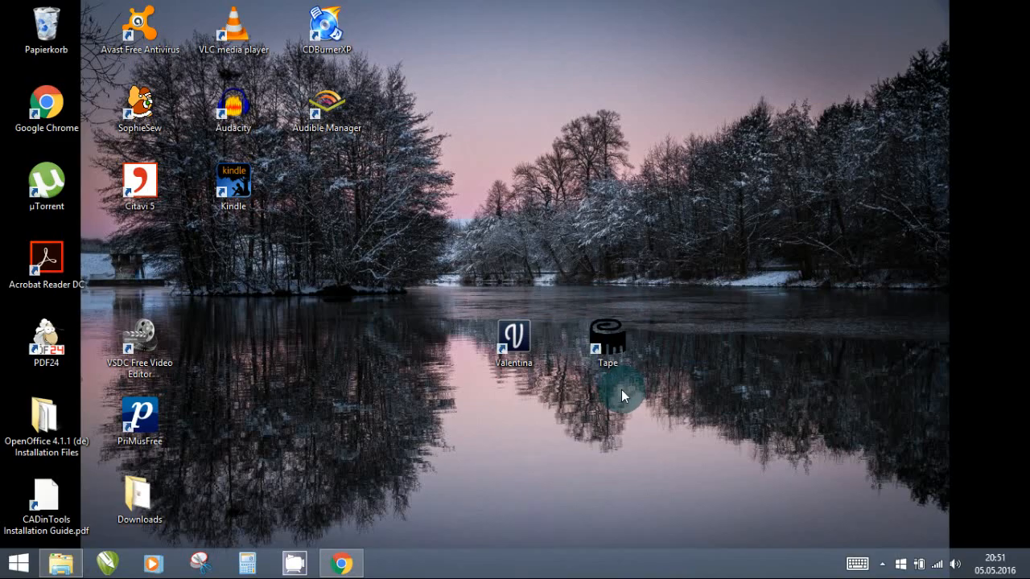
Open Valentina and create a new pattern with Pattern piece 1, using centimeters as the unit.
{"action": "left_click", "coordinate": [521, 335]}
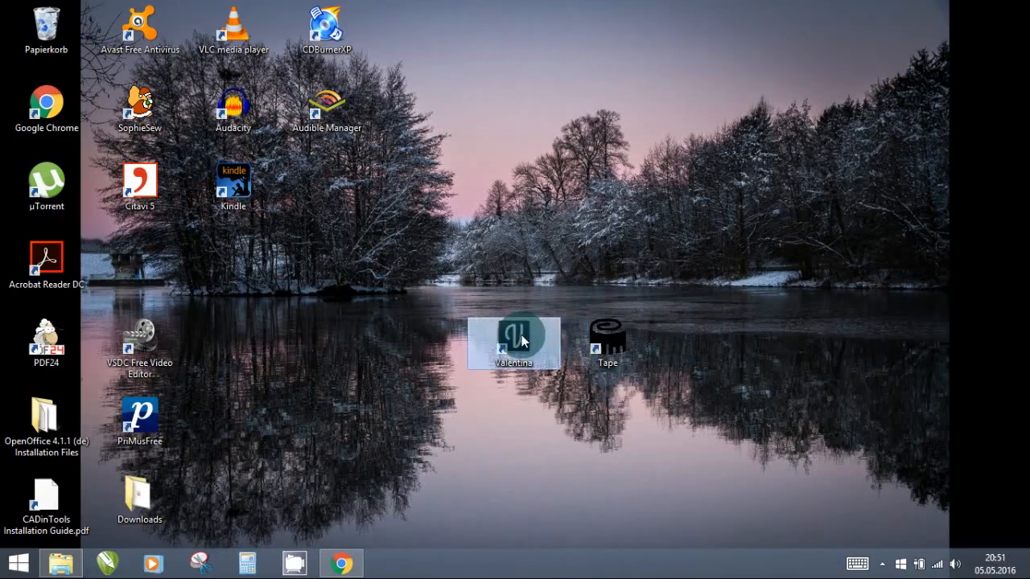
{"action": "double_click", "coordinate": [521, 335]}
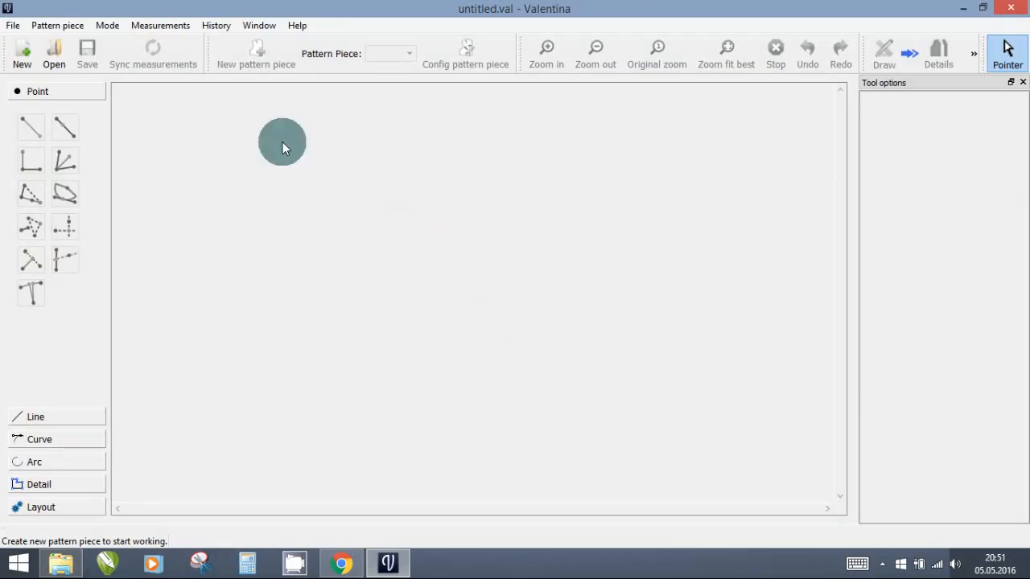
{"action": "left_click", "coordinate": [27, 71]}
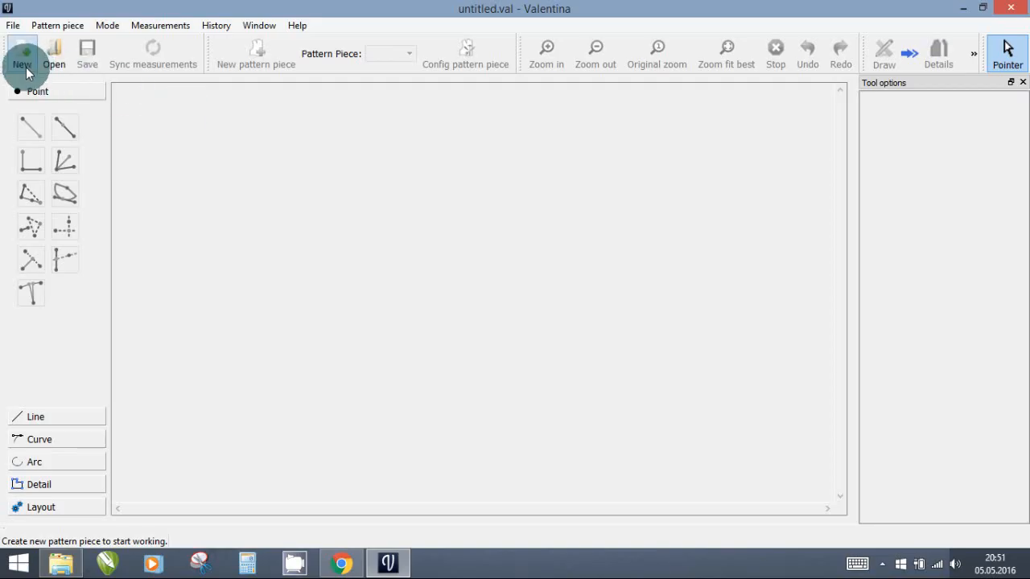
{"action": "left_click", "coordinate": [23, 60]}
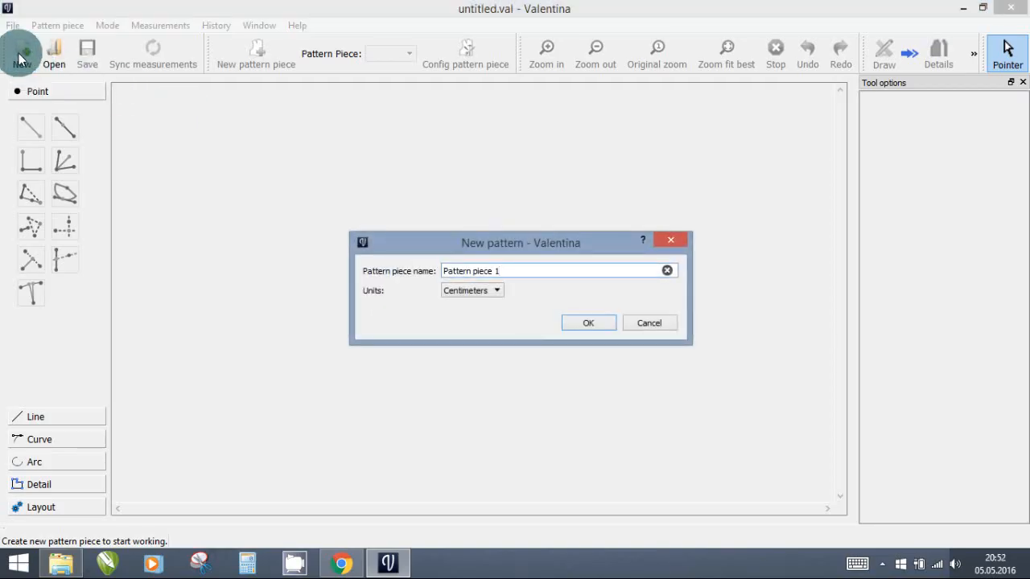
{"action": "left_click", "coordinate": [498, 293]}
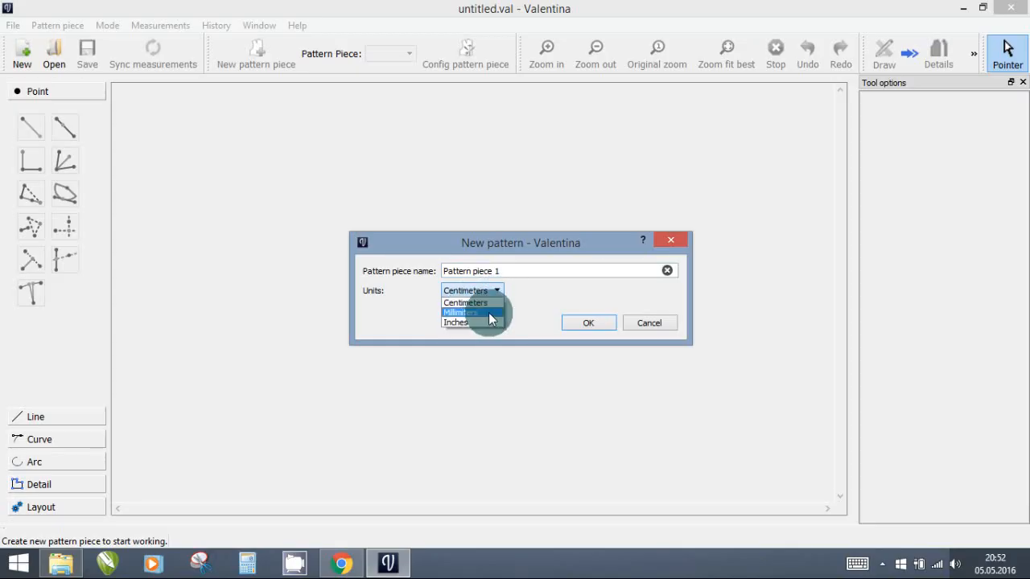
{"action": "left_click", "coordinate": [464, 304]}
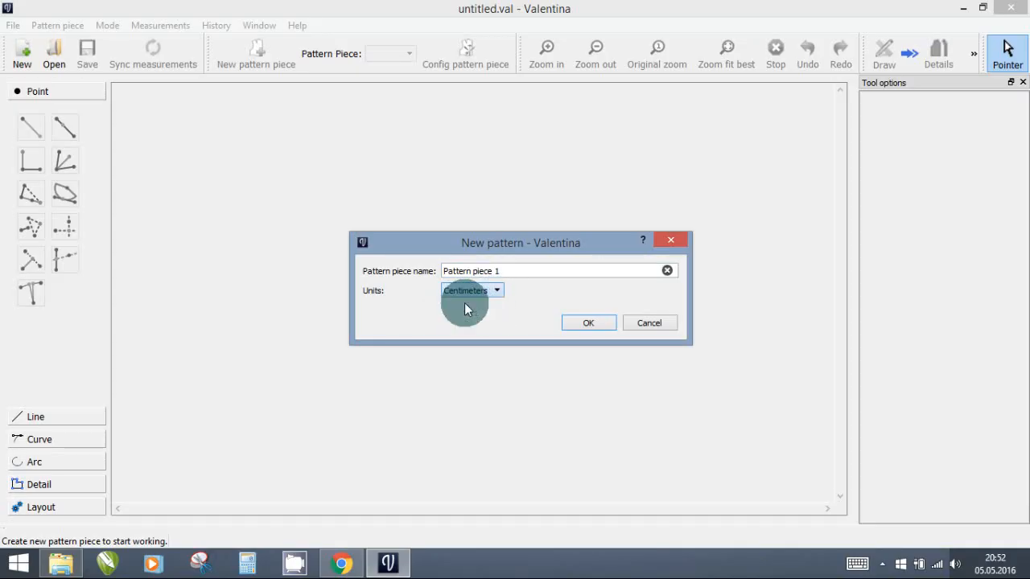
{"action": "left_click", "coordinate": [587, 324]}
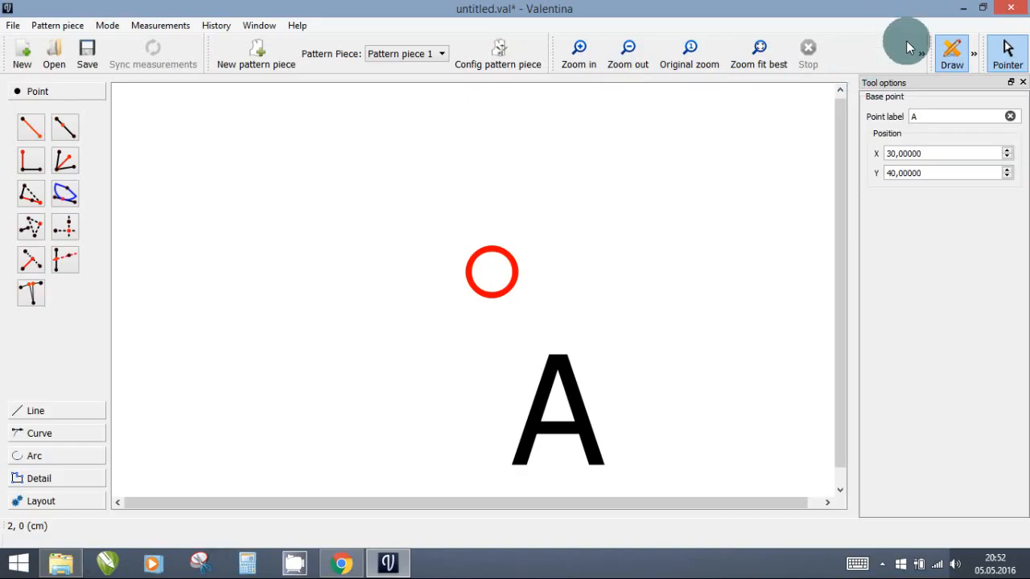
Examine the available work modes and the line, curve, arc and point drawing tools.
{"action": "left_click", "coordinate": [974, 55]}
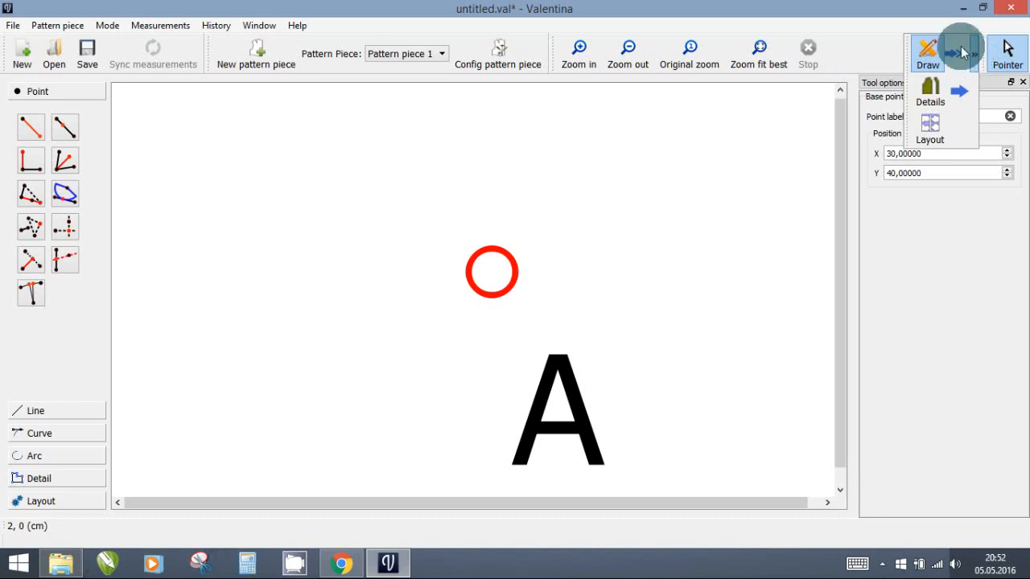
{"action": "left_click", "coordinate": [972, 53]}
{"action": "left_click", "coordinate": [971, 54]}
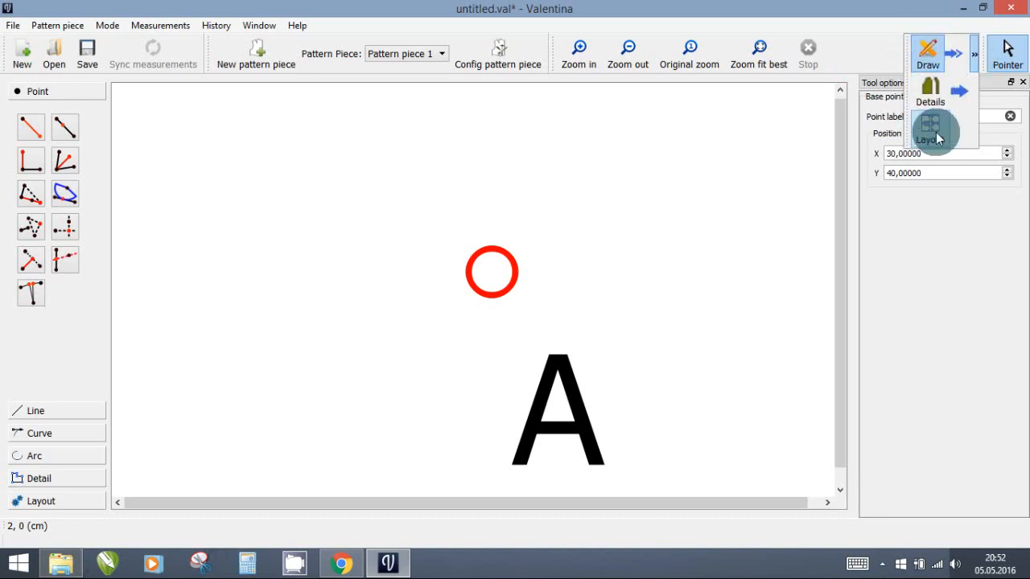
{"action": "left_click", "coordinate": [974, 56]}
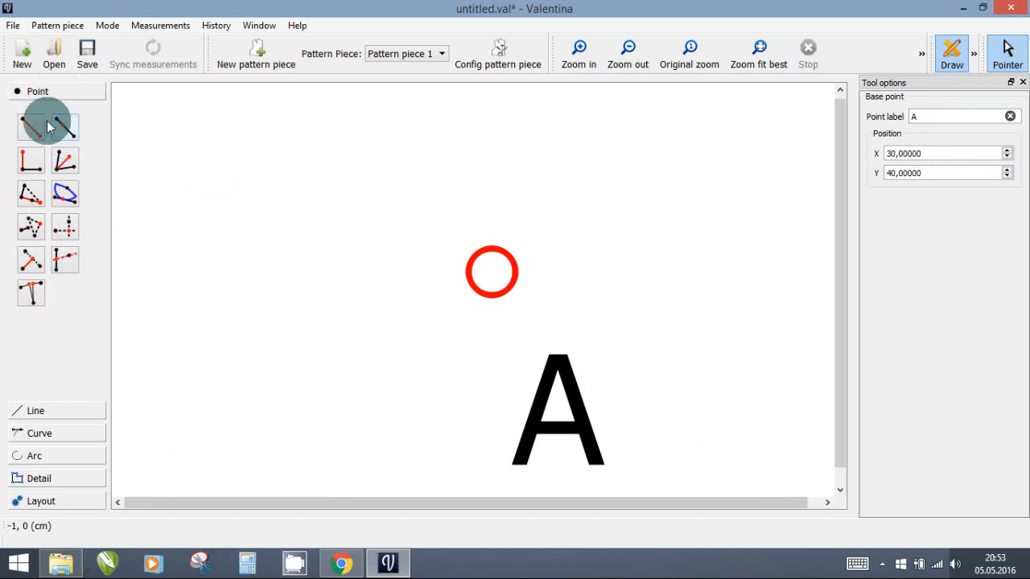
{"action": "left_click", "coordinate": [49, 410]}
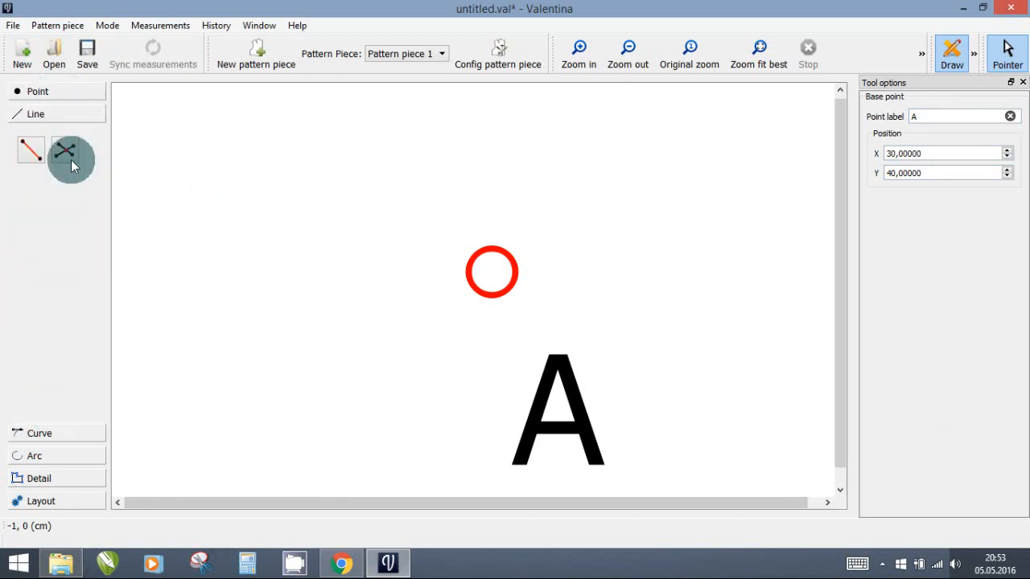
{"action": "left_click", "coordinate": [43, 436]}
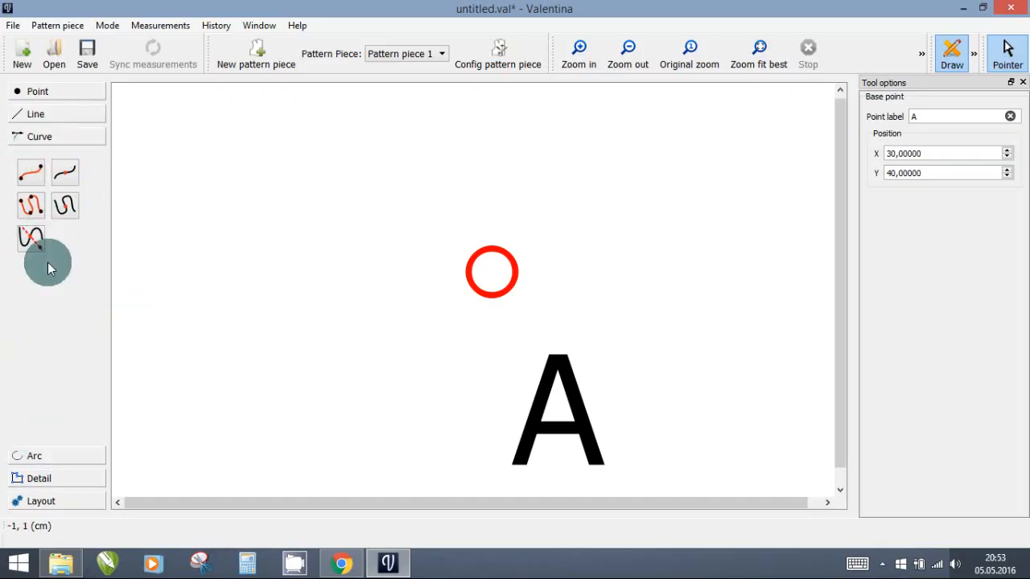
{"action": "left_click", "coordinate": [49, 456]}
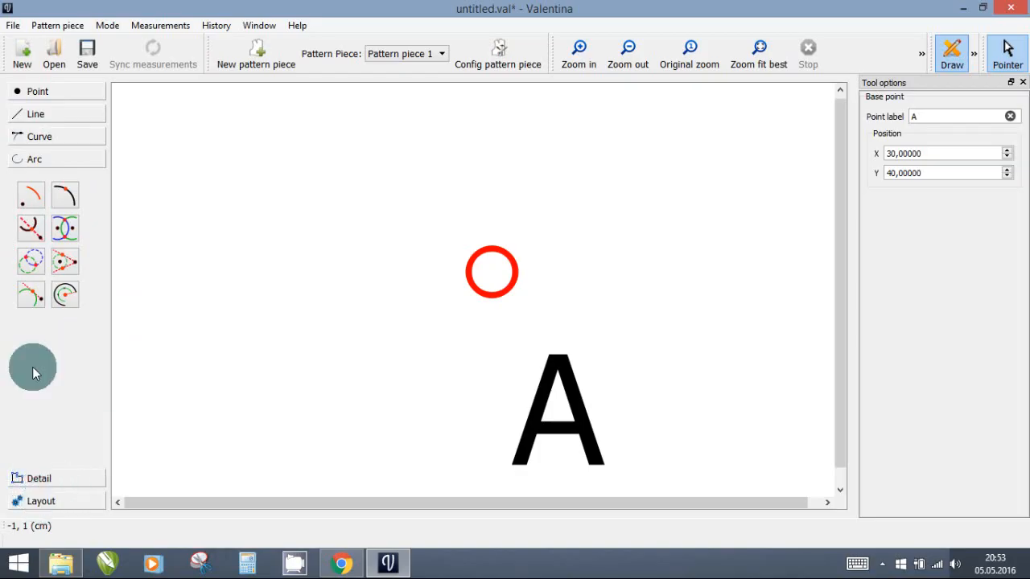
{"action": "left_click", "coordinate": [43, 94]}
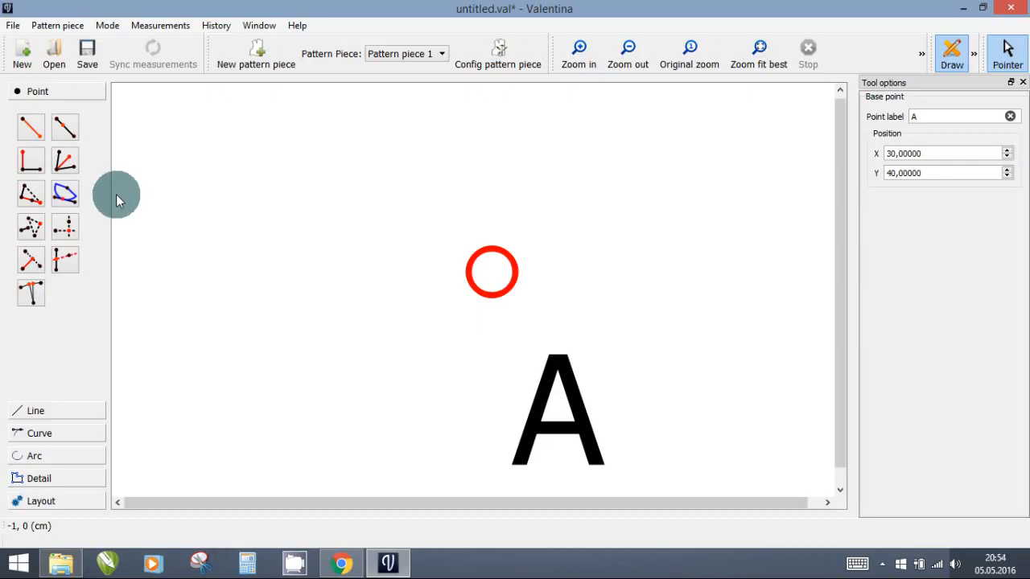
Open Tape from the pattern and create a new individual measurement file in centimeters.
{"action": "left_click", "coordinate": [173, 26]}
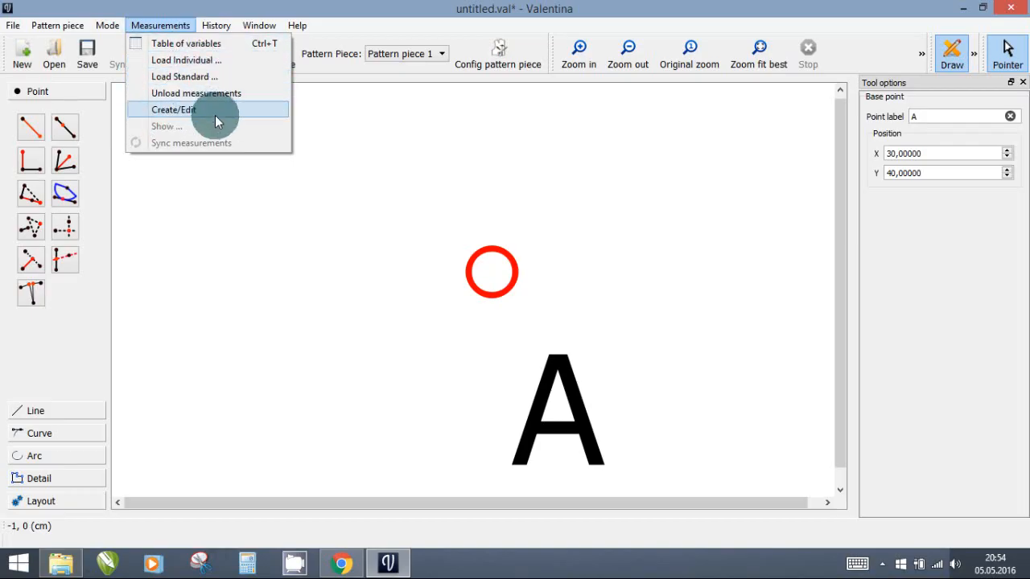
{"action": "left_click", "coordinate": [183, 113]}
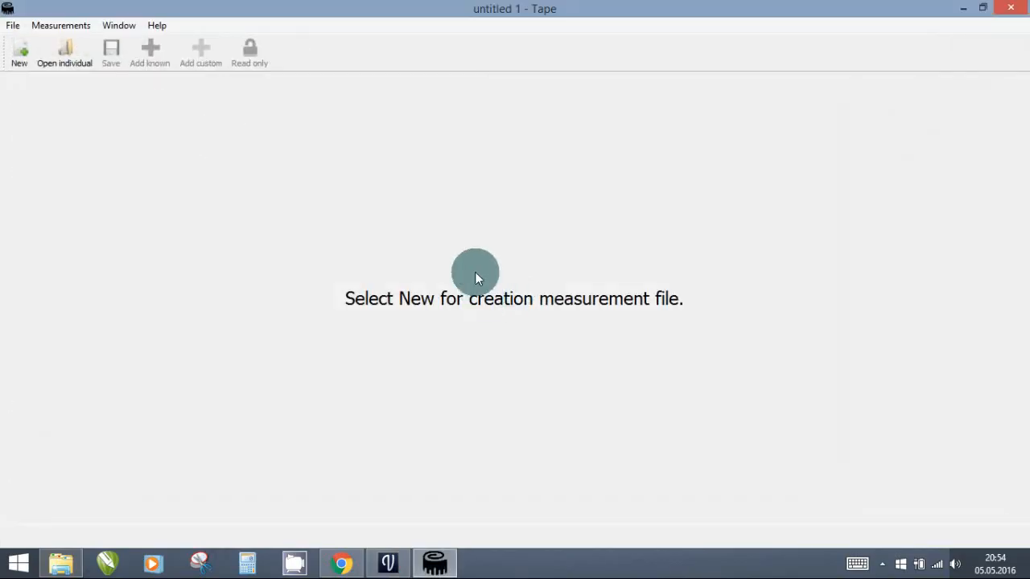
{"action": "left_click", "coordinate": [19, 56]}
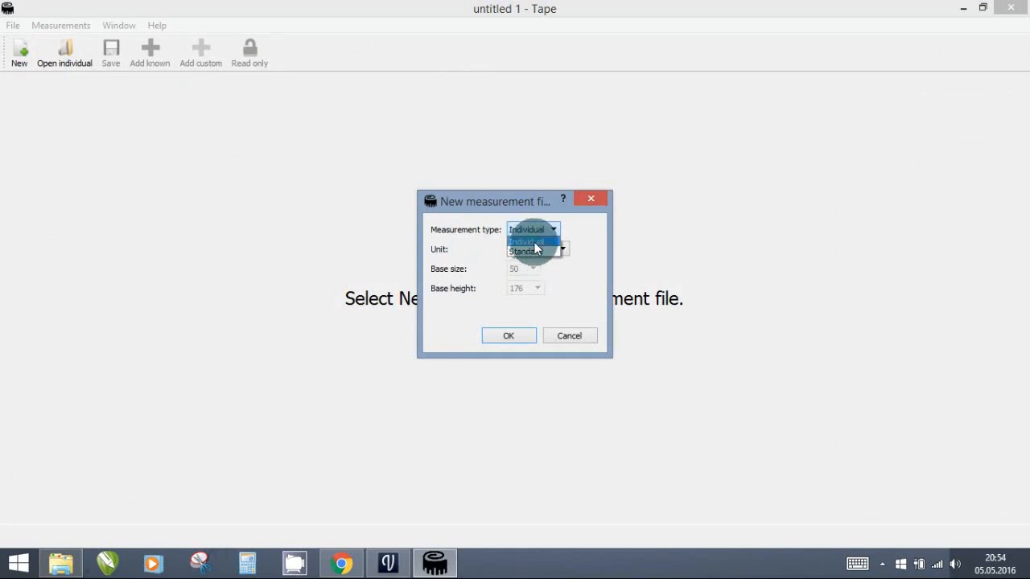
{"action": "left_click", "coordinate": [537, 242]}
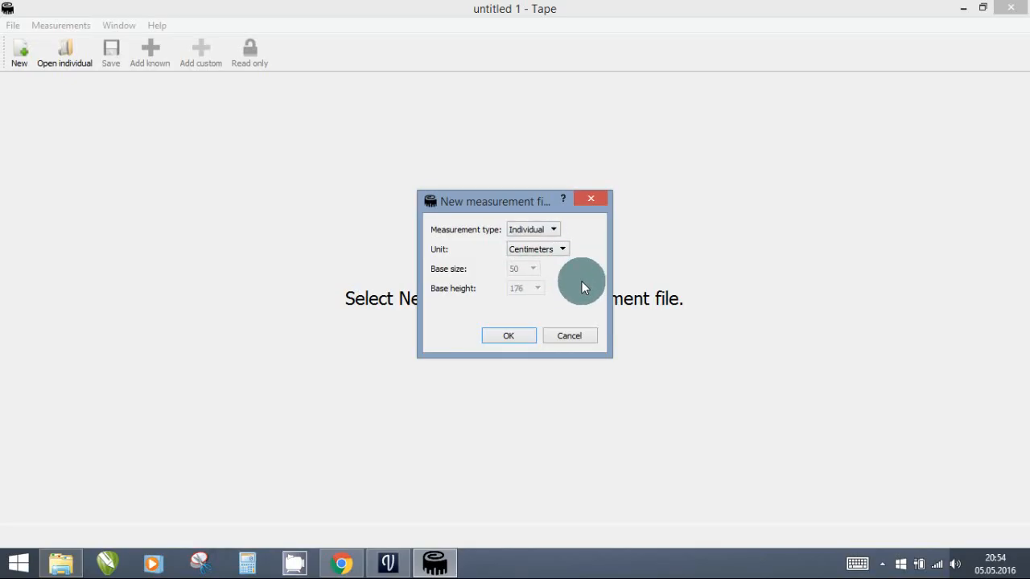
{"action": "left_click", "coordinate": [492, 338]}
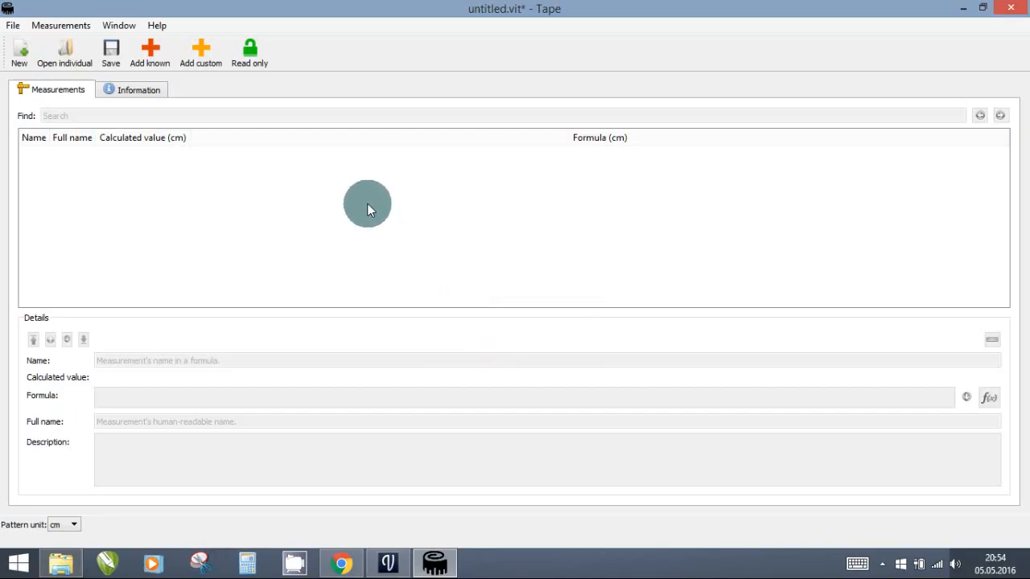
Browse the database of known measurements without selecting any, and add a custom measurement to the file.
{"action": "left_click", "coordinate": [159, 56]}
{"action": "scroll", "coordinate": [270, 178], "scroll_direction": "down", "scroll_amount": 16}
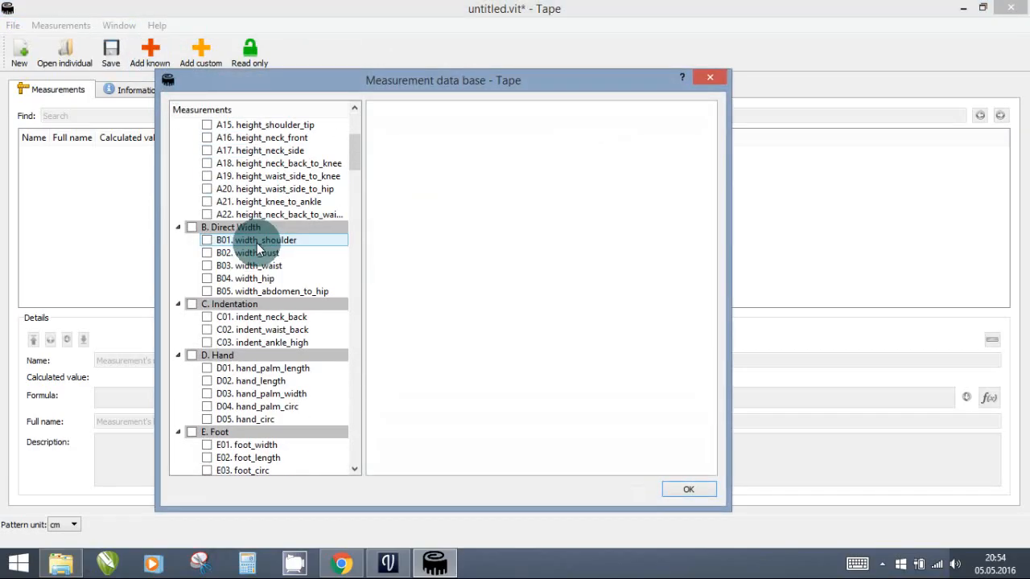
{"action": "scroll", "coordinate": [275, 286], "scroll_direction": "down", "scroll_amount": 4}
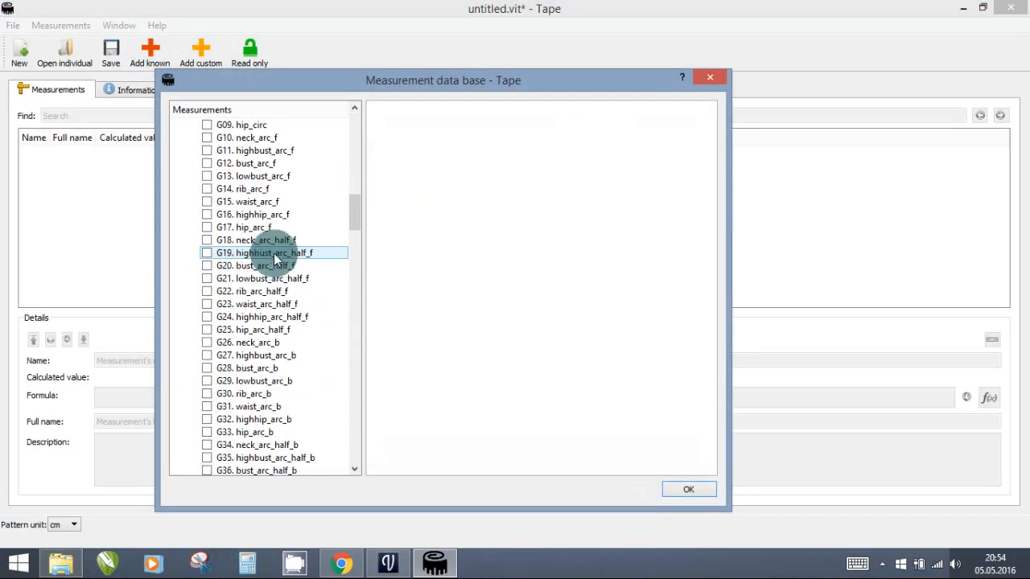
{"action": "scroll", "coordinate": [264, 345], "scroll_direction": "up", "scroll_amount": 5}
{"action": "scroll", "coordinate": [259, 359], "scroll_direction": "up", "scroll_amount": 15}
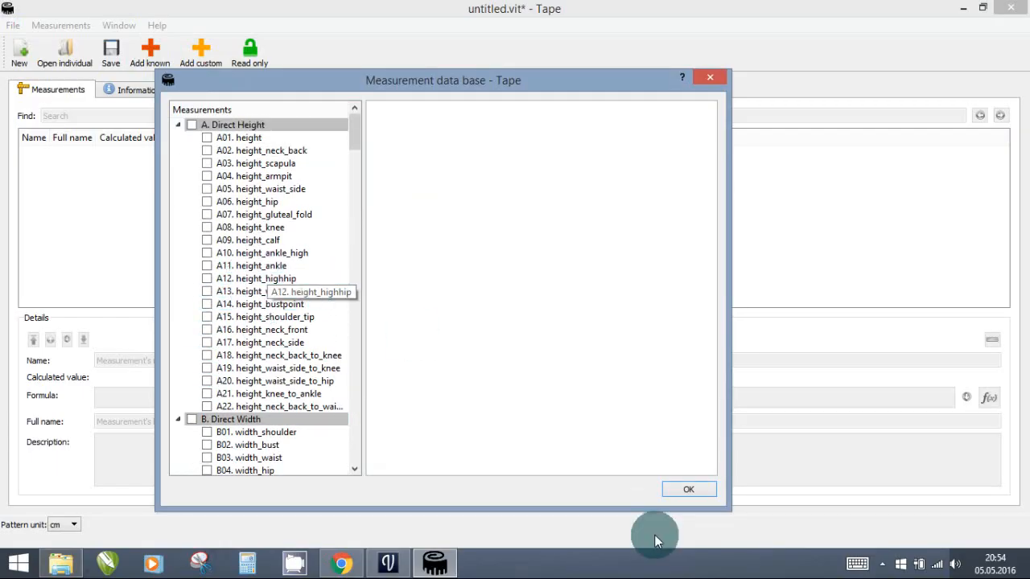
{"action": "left_click", "coordinate": [701, 482]}
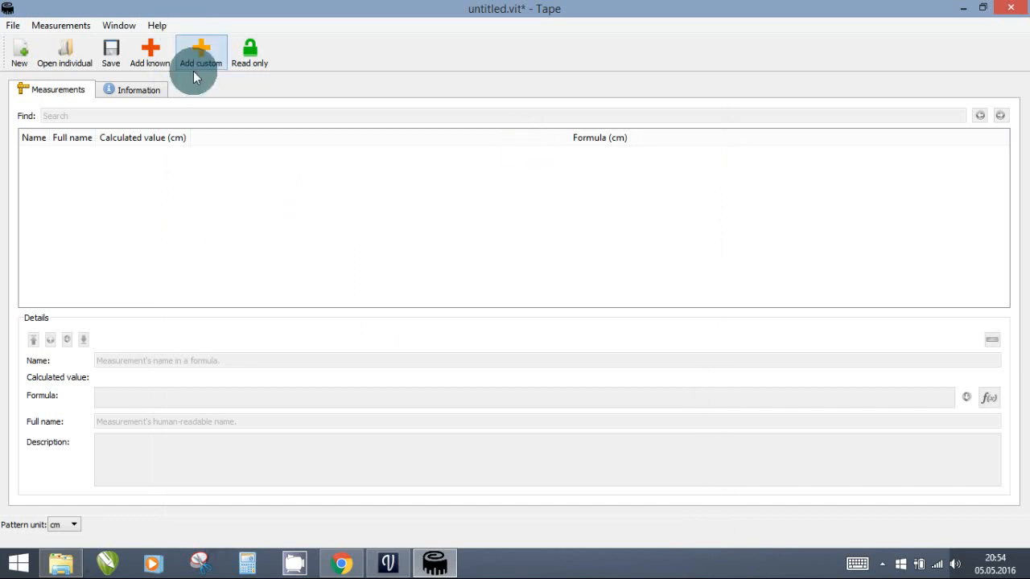
{"action": "left_click", "coordinate": [201, 55]}
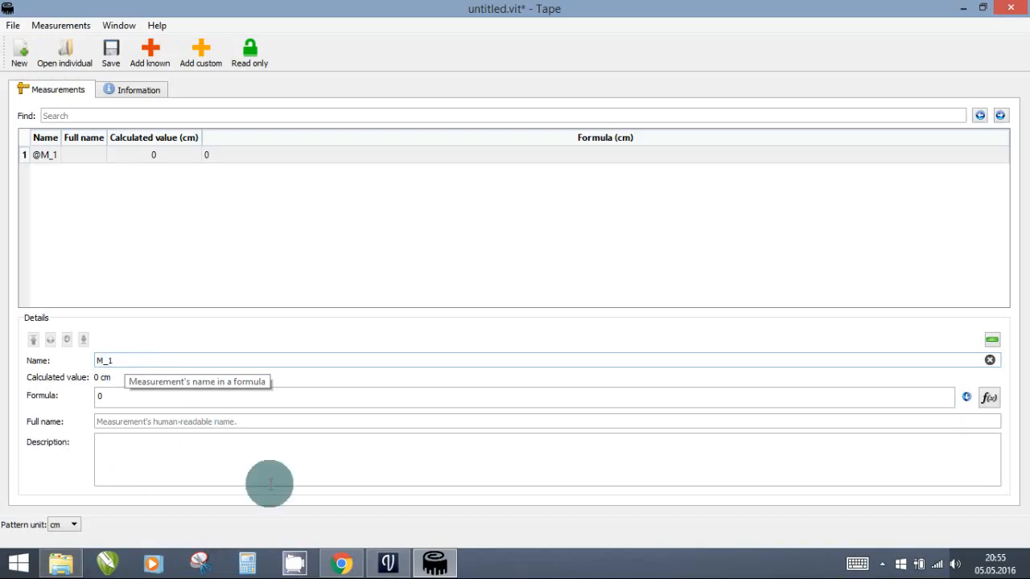
Switch to Chrome and find the list of body measurements in the basic panty pattern article.
{"action": "left_click", "coordinate": [344, 567]}
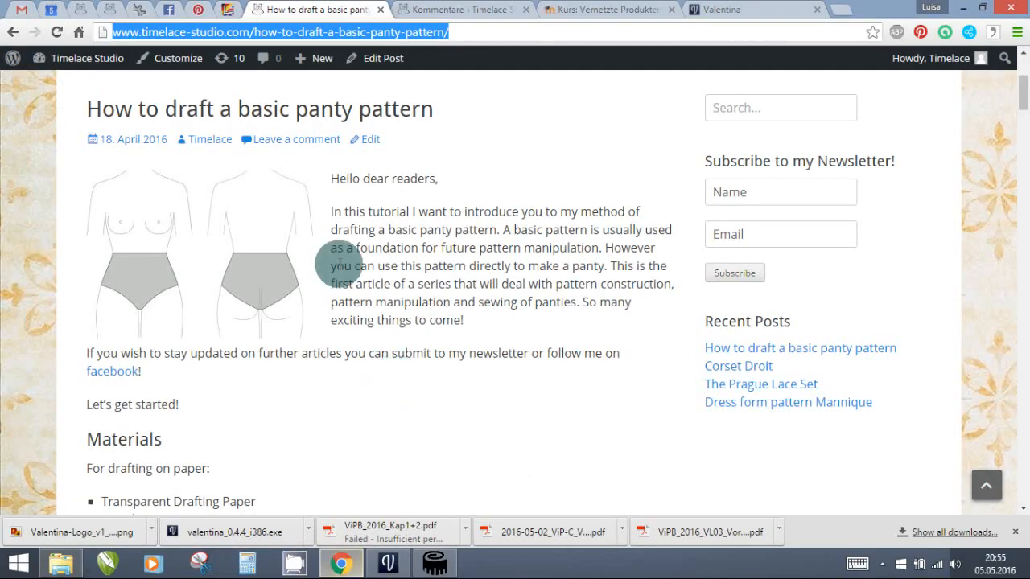
{"action": "scroll", "coordinate": [416, 315], "scroll_direction": "up", "scroll_amount": 2}
{"action": "scroll", "coordinate": [461, 240], "scroll_direction": "down", "scroll_amount": 15}
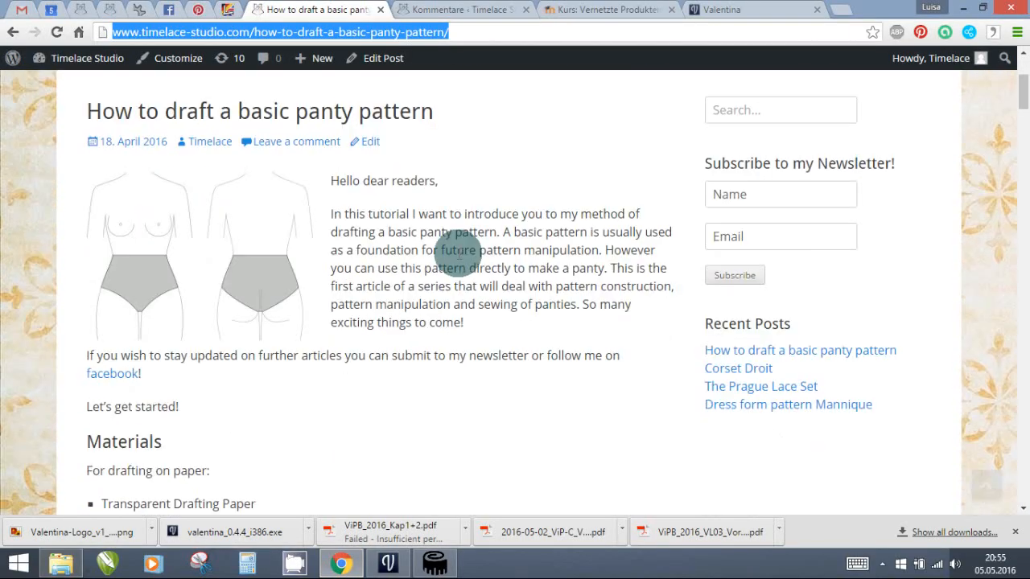
{"action": "scroll", "coordinate": [433, 348], "scroll_direction": "down", "scroll_amount": 20}
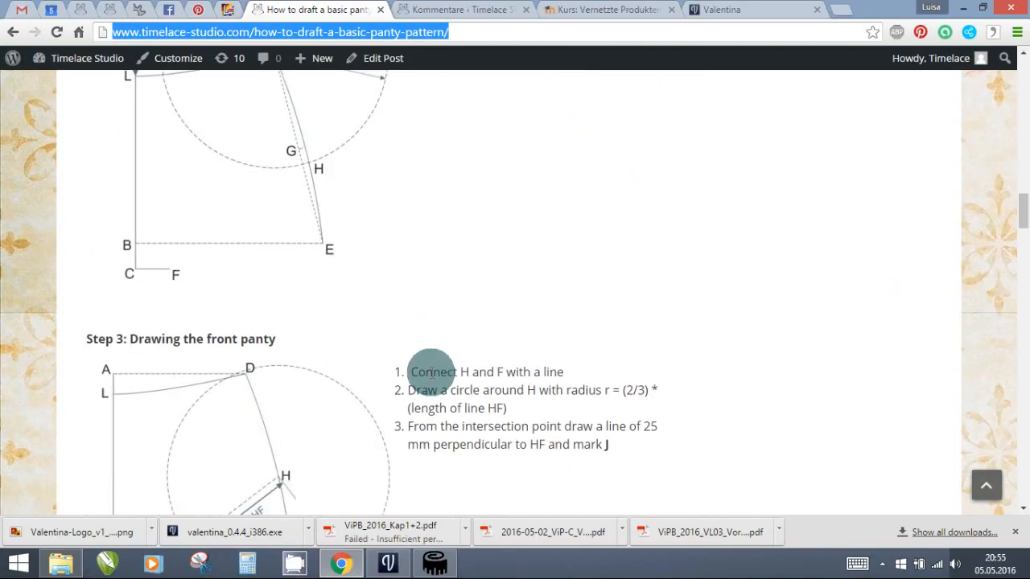
{"action": "scroll", "coordinate": [424, 371], "scroll_direction": "down", "scroll_amount": 10}
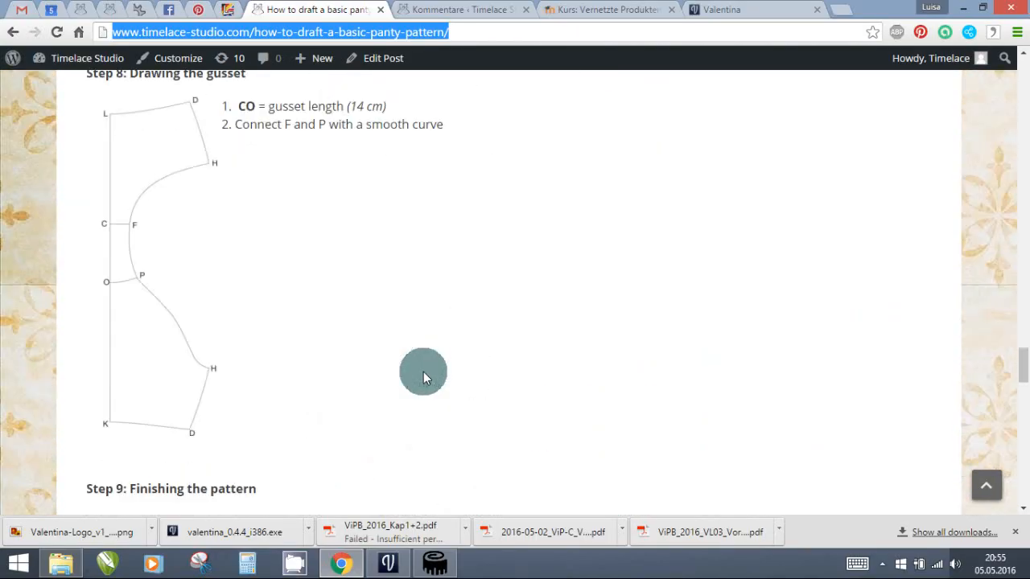
{"action": "scroll", "coordinate": [423, 372], "scroll_direction": "up", "scroll_amount": 17}
{"action": "scroll", "coordinate": [421, 372], "scroll_direction": "up", "scroll_amount": 15}
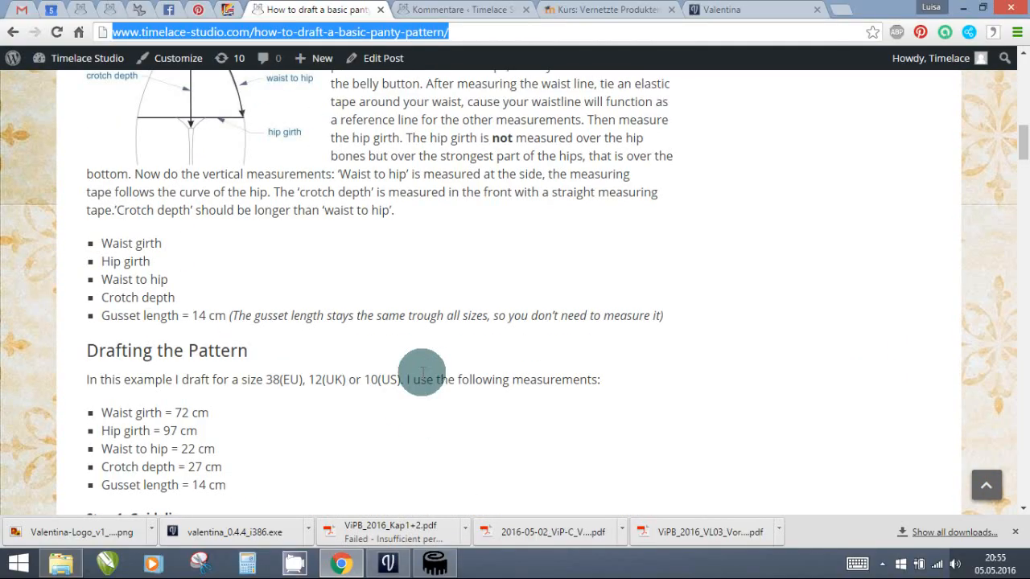
{"action": "scroll", "coordinate": [422, 372], "scroll_direction": "down", "scroll_amount": 1}
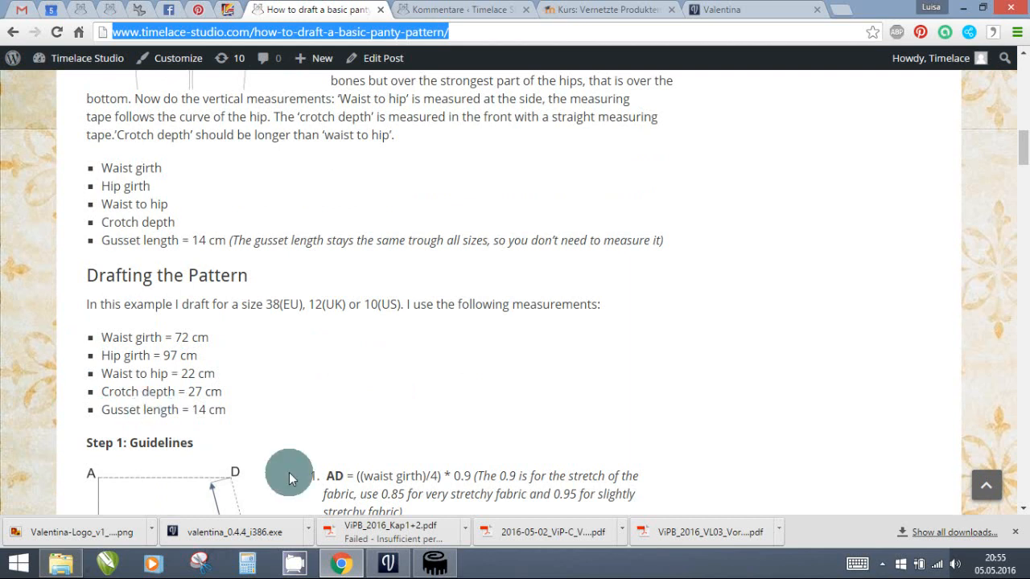
Switch to Tape and define the custom measurement as wg with full name "waist girth" and a value of 72 cm.
{"action": "left_click", "coordinate": [441, 566]}
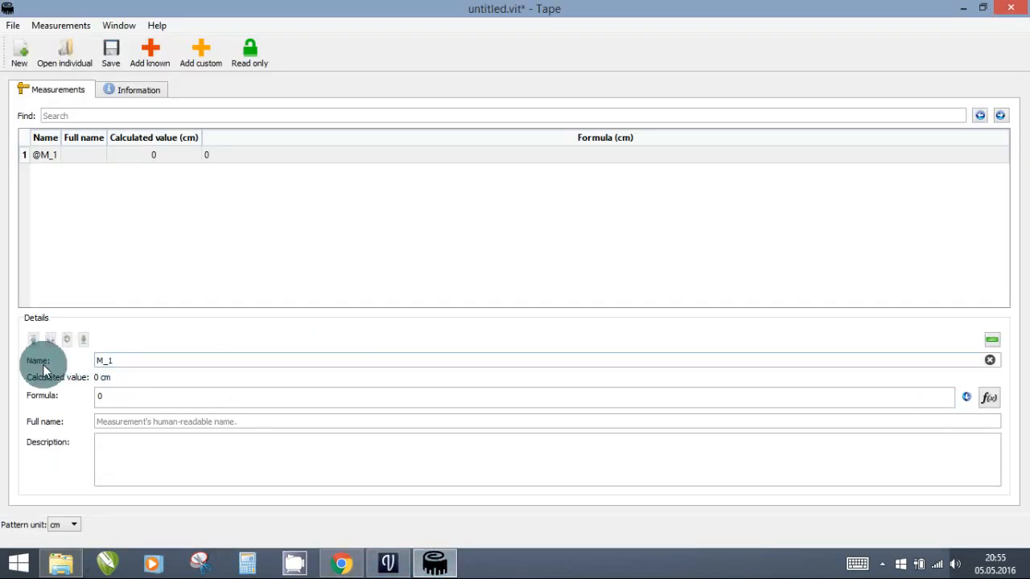
{"action": "left_click", "coordinate": [143, 421]}
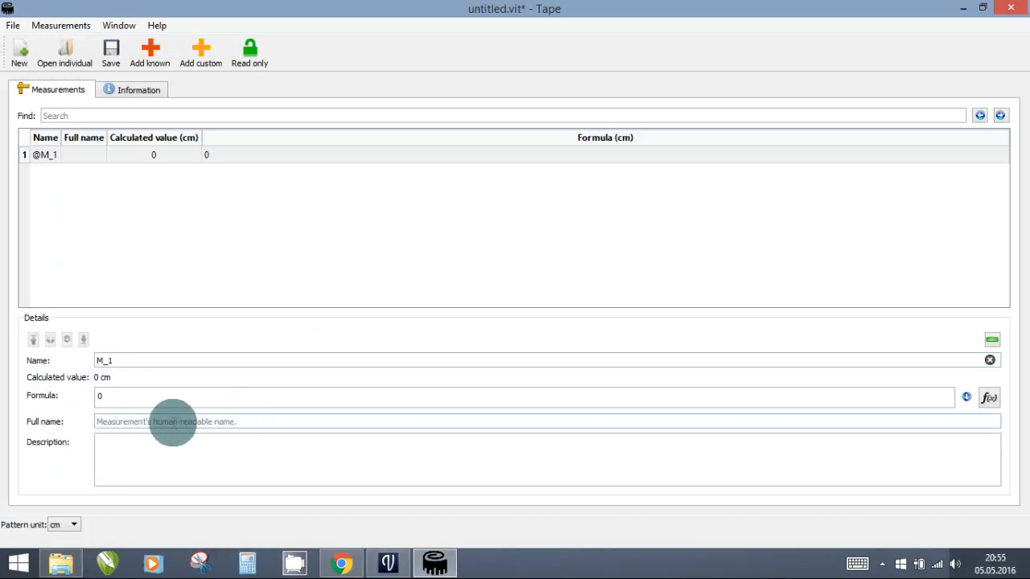
{"action": "left_click", "coordinate": [125, 359]}
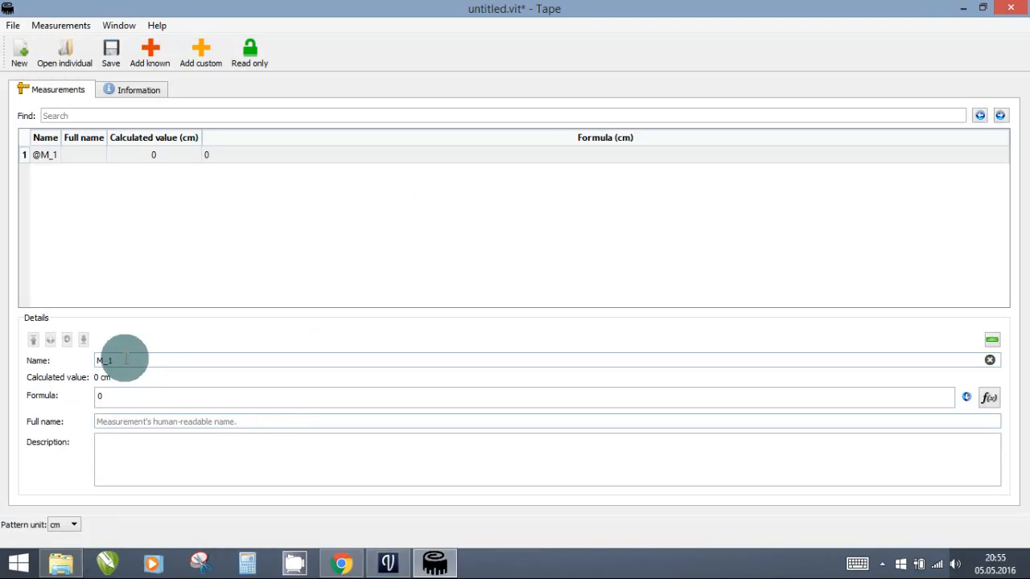
{"action": "left_click_drag", "start_coordinate": [124, 360], "coordinate": [96, 360]}
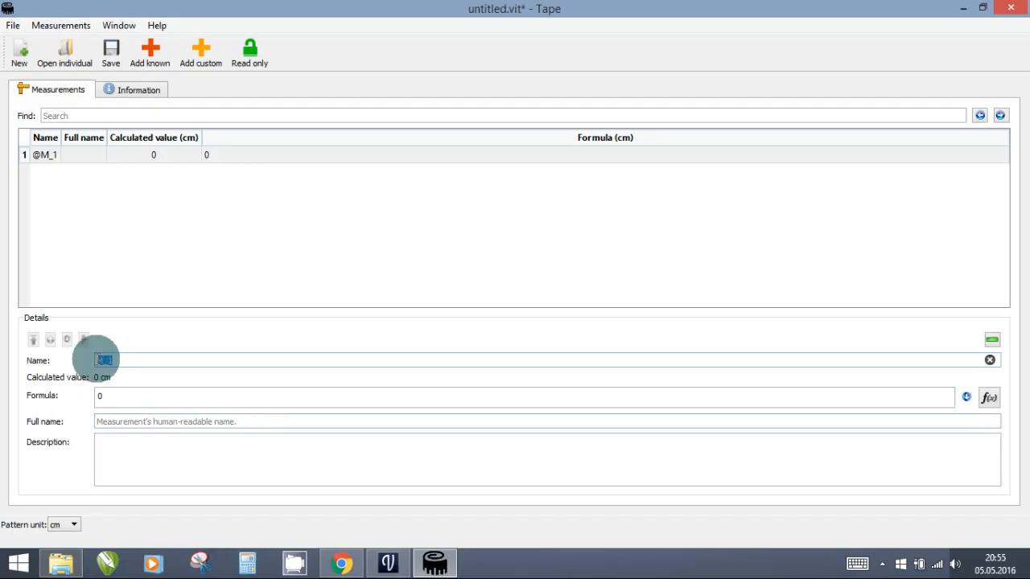
{"action": "type", "text": "A"}
{"action": "type", "text": "g"}
{"action": "left_click", "coordinate": [103, 420]}
{"action": "type", "text": "w"}
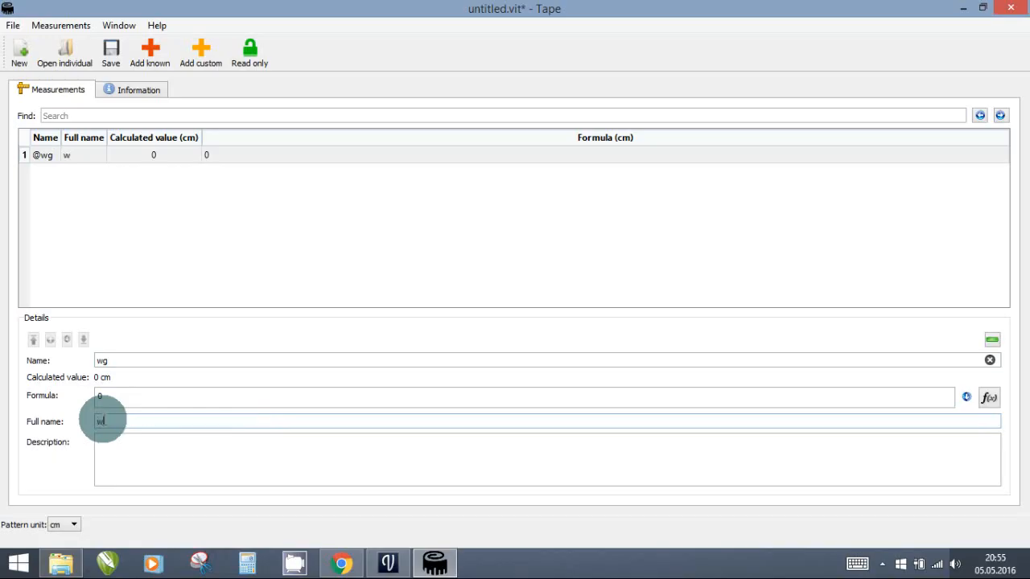
{"action": "type", "text": "aist girth"}
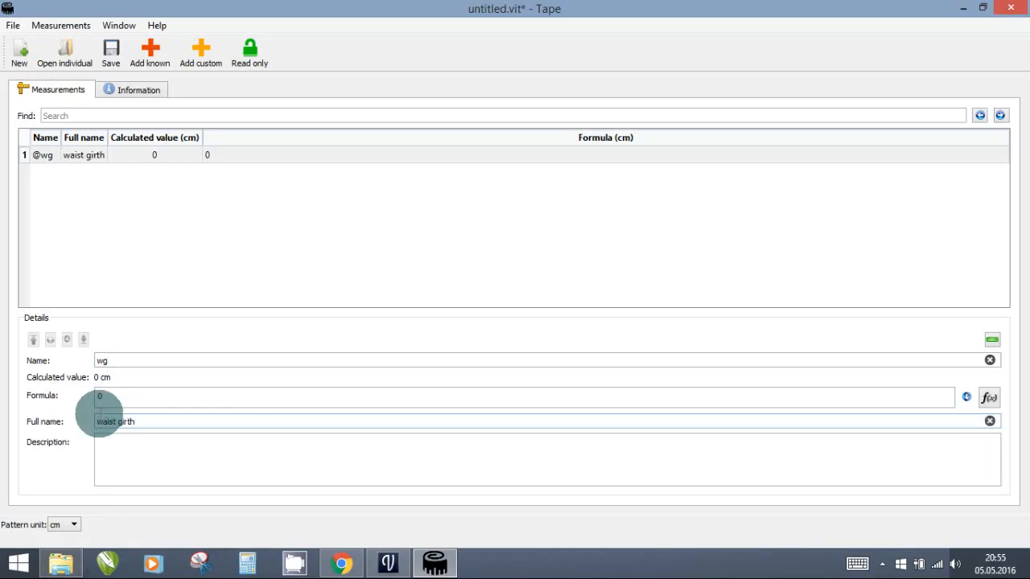
{"action": "left_click", "coordinate": [110, 395]}
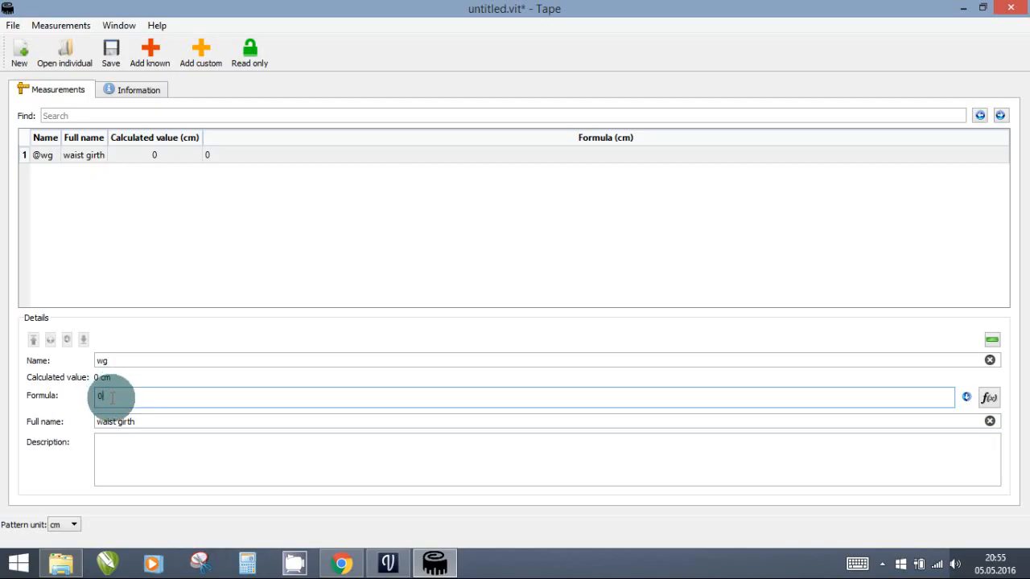
{"action": "double_click", "coordinate": [97, 395]}
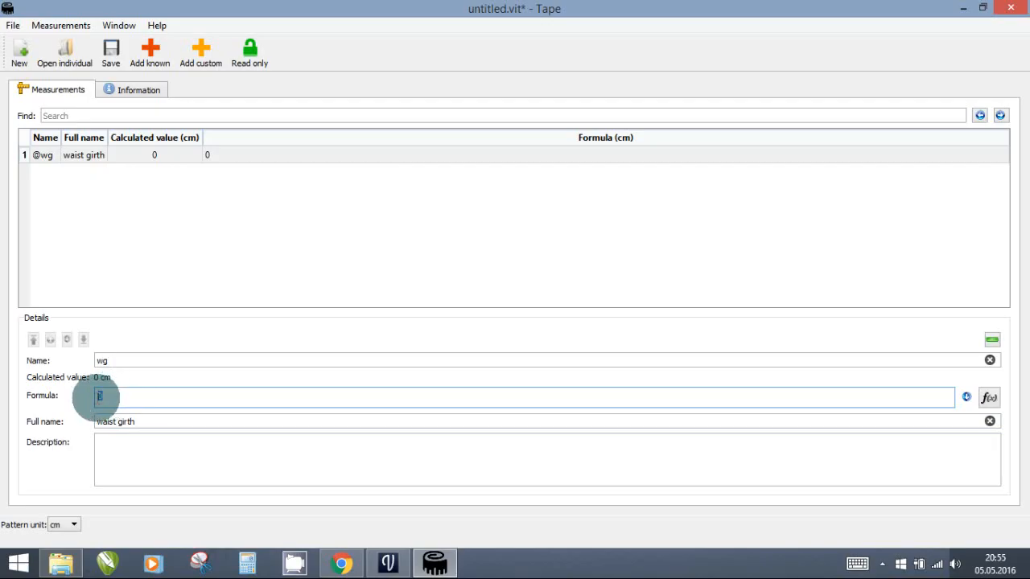
{"action": "type", "text": "72"}
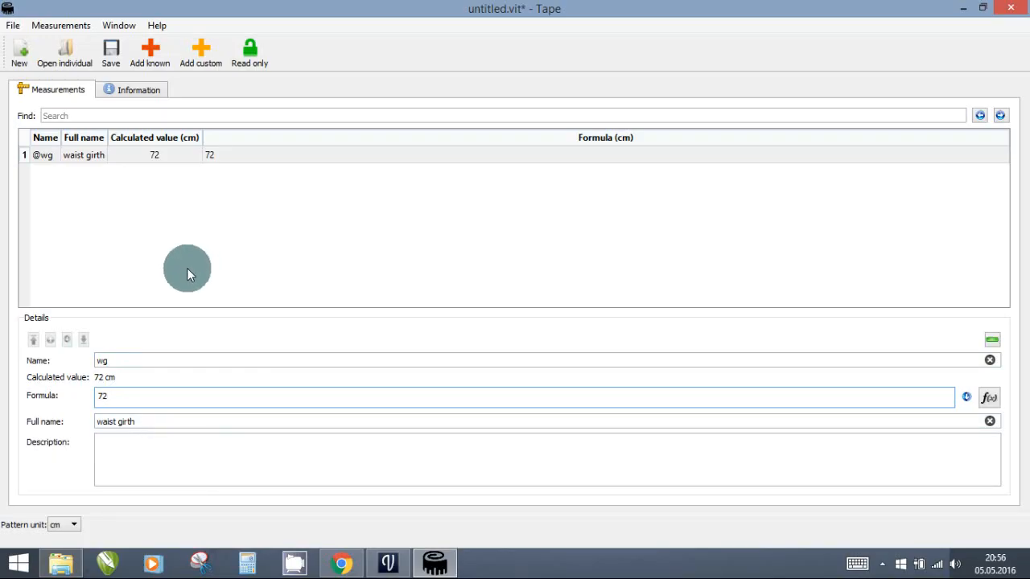
Add a custom measurement named hg with full name "hip girth" and a value of 97 cm.
{"action": "left_click", "coordinate": [202, 51]}
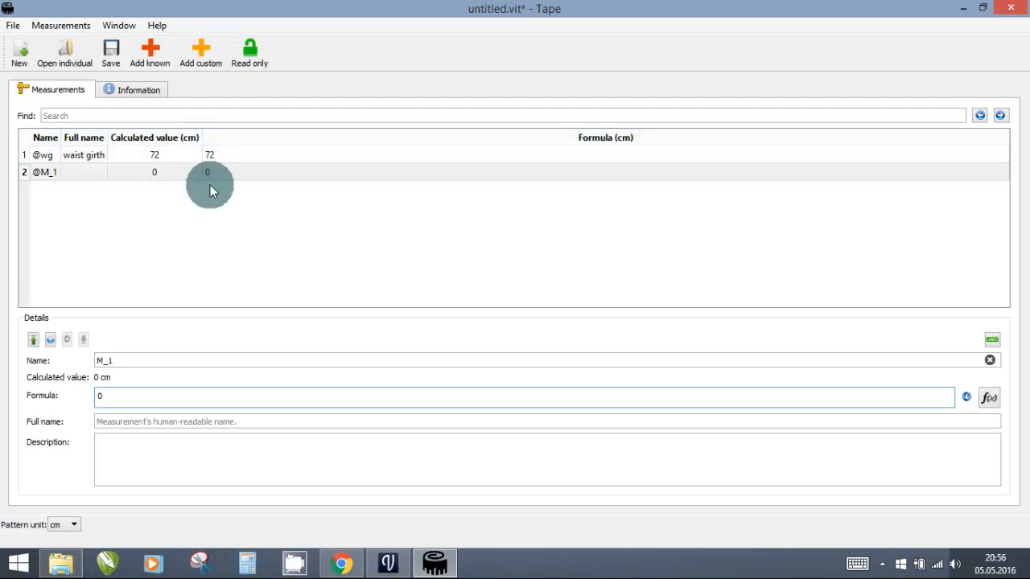
{"action": "left_click_drag", "start_coordinate": [127, 354], "coordinate": [80, 361]}
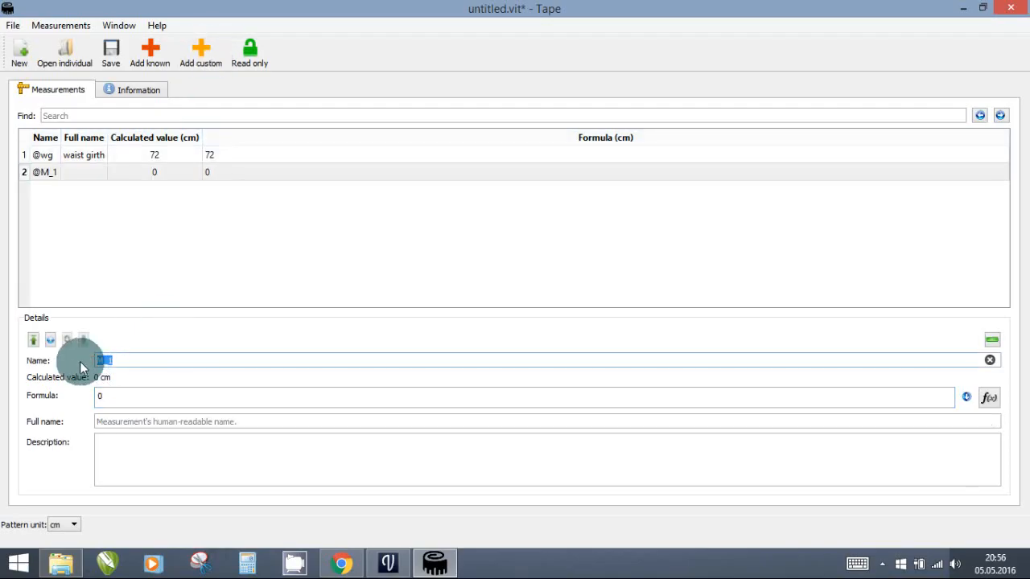
{"action": "type", "text": "hg"}
{"action": "left_click", "coordinate": [185, 426]}
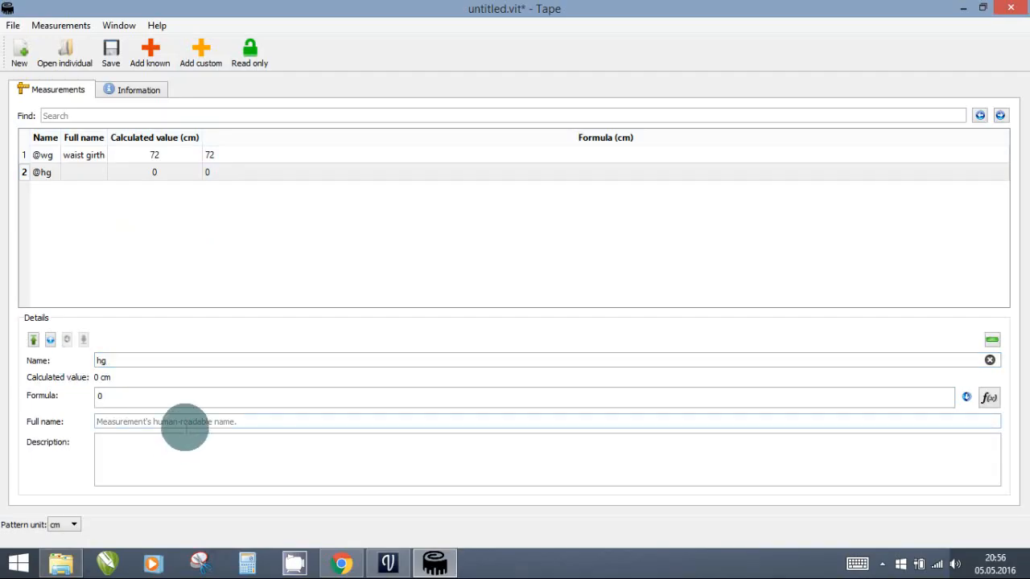
{"action": "type", "text": "hip g"}
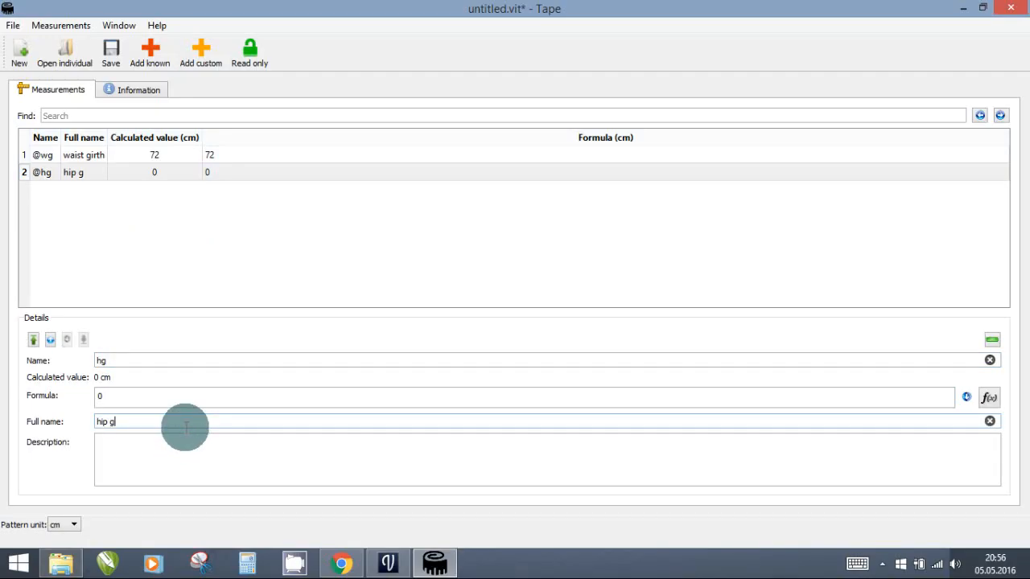
{"action": "type", "text": "irth"}
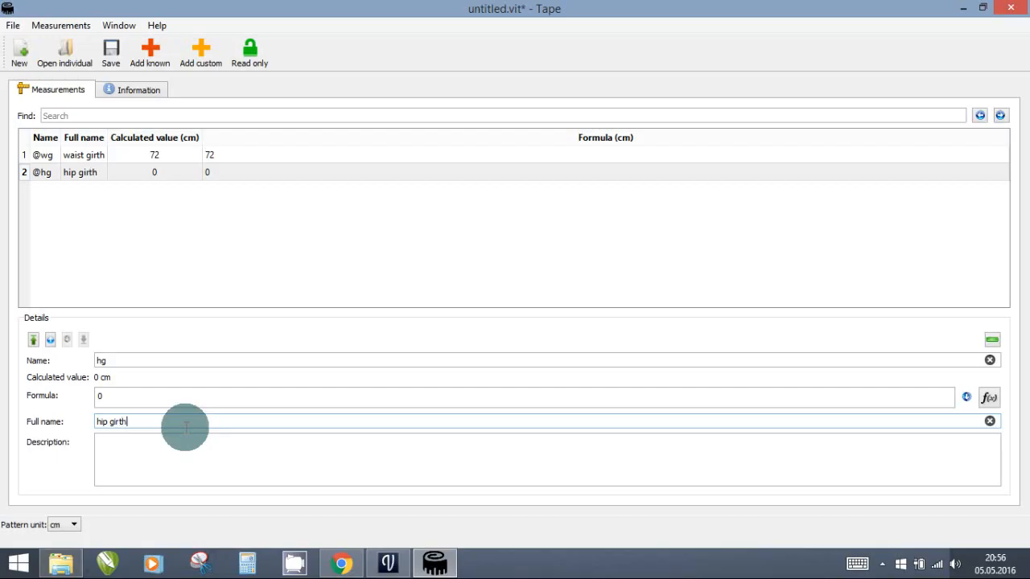
{"action": "left_click", "coordinate": [96, 396]}
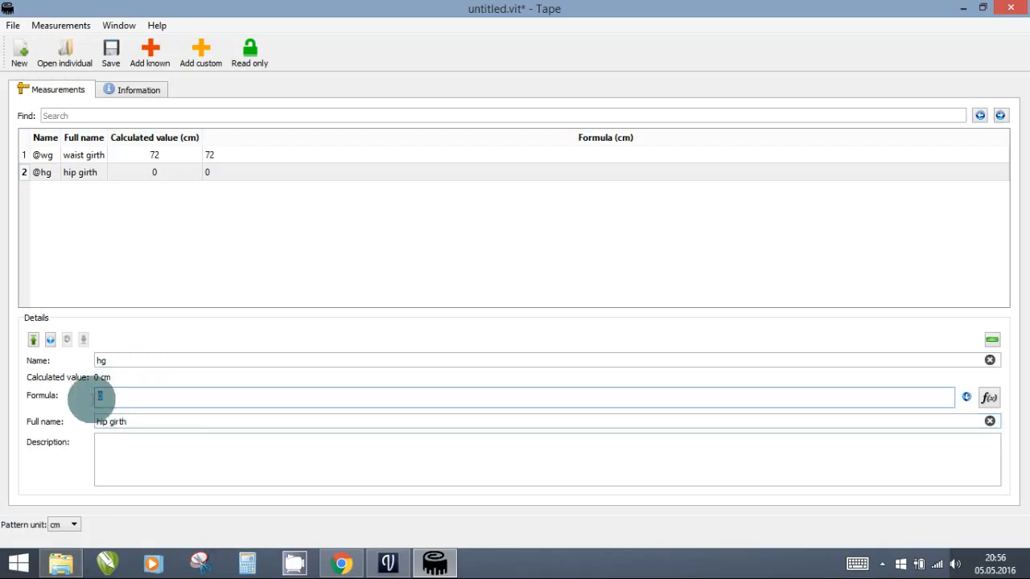
{"action": "type", "text": "977"}
{"action": "key", "text": "BackSpace"}
Add a custom measurement named wth with a value of 22 cm and full name "waist to hip".
{"action": "left_click", "coordinate": [211, 56]}
{"action": "left_click_drag", "start_coordinate": [136, 360], "coordinate": [91, 366]}
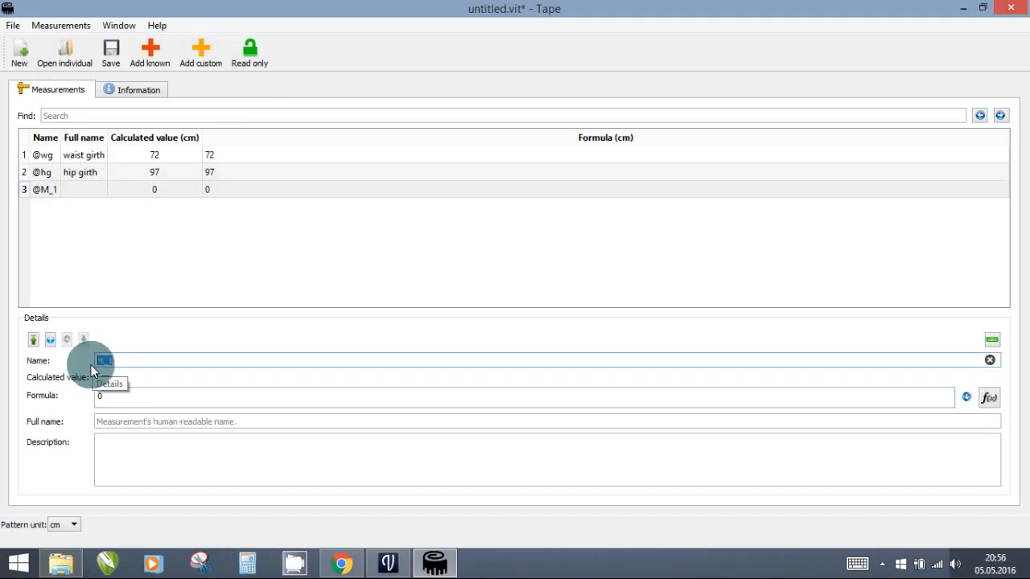
{"action": "type", "text": "wth"}
{"action": "double_click", "coordinate": [97, 395]}
{"action": "type", "text": "22"}
{"action": "left_click", "coordinate": [115, 422]}
{"action": "type", "text": "waist to hip"}
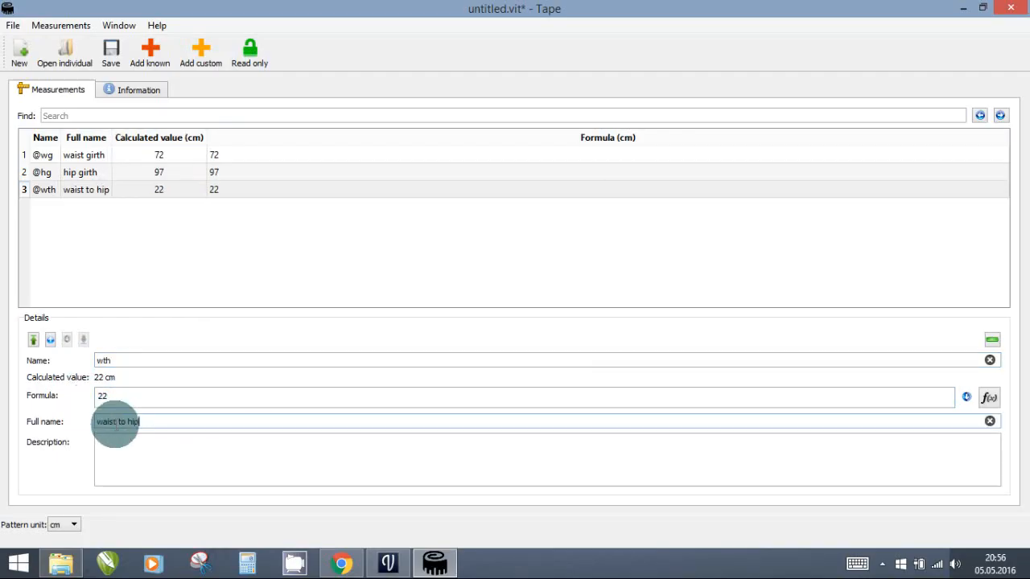
Add a custom measurement named cd with a value of 27 cm and full name "crotch depth".
{"action": "left_click", "coordinate": [201, 55]}
{"action": "left_click_drag", "start_coordinate": [131, 366], "coordinate": [103, 360]}
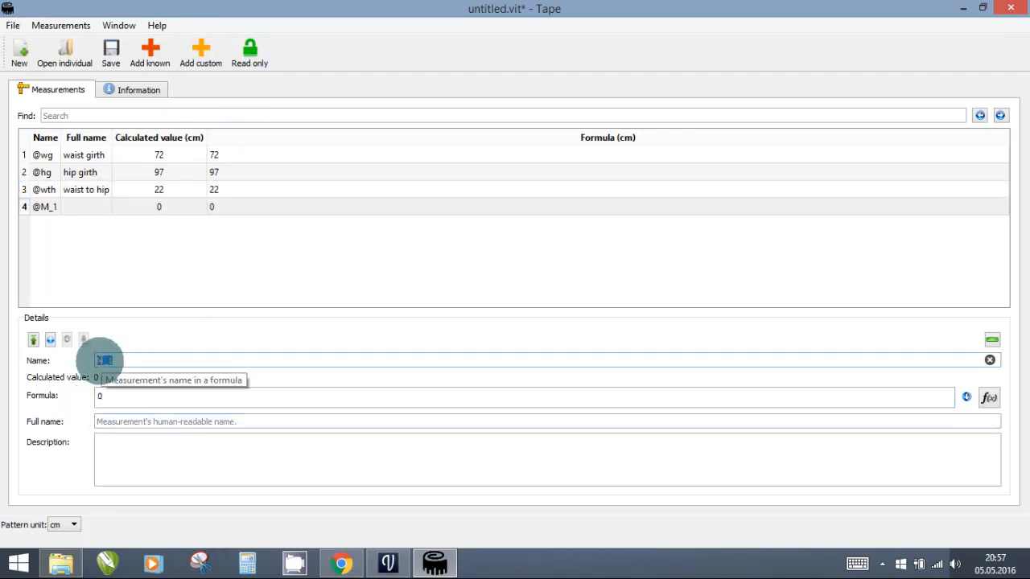
{"action": "type", "text": "cd"}
{"action": "double_click", "coordinate": [102, 395]}
{"action": "type", "text": "27"}
{"action": "left_click", "coordinate": [98, 420]}
{"action": "type", "text": "c"}
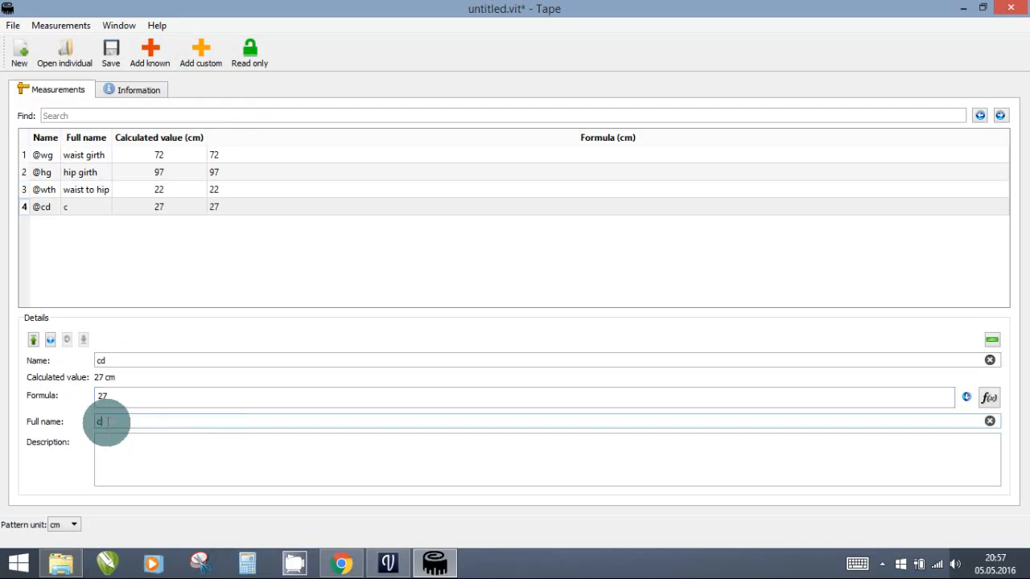
{"action": "type", "text": "rotch depth"}
Add a custom measurement named gl with a value of 14 cm and full name "gusset length".
{"action": "left_click", "coordinate": [201, 55]}
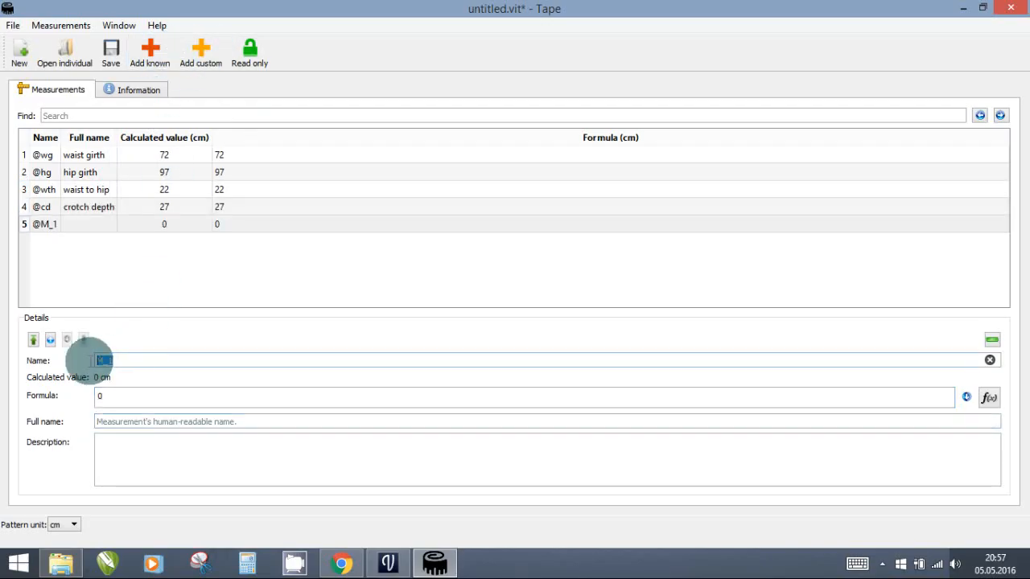
{"action": "left_click_drag", "start_coordinate": [117, 362], "coordinate": [101, 361]}
{"action": "type", "text": "gl"}
{"action": "double_click", "coordinate": [105, 396]}
{"action": "type", "text": "14"}
{"action": "left_click", "coordinate": [113, 422]}
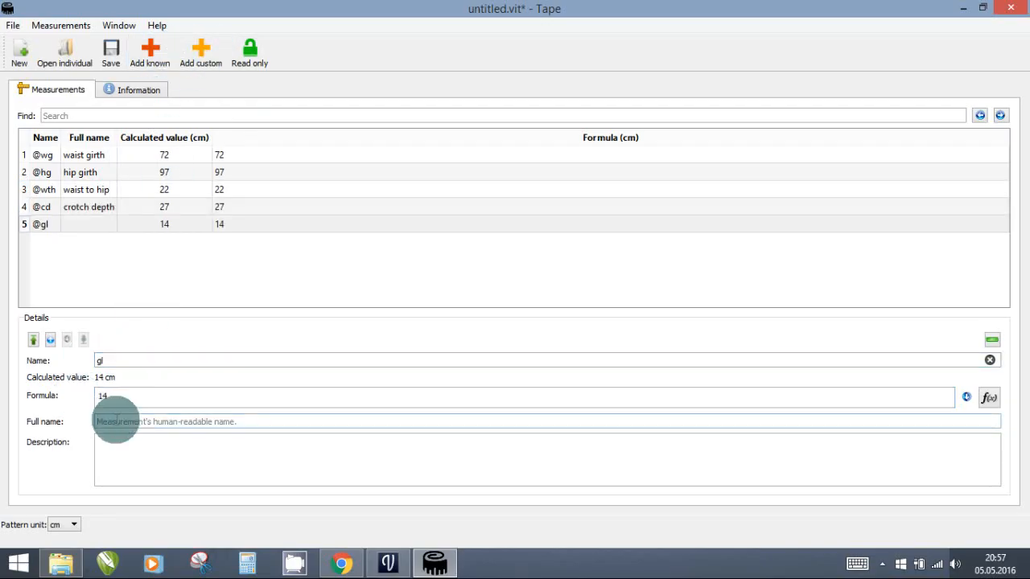
{"action": "type", "text": "gusset"}
{"action": "key", "text": "BackSpace"}
{"action": "key", "text": "BackSpace"}
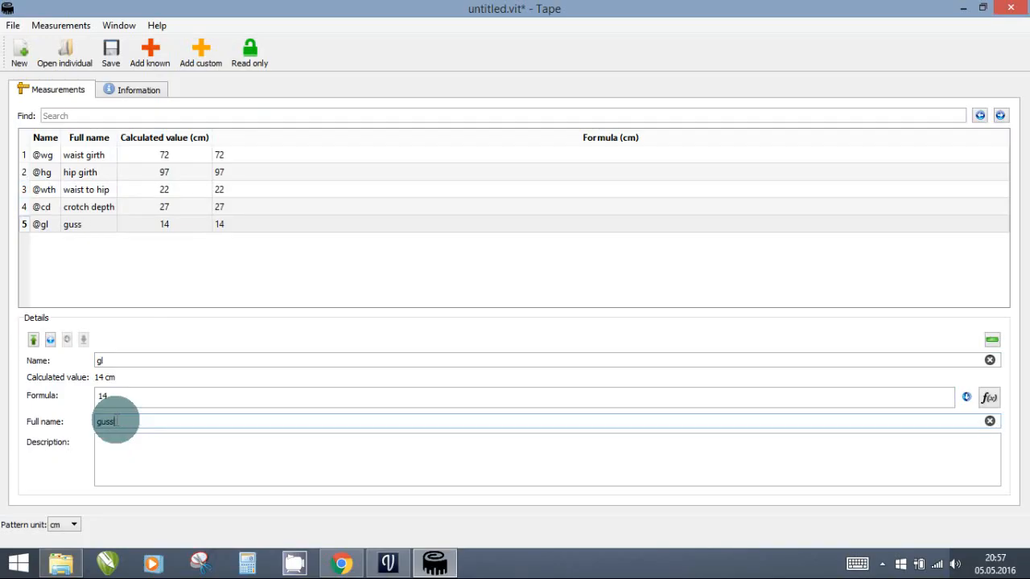
{"action": "type", "text": "et"}
{"action": "type", "text": " le"}
{"action": "type", "text": "ngth"}
{"action": "key", "text": "BackSpace"}
{"action": "type", "text": "gth"}
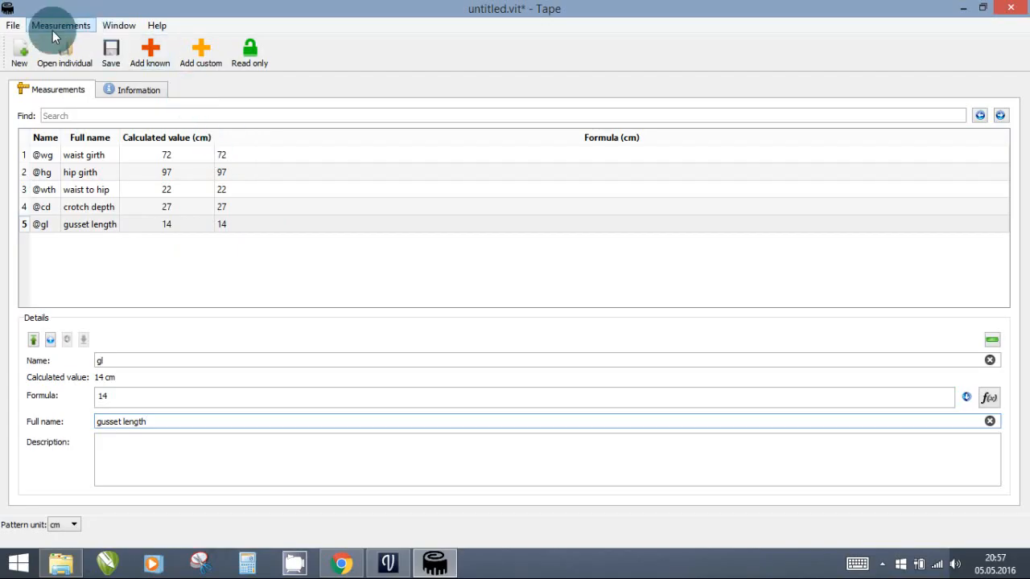
Save the individual measurement file to the Desktop as measurements.
{"action": "left_click", "coordinate": [13, 26]}
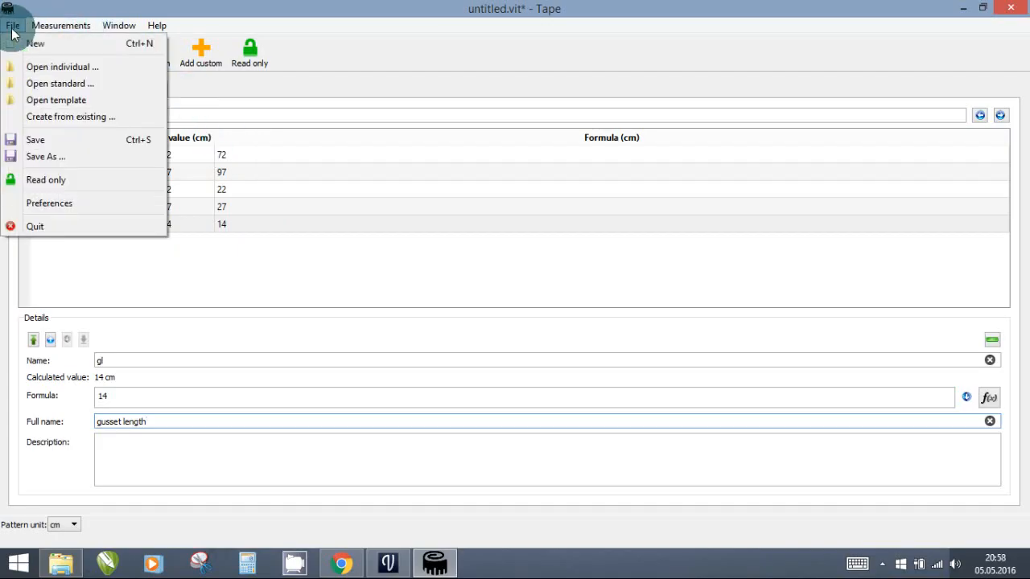
{"action": "left_click", "coordinate": [52, 139]}
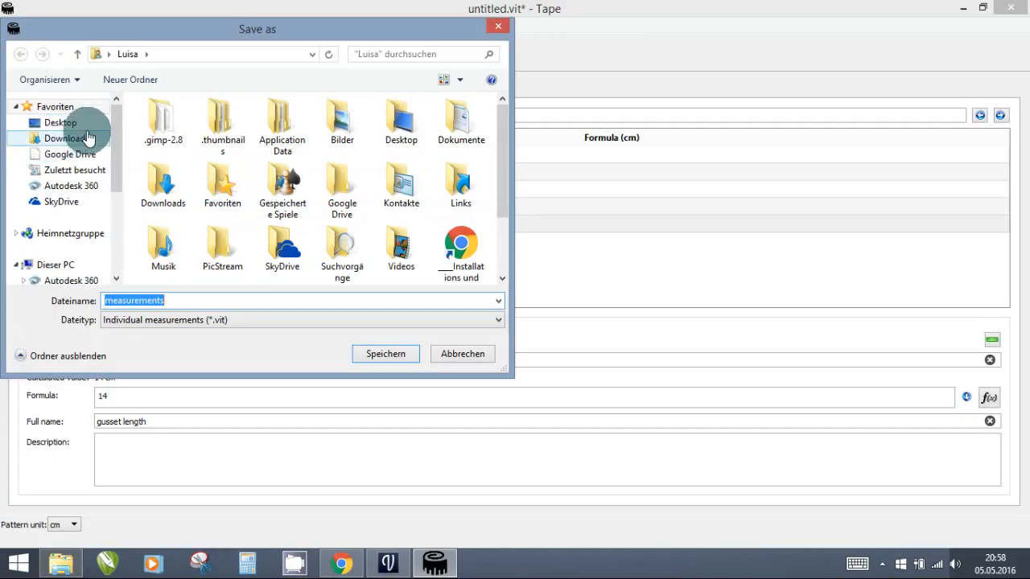
{"action": "left_click", "coordinate": [67, 126]}
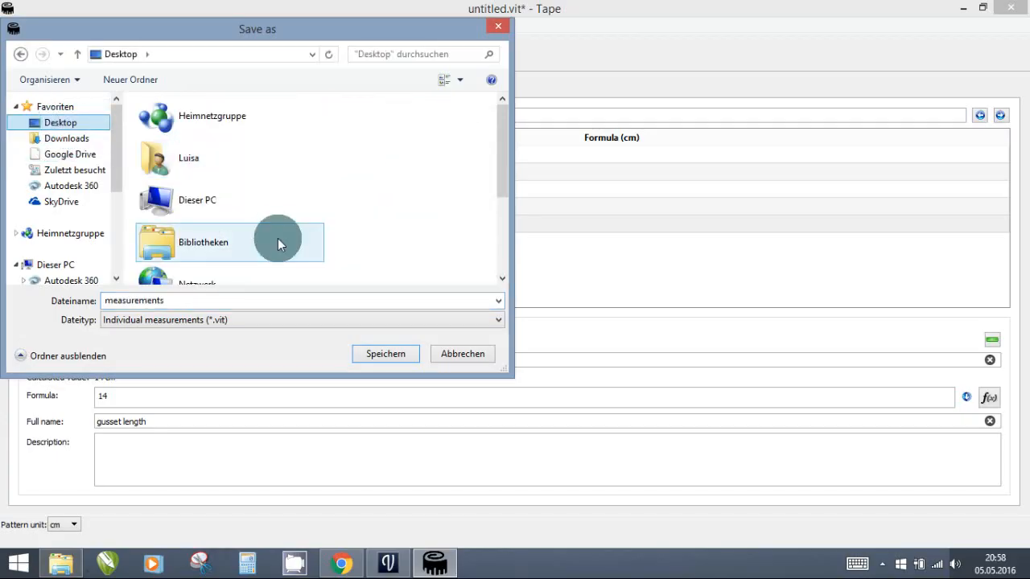
{"action": "left_click", "coordinate": [401, 354]}
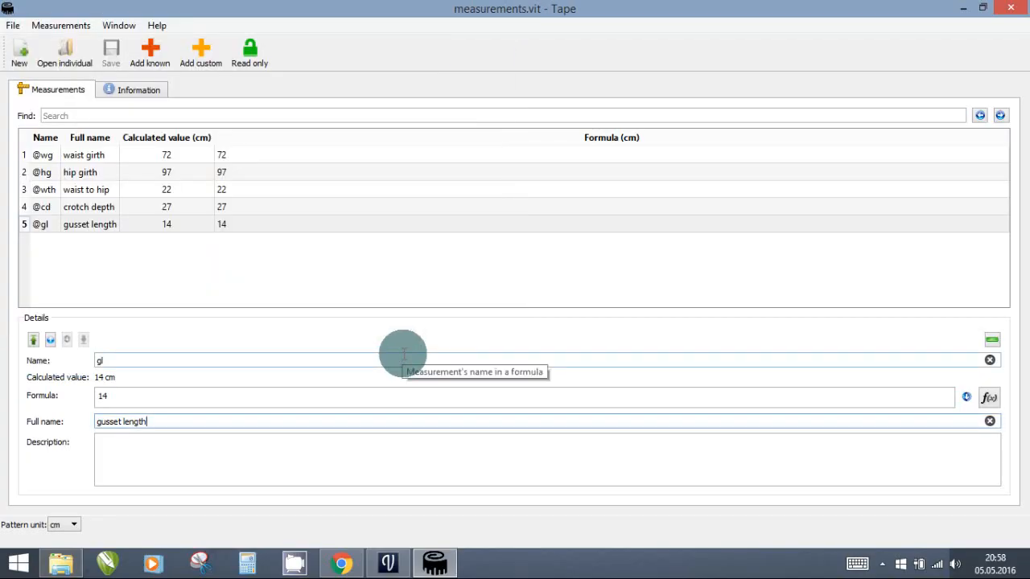
Switch to Valentina and load the individual measurements file "measurements" from the Desktop into the pattern.
{"action": "left_click", "coordinate": [964, 11]}
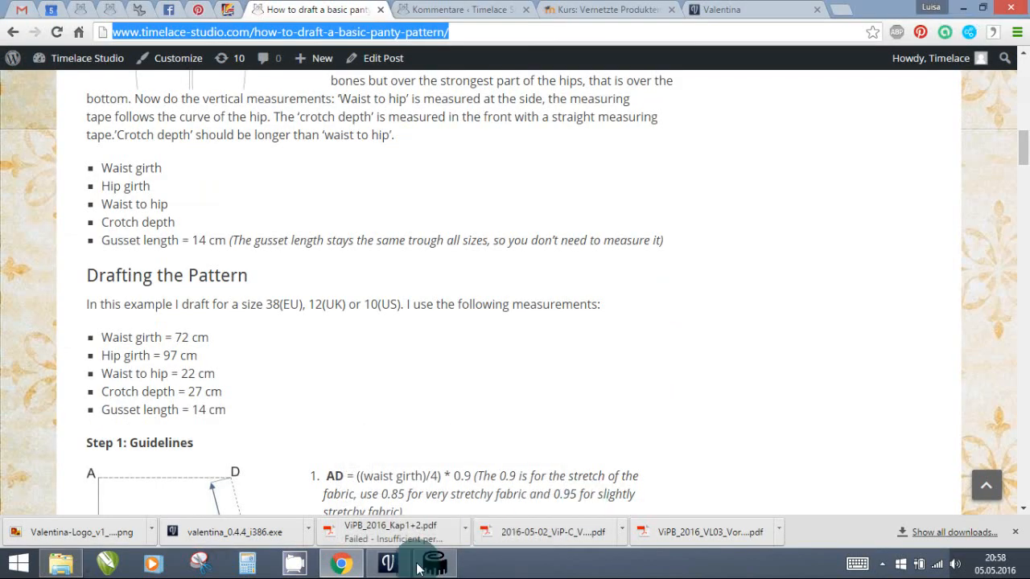
{"action": "left_click", "coordinate": [389, 563]}
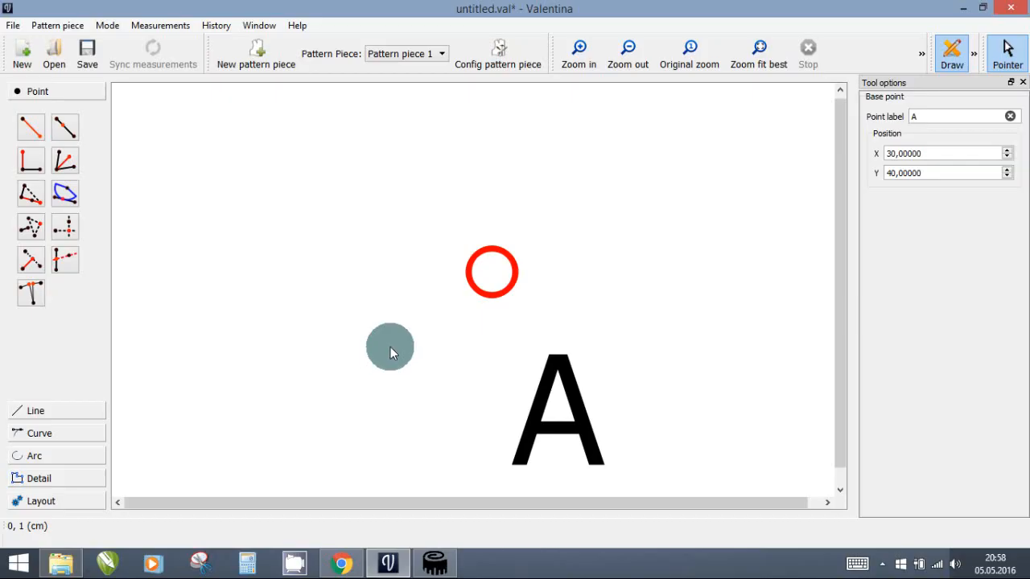
{"action": "left_click", "coordinate": [159, 25]}
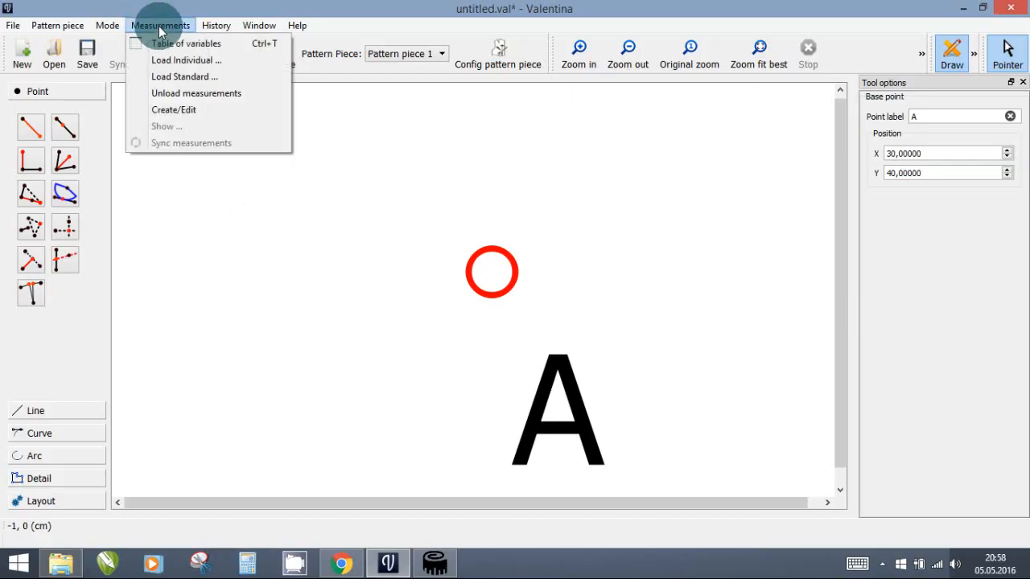
{"action": "left_click", "coordinate": [175, 61]}
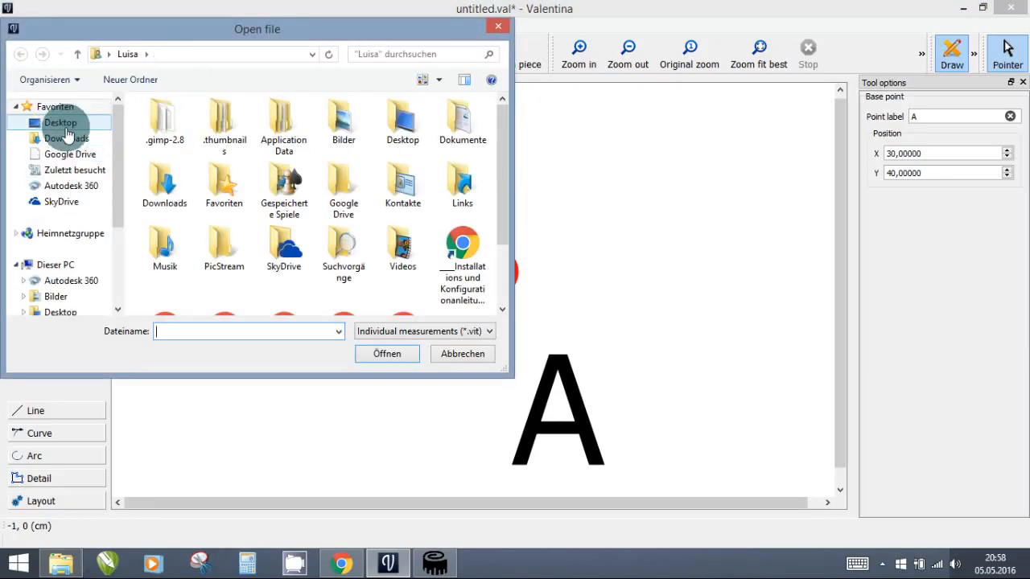
{"action": "left_click", "coordinate": [66, 129]}
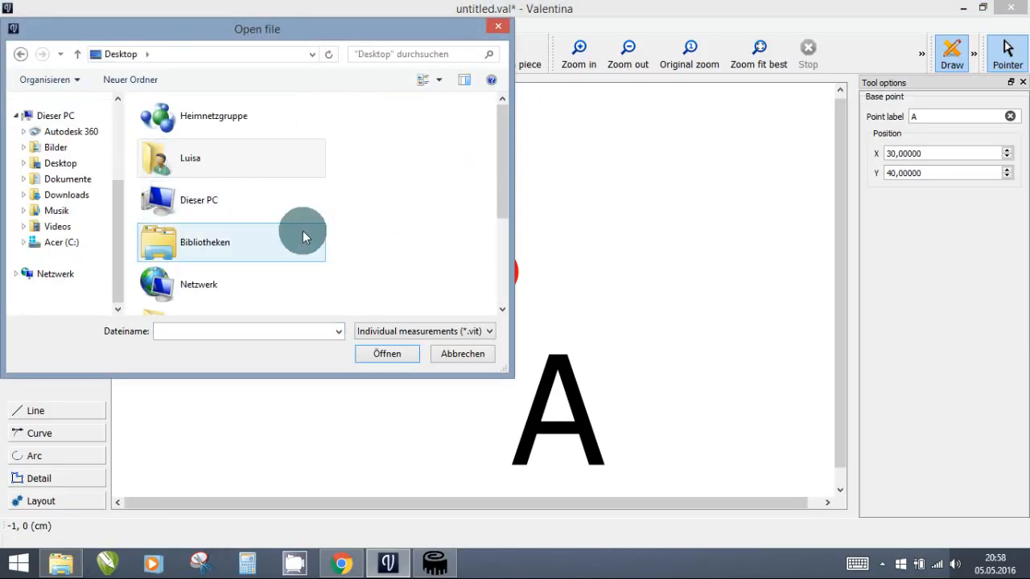
{"action": "left_click_drag", "start_coordinate": [503, 157], "coordinate": [497, 269]}
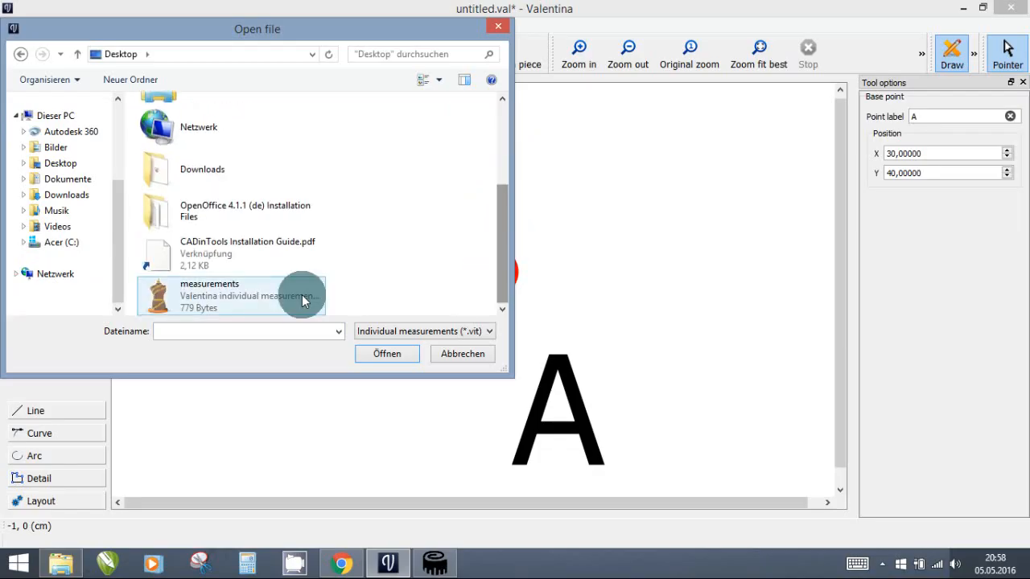
{"action": "left_click", "coordinate": [238, 299]}
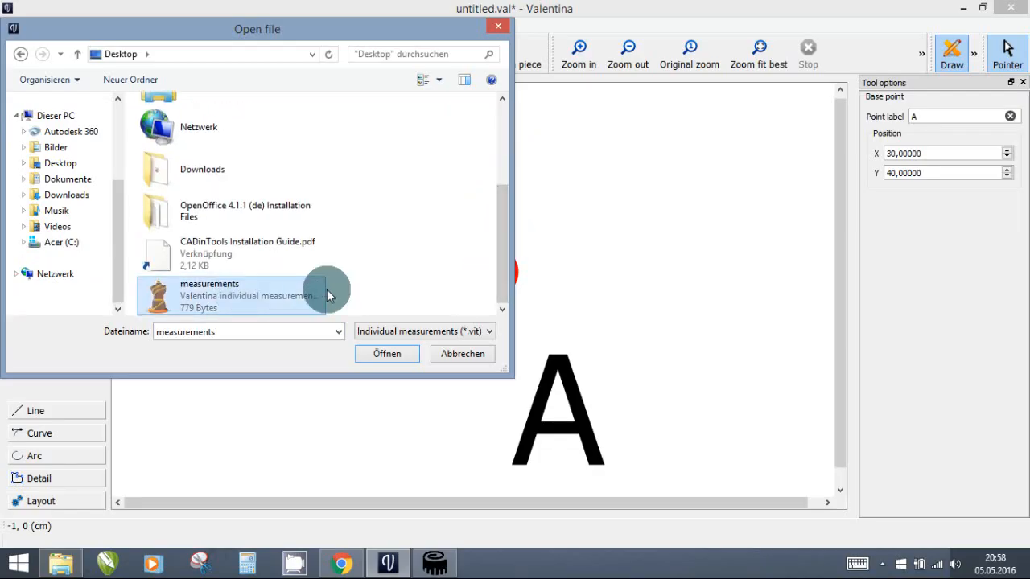
{"action": "left_click", "coordinate": [393, 357]}
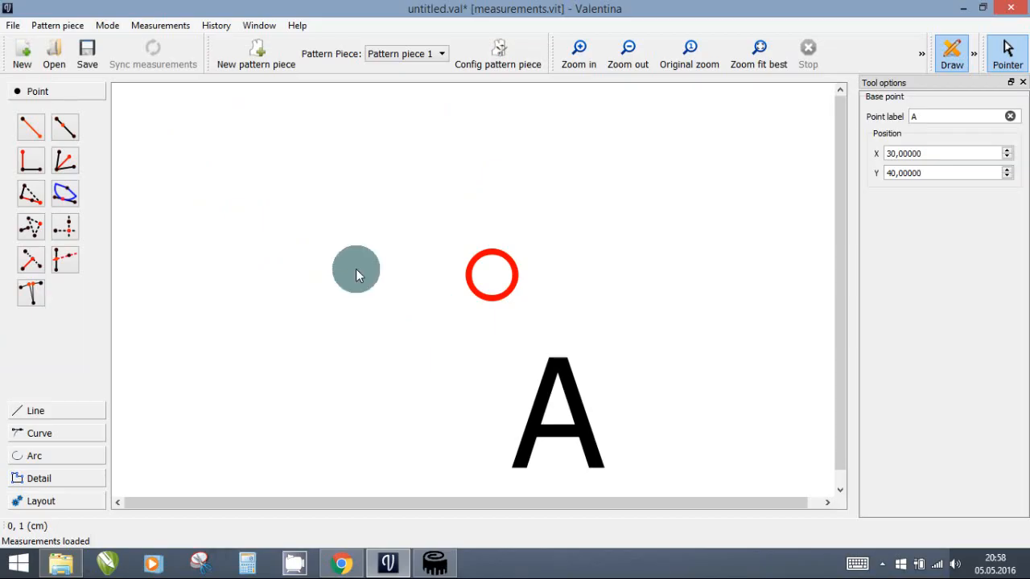
Switch to Chrome and review the Step 1 guideline formulas in the basic panty pattern article.
{"action": "scroll", "coordinate": [305, 259], "scroll_direction": "down", "scroll_amount": 1}
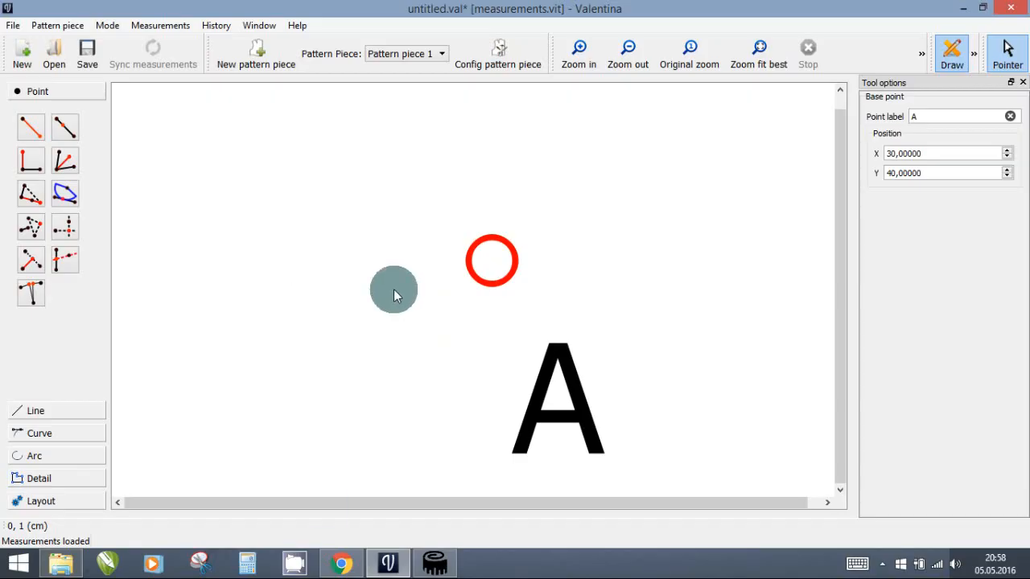
{"action": "left_click", "coordinate": [341, 561]}
{"action": "scroll", "coordinate": [275, 299], "scroll_direction": "up", "scroll_amount": 10}
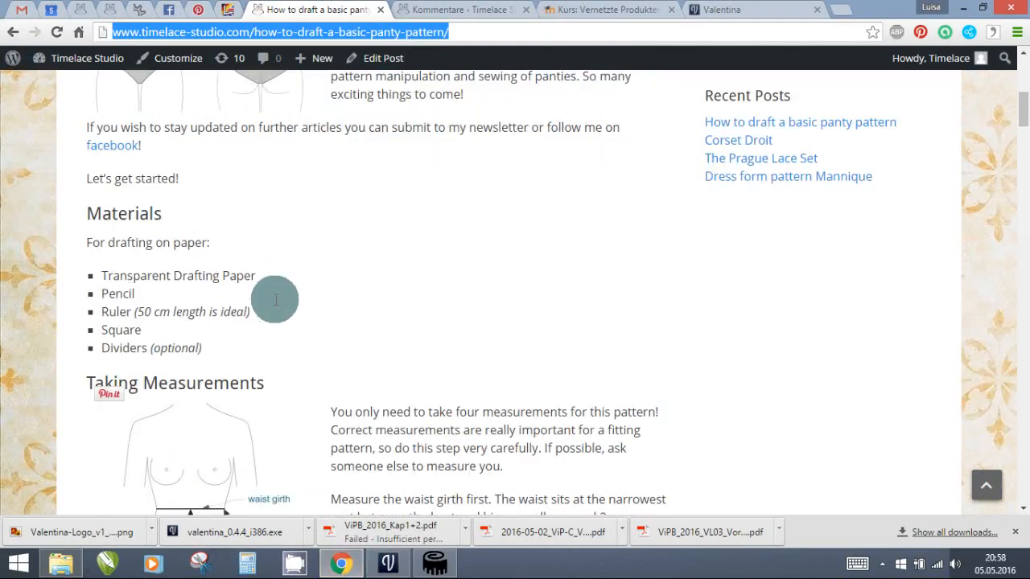
{"action": "scroll", "coordinate": [275, 299], "scroll_direction": "down", "scroll_amount": 9}
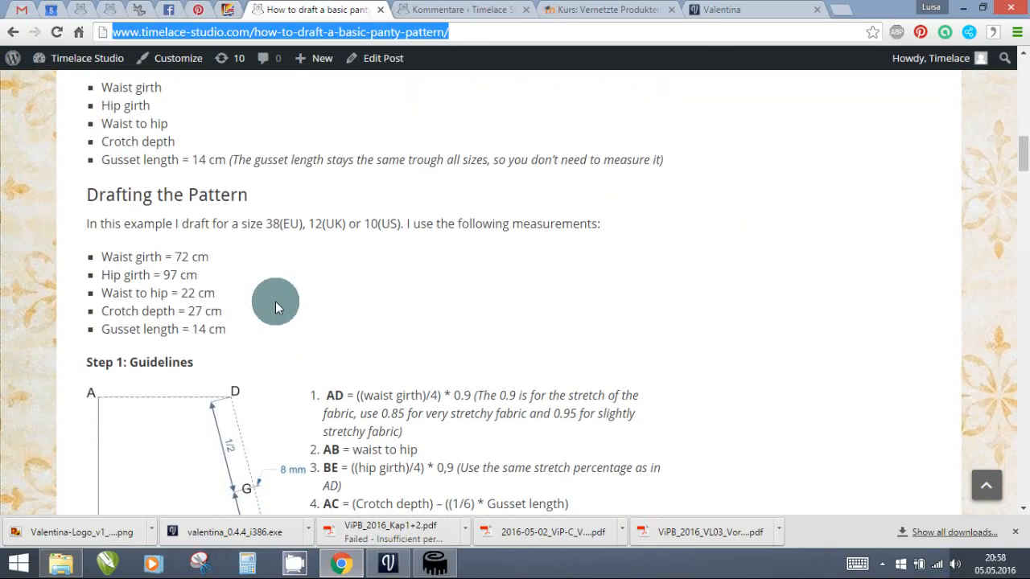
{"action": "scroll", "coordinate": [275, 300], "scroll_direction": "down", "scroll_amount": 3}
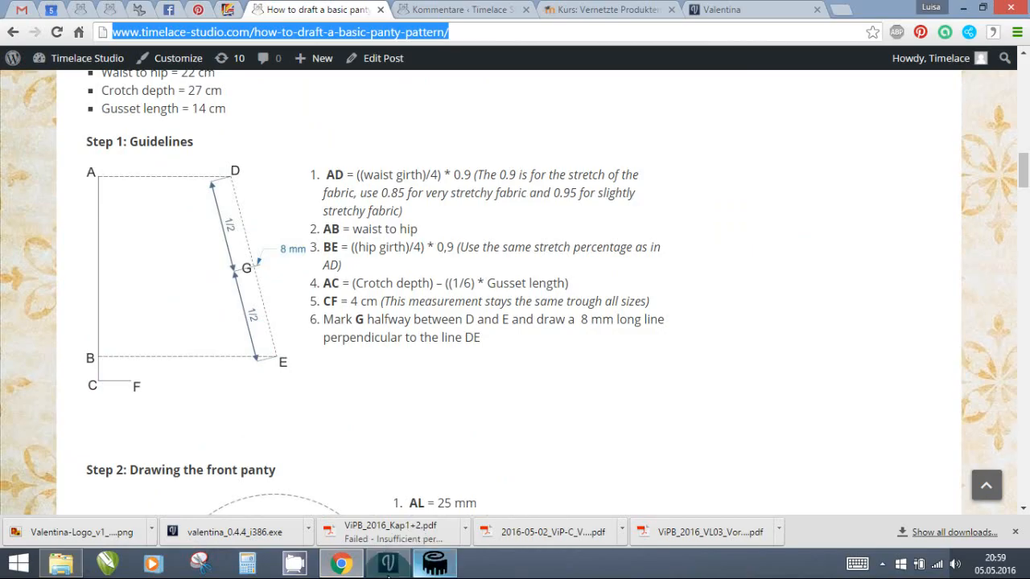
Switch back to Valentina and begin a point at distance and angle from point A, with the angle set to 0°.
{"action": "left_click", "coordinate": [389, 565]}
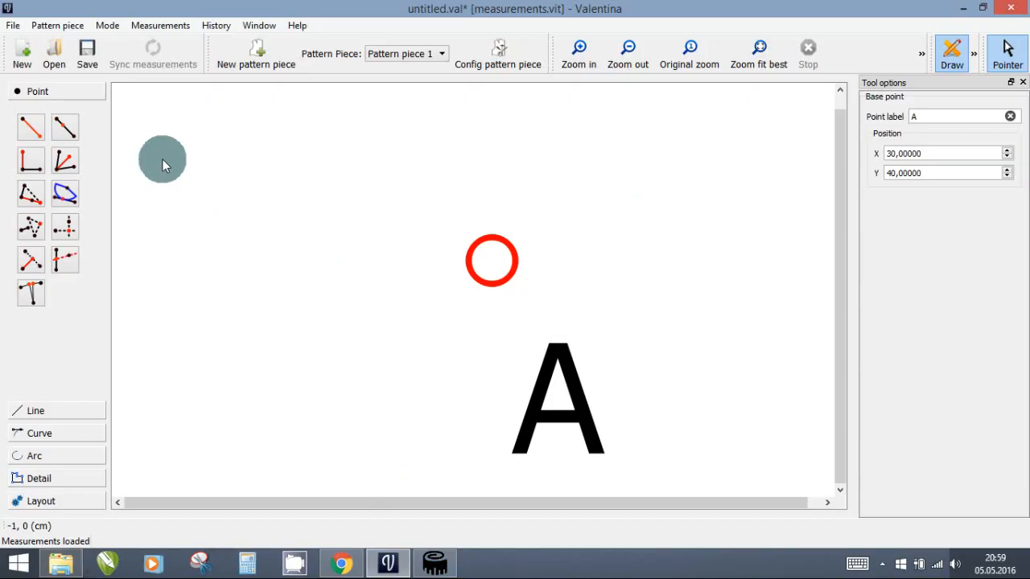
{"action": "left_click", "coordinate": [33, 132]}
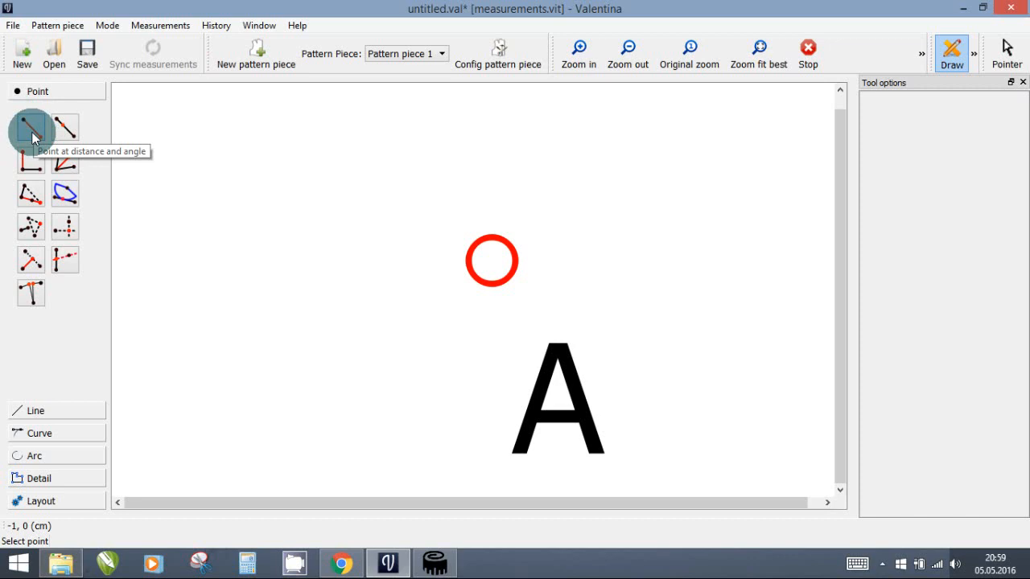
{"action": "left_click", "coordinate": [492, 262]}
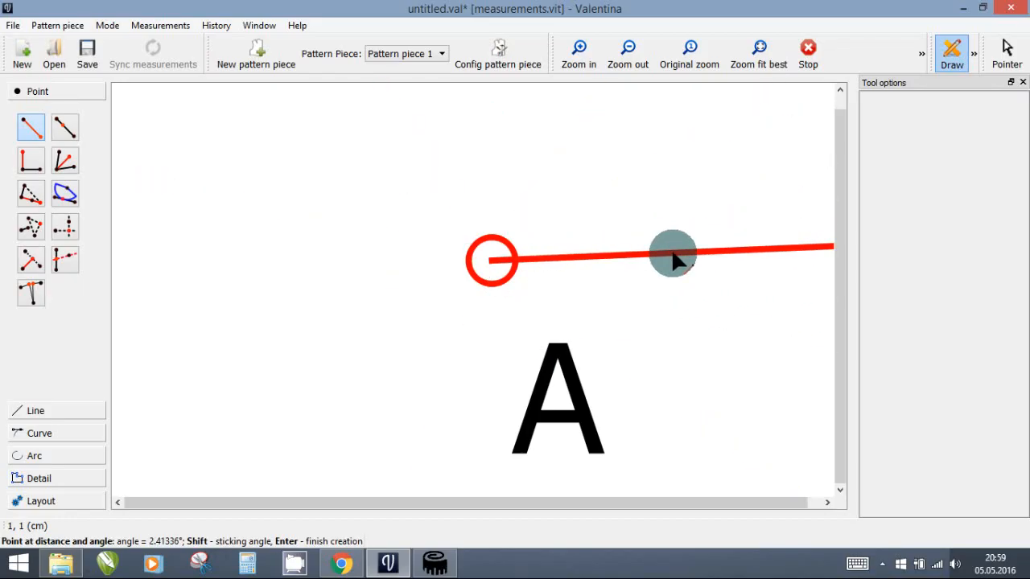
{"action": "left_click", "coordinate": [670, 257]}
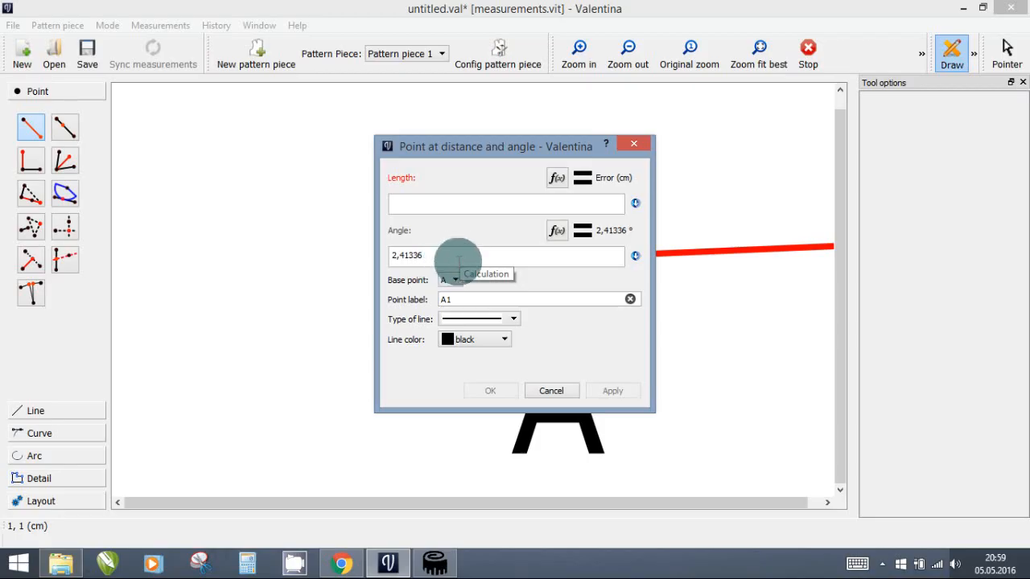
{"action": "left_click_drag", "start_coordinate": [457, 256], "coordinate": [369, 258]}
{"action": "type", "text": "p"}
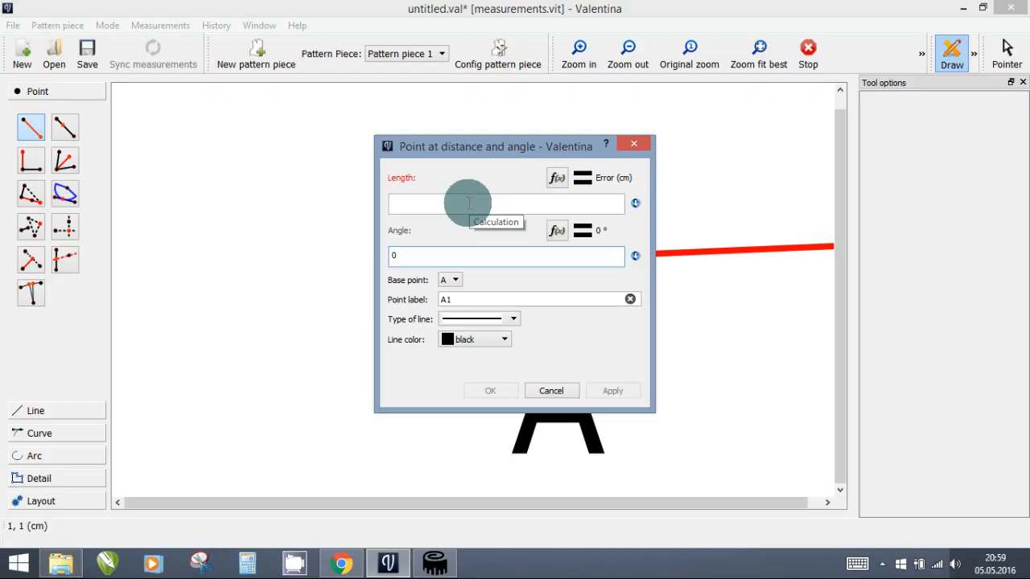
{"action": "left_click", "coordinate": [556, 182]}
{"action": "left_click", "coordinate": [522, 201]}
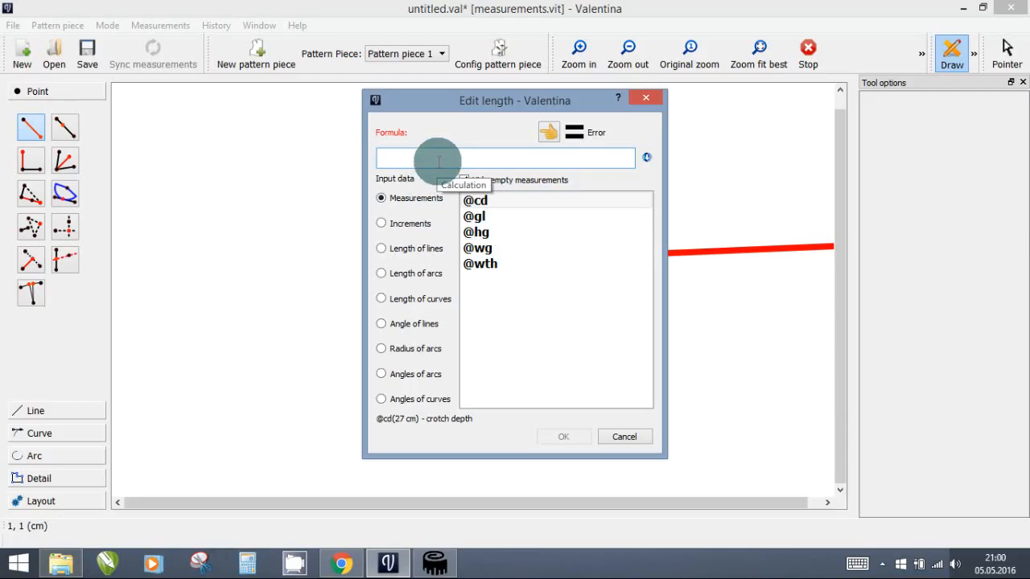
{"action": "left_click", "coordinate": [507, 248]}
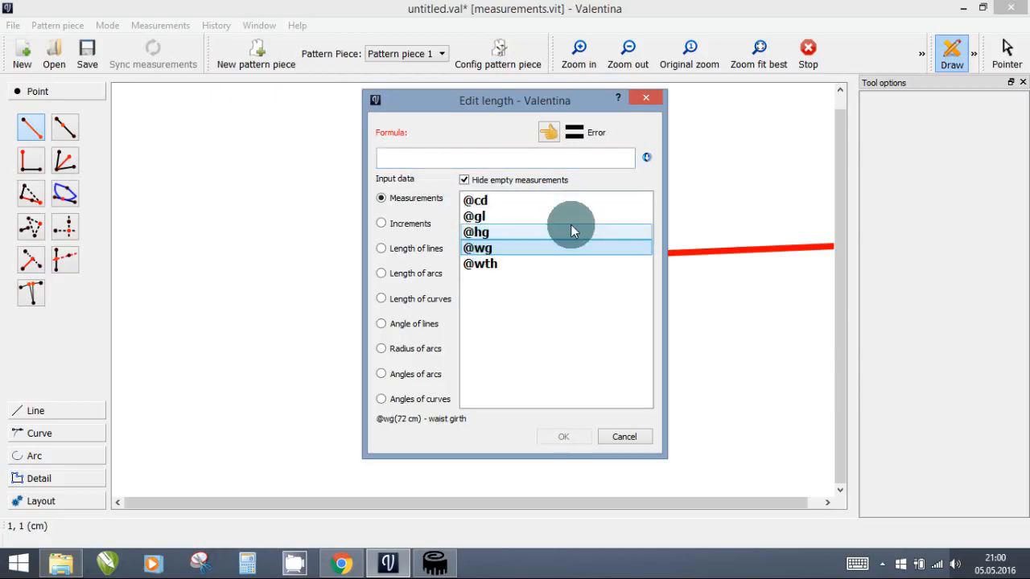
{"action": "left_click", "coordinate": [545, 132]}
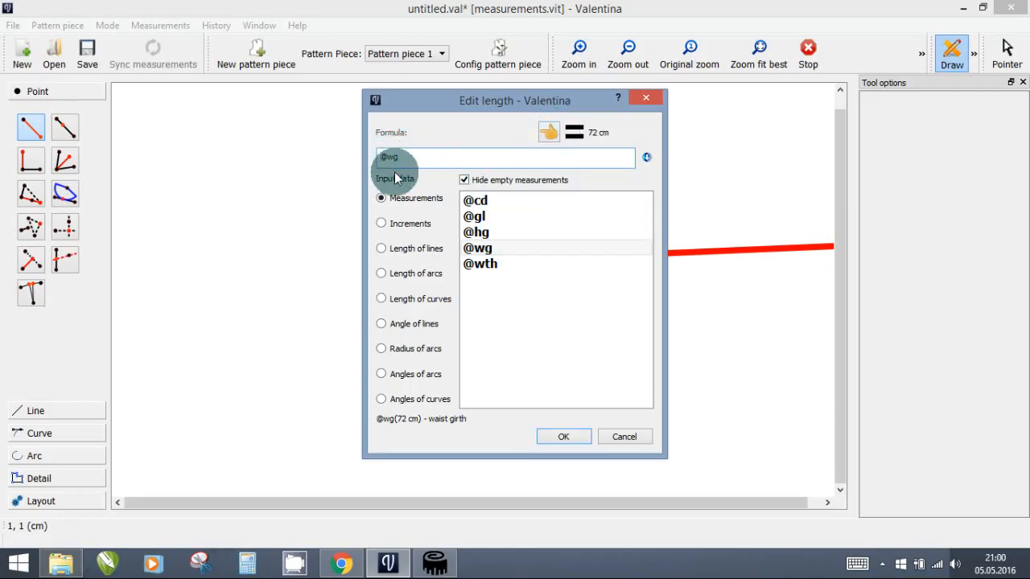
{"action": "type", "text": "(@wg"}
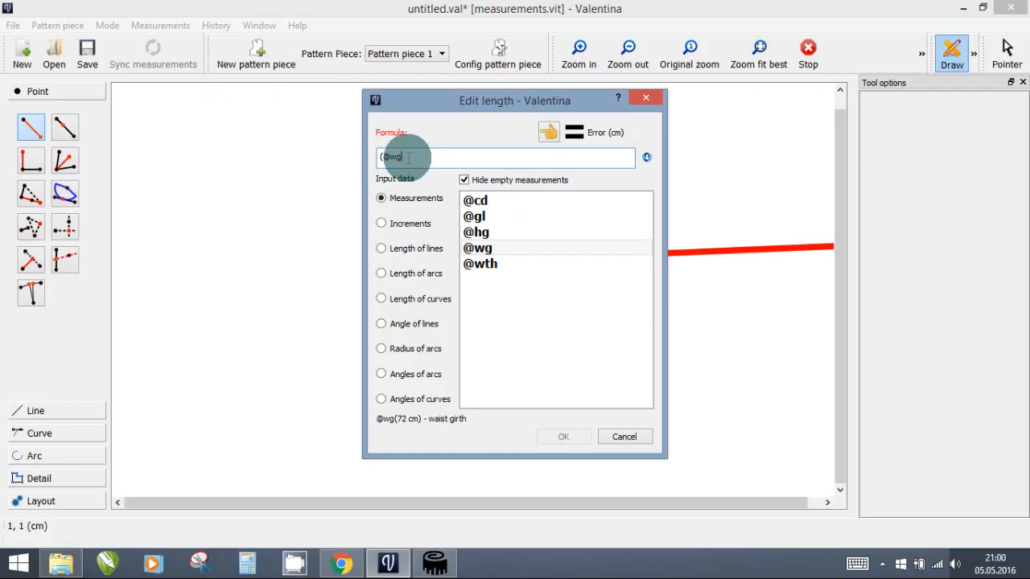
{"action": "type", "text": "/4) "}
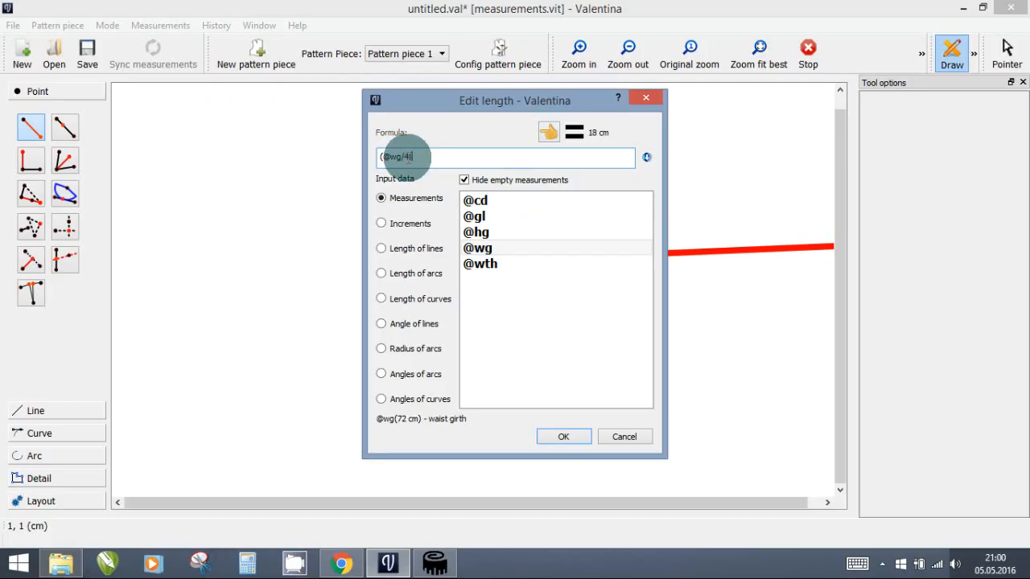
{"action": "type", "text": "* 0.9"}
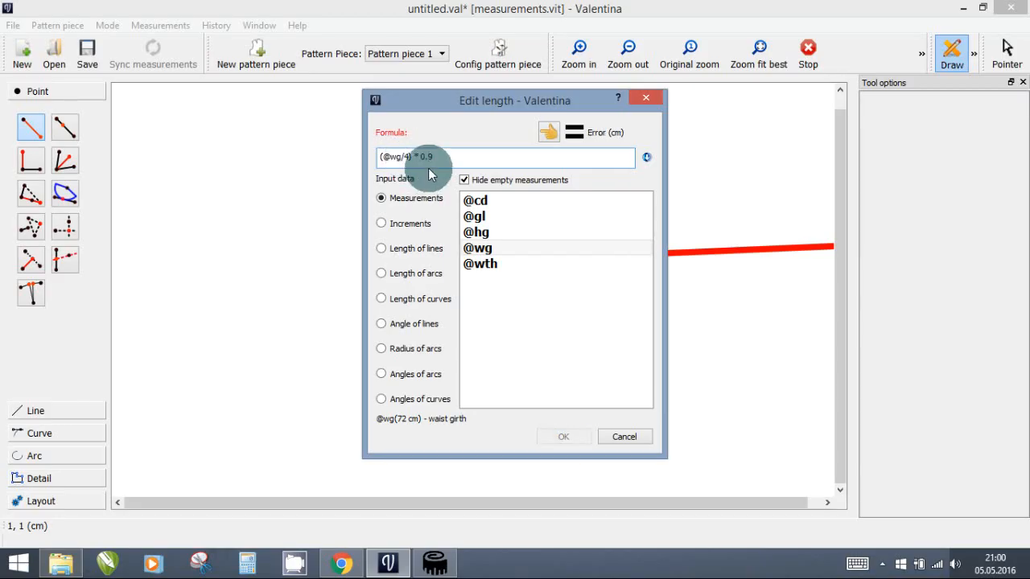
{"action": "key", "text": "BackSpace"}
{"action": "type", "text": ","}
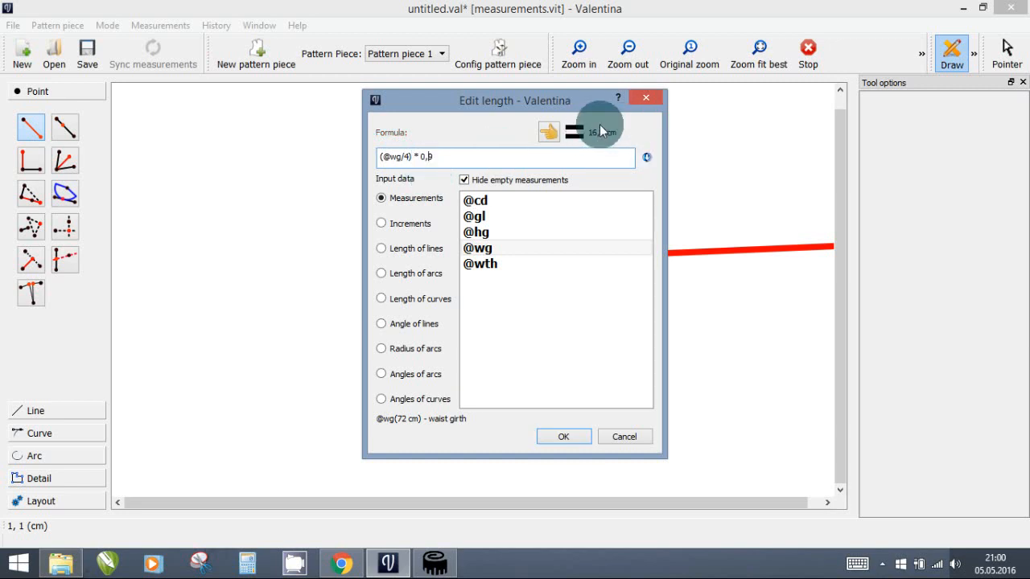
{"action": "left_click", "coordinate": [561, 439]}
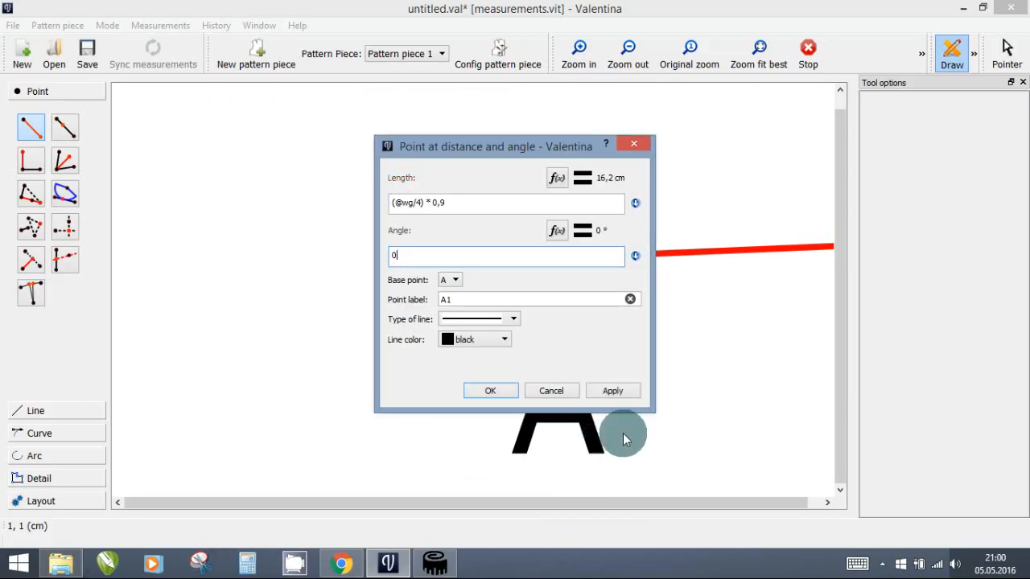
{"action": "left_click", "coordinate": [488, 392]}
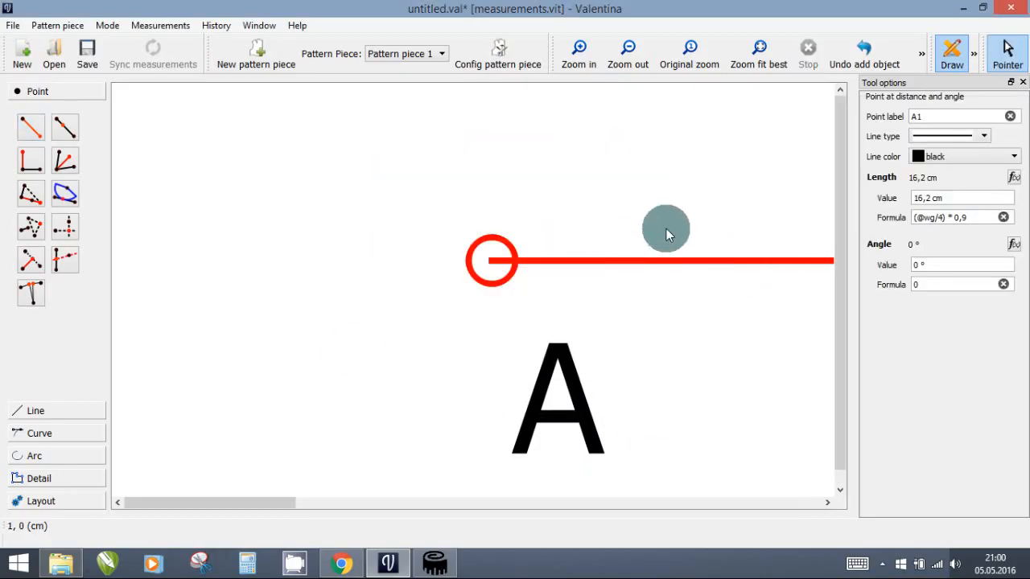
Begin a second point at distance and angle from point A, heading straight down with an angle of 270°.
{"action": "left_click", "coordinate": [760, 58]}
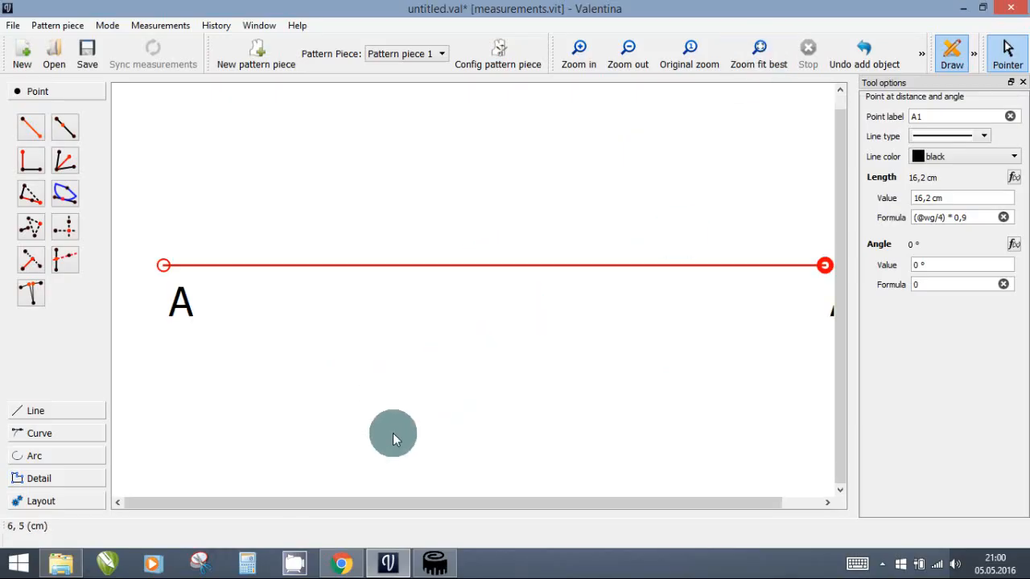
{"action": "left_click_drag", "start_coordinate": [406, 504], "coordinate": [448, 515]}
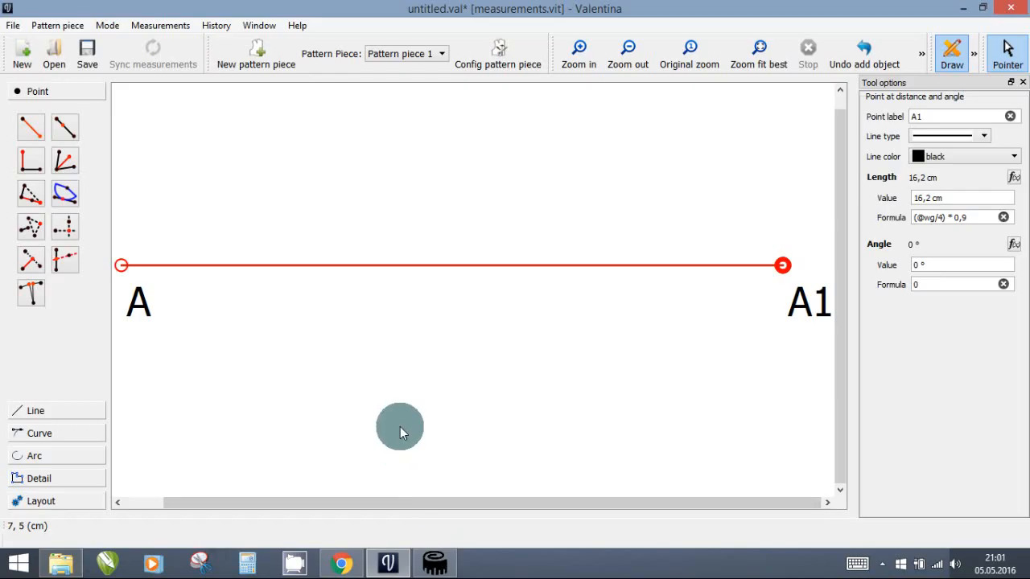
{"action": "left_click", "coordinate": [37, 134]}
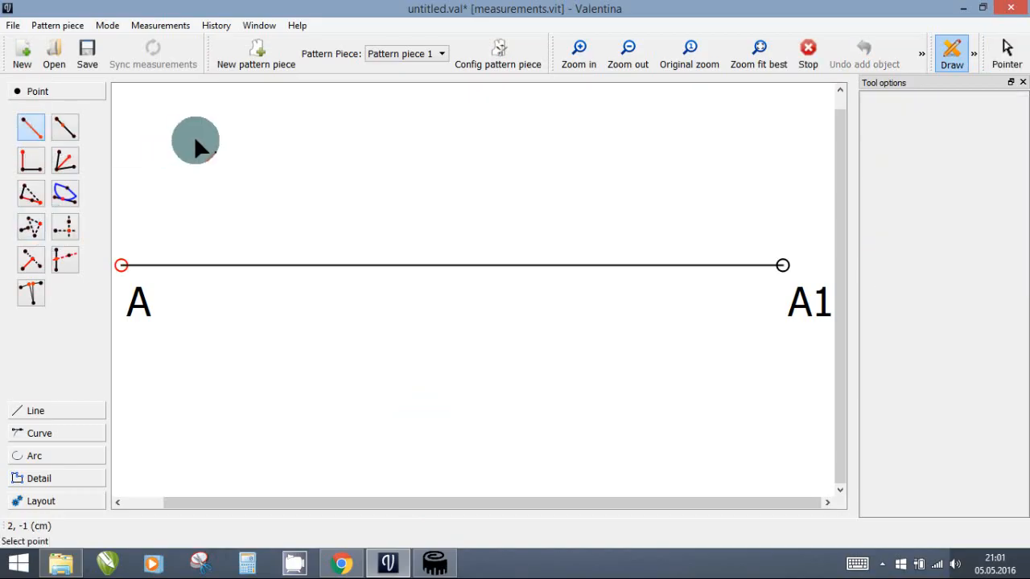
{"action": "left_click", "coordinate": [120, 266]}
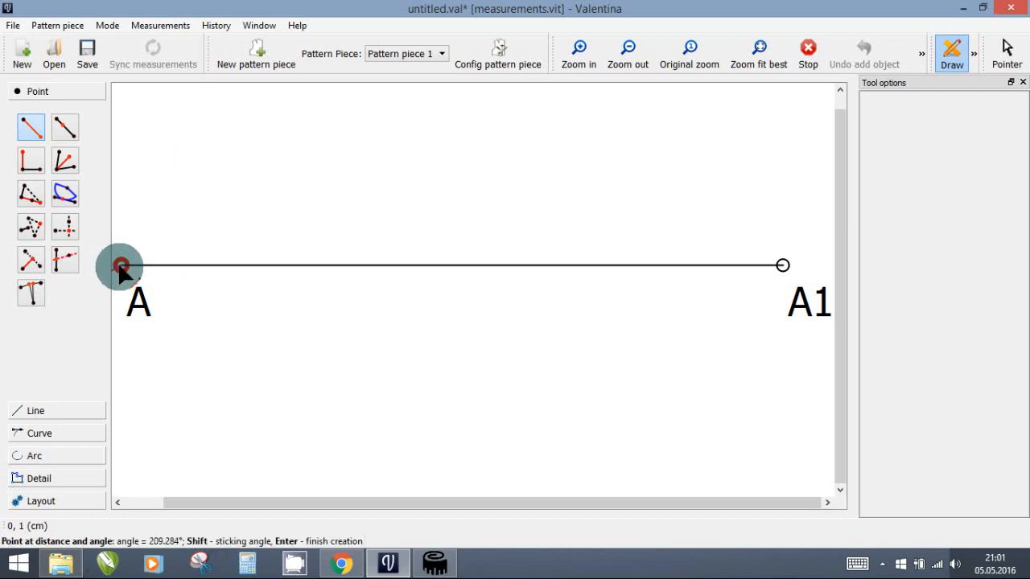
{"action": "left_click", "coordinate": [137, 426]}
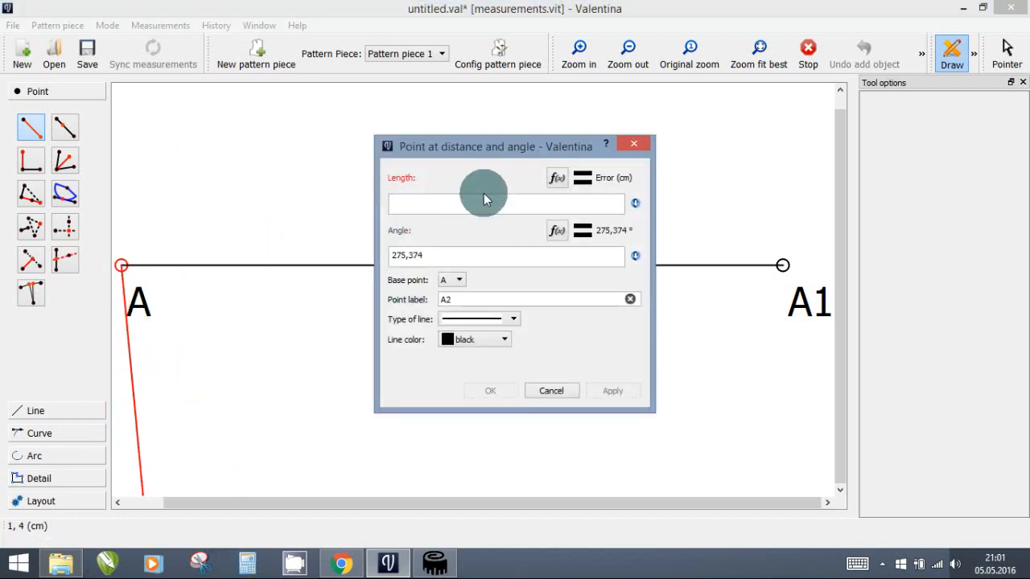
{"action": "left_click_drag", "start_coordinate": [453, 255], "coordinate": [392, 254]}
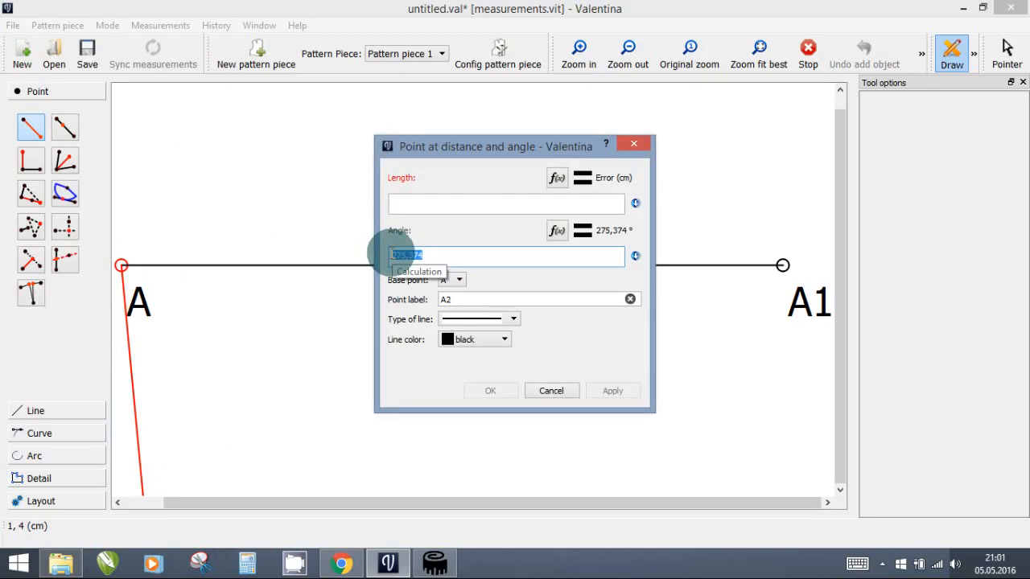
{"action": "type", "text": "270"}
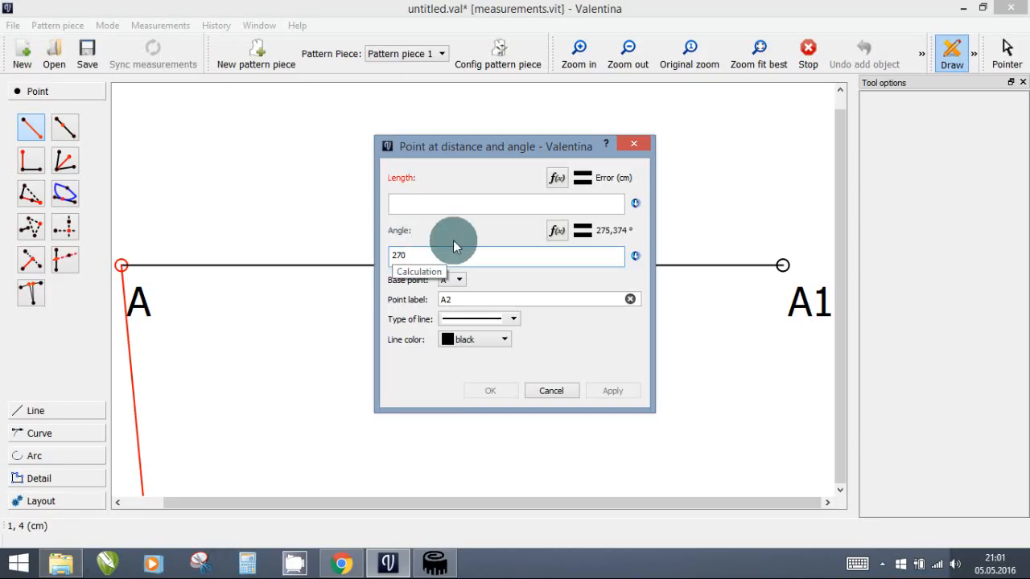
{"action": "left_click", "coordinate": [482, 203]}
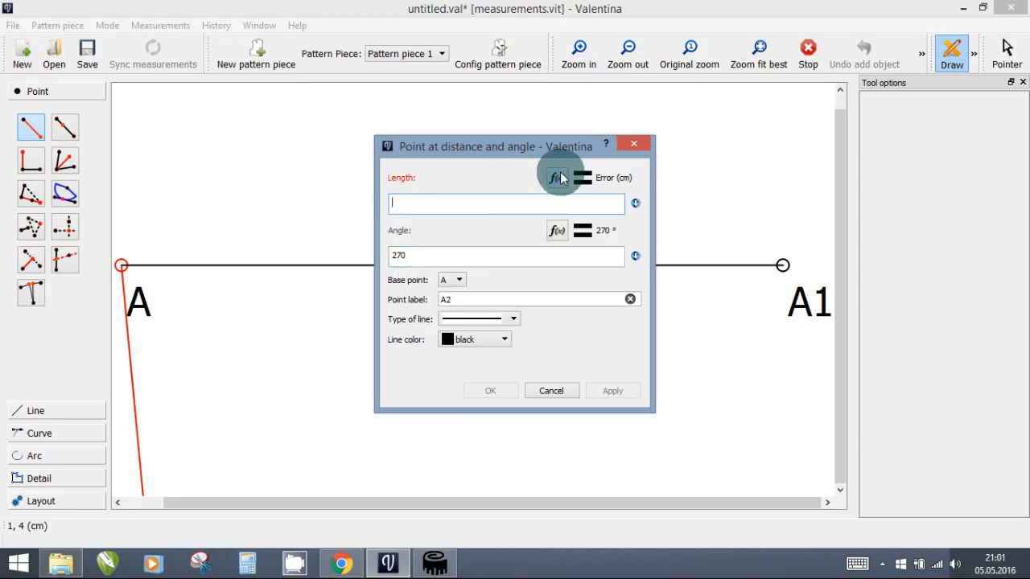
{"action": "left_click", "coordinate": [557, 178]}
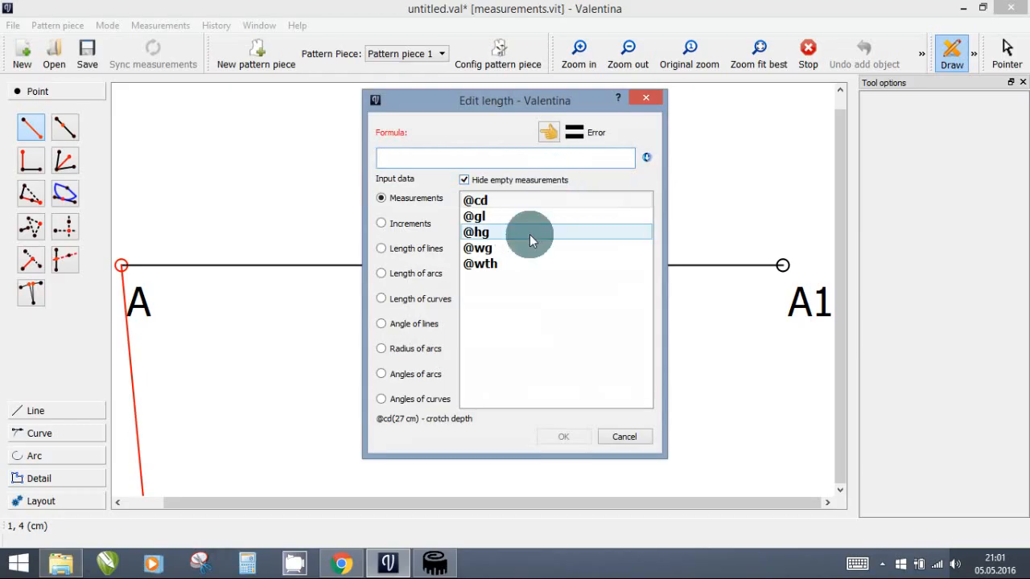
{"action": "left_click", "coordinate": [485, 265]}
{"action": "left_click", "coordinate": [548, 132]}
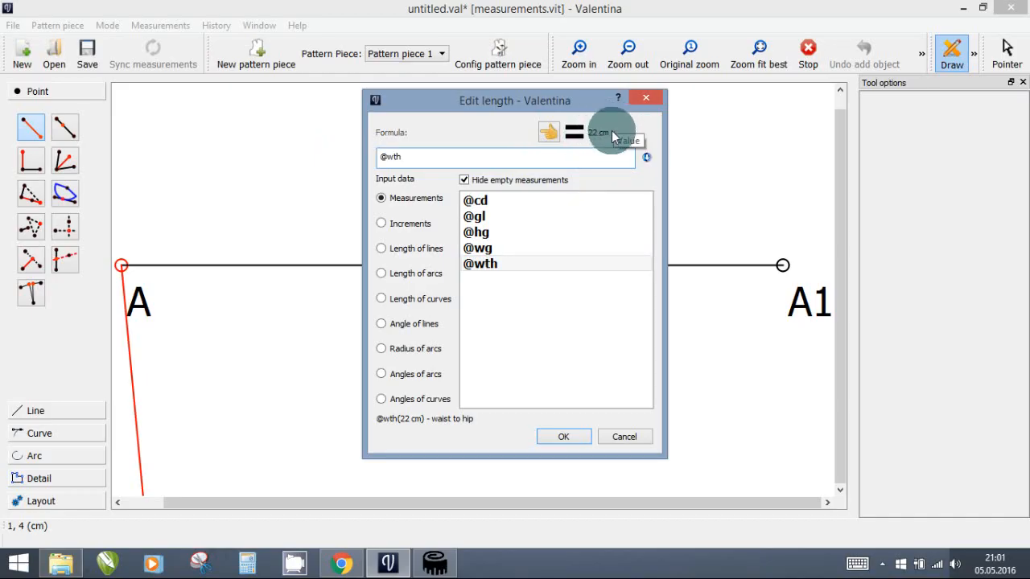
{"action": "left_click", "coordinate": [573, 440]}
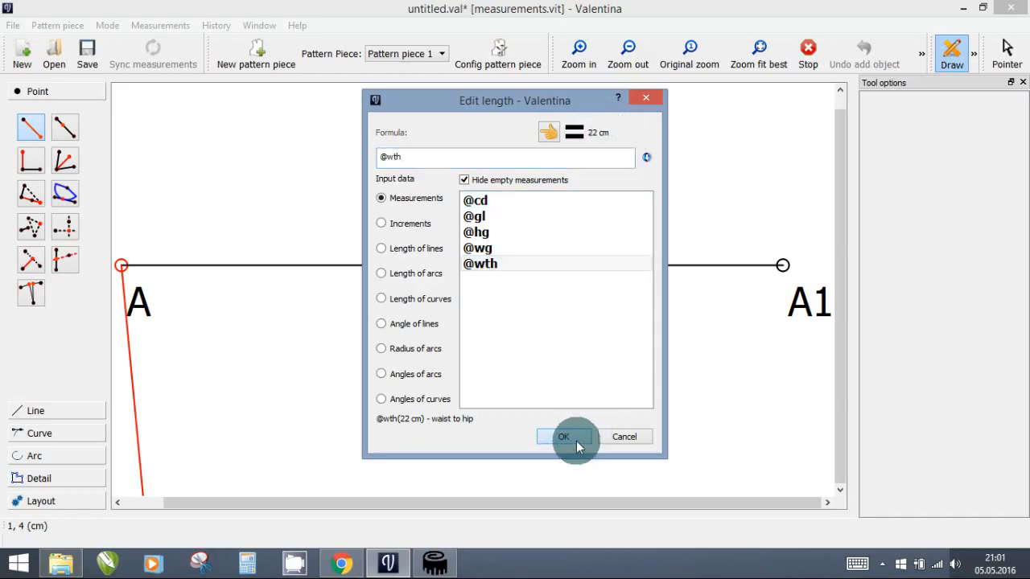
{"action": "left_click", "coordinate": [492, 391]}
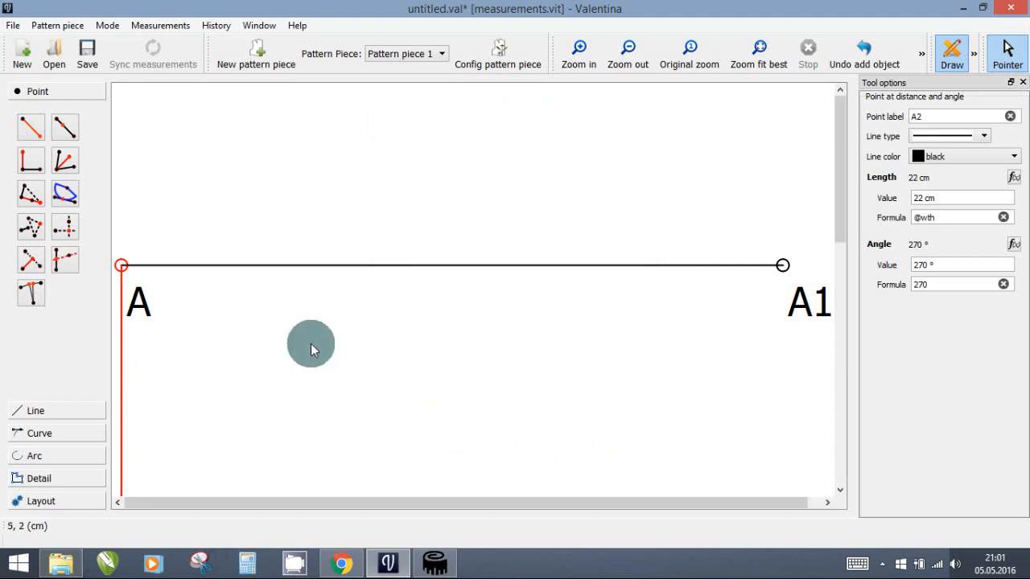
Begin a point at distance and angle from the lower end of the vertical line below A, with the angle set to 0°.
{"action": "left_click", "coordinate": [757, 46]}
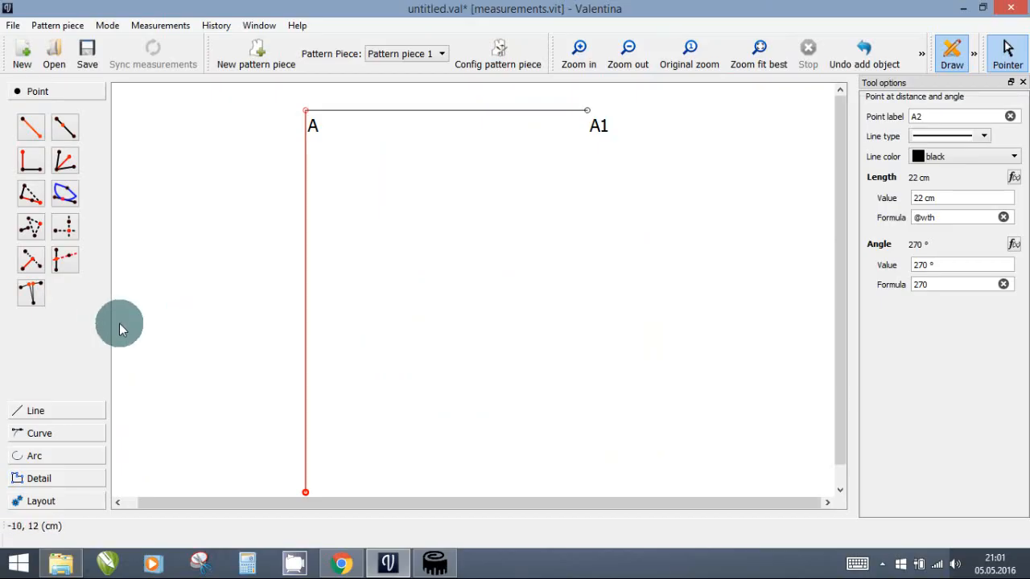
{"action": "left_click", "coordinate": [34, 129]}
{"action": "left_click", "coordinate": [305, 492]}
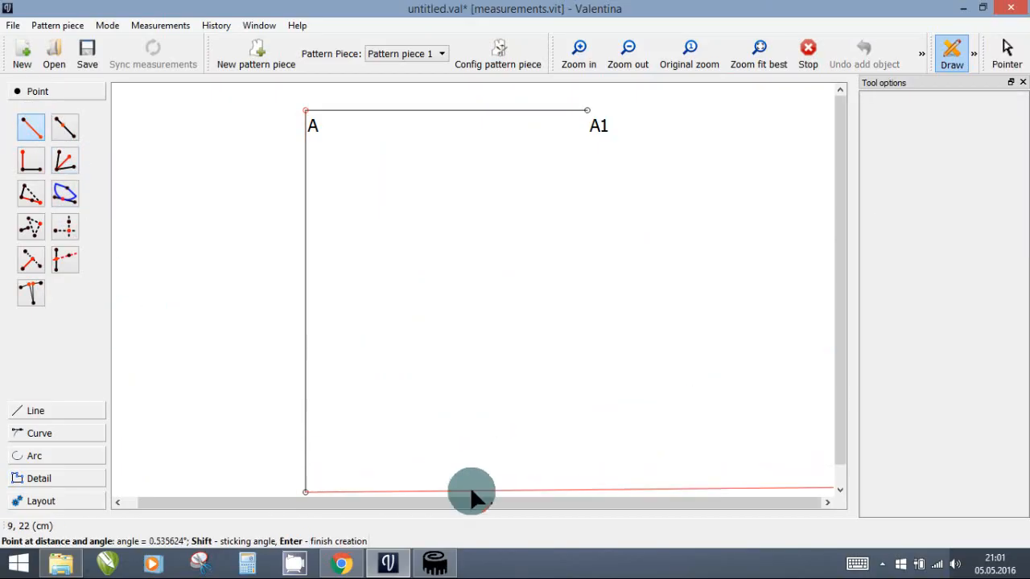
{"action": "left_click", "coordinate": [476, 494]}
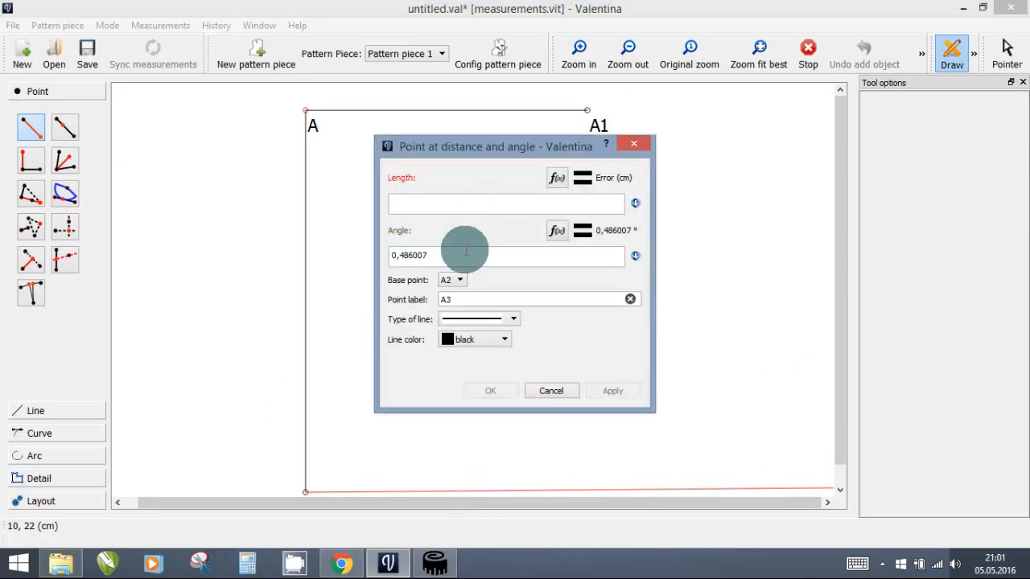
{"action": "left_click_drag", "start_coordinate": [464, 254], "coordinate": [381, 252]}
{"action": "type", "text": "0"}
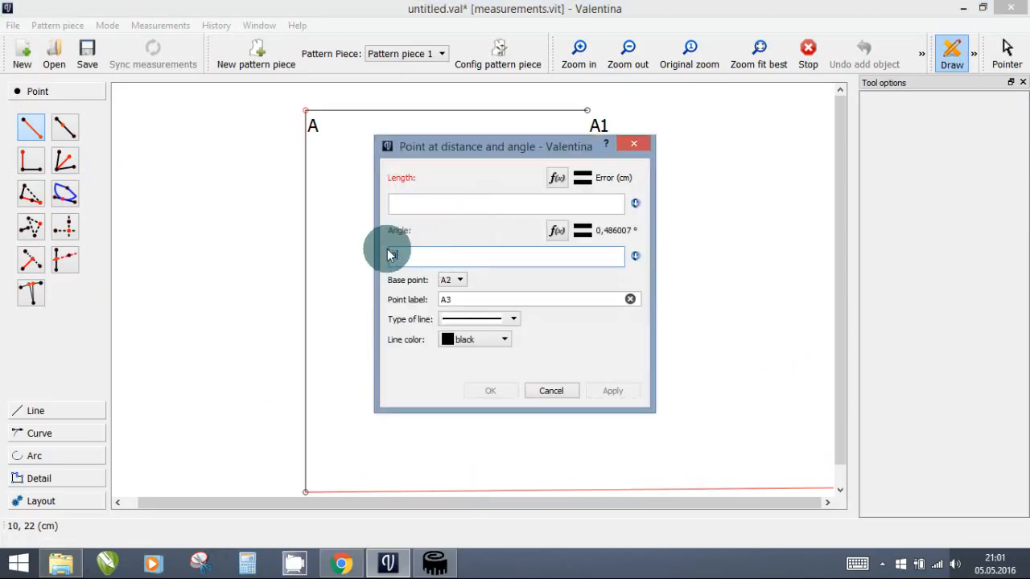
{"action": "left_click", "coordinate": [427, 203]}
{"action": "left_click", "coordinate": [563, 179]}
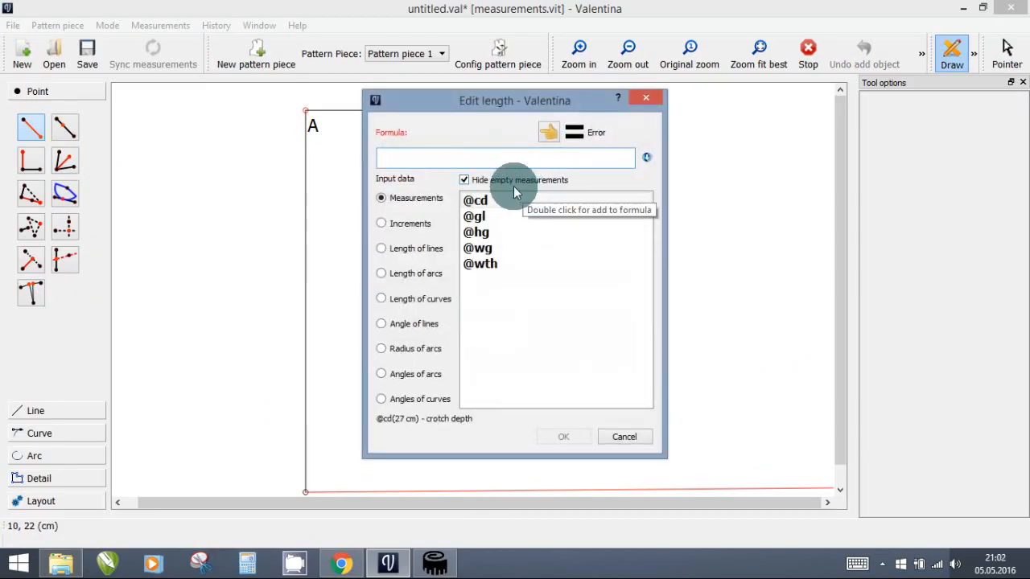
{"action": "left_click", "coordinate": [502, 231]}
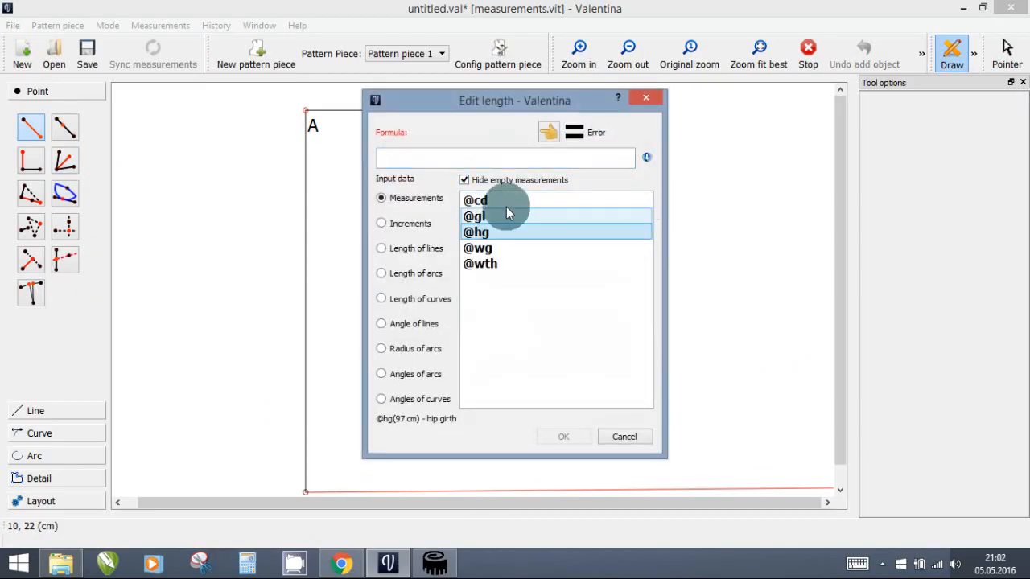
{"action": "left_click", "coordinate": [548, 132]}
{"action": "left_click", "coordinate": [384, 158]}
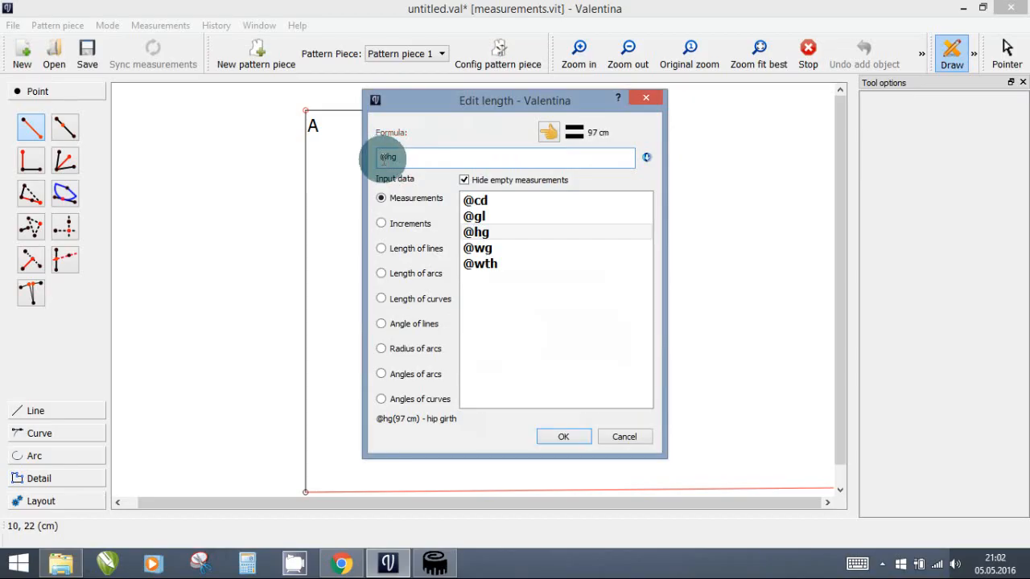
{"action": "type", "text": "(@hg"}
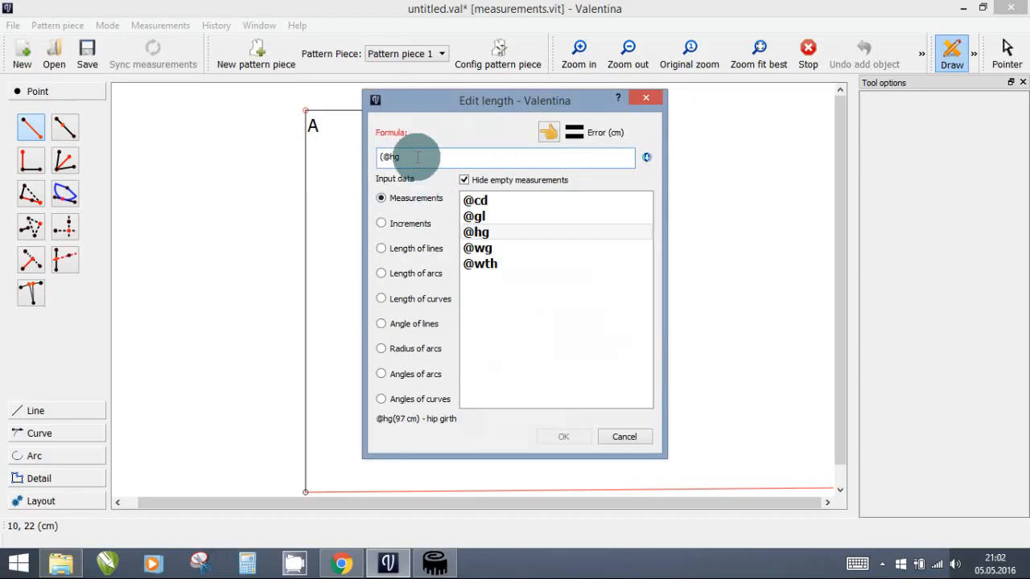
{"action": "type", "text": "/"}
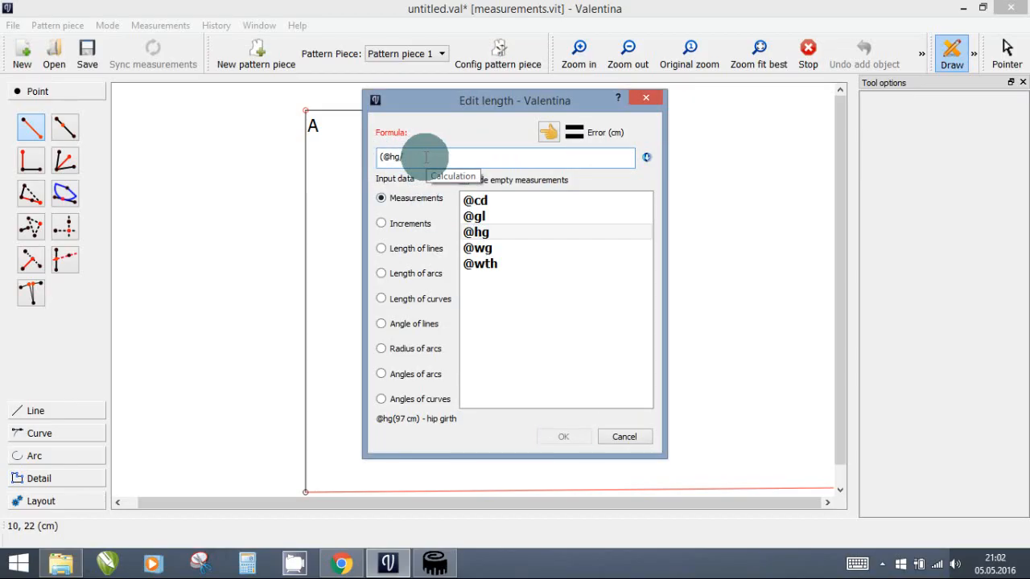
{"action": "type", "text": "4)"}
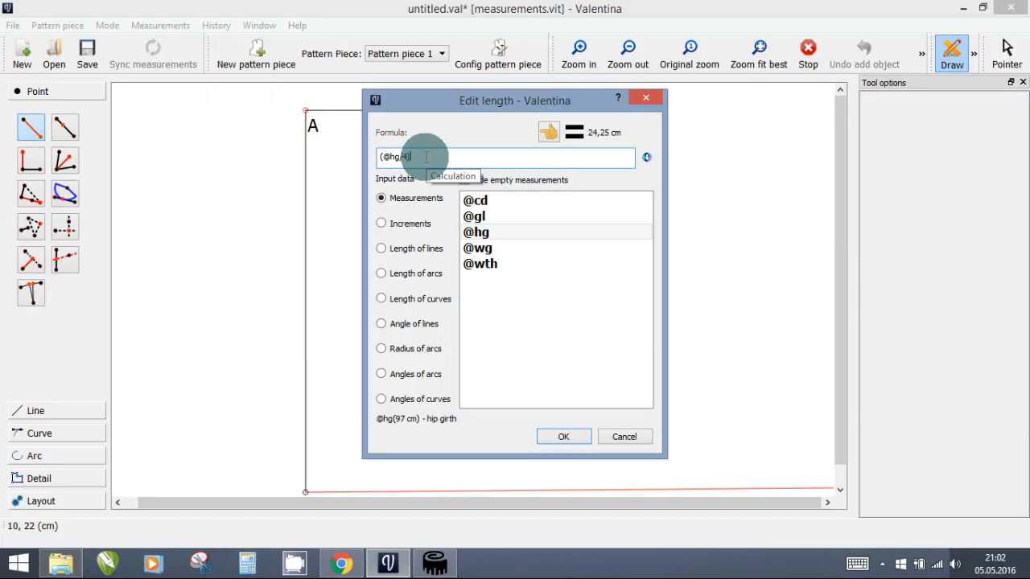
{"action": "type", "text": "*0,9"}
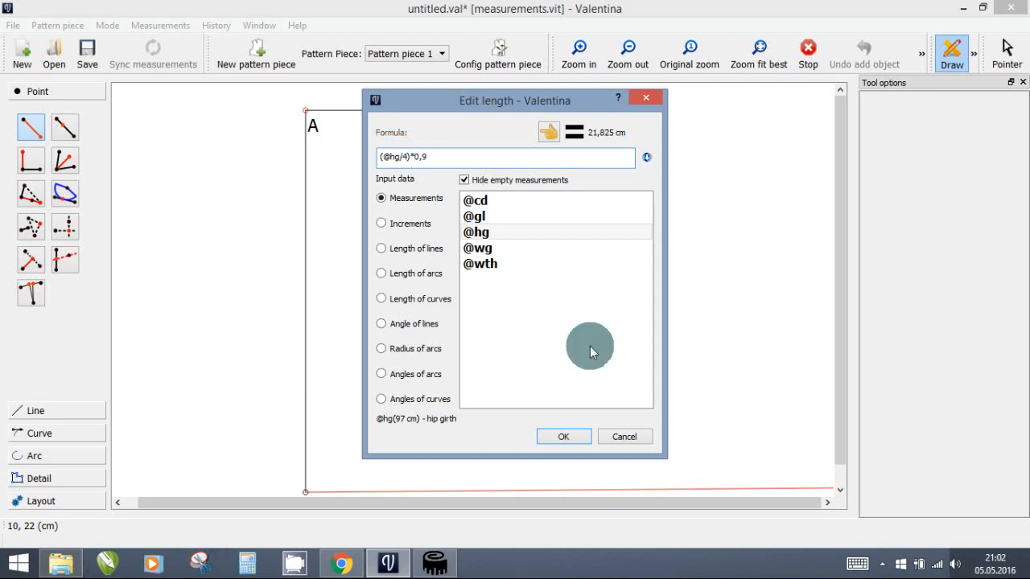
{"action": "left_click", "coordinate": [563, 436]}
{"action": "left_click", "coordinate": [502, 396]}
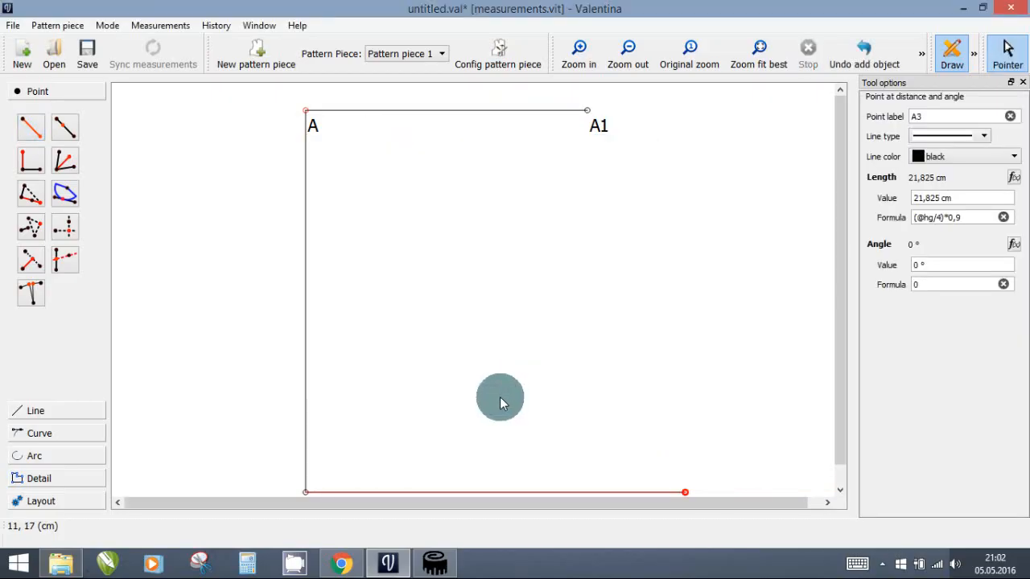
Begin another point at distance and angle from point A, heading straight down with an angle of 270°.
{"action": "left_click", "coordinate": [28, 130]}
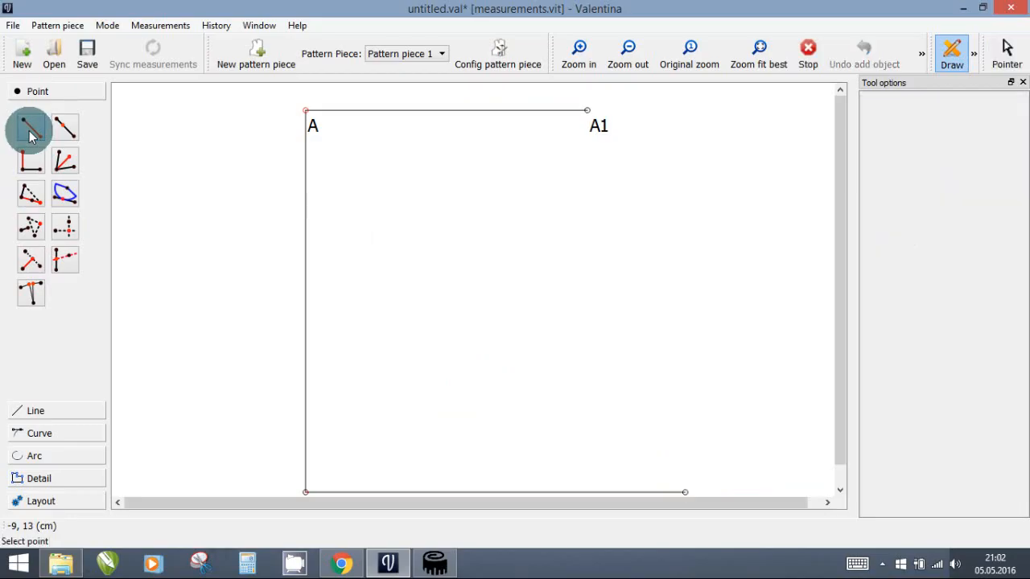
{"action": "left_click", "coordinate": [305, 111]}
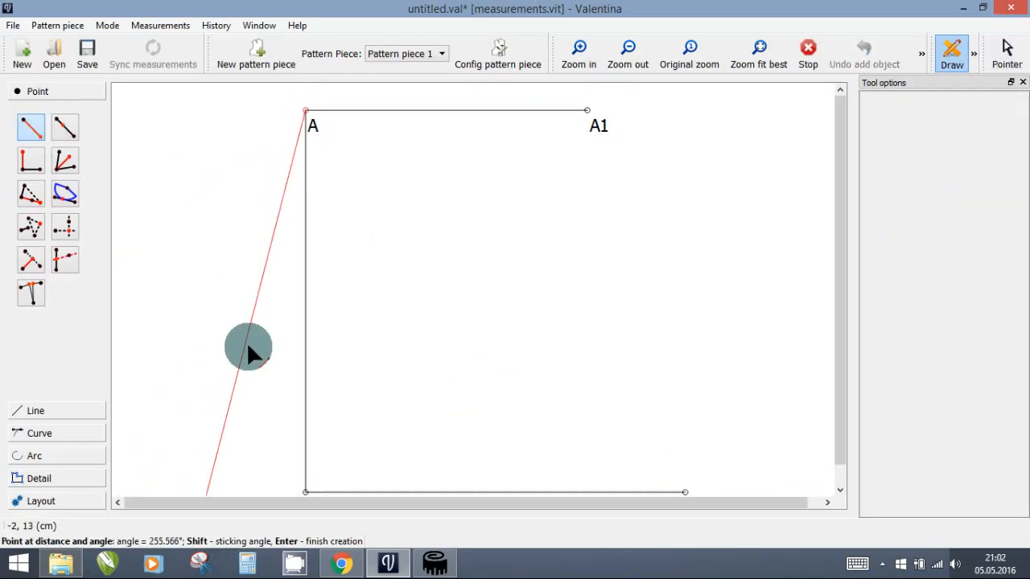
{"action": "left_click", "coordinate": [314, 473]}
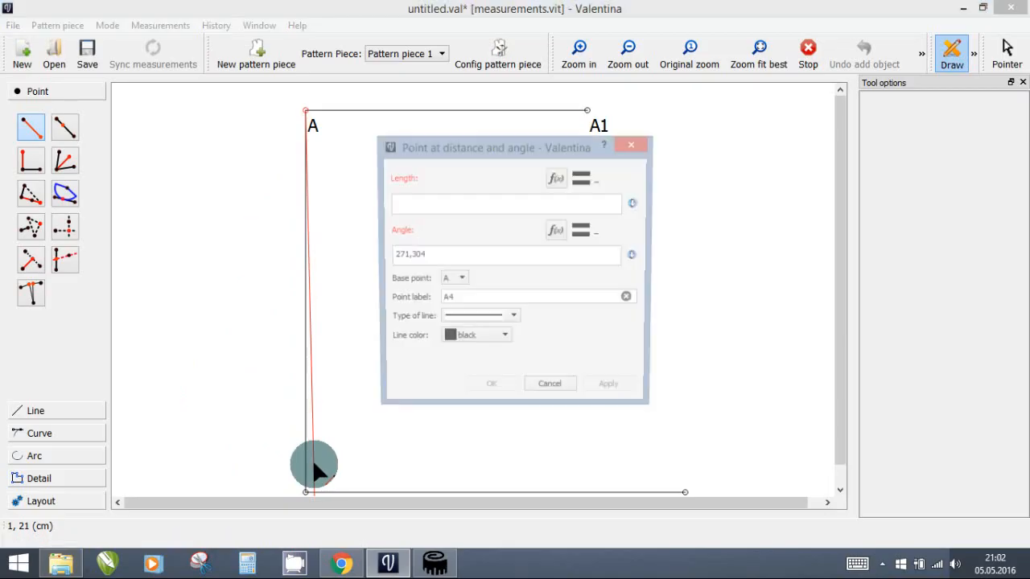
{"action": "left_click", "coordinate": [422, 255]}
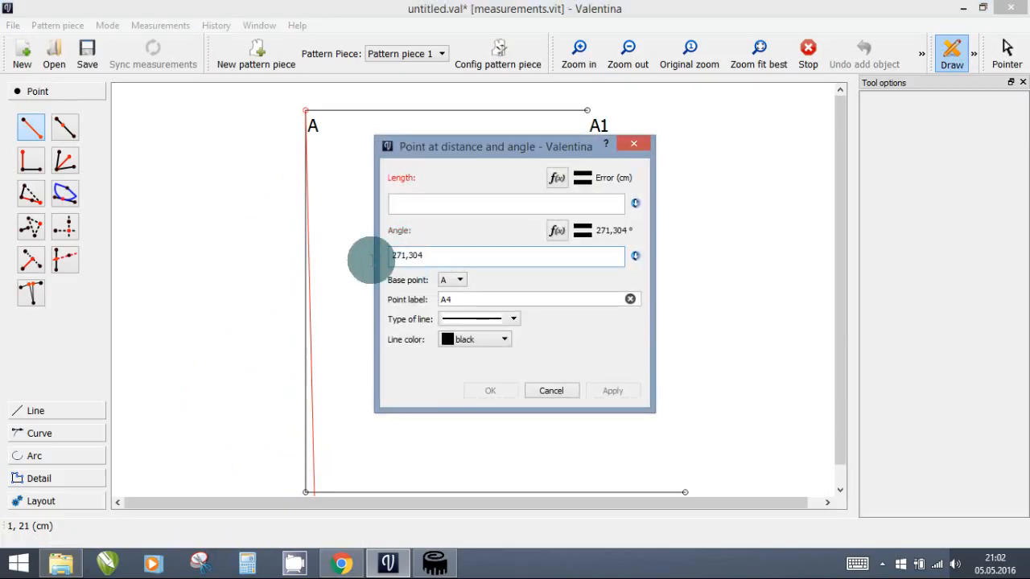
{"action": "left_click_drag", "start_coordinate": [437, 255], "coordinate": [385, 255]}
{"action": "type", "text": "270"}
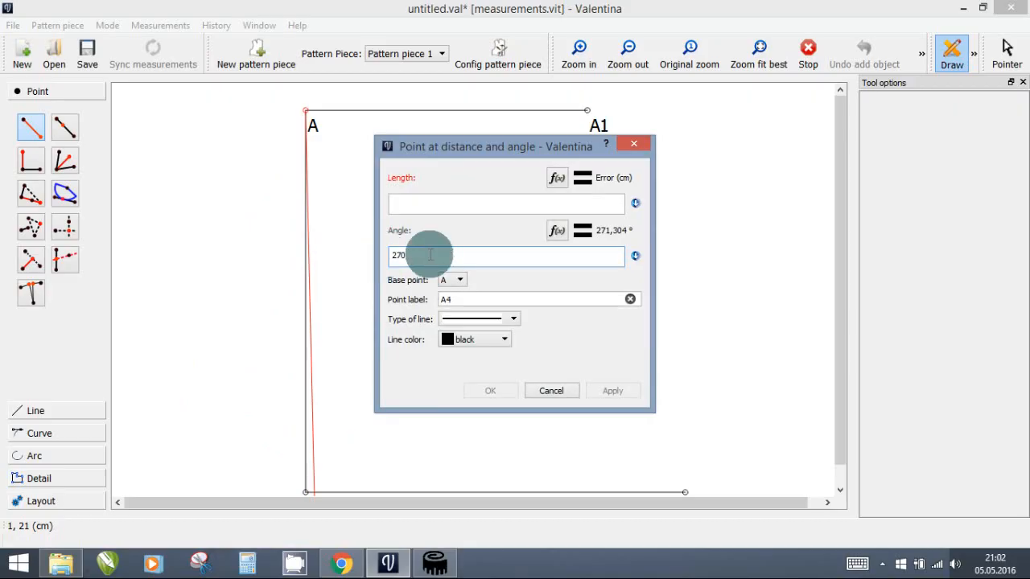
{"action": "left_click", "coordinate": [422, 204]}
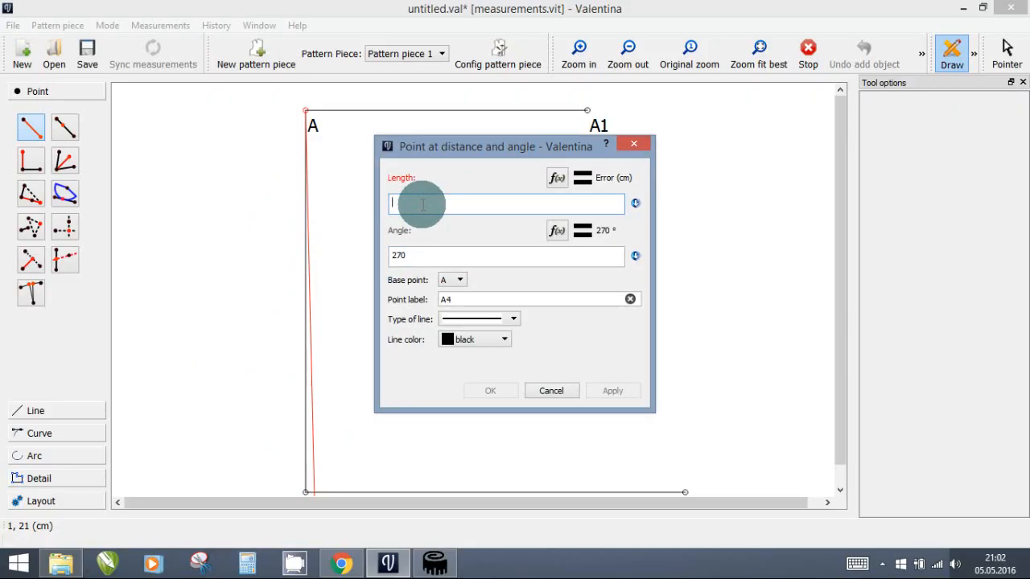
{"action": "left_click", "coordinate": [557, 178]}
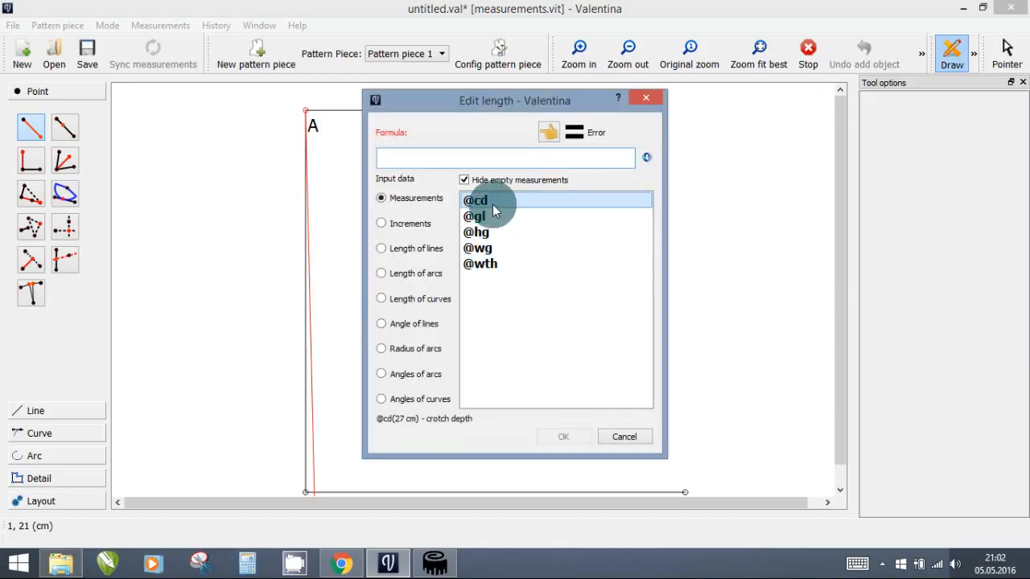
{"action": "left_click", "coordinate": [549, 132]}
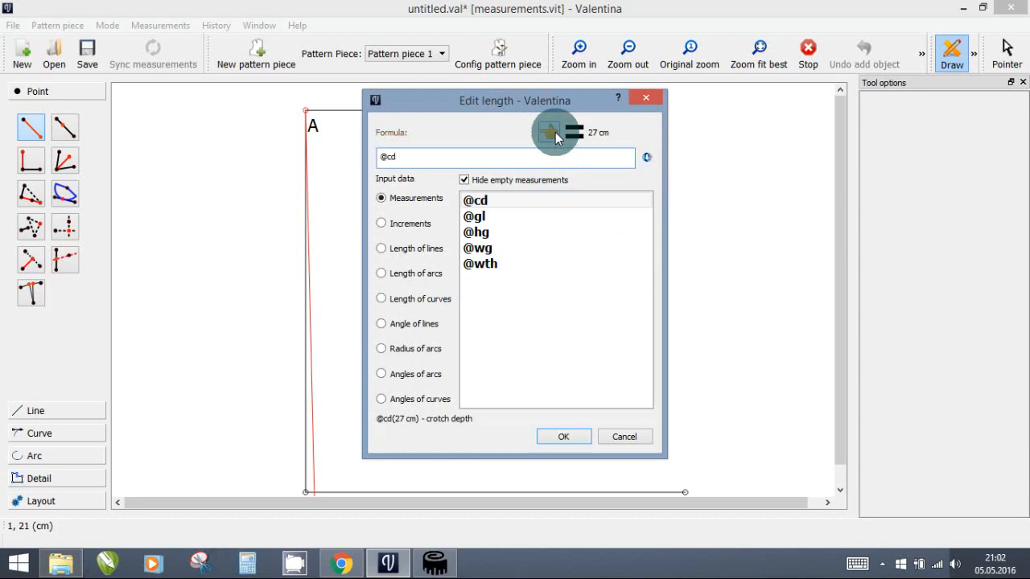
{"action": "type", "text": "-"}
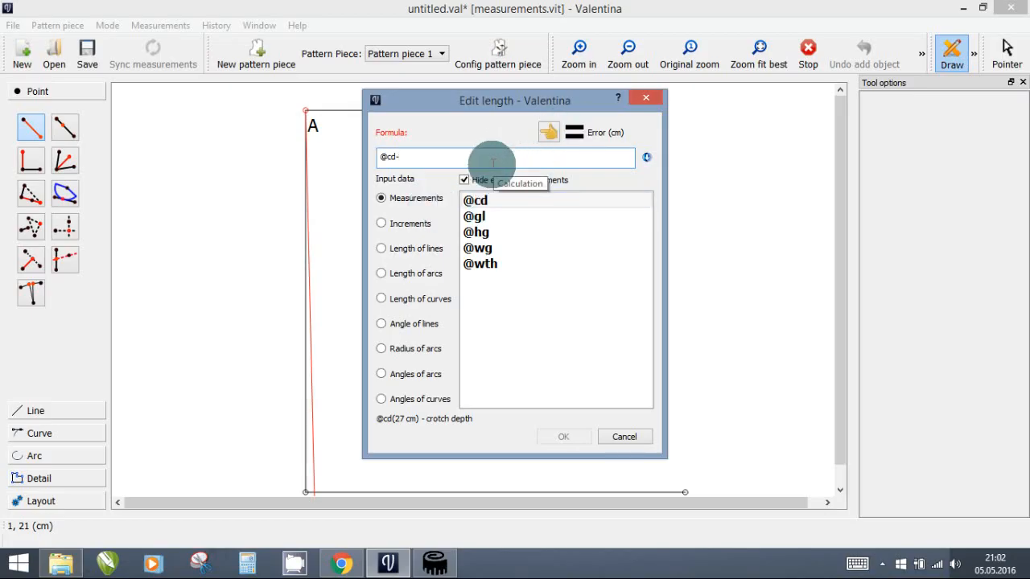
{"action": "type", "text": "(1/6)*"}
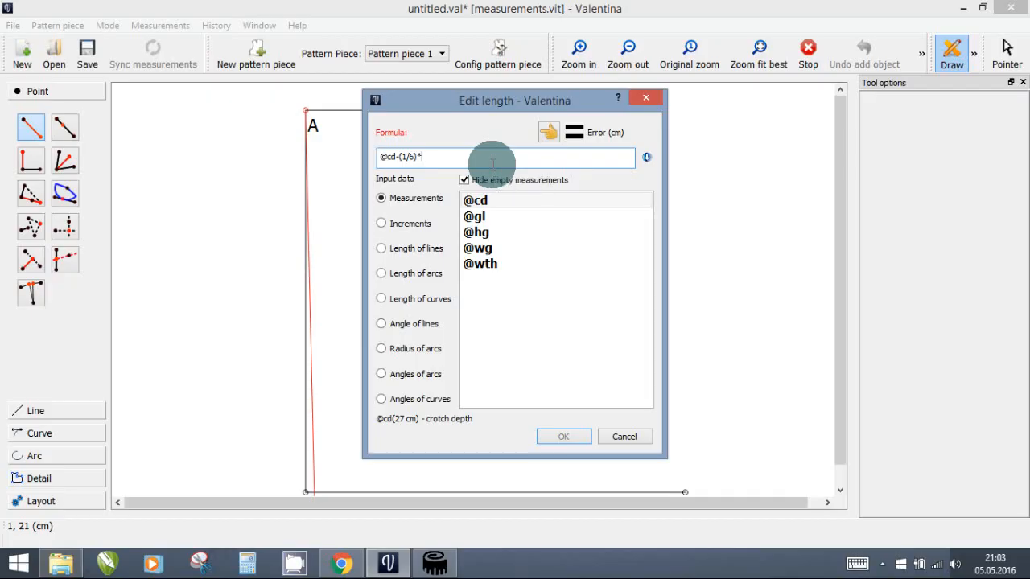
{"action": "left_click", "coordinate": [500, 214]}
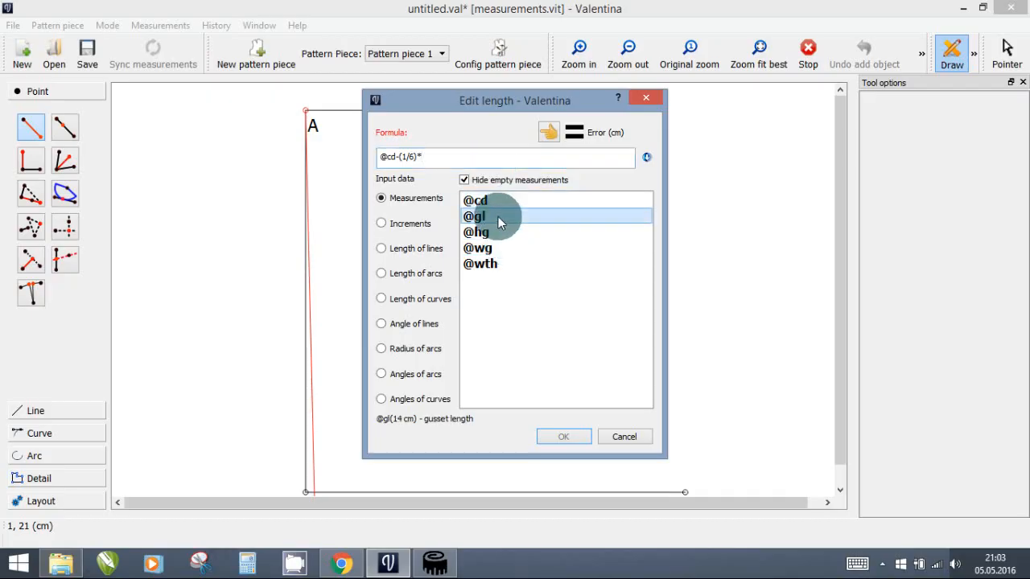
{"action": "left_click", "coordinate": [548, 135]}
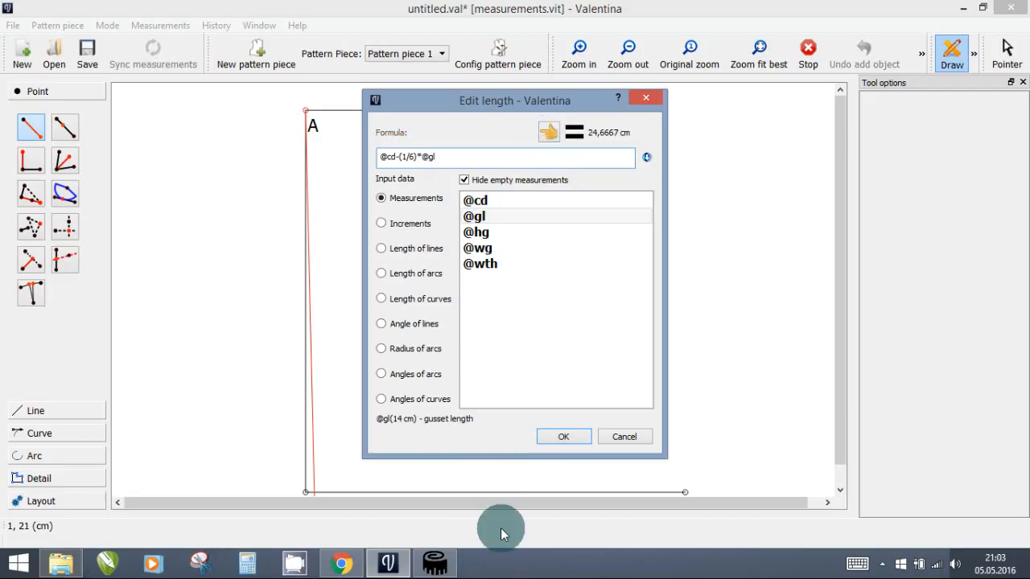
{"action": "left_click", "coordinate": [558, 438]}
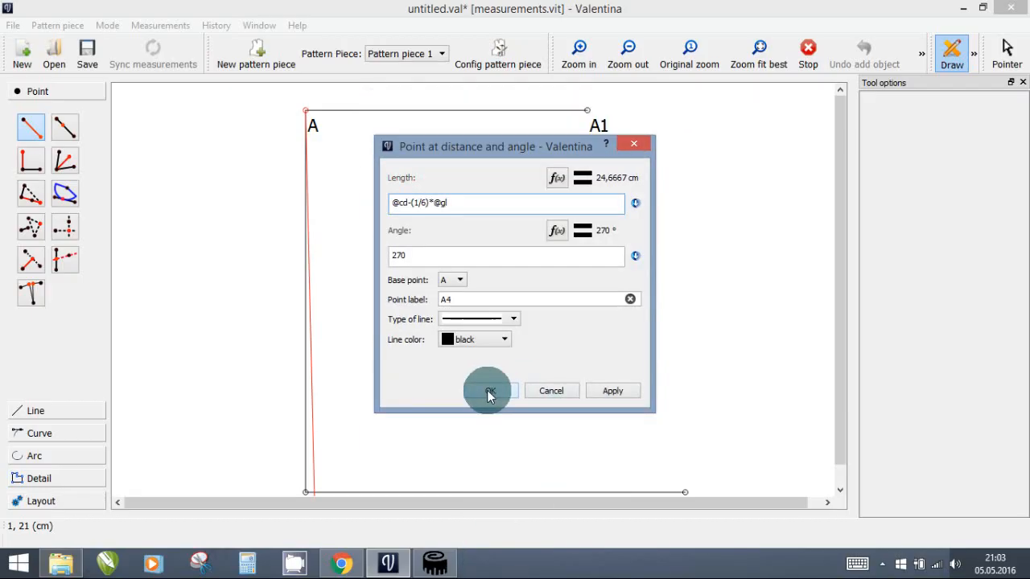
{"action": "left_click", "coordinate": [489, 391]}
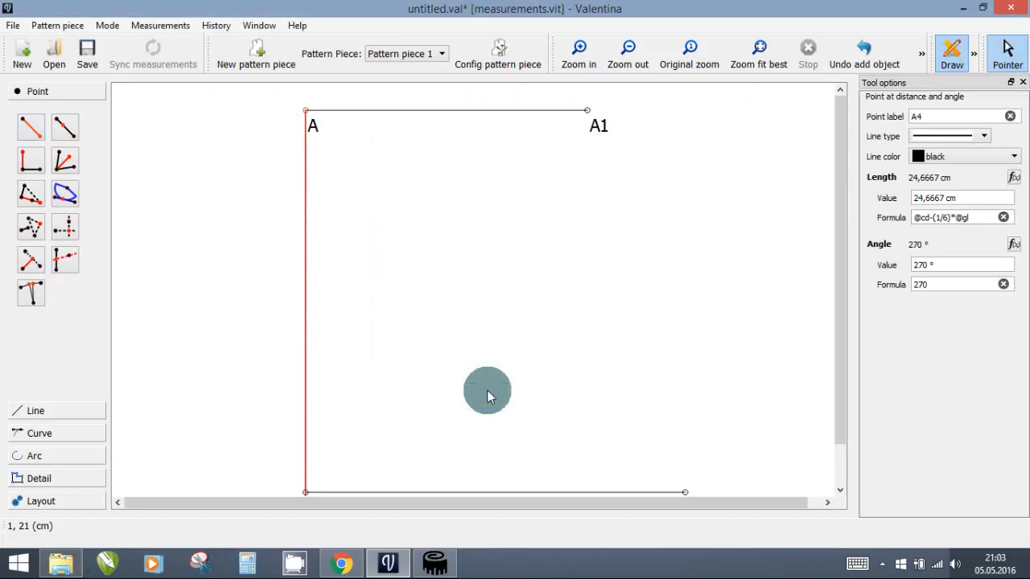
Create a point at distance and angle from point A4, with an angle of 0° and a length of 4 cm.
{"action": "left_click", "coordinate": [764, 53]}
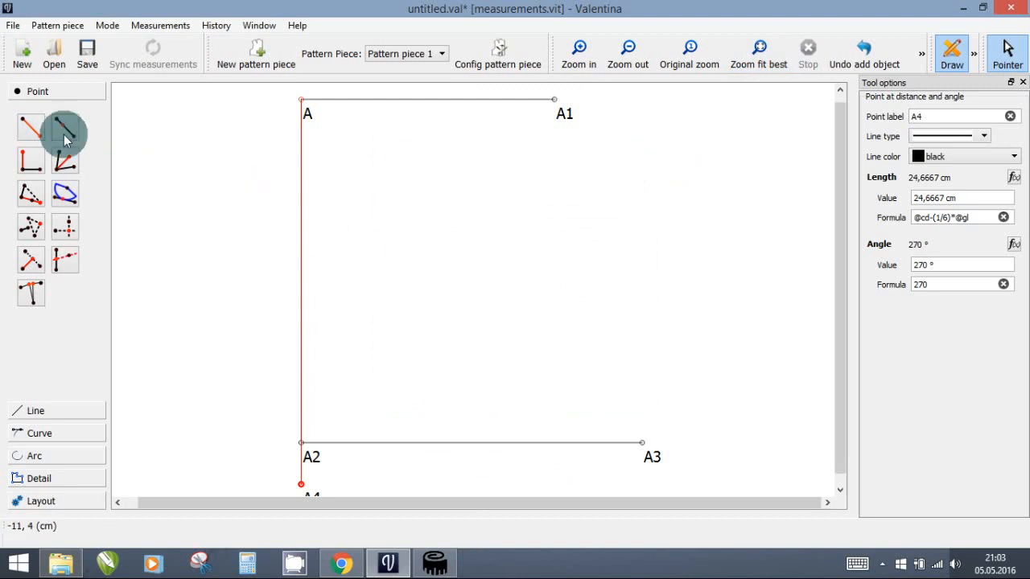
{"action": "left_click", "coordinate": [29, 133]}
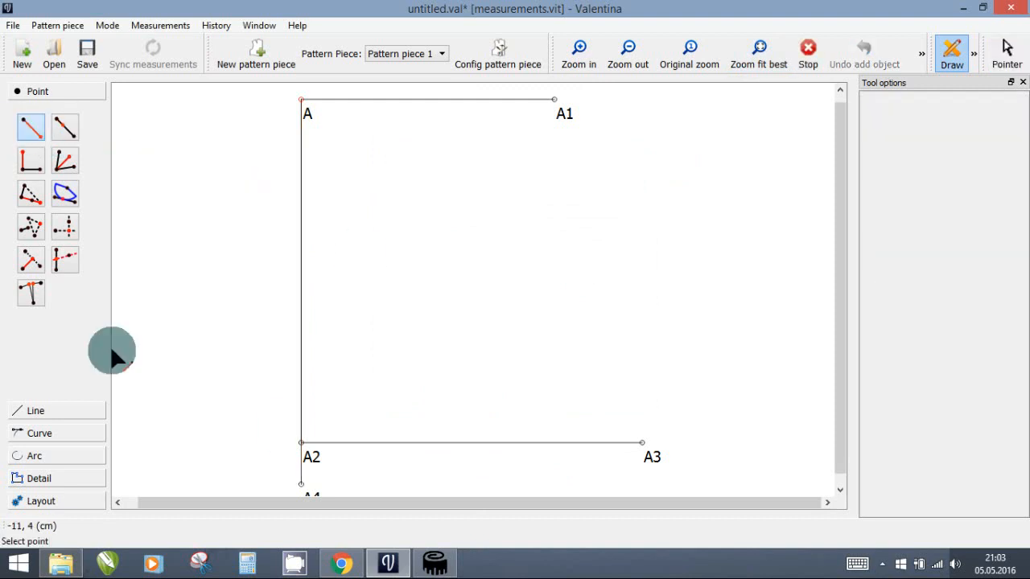
{"action": "left_click", "coordinate": [302, 485]}
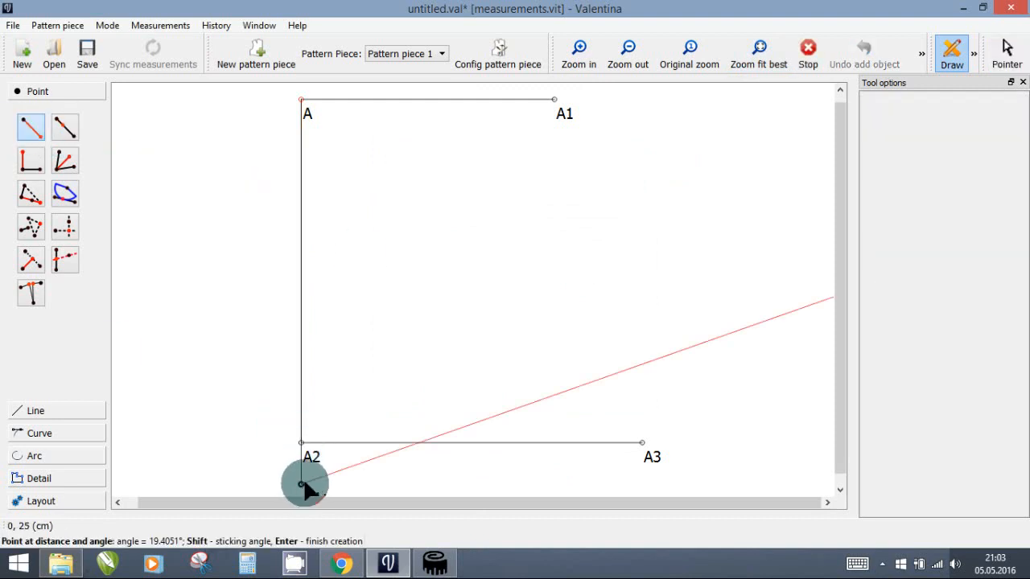
{"action": "left_click", "coordinate": [357, 479]}
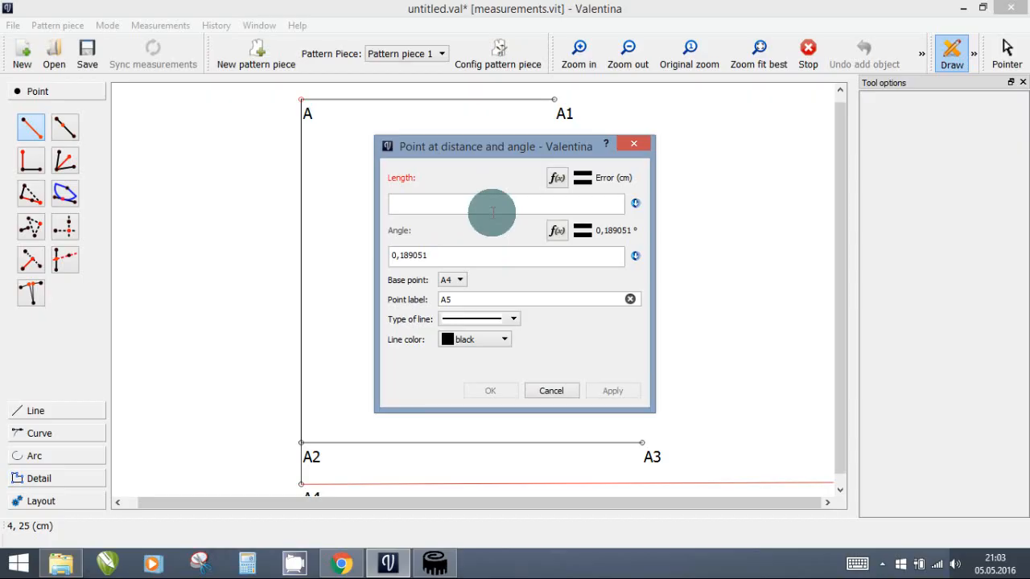
{"action": "left_click_drag", "start_coordinate": [459, 257], "coordinate": [390, 255]}
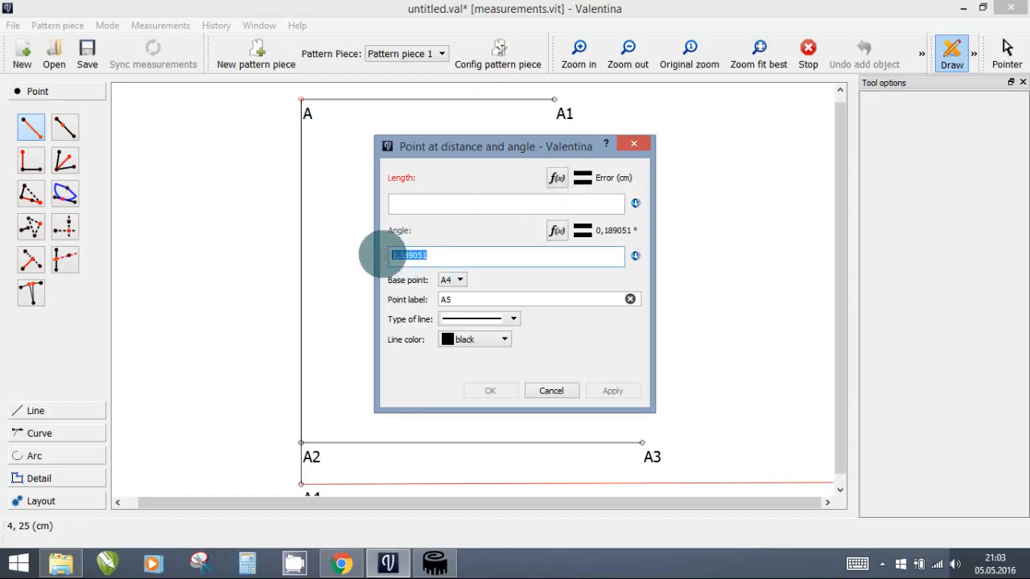
{"action": "type", "text": "0"}
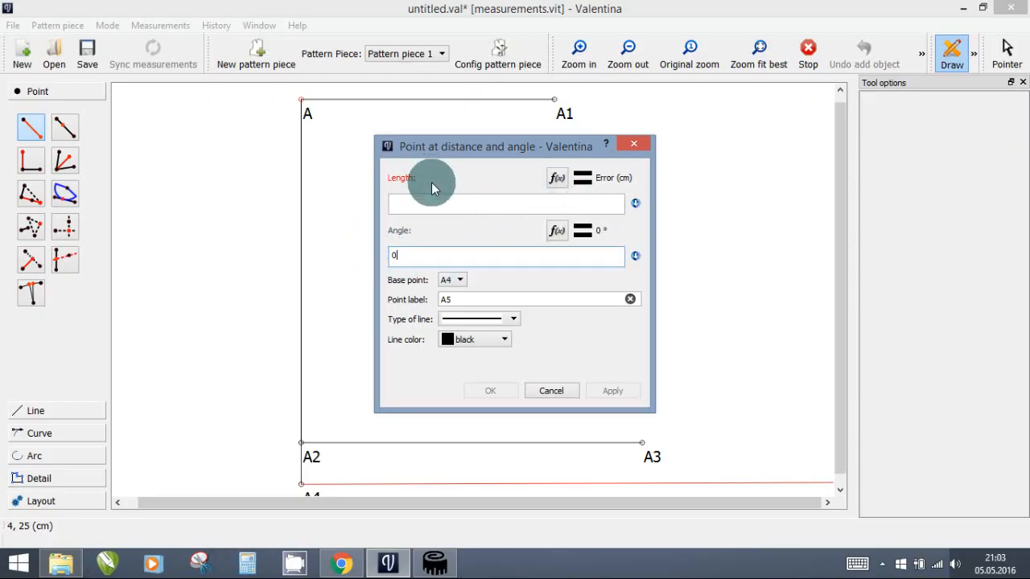
{"action": "left_click", "coordinate": [430, 203]}
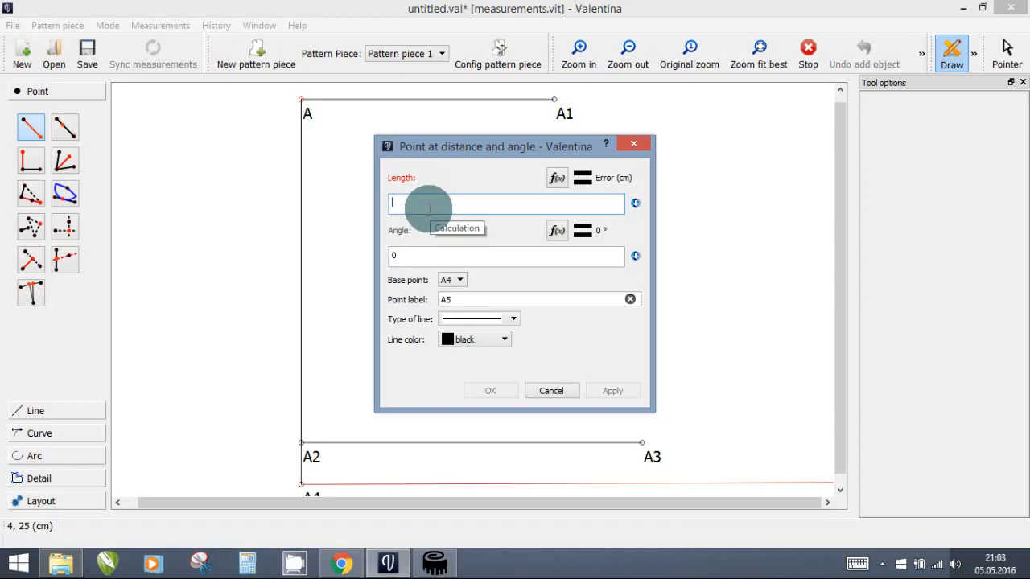
{"action": "type", "text": "4"}
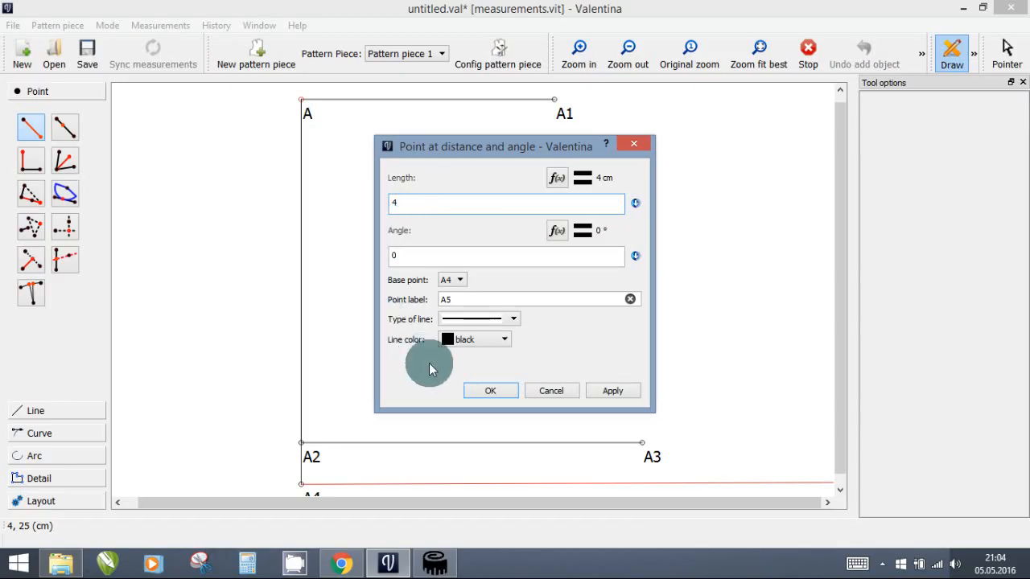
{"action": "left_click", "coordinate": [489, 391]}
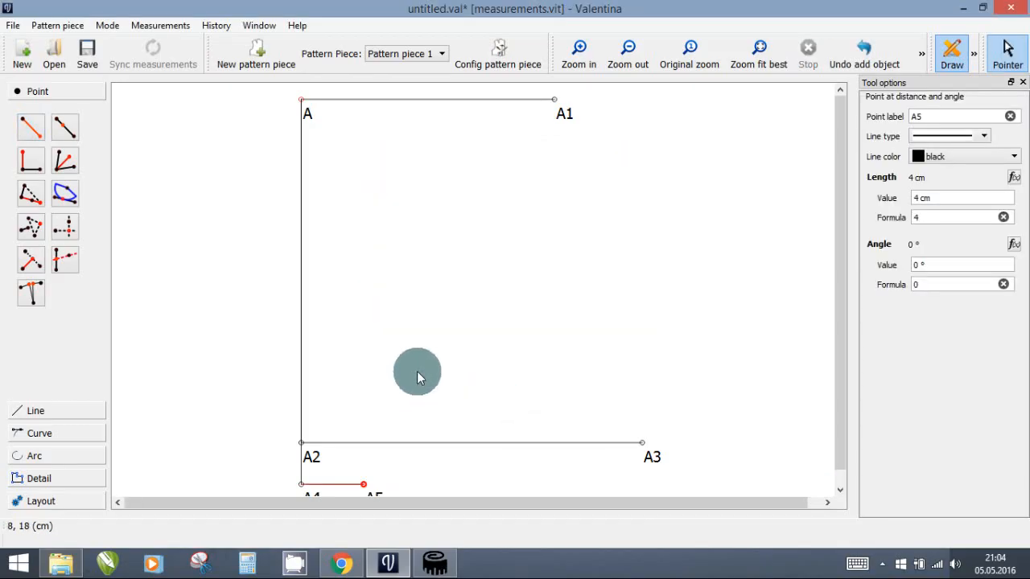
Draw a line between points A1 and A3.
{"action": "left_click", "coordinate": [413, 370]}
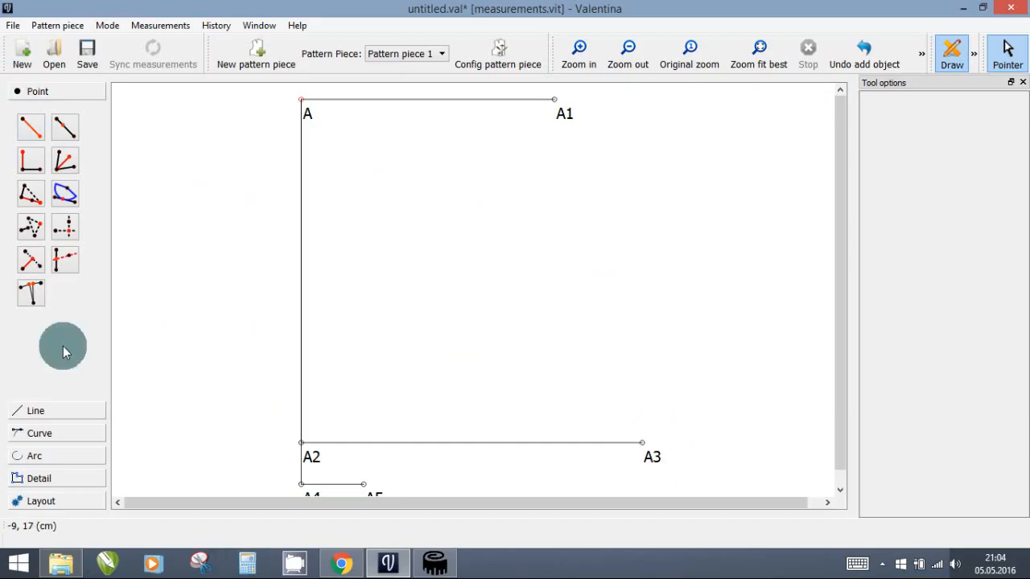
{"action": "left_click", "coordinate": [70, 411]}
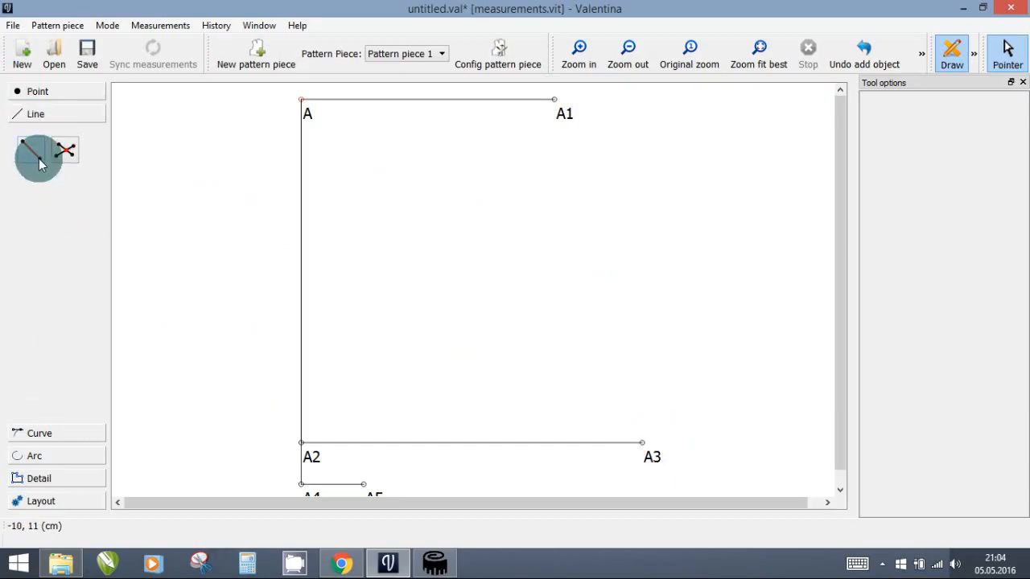
{"action": "left_click", "coordinate": [32, 154]}
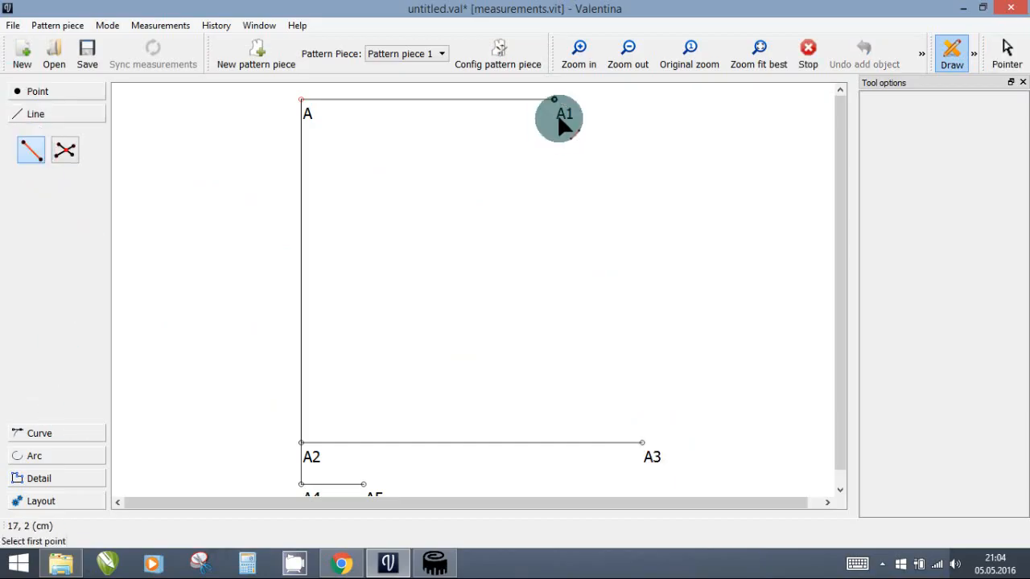
{"action": "left_click", "coordinate": [555, 100]}
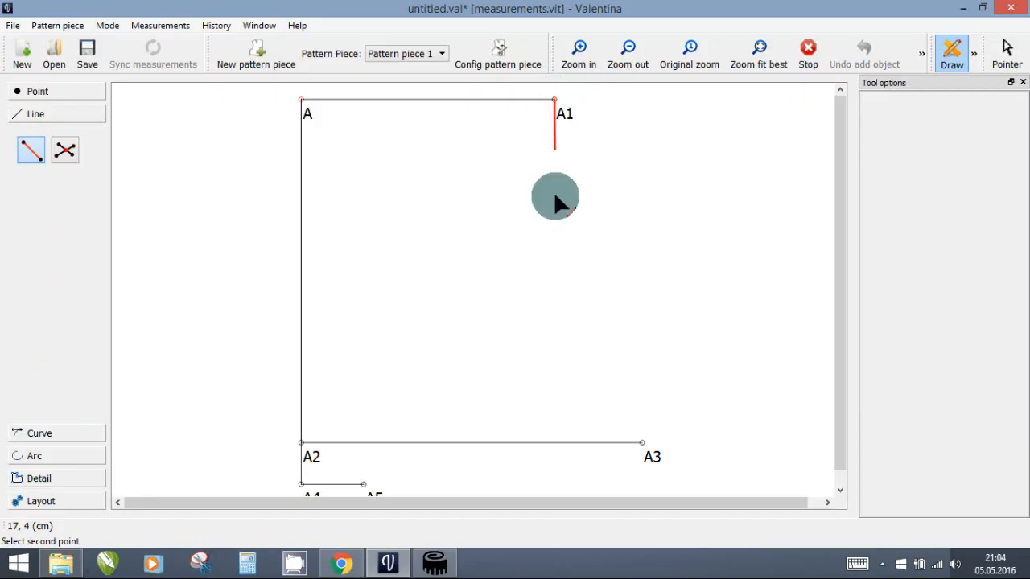
{"action": "left_click", "coordinate": [644, 444]}
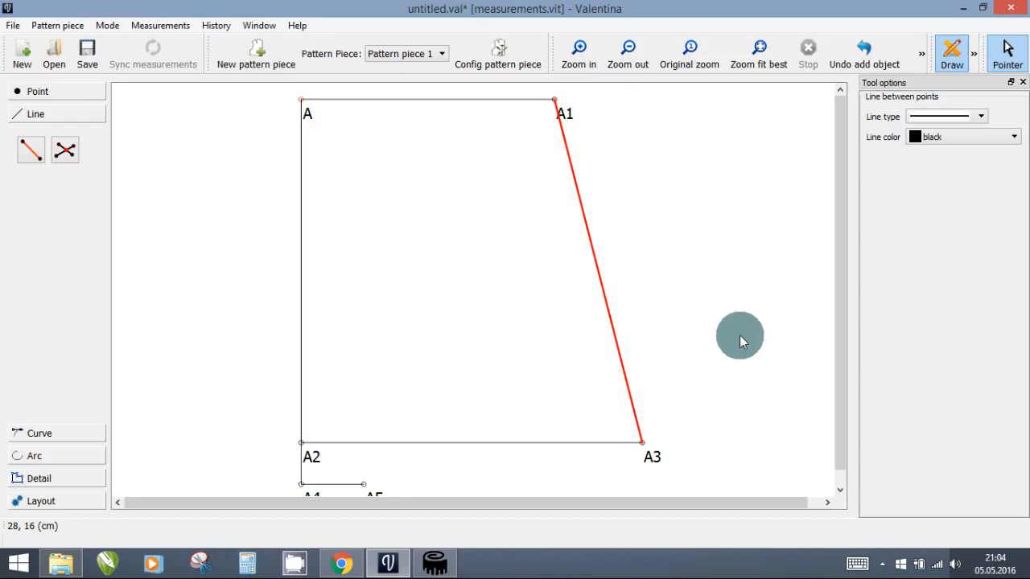
Check the front panty instructions in Chrome, and in Valentina create a point 2,5 cm from A along the line from A to A2.
{"action": "left_click", "coordinate": [344, 566]}
{"action": "scroll", "coordinate": [287, 394], "scroll_direction": "down", "scroll_amount": 1}
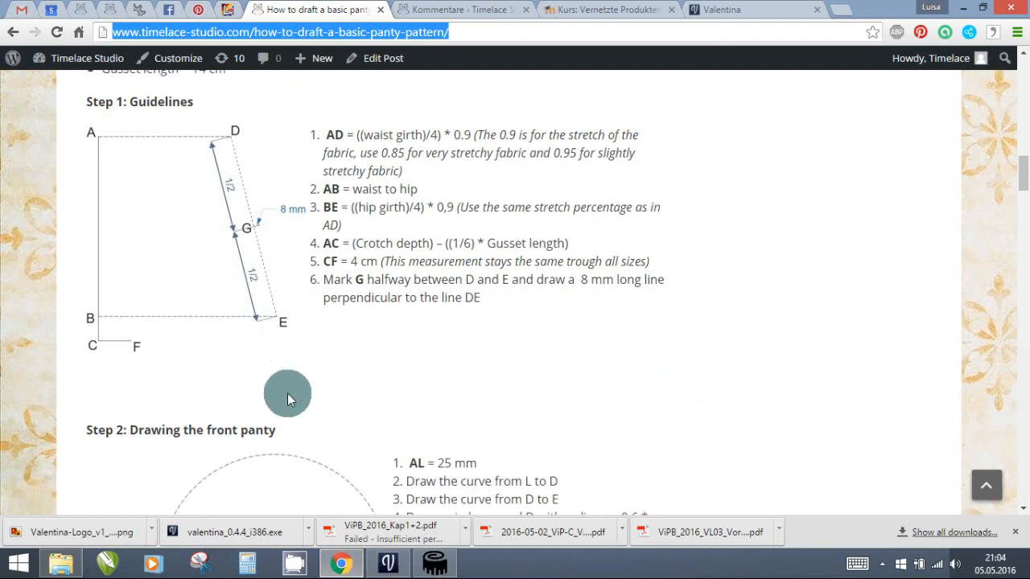
{"action": "scroll", "coordinate": [287, 393], "scroll_direction": "down", "scroll_amount": 4}
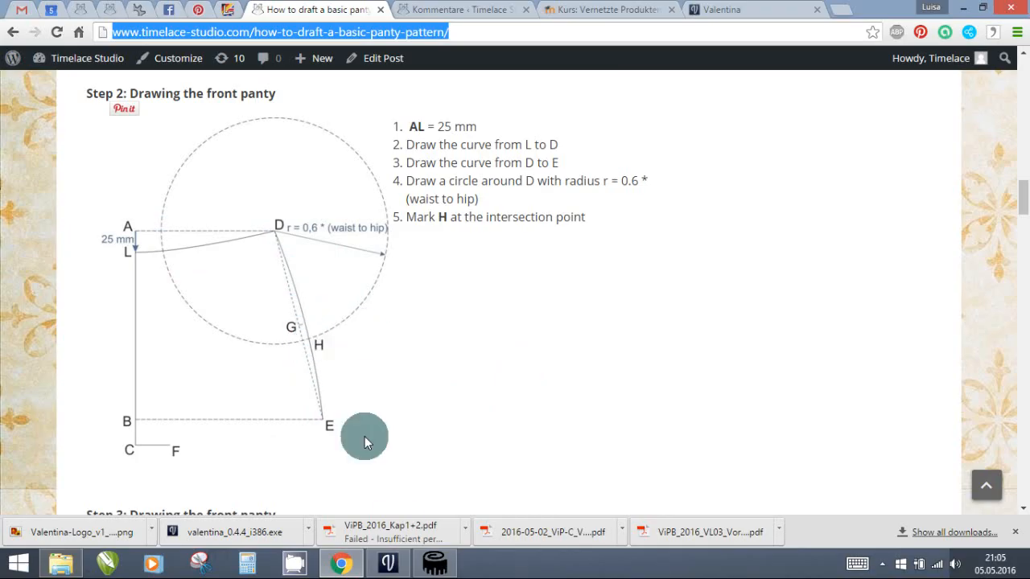
{"action": "left_click", "coordinate": [394, 570]}
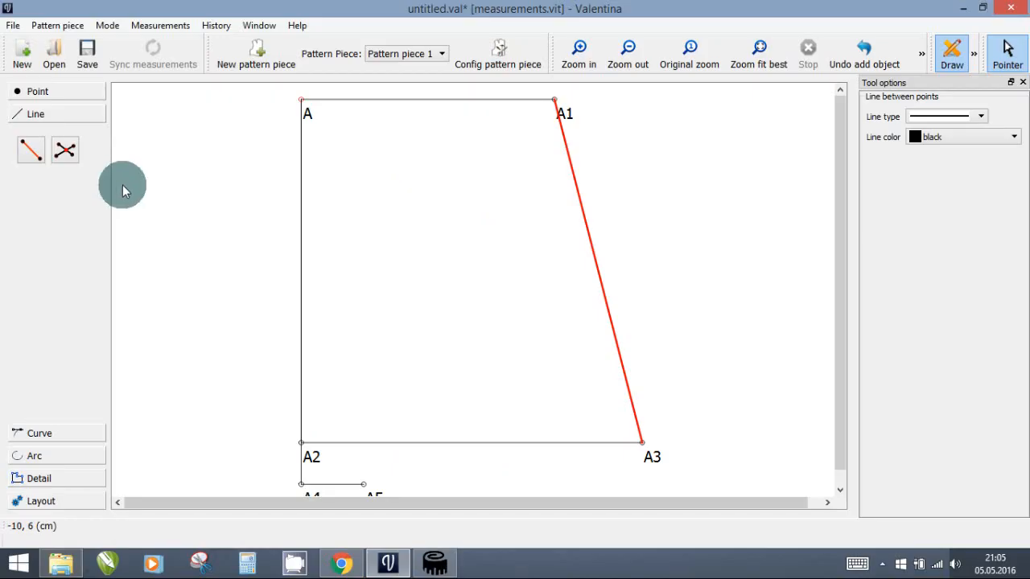
{"action": "left_click", "coordinate": [52, 95]}
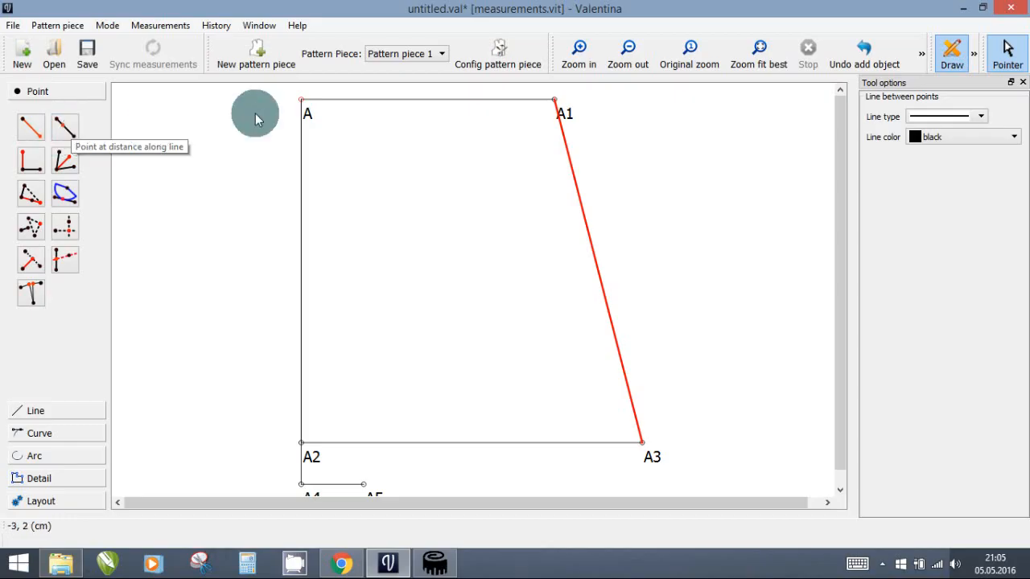
{"action": "left_click", "coordinate": [67, 125]}
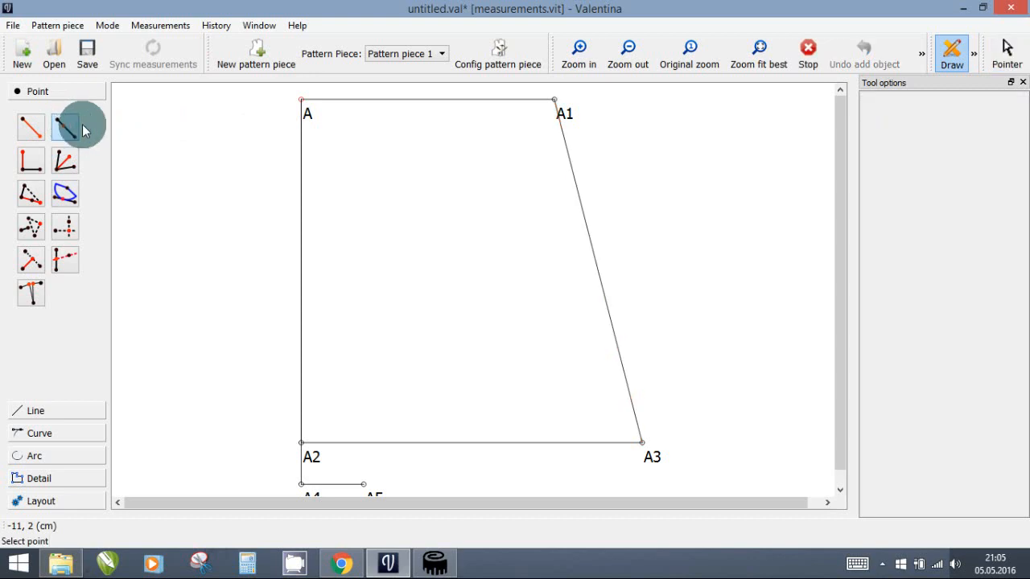
{"action": "left_click", "coordinate": [300, 100]}
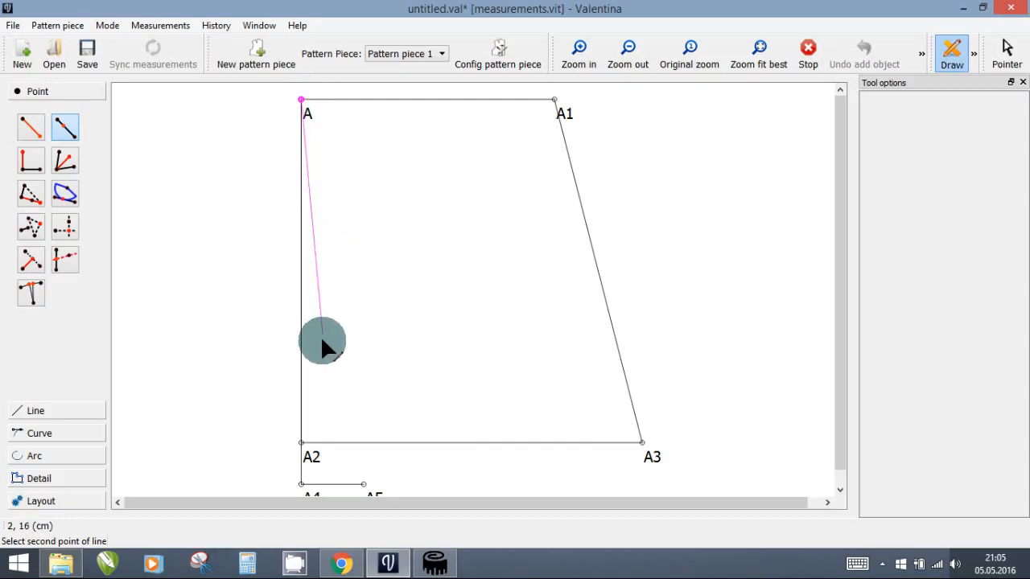
{"action": "left_click", "coordinate": [301, 442]}
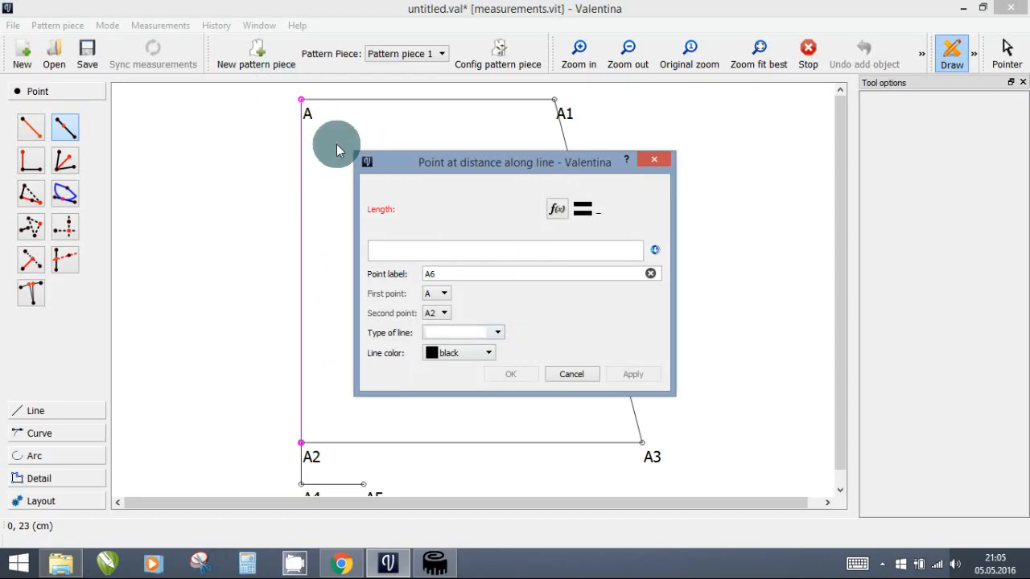
{"action": "left_click", "coordinate": [445, 250]}
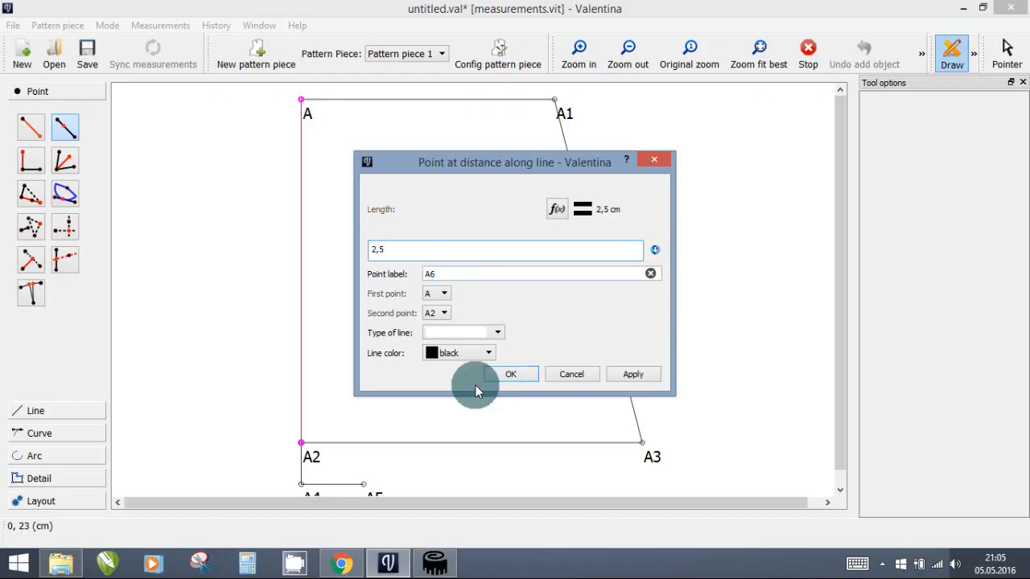
{"action": "left_click", "coordinate": [524, 375]}
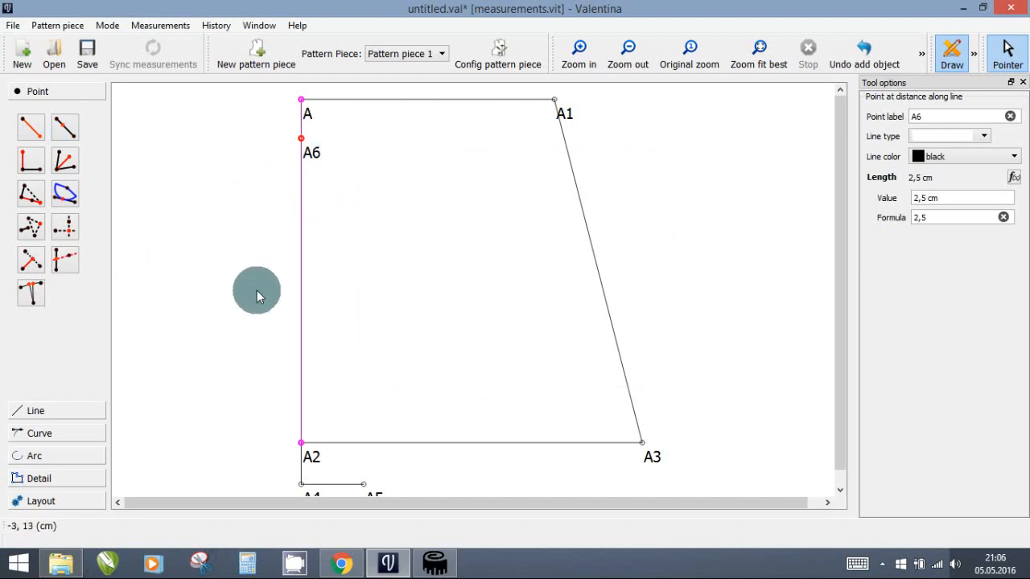
Draw a simple curve from A6 to A1 and adjust its control points into a smooth, gently sagging waistline.
{"action": "left_click", "coordinate": [46, 435]}
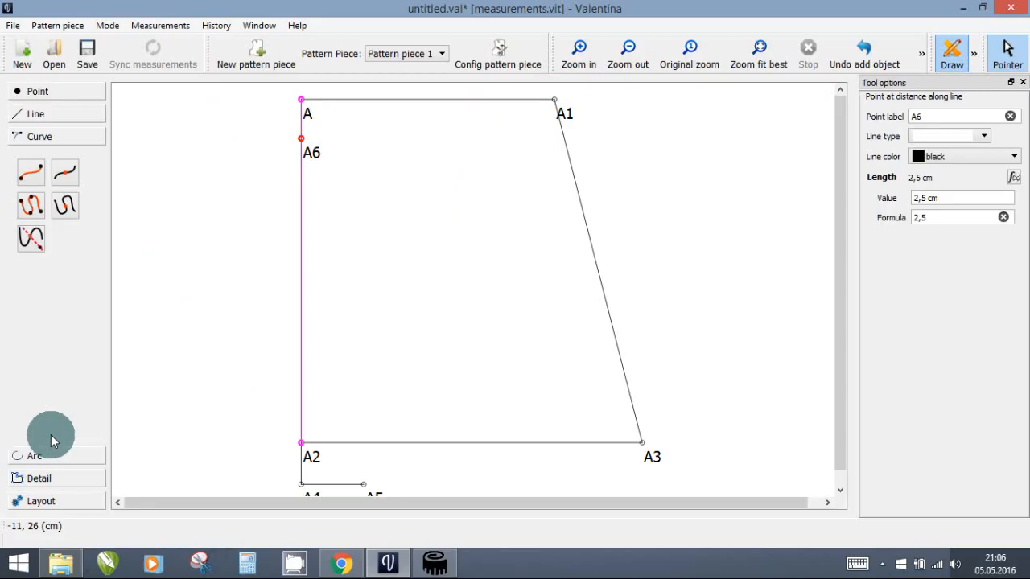
{"action": "left_click", "coordinate": [29, 175]}
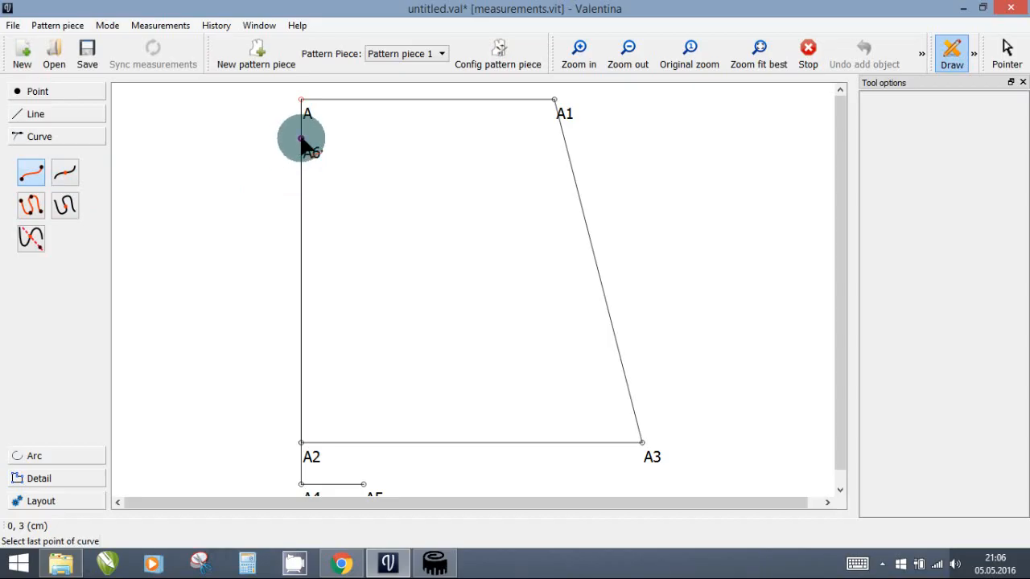
{"action": "left_click", "coordinate": [555, 101]}
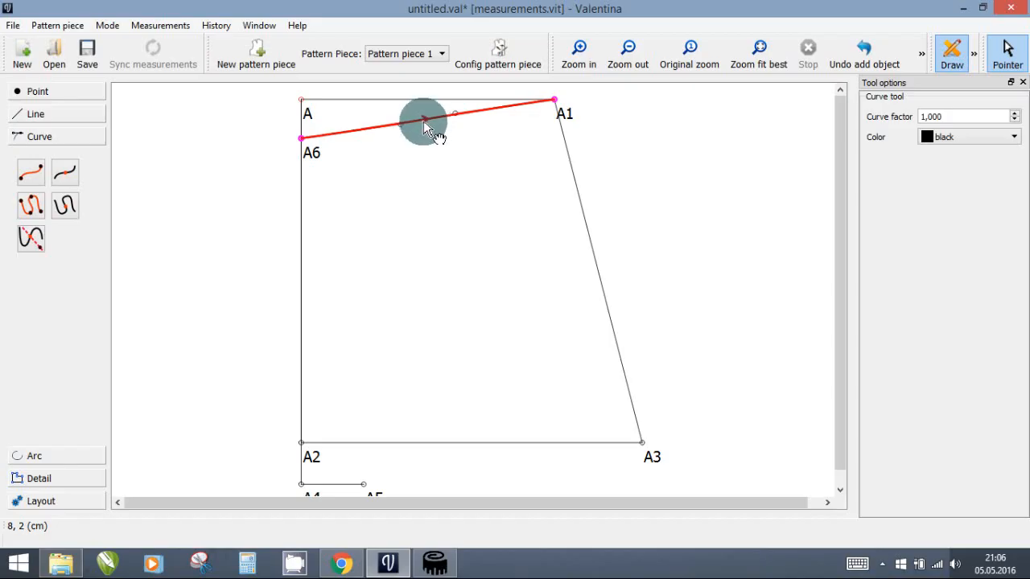
{"action": "left_click_drag", "start_coordinate": [409, 131], "coordinate": [411, 138]}
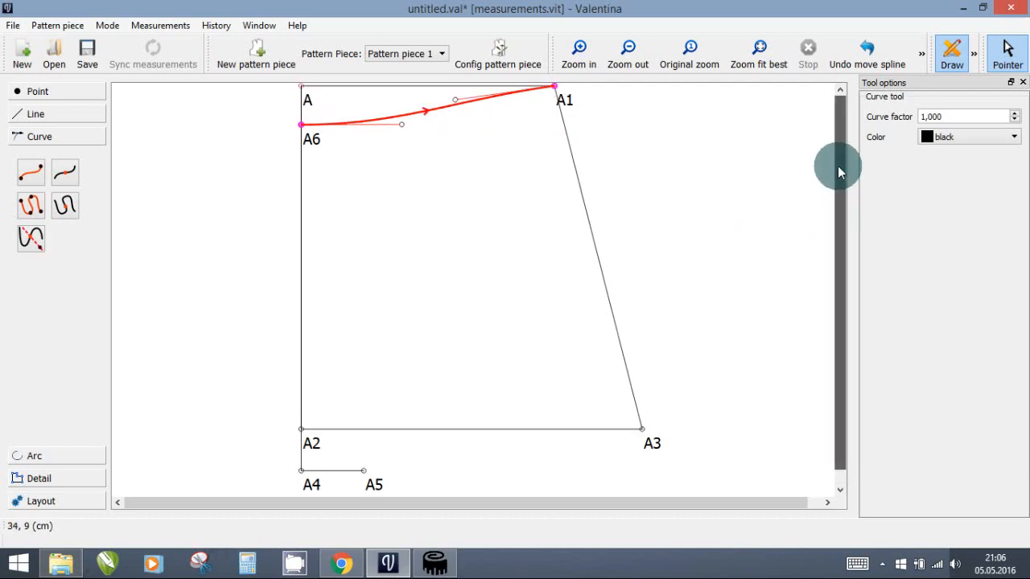
{"action": "left_click", "coordinate": [434, 115]}
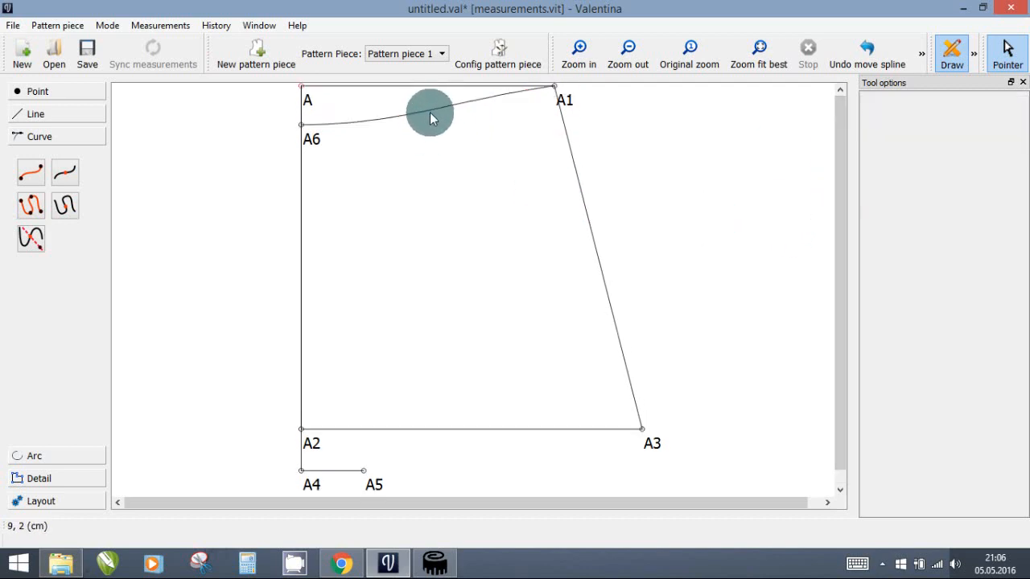
{"action": "left_click_drag", "start_coordinate": [429, 117], "coordinate": [386, 123]}
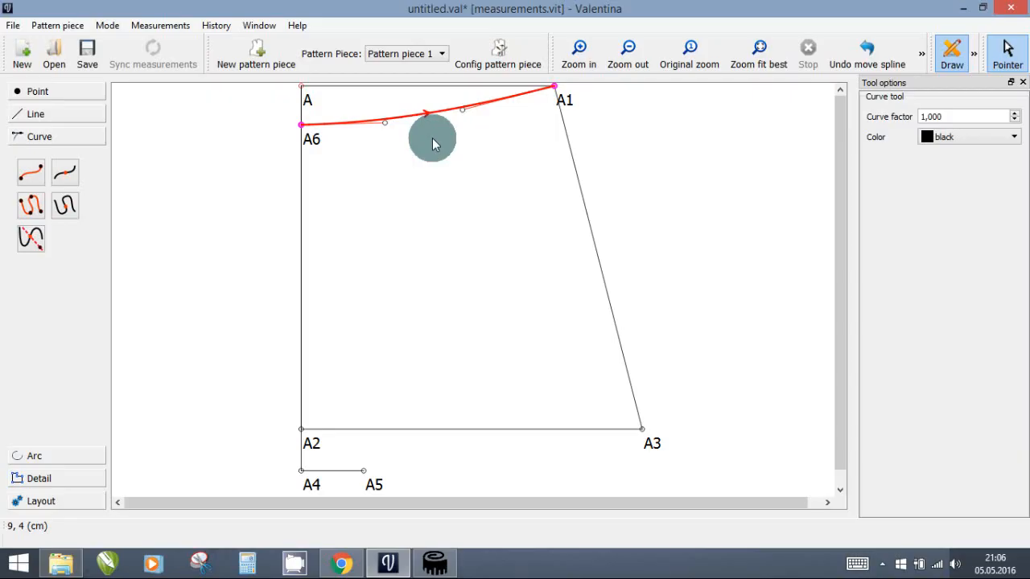
{"action": "left_click", "coordinate": [247, 191]}
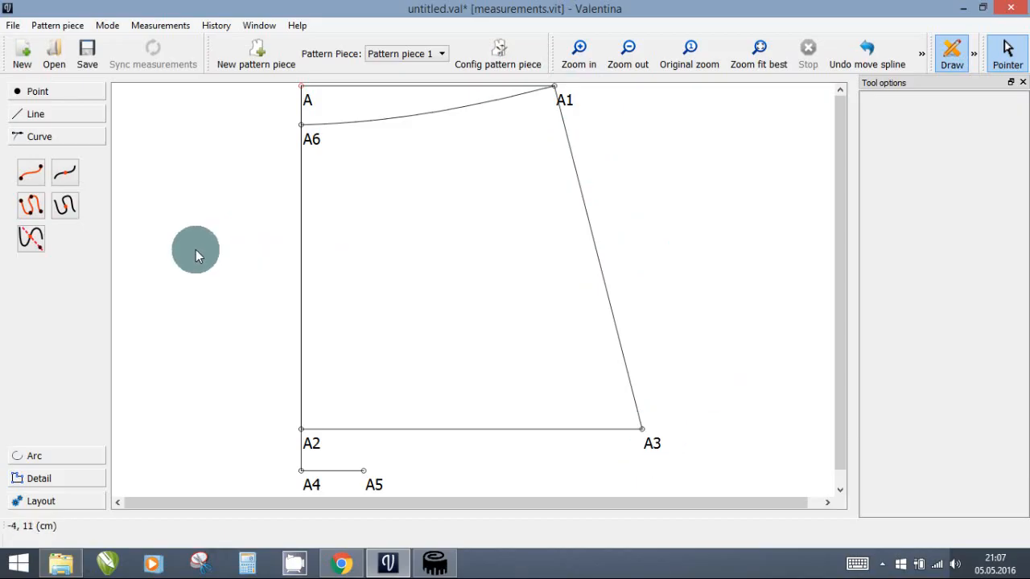
Create a point at distance along the line from A1 to A3, with the length formula Line_A1_A3/2.
{"action": "left_click", "coordinate": [51, 97]}
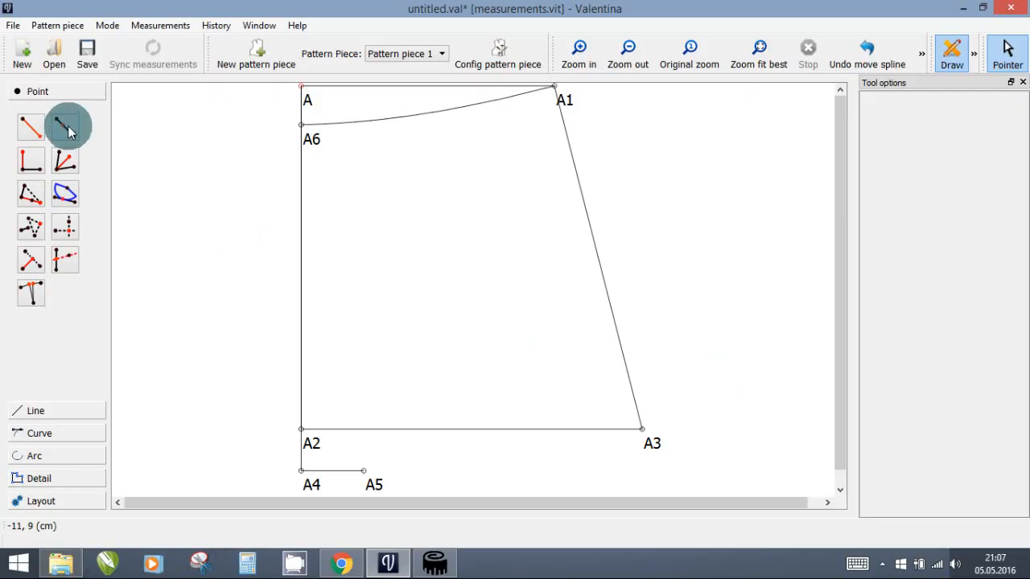
{"action": "left_click", "coordinate": [68, 127]}
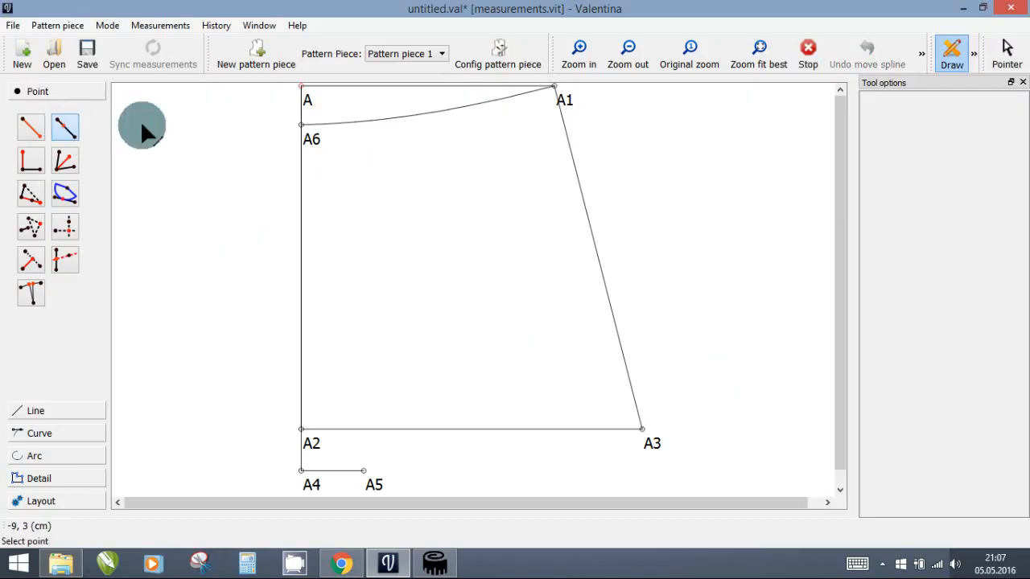
{"action": "left_click", "coordinate": [554, 86]}
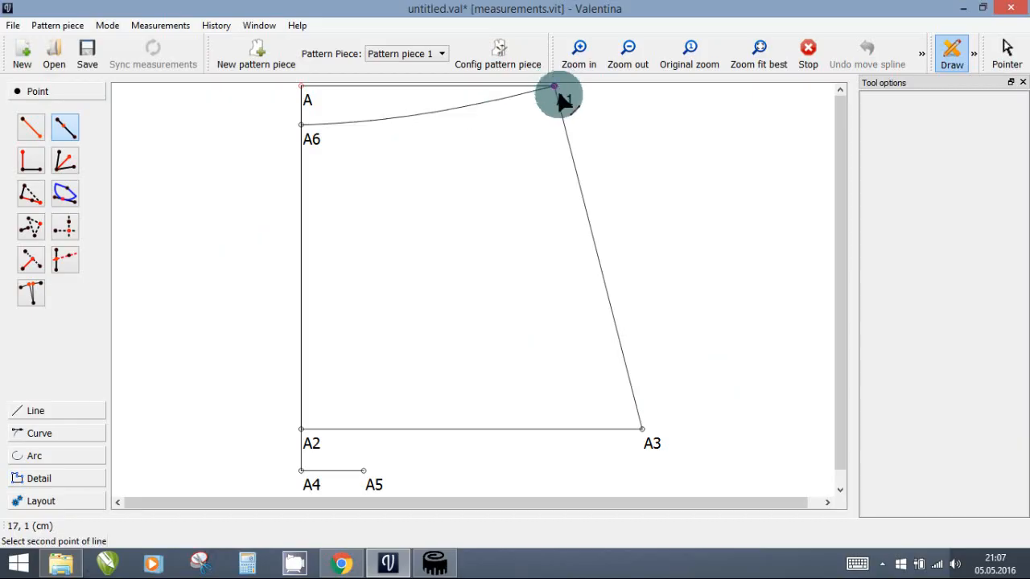
{"action": "left_click", "coordinate": [641, 430]}
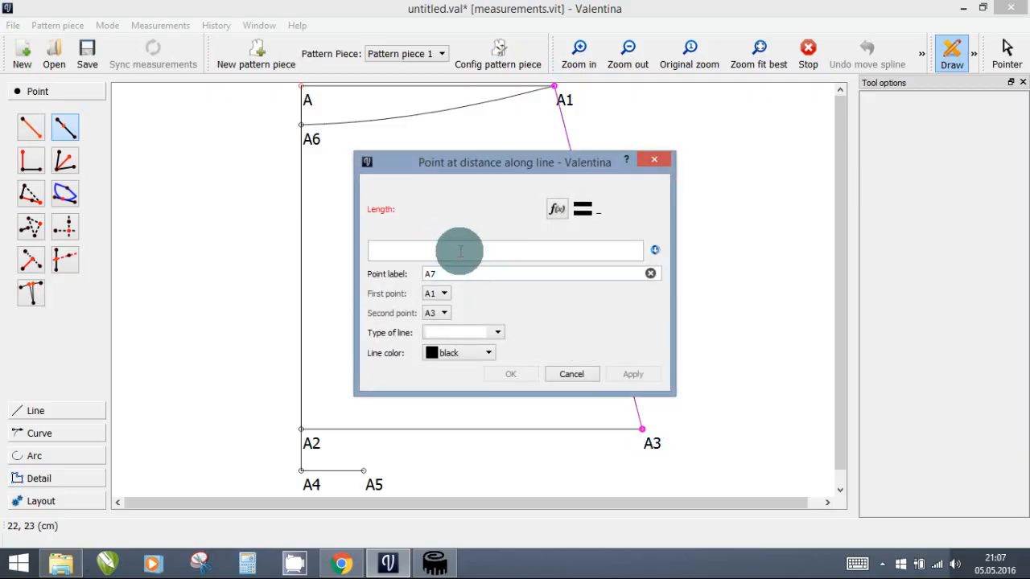
{"action": "left_click_drag", "start_coordinate": [476, 165], "coordinate": [235, 162]}
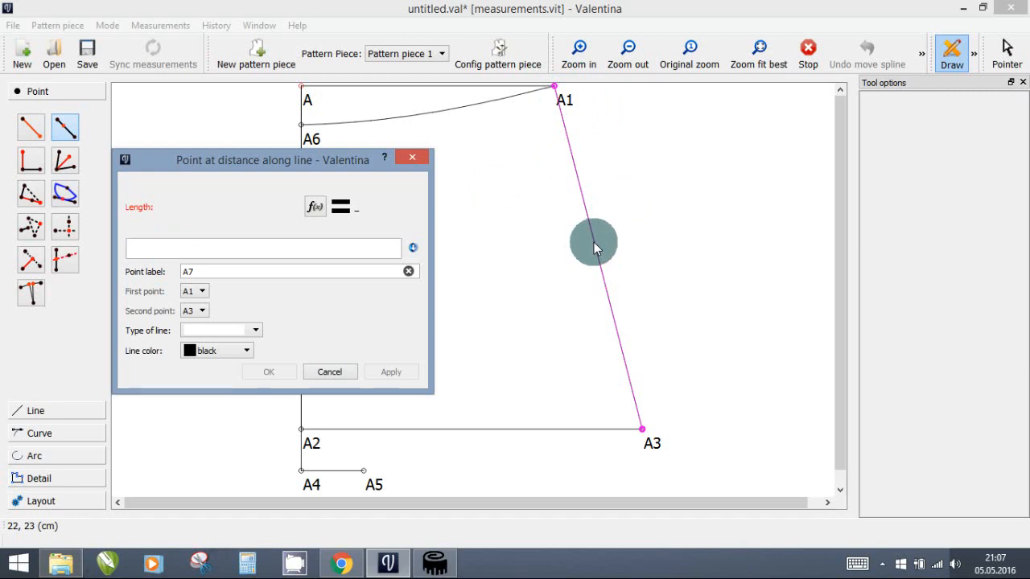
{"action": "left_click", "coordinate": [315, 209]}
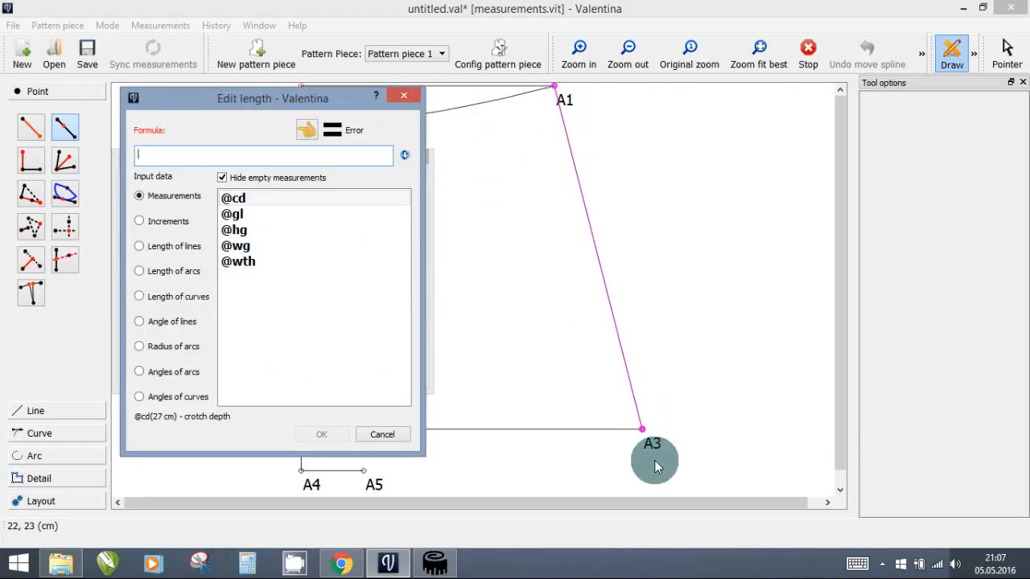
{"action": "left_click", "coordinate": [146, 249]}
{"action": "left_click", "coordinate": [282, 201]}
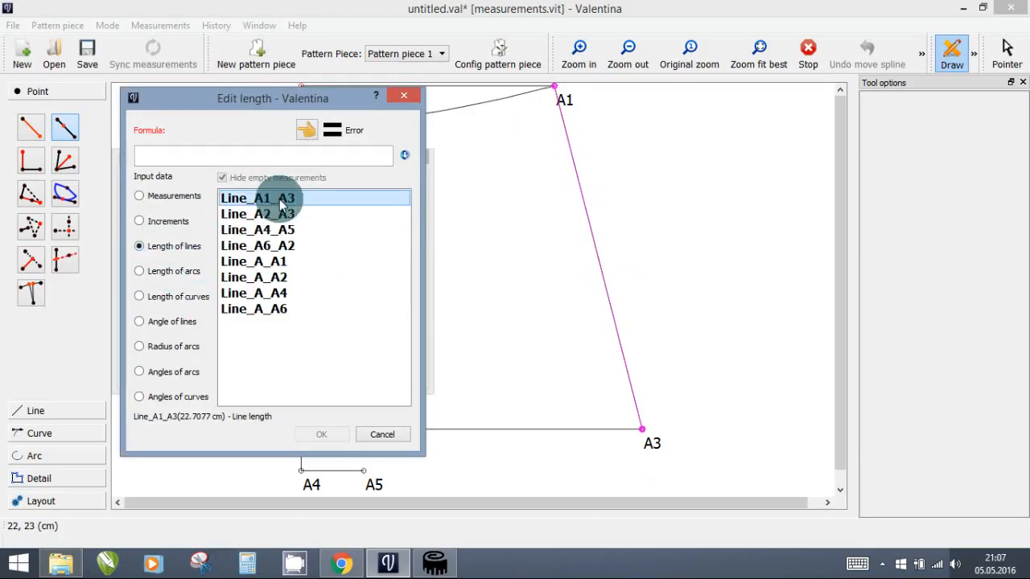
{"action": "left_click", "coordinate": [306, 133]}
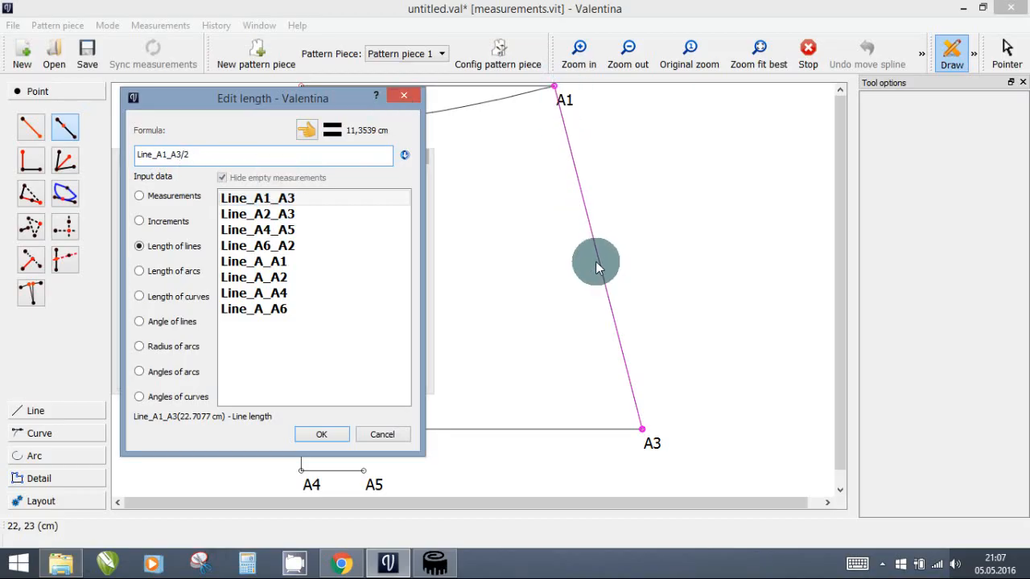
{"action": "left_click", "coordinate": [337, 435]}
{"action": "left_click", "coordinate": [274, 371]}
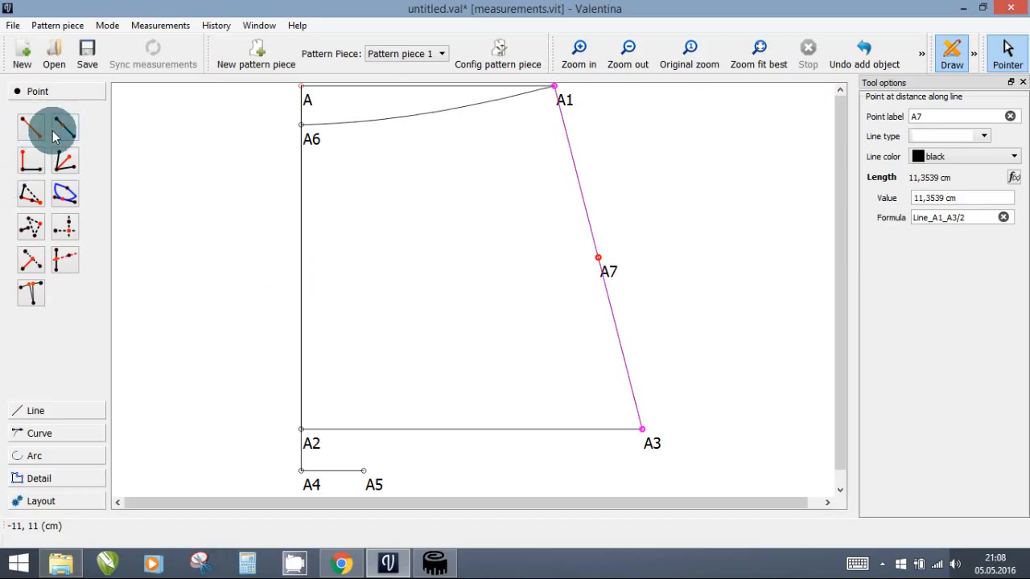
Create a point along the perpendicular at A7 to the line A7–A3, outside the side line, with a length of 0,8 cm.
{"action": "left_click", "coordinate": [32, 161]}
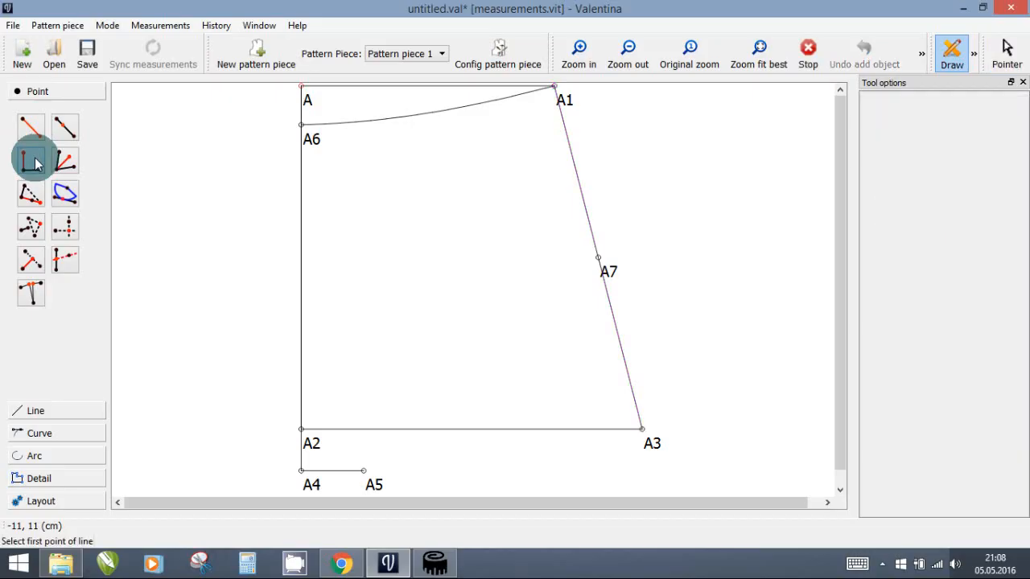
{"action": "left_click", "coordinate": [599, 258]}
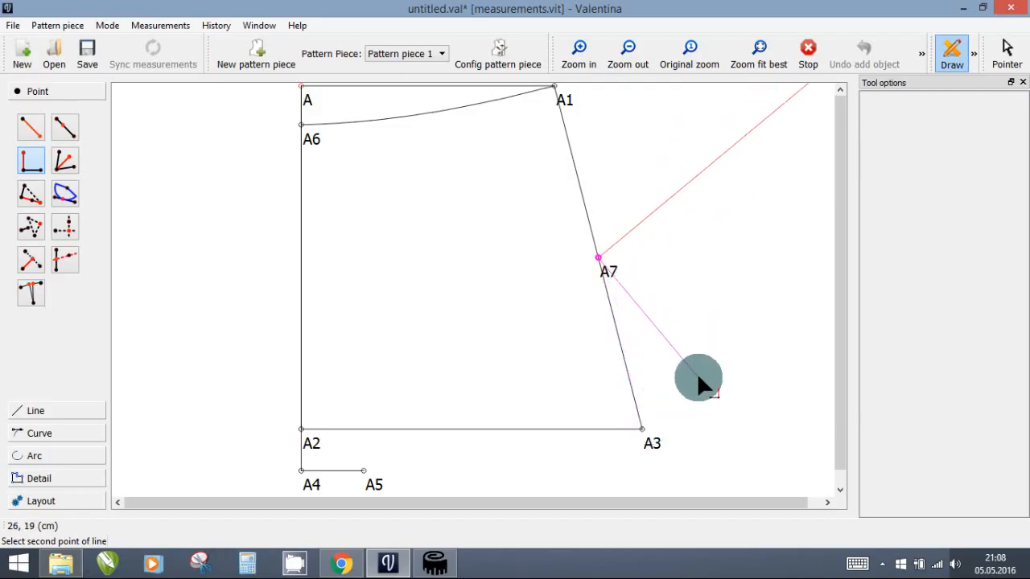
{"action": "left_click", "coordinate": [643, 432]}
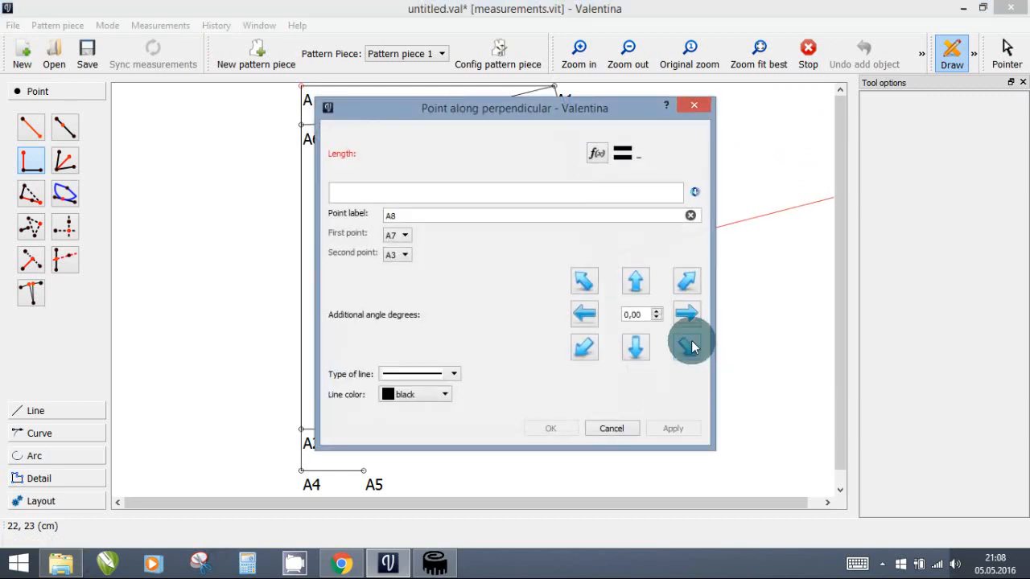
{"action": "left_click_drag", "start_coordinate": [494, 115], "coordinate": [276, 112]}
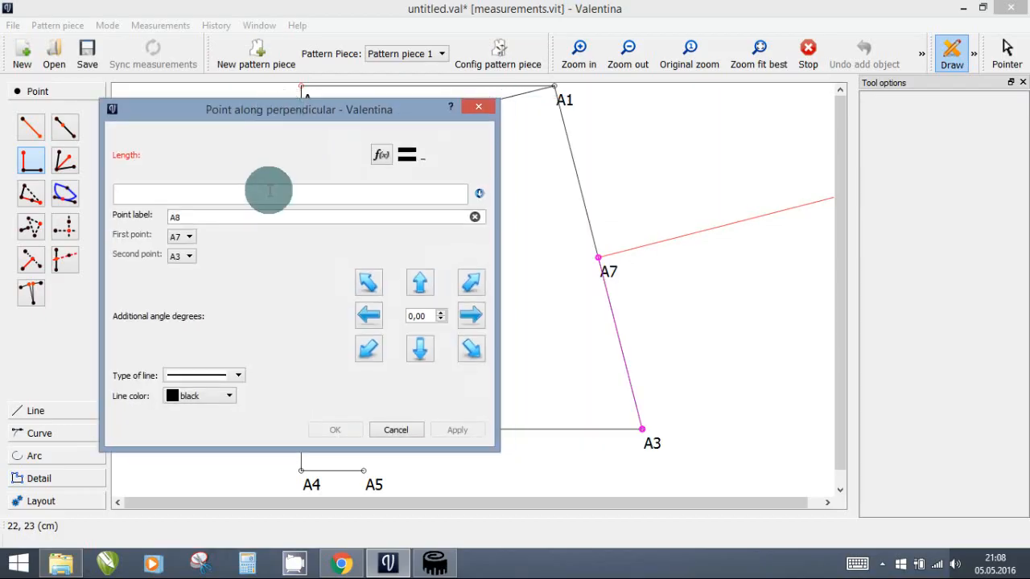
{"action": "left_click", "coordinate": [270, 193]}
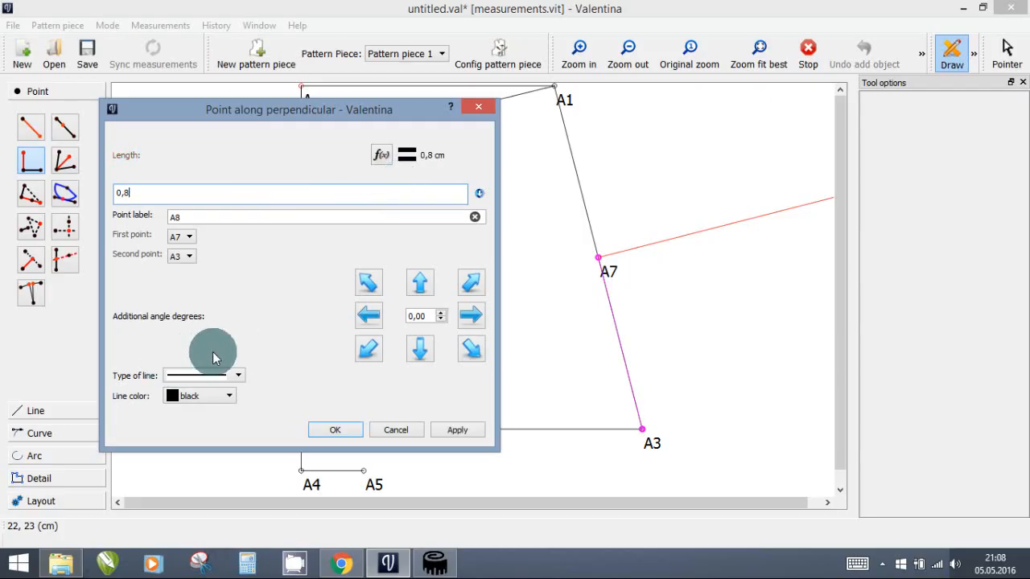
{"action": "left_click_drag", "start_coordinate": [256, 111], "coordinate": [169, 117]}
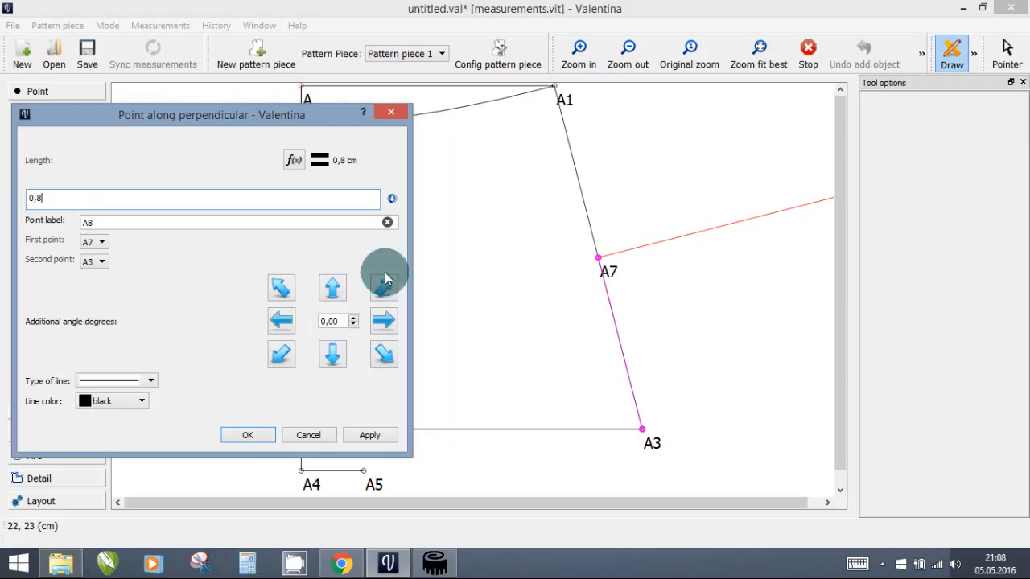
{"action": "left_click", "coordinate": [282, 325]}
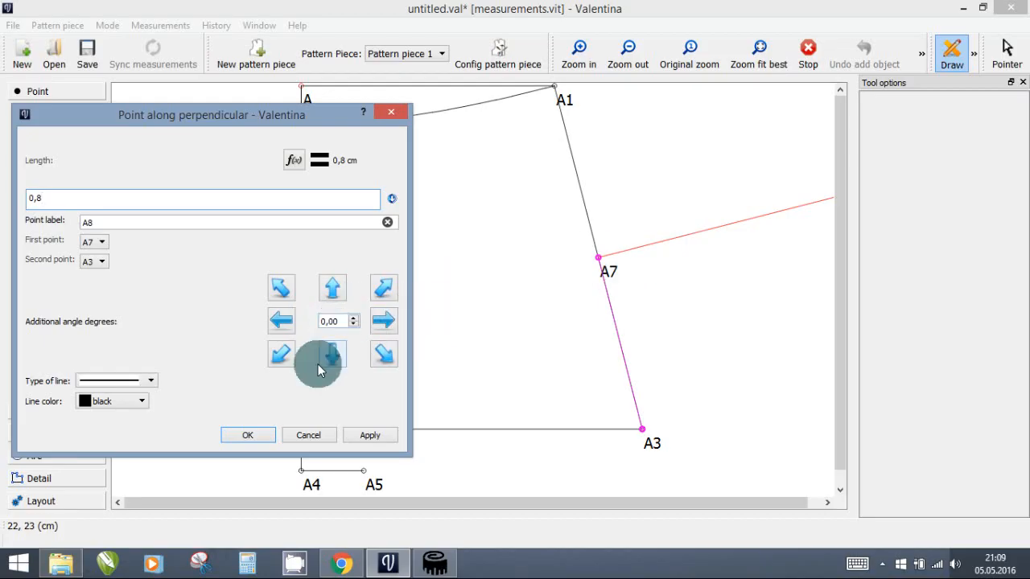
{"action": "left_click", "coordinate": [250, 436]}
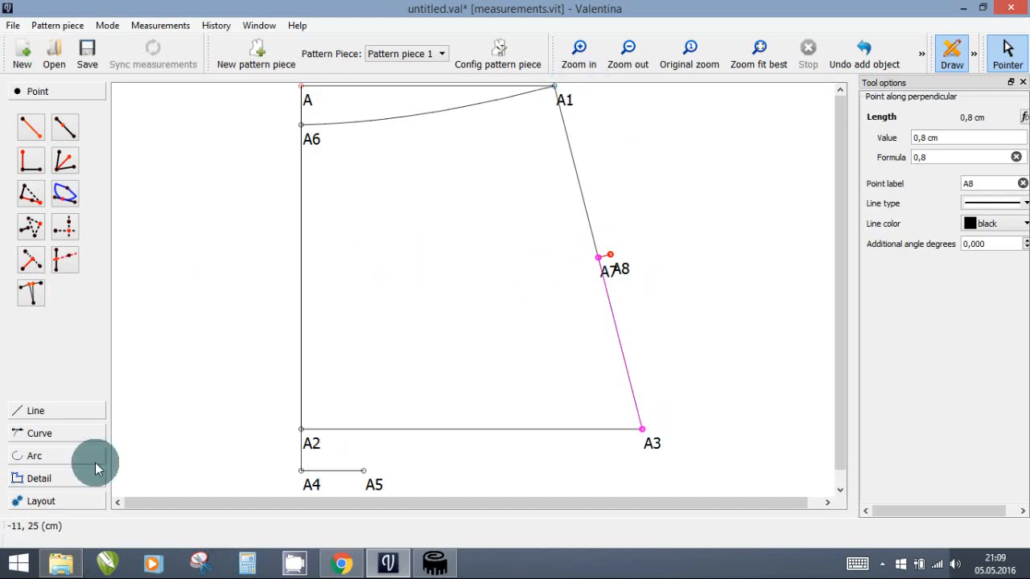
Draw a simple curve from A1 to A3 and bend it outward so that it passes through A8.
{"action": "left_click", "coordinate": [35, 439]}
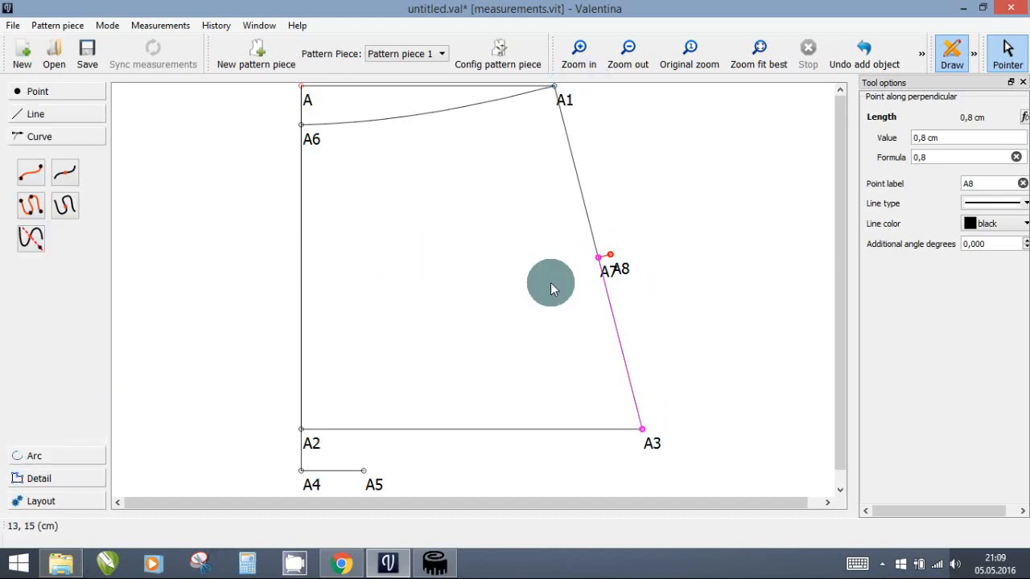
{"action": "left_click", "coordinate": [27, 174]}
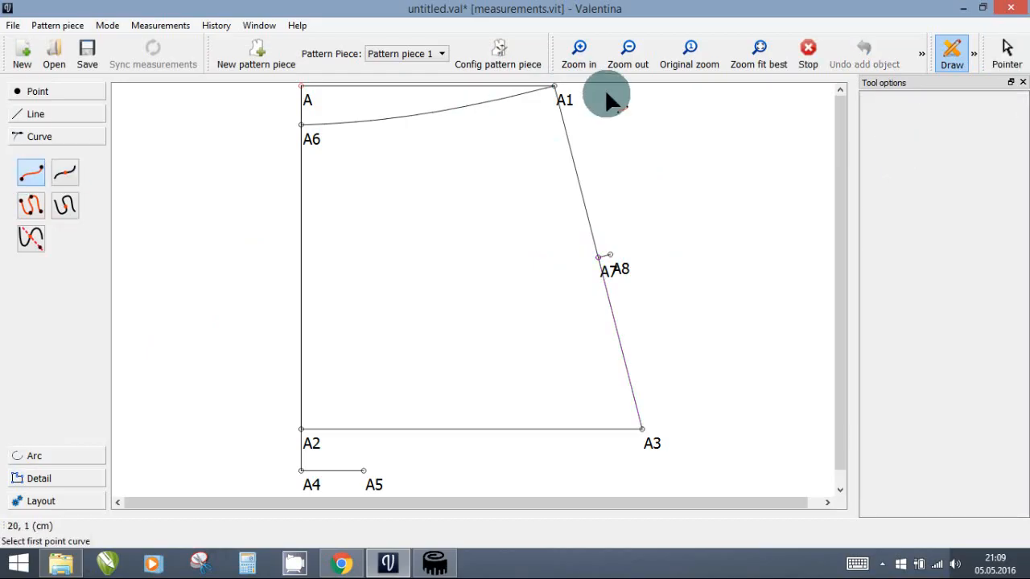
{"action": "left_click", "coordinate": [560, 90]}
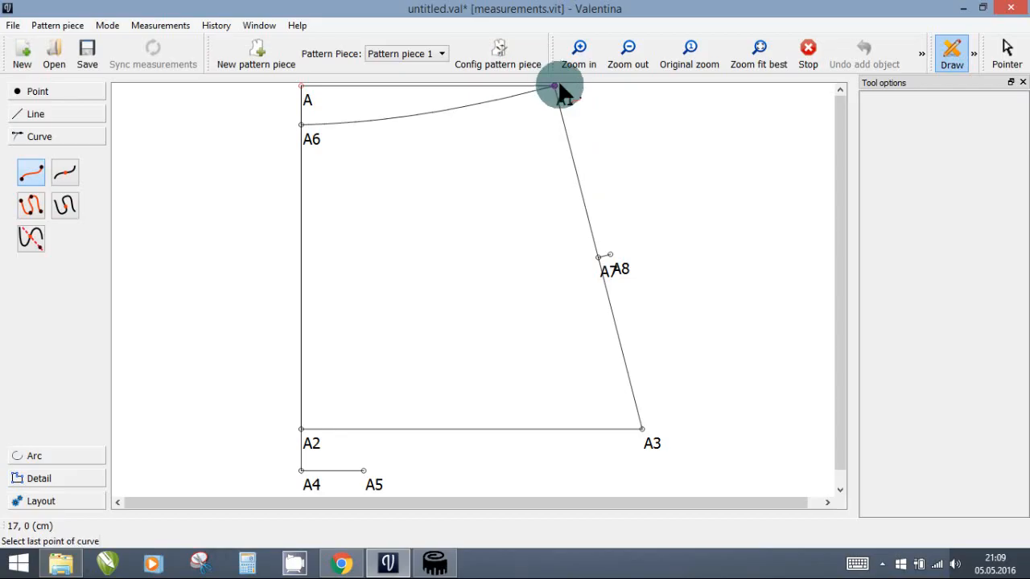
{"action": "left_click", "coordinate": [642, 432]}
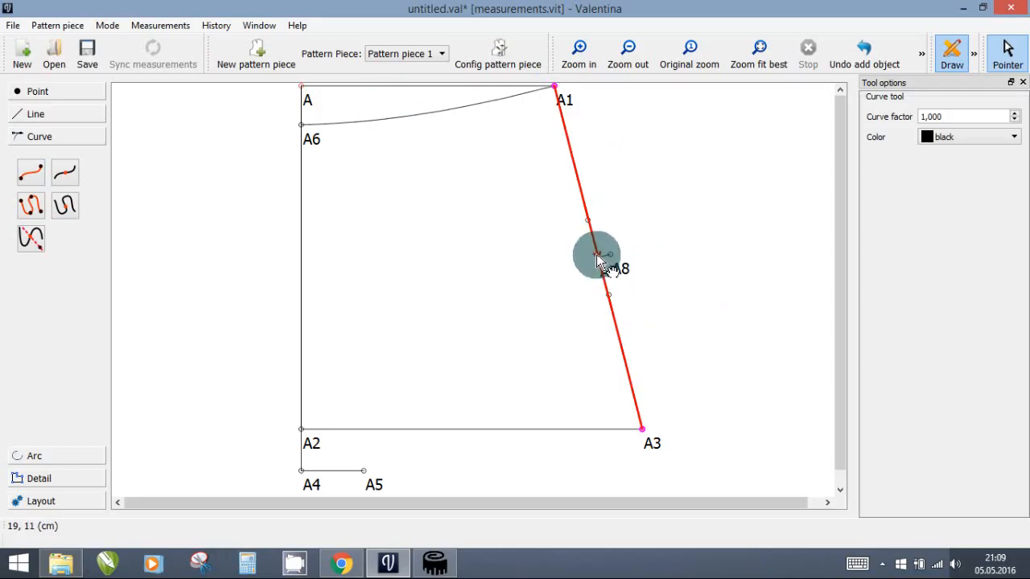
{"action": "left_click_drag", "start_coordinate": [596, 257], "coordinate": [612, 259]}
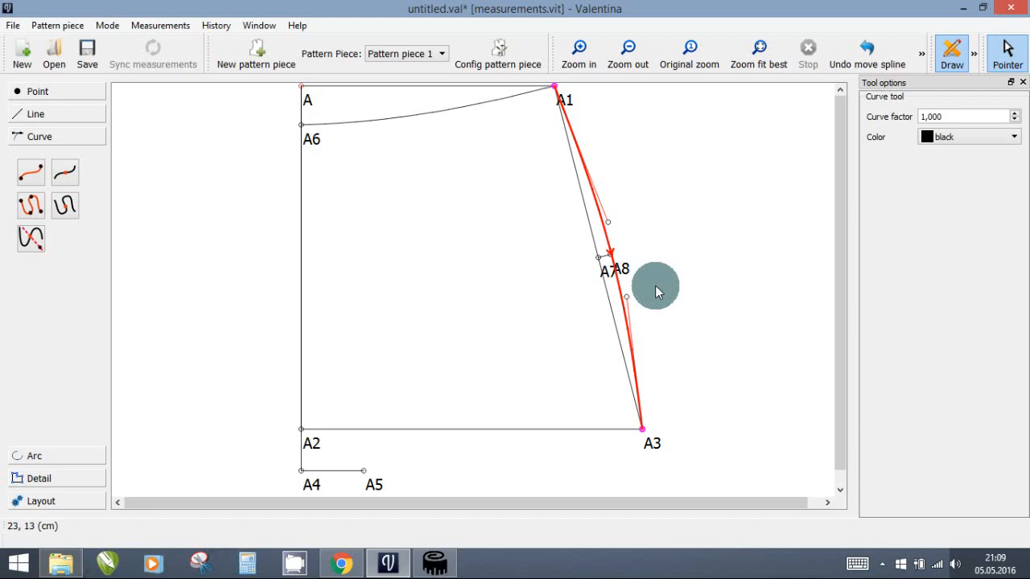
{"action": "key", "text": "Return"}
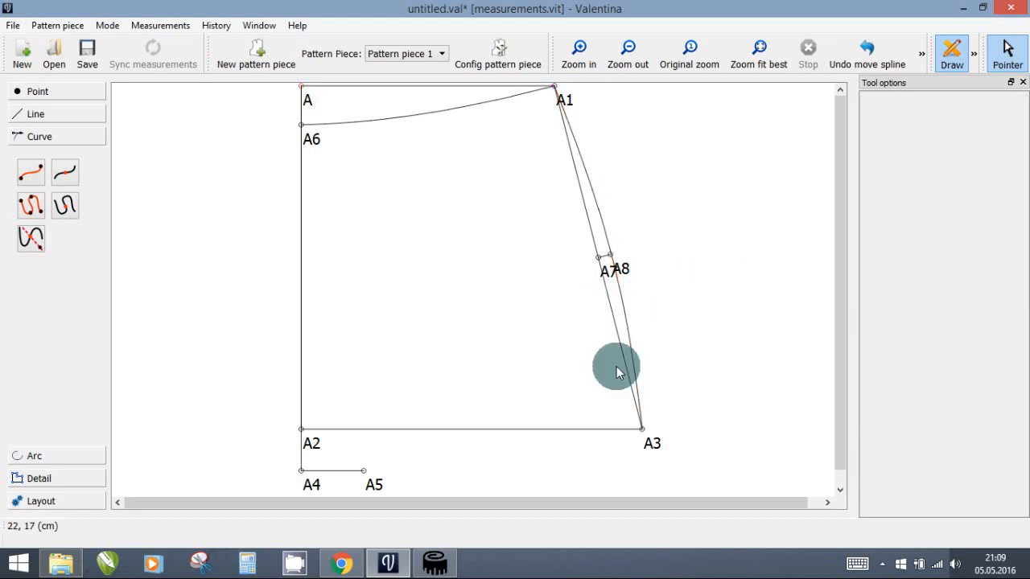
Check the remaining Step 2 instructions for the front panty in Chrome, and return to Valentina's curve tools.
{"action": "left_click", "coordinate": [342, 561]}
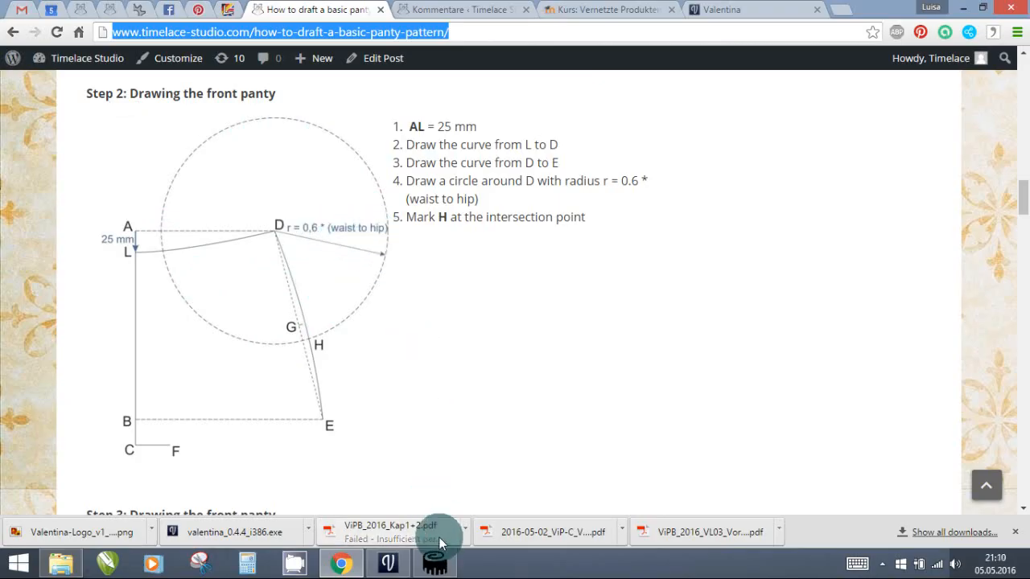
{"action": "left_click", "coordinate": [384, 563]}
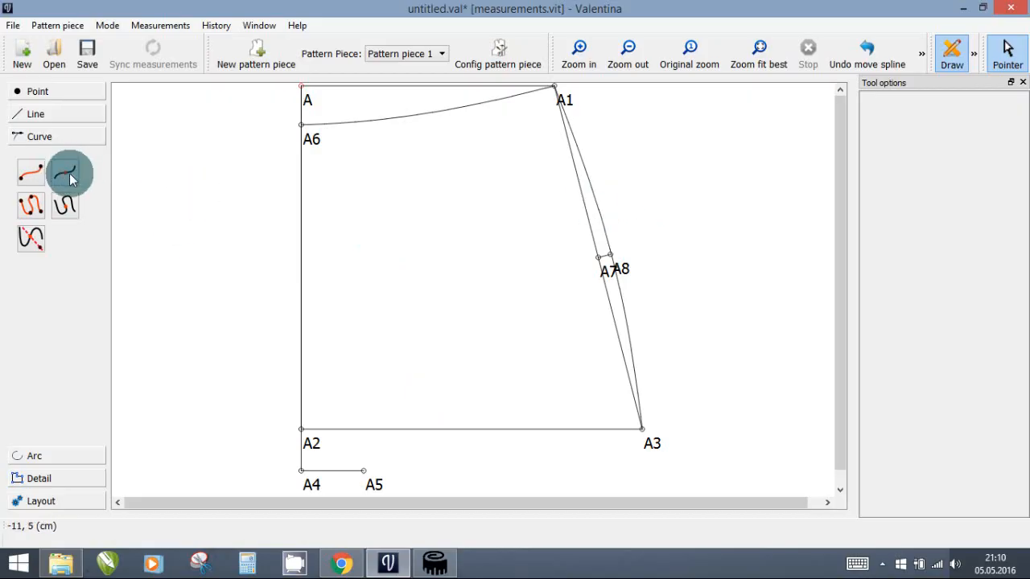
{"action": "left_click", "coordinate": [44, 92]}
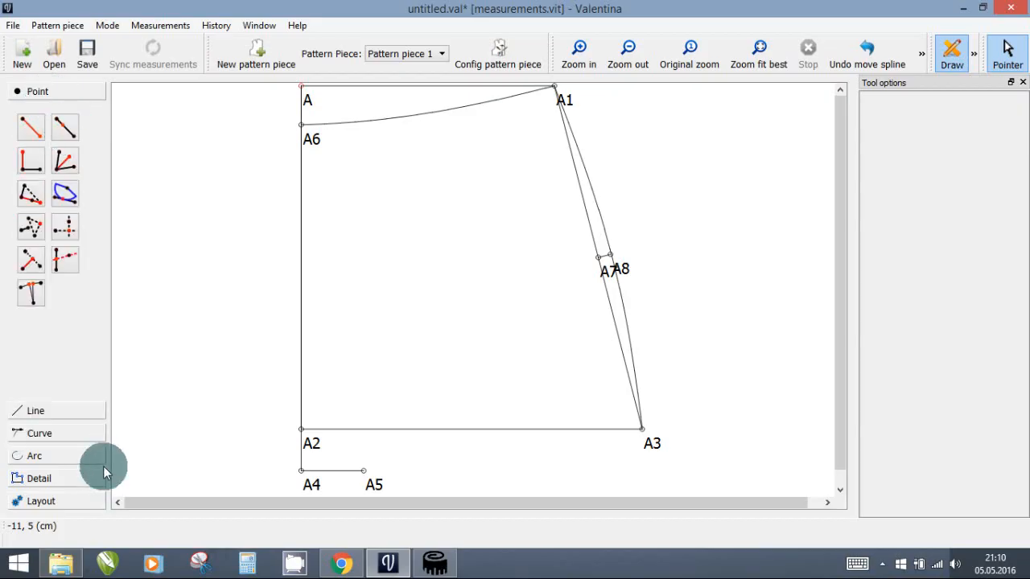
{"action": "left_click", "coordinate": [74, 434]}
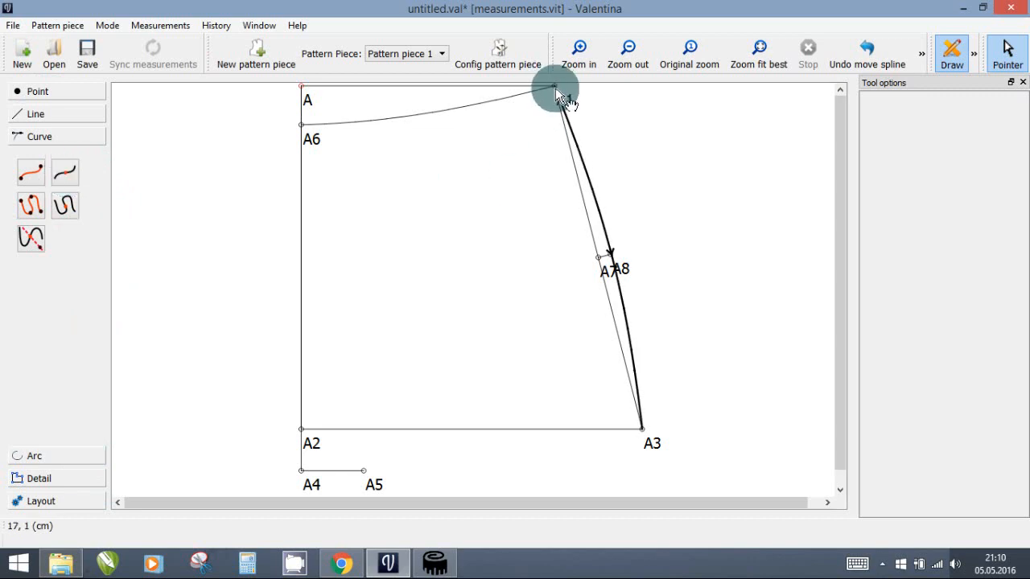
Segment the simple curve from A1 to A3 with a new point, using the length formula Spl_A1_A3*0,6.
{"action": "left_click", "coordinate": [68, 174]}
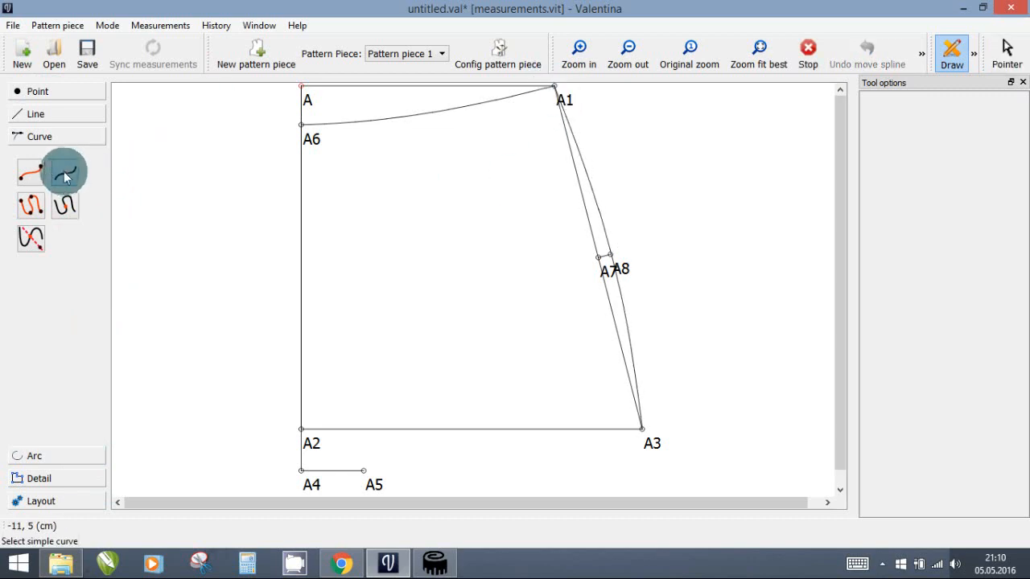
{"action": "left_click", "coordinate": [602, 218]}
{"action": "left_click_drag", "start_coordinate": [528, 184], "coordinate": [266, 194]}
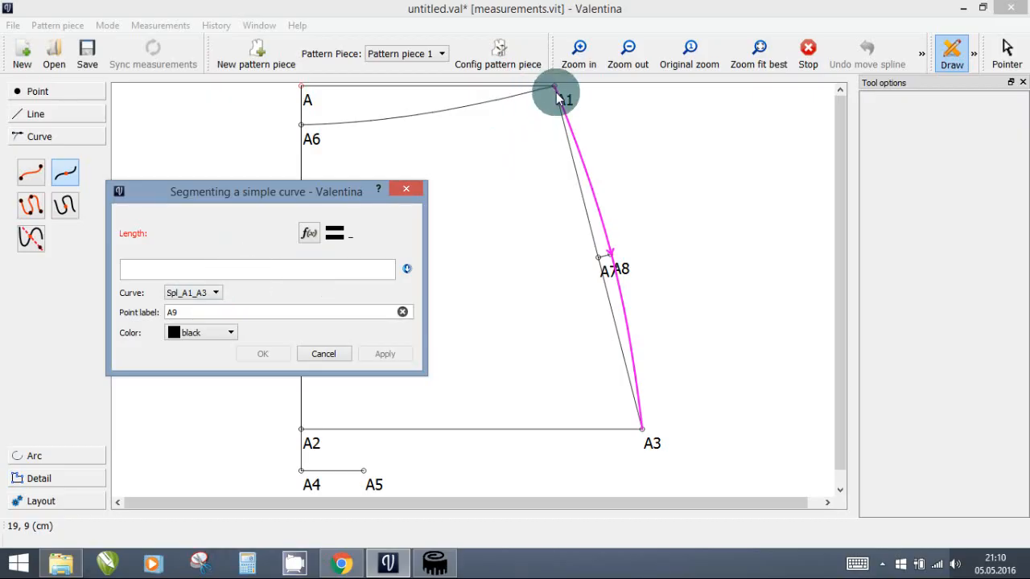
{"action": "left_click", "coordinate": [183, 271]}
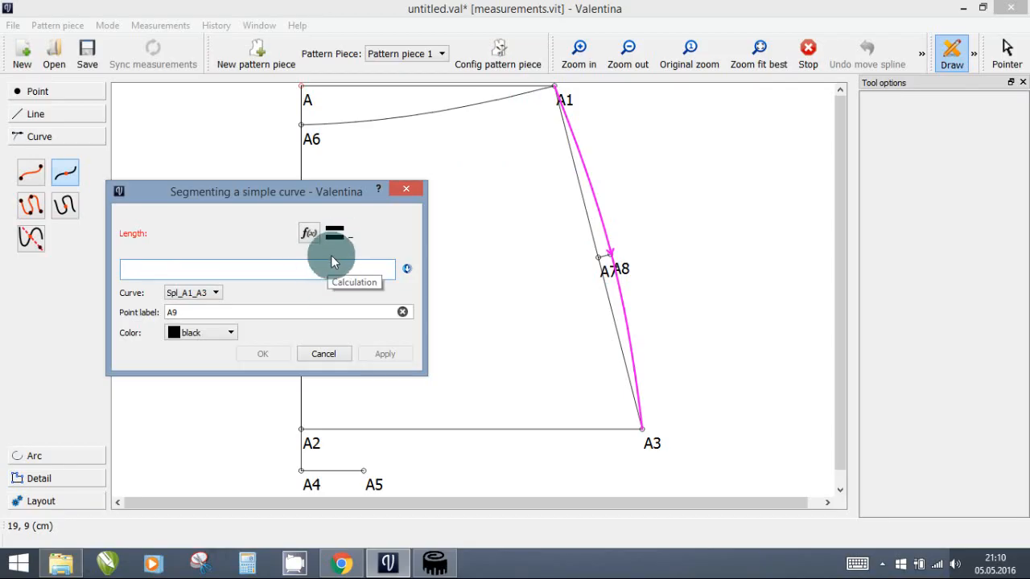
{"action": "left_click", "coordinate": [310, 235]}
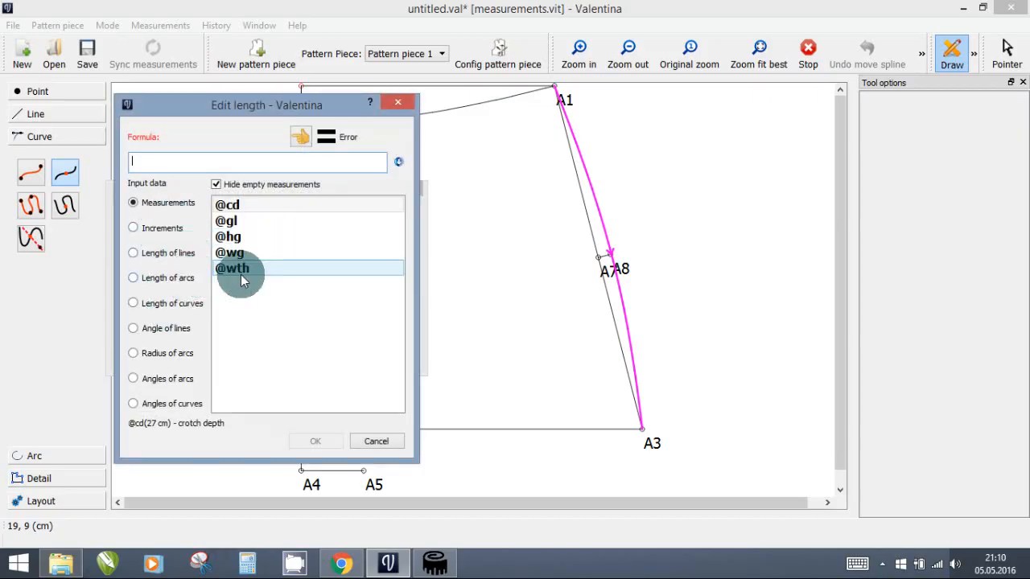
{"action": "left_click", "coordinate": [145, 309]}
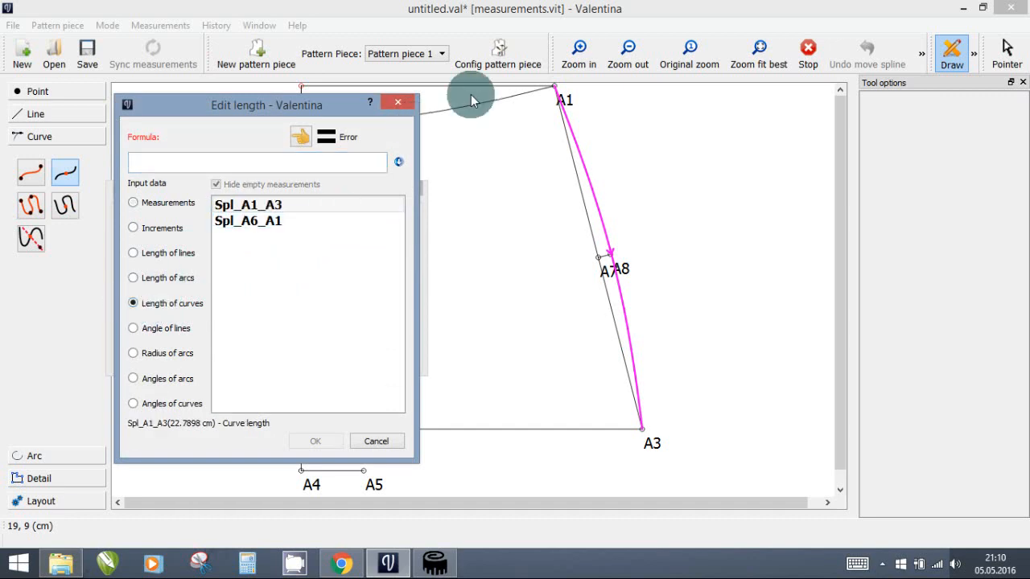
{"action": "left_click", "coordinate": [217, 207]}
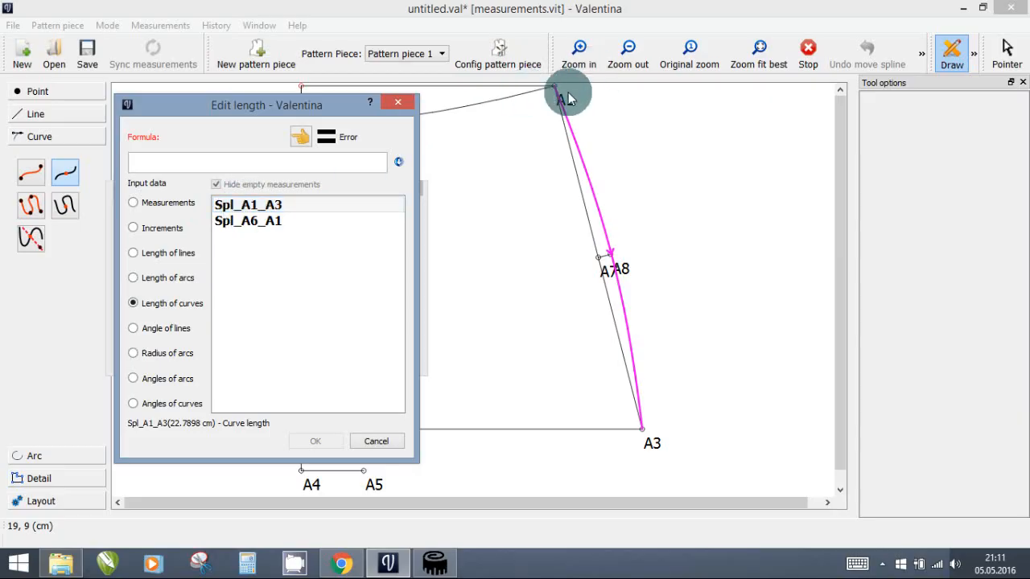
{"action": "left_click", "coordinate": [300, 137]}
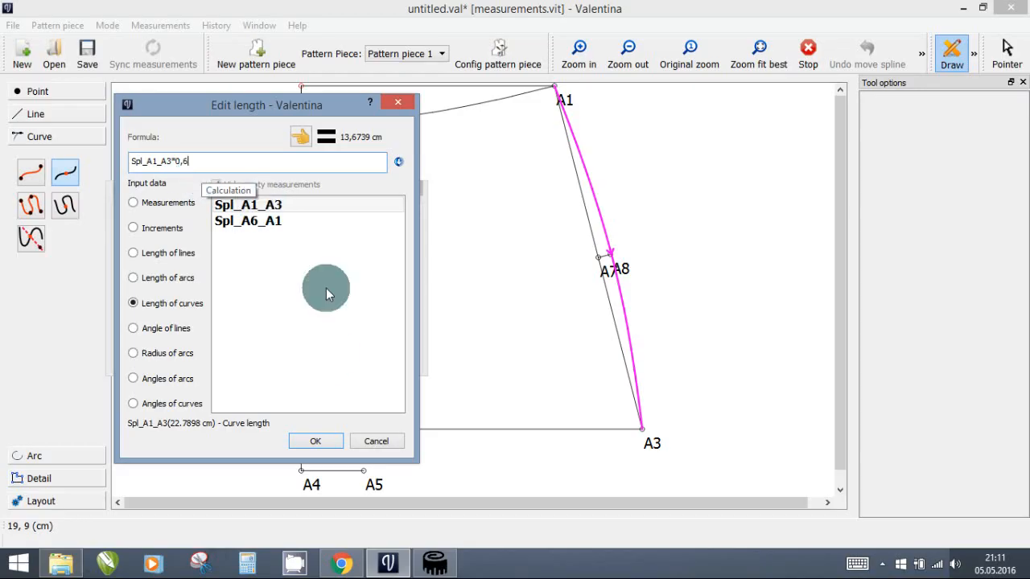
{"action": "left_click", "coordinate": [316, 441]}
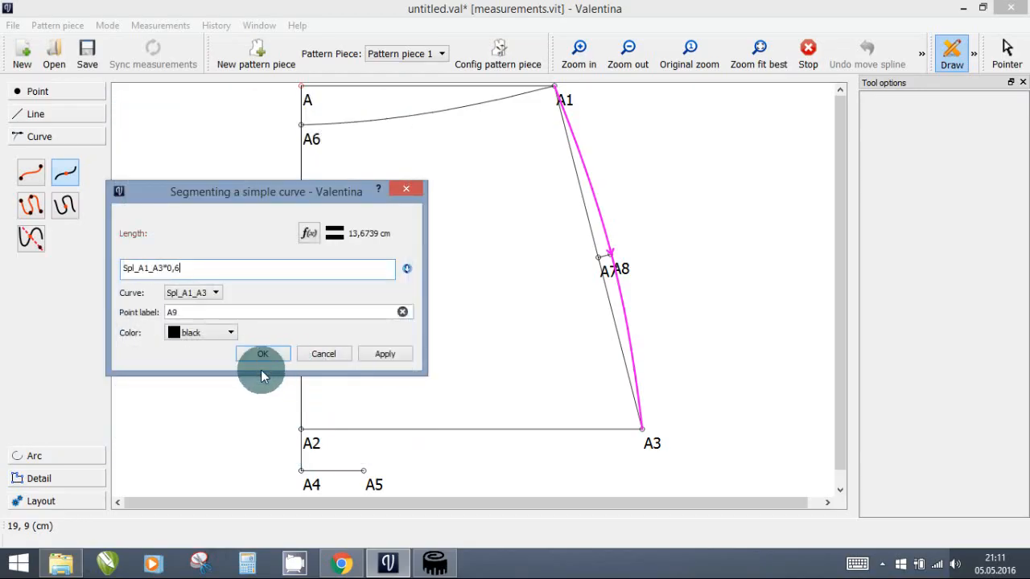
{"action": "left_click", "coordinate": [263, 354]}
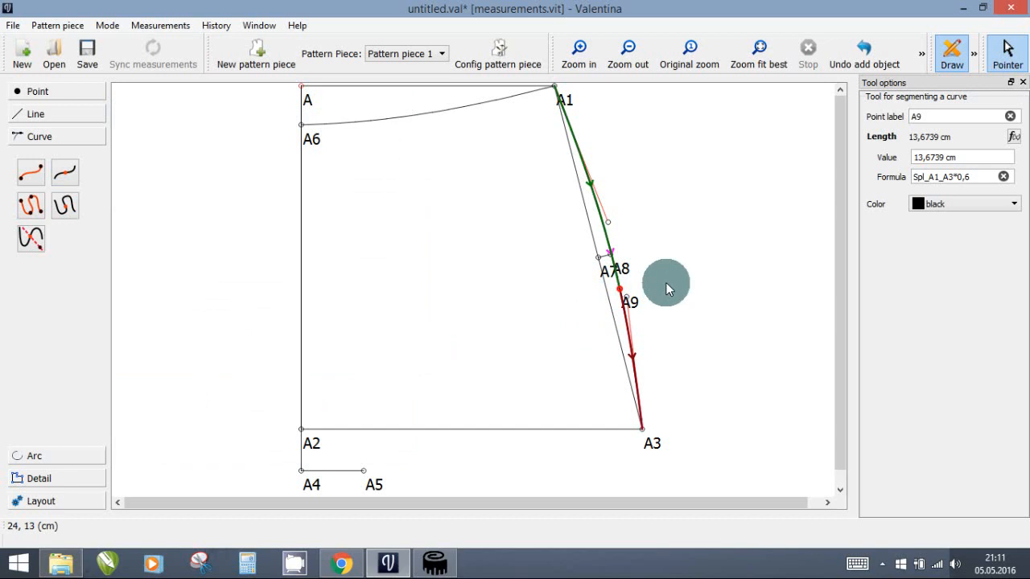
Draw a line between points A9 and A5.
{"action": "left_click", "coordinate": [620, 290]}
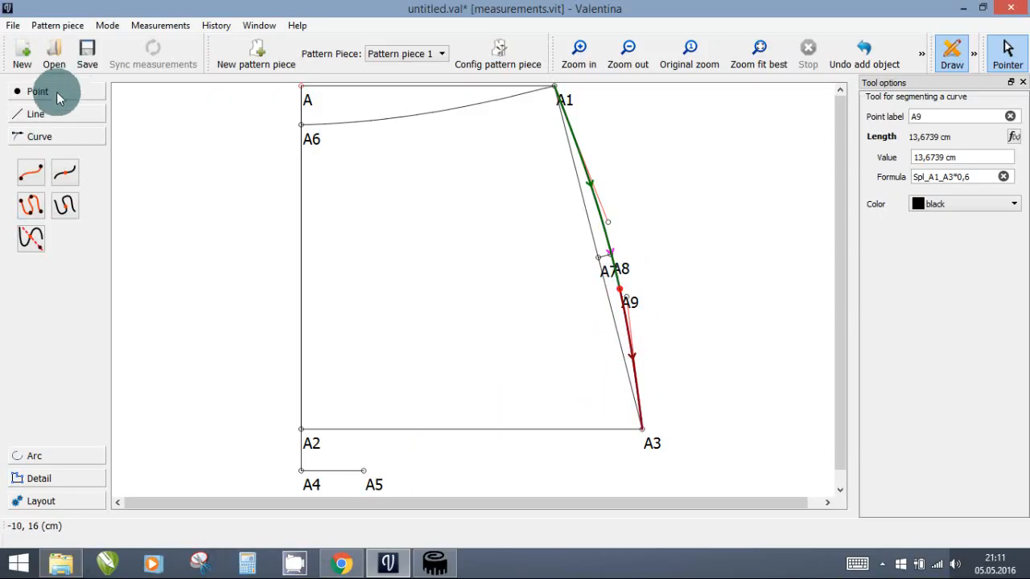
{"action": "left_click", "coordinate": [41, 113]}
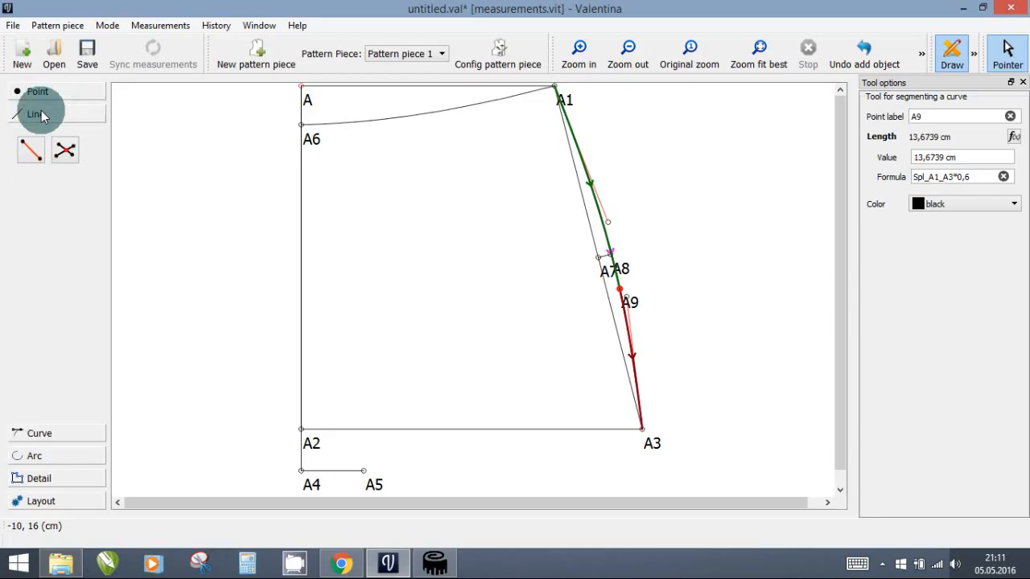
{"action": "left_click", "coordinate": [26, 150]}
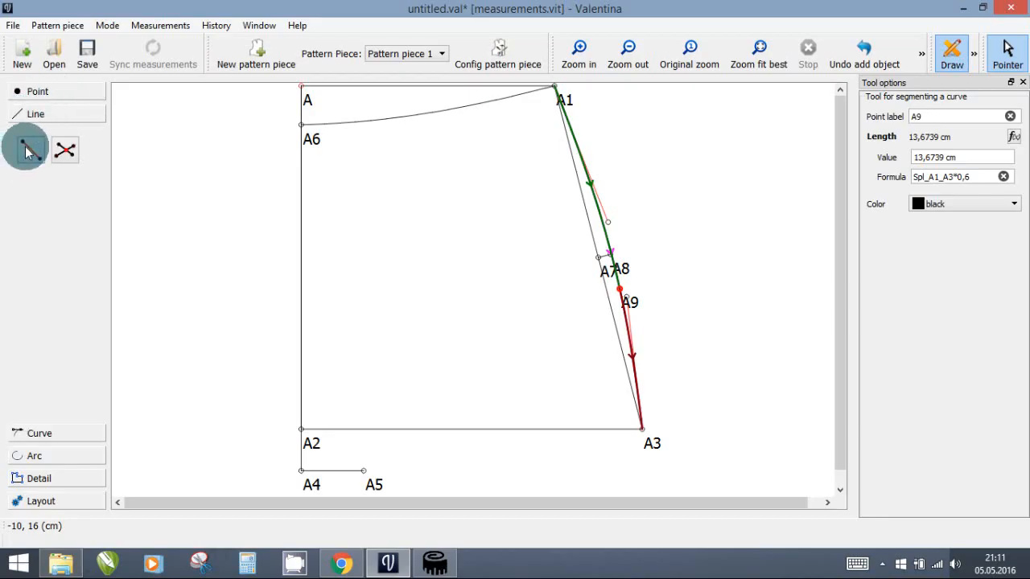
{"action": "left_click", "coordinate": [618, 290]}
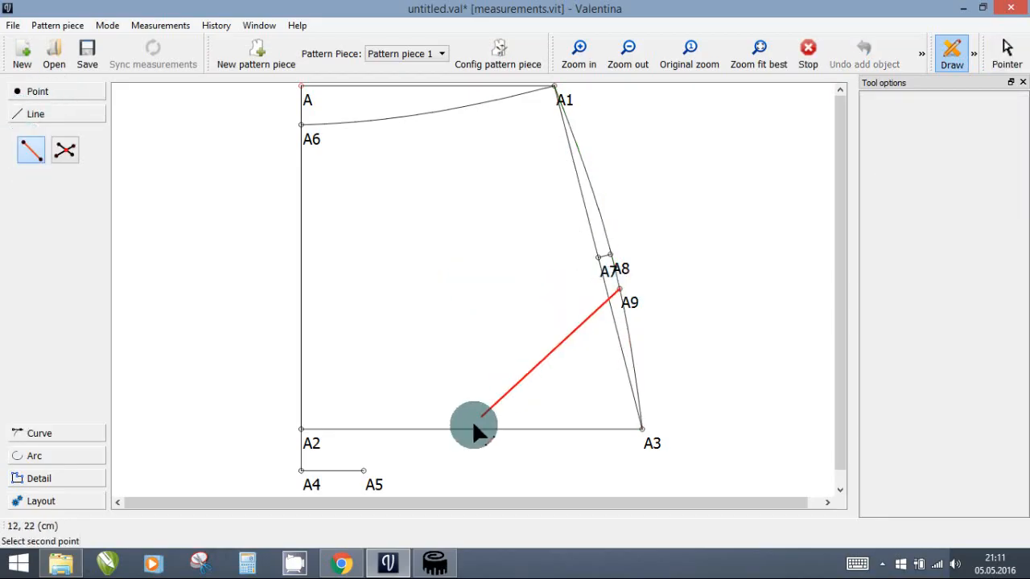
{"action": "left_click", "coordinate": [364, 471]}
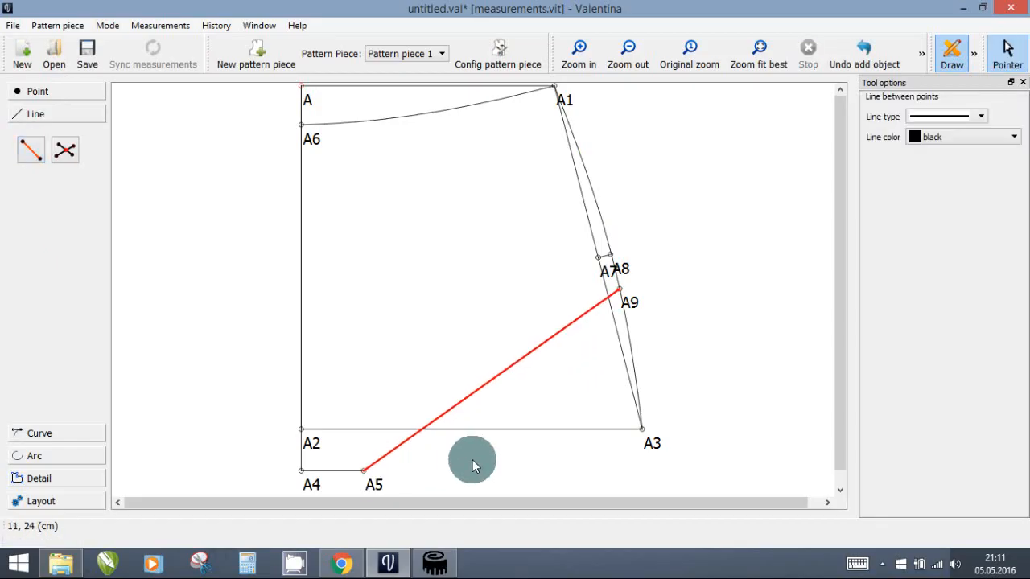
Switch to Chrome and read the Step 3 instructions for drawing the front panty.
{"action": "left_click", "coordinate": [342, 564]}
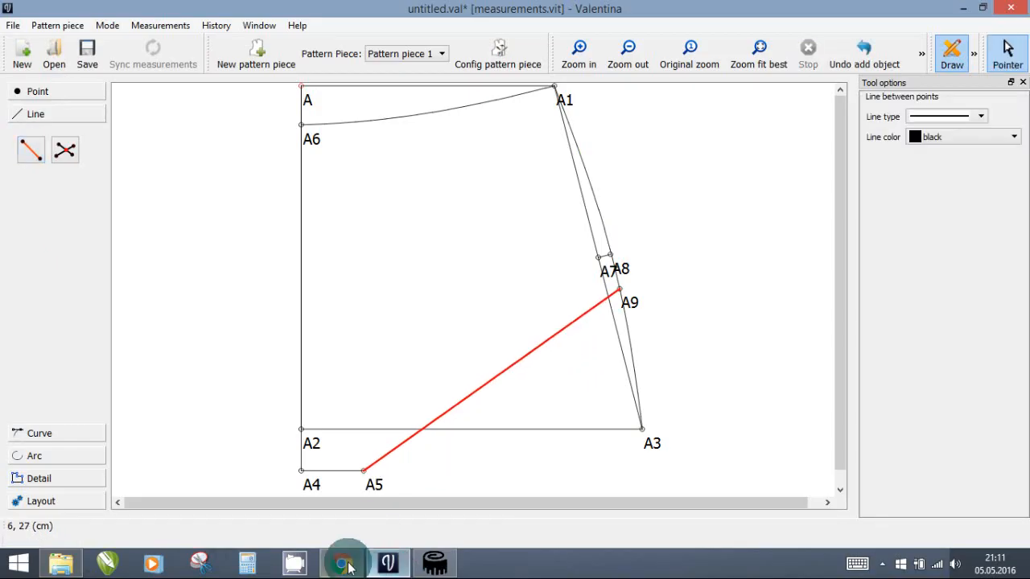
{"action": "scroll", "coordinate": [368, 349], "scroll_direction": "down", "scroll_amount": 3}
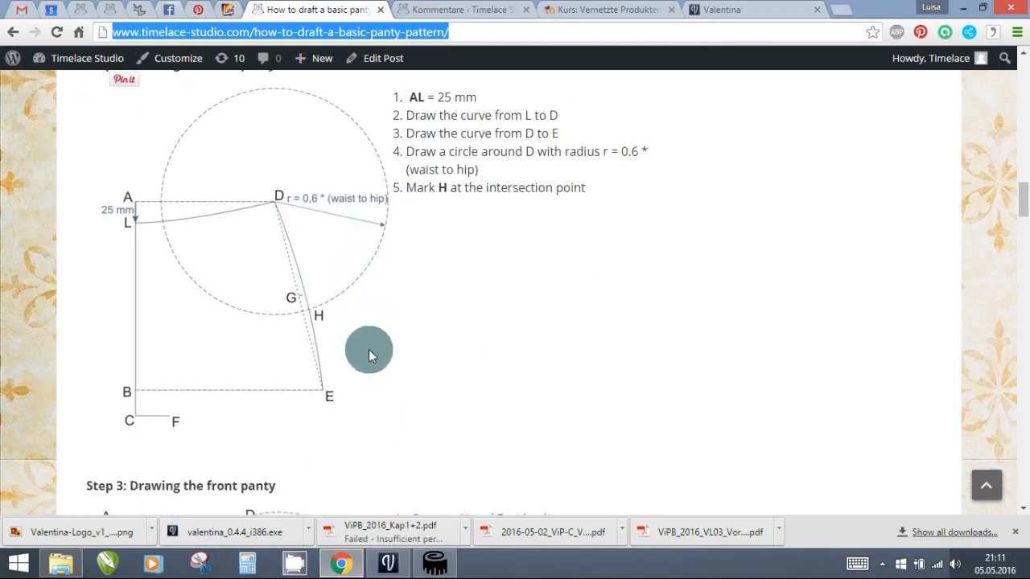
{"action": "scroll", "coordinate": [367, 346], "scroll_direction": "down", "scroll_amount": 2}
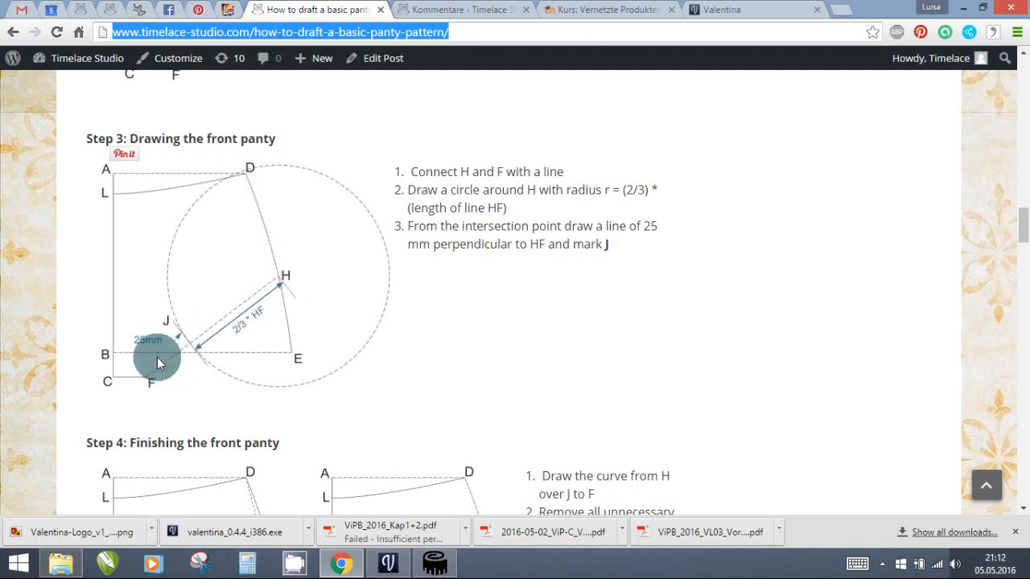
Switch to Valentina and add a point at distance along the line from A9 to A5, using the length formula Line_A9_A5*(2/3).
{"action": "left_click", "coordinate": [386, 568]}
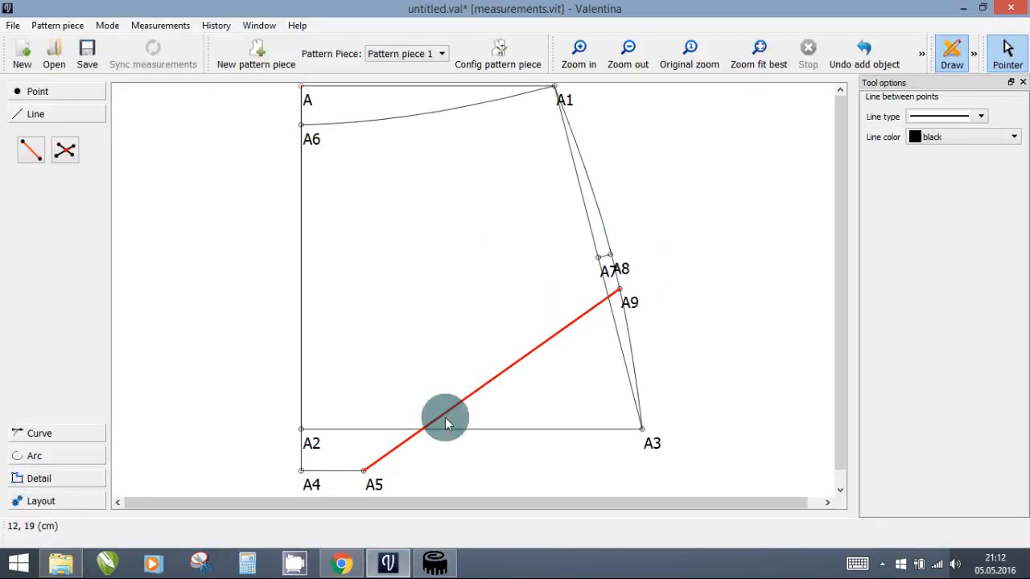
{"action": "left_click", "coordinate": [63, 94]}
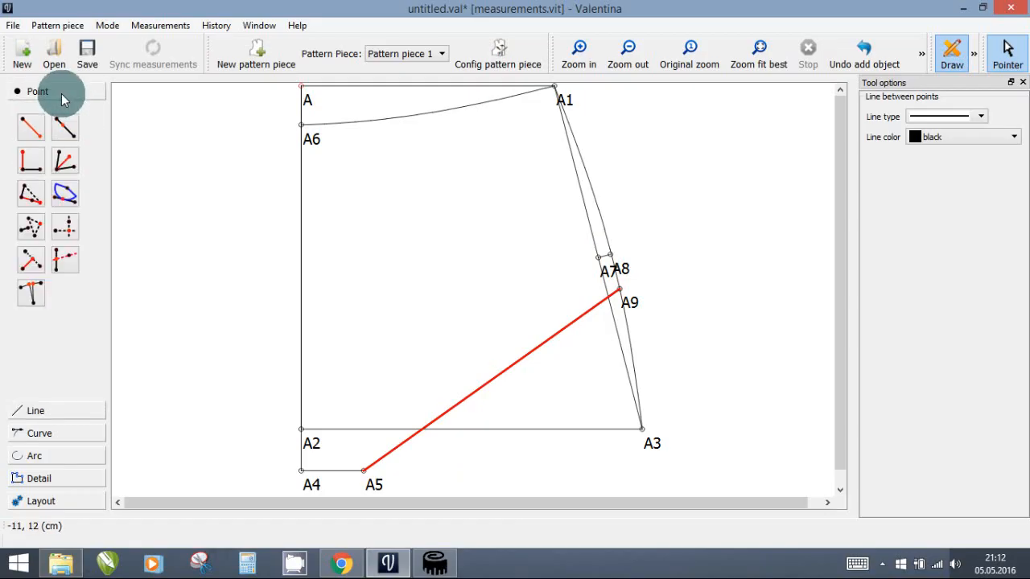
{"action": "left_click", "coordinate": [66, 128]}
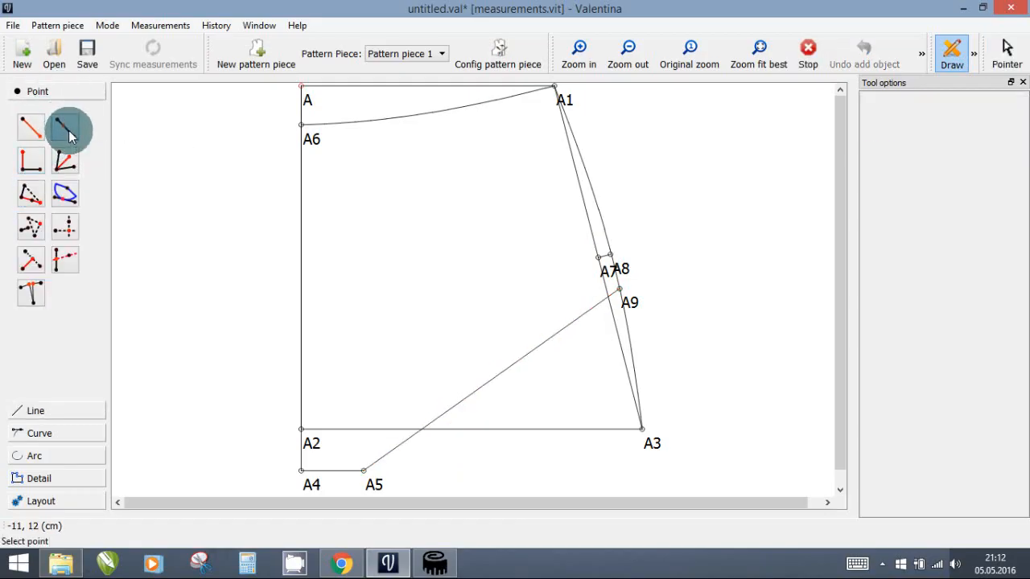
{"action": "left_click", "coordinate": [619, 289]}
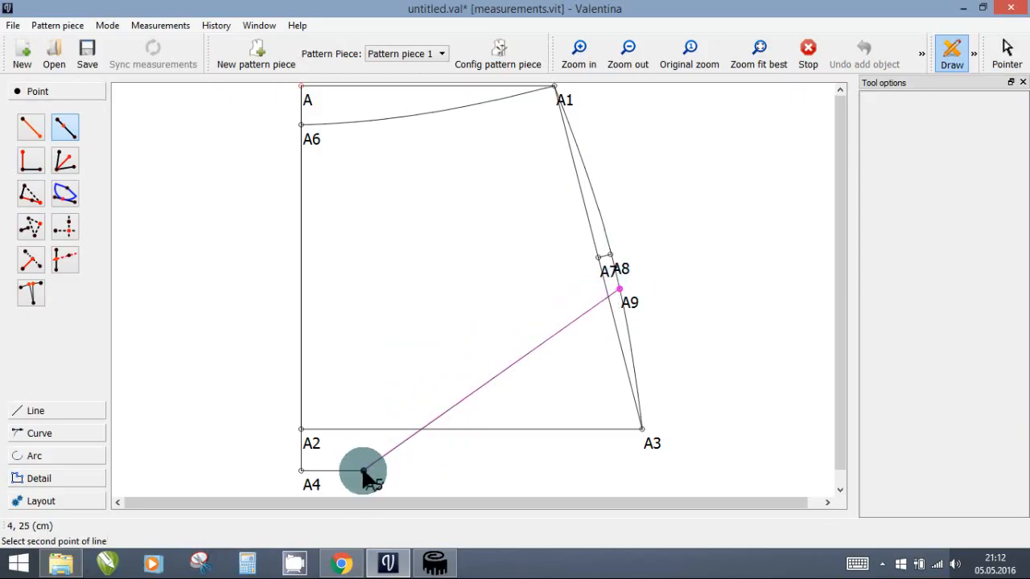
{"action": "left_click", "coordinate": [363, 473]}
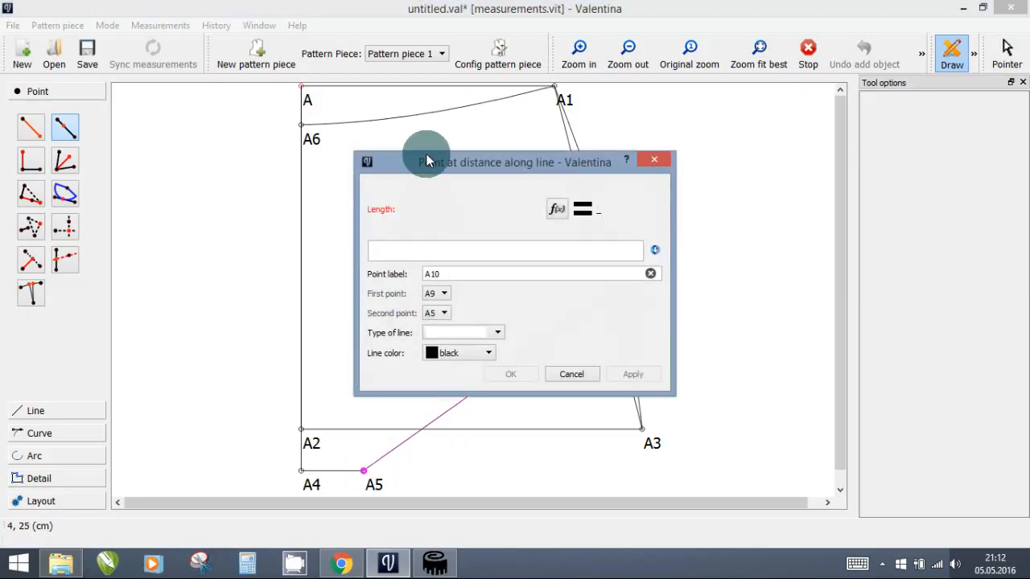
{"action": "left_click_drag", "start_coordinate": [426, 159], "coordinate": [173, 165]}
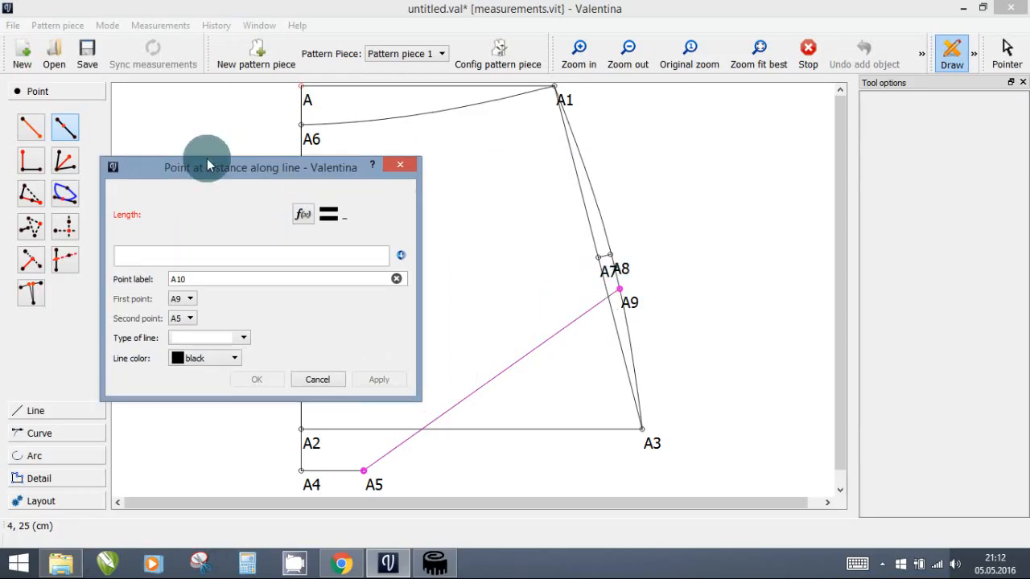
{"action": "left_click", "coordinate": [303, 214]}
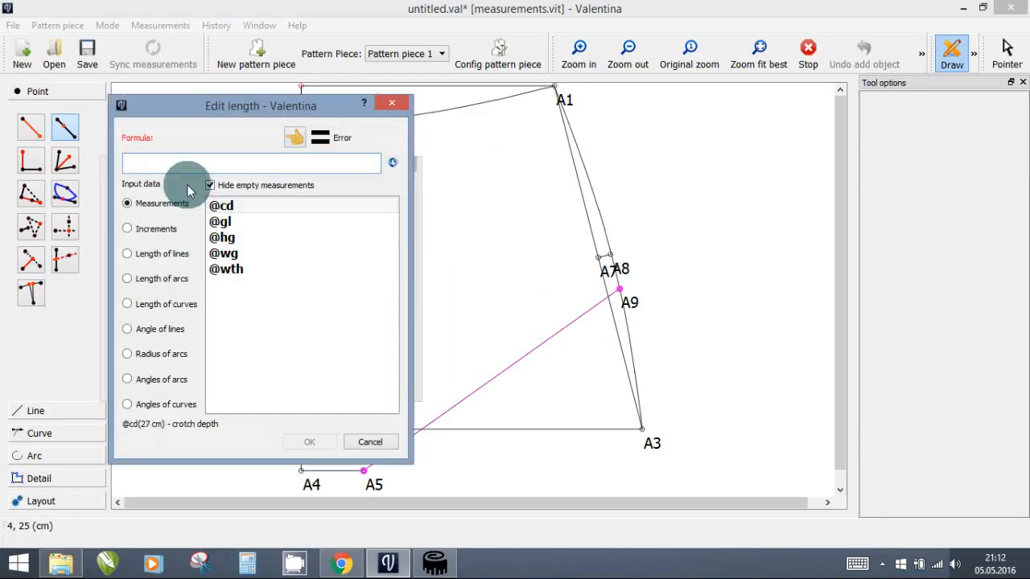
{"action": "left_click", "coordinate": [129, 254]}
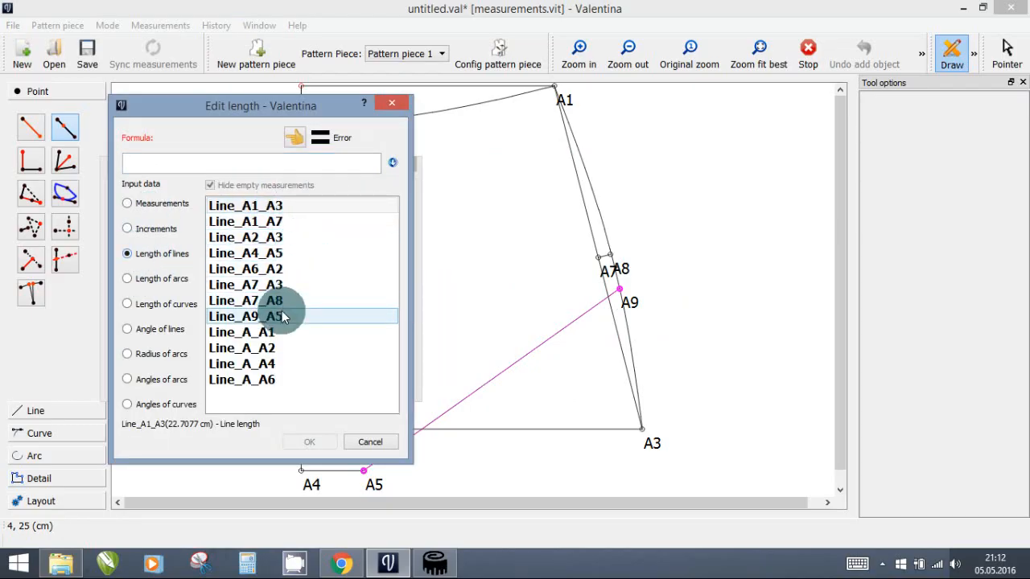
{"action": "left_click", "coordinate": [283, 316]}
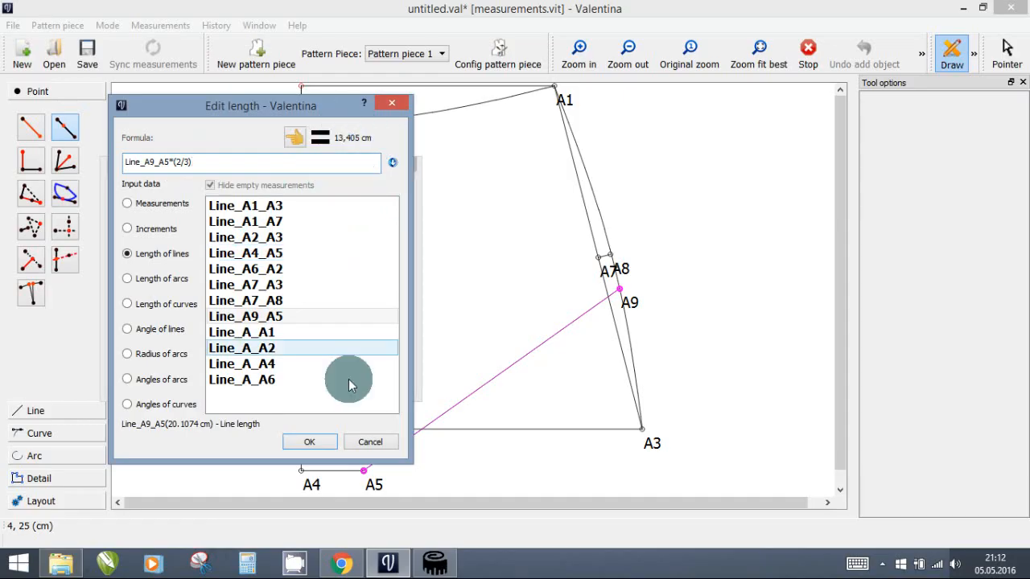
{"action": "left_click", "coordinate": [312, 447]}
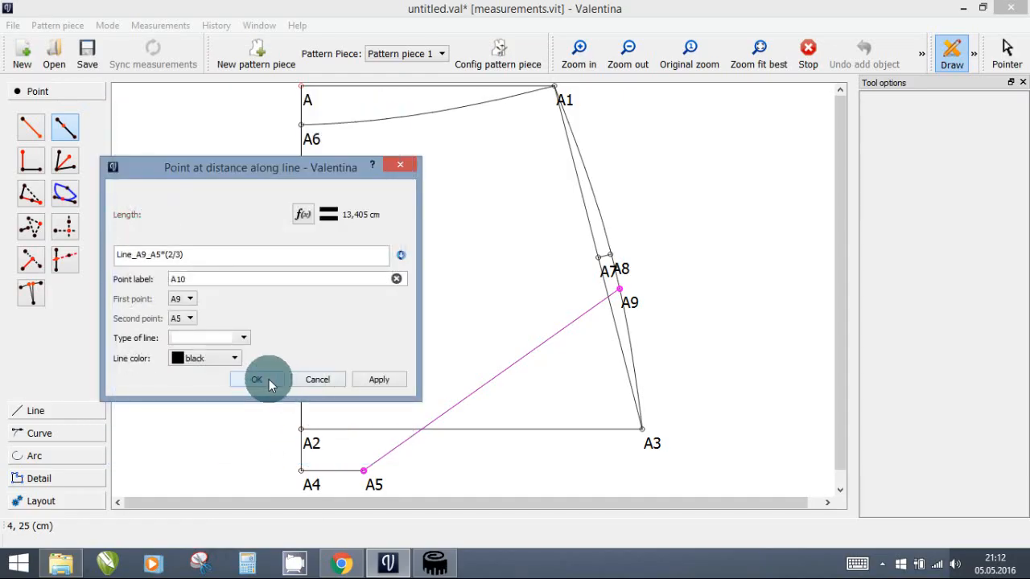
{"action": "left_click", "coordinate": [270, 385]}
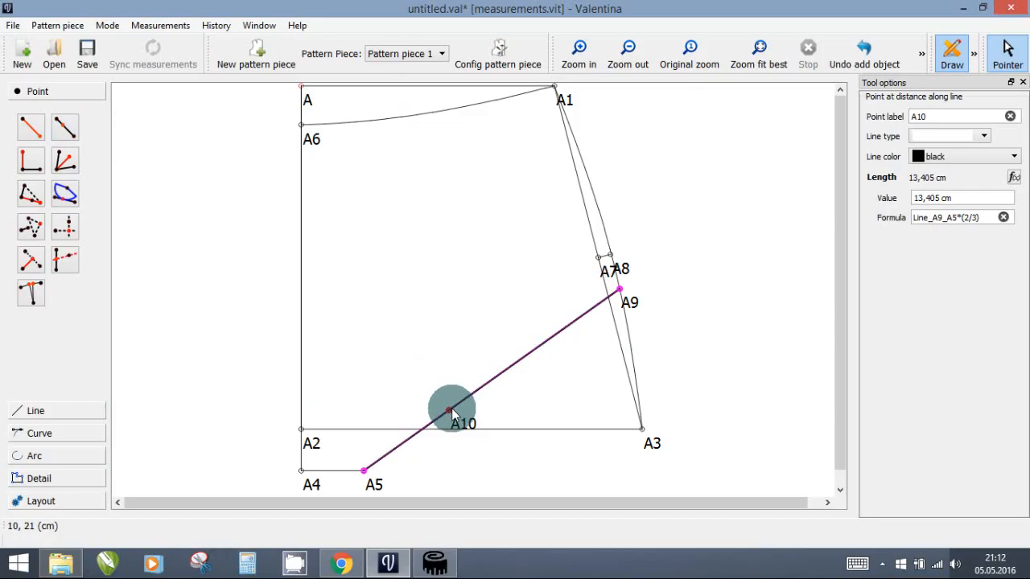
Start a perpendicular point construction with A10 as the first point of the base line.
{"action": "left_click", "coordinate": [31, 165]}
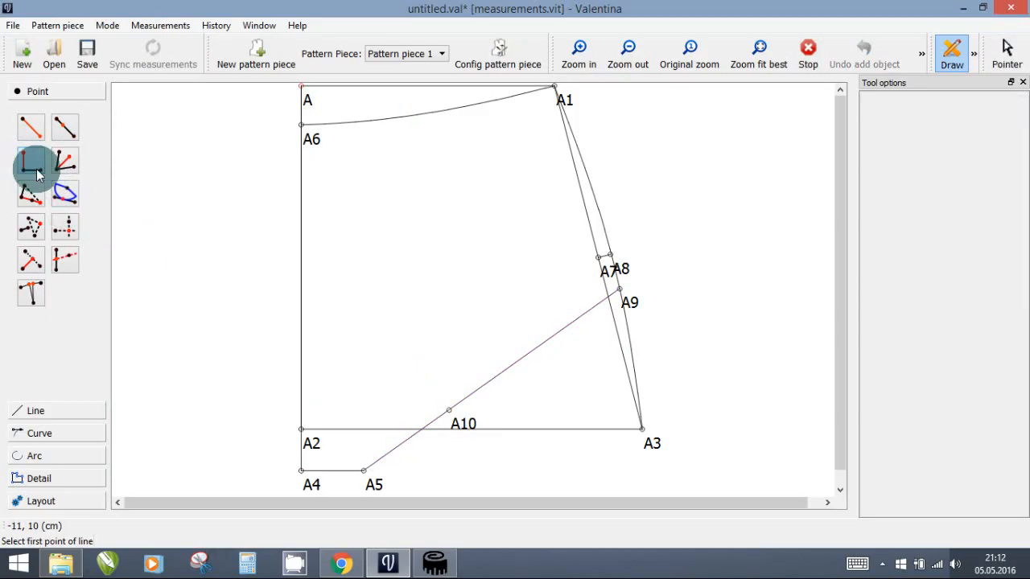
{"action": "left_click", "coordinate": [449, 411]}
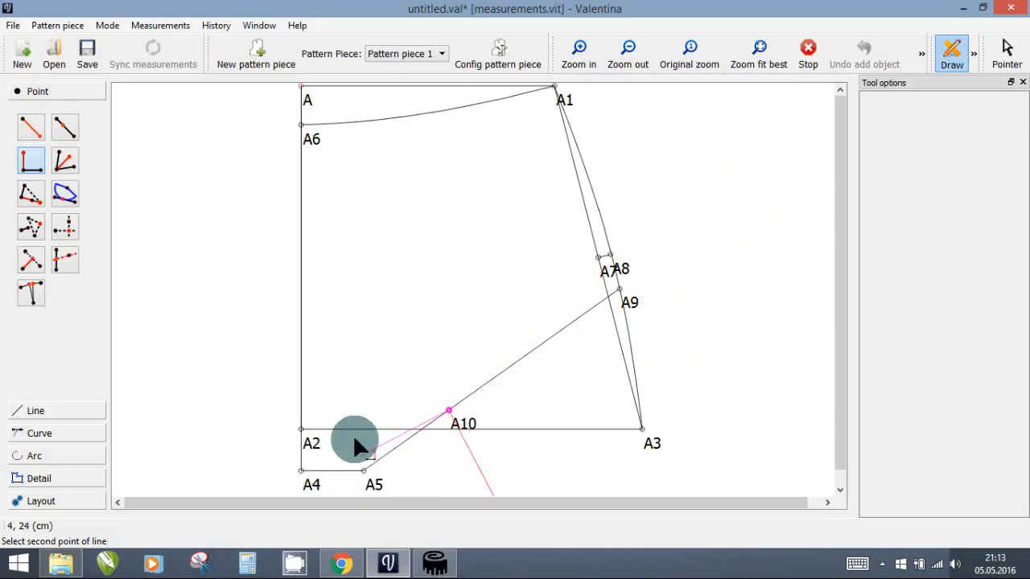
Add a point 2.5 cm from A10 along the perpendicular to the line toward A9.
{"action": "left_click", "coordinate": [619, 294]}
{"action": "left_click", "coordinate": [431, 194]}
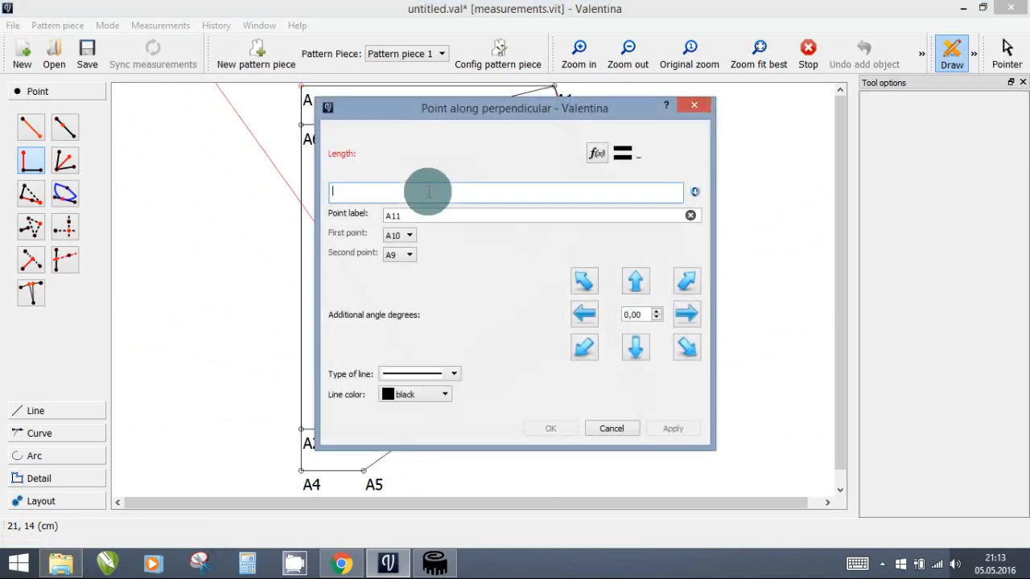
{"action": "type", "text": "2,5"}
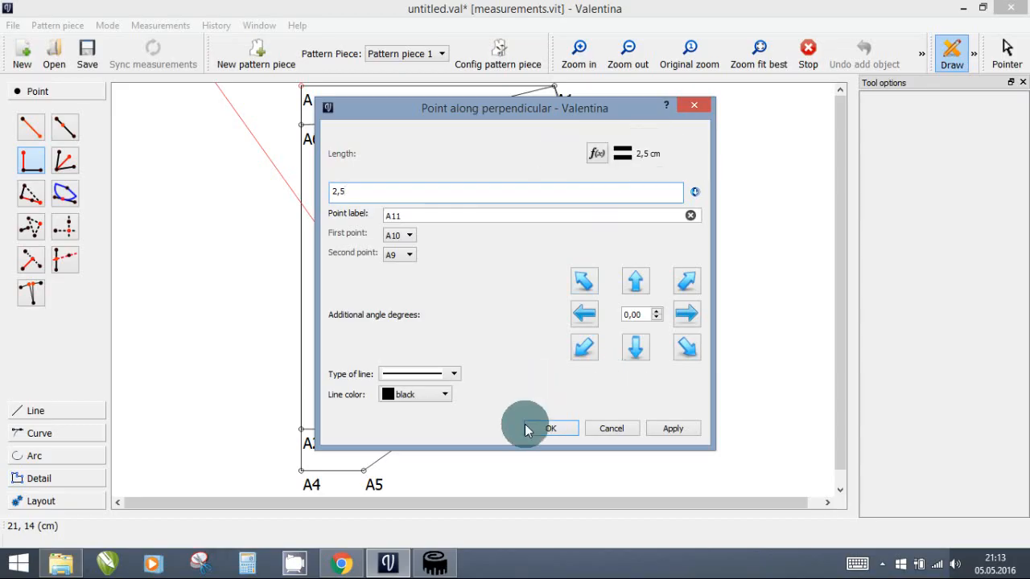
{"action": "left_click", "coordinate": [549, 430]}
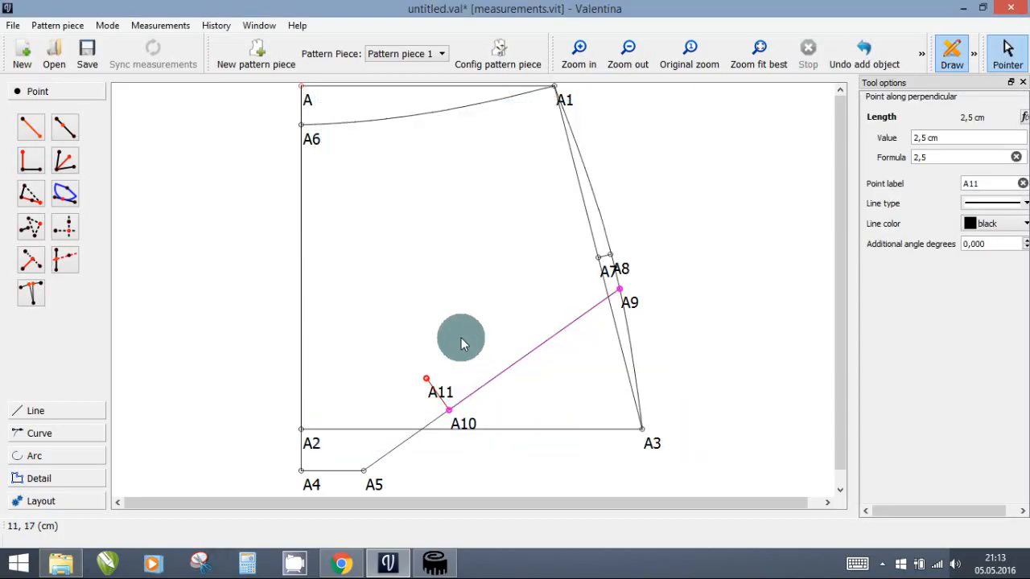
Draw a simple curve starting at point A9 and ending at point A5.
{"action": "left_click", "coordinate": [41, 433]}
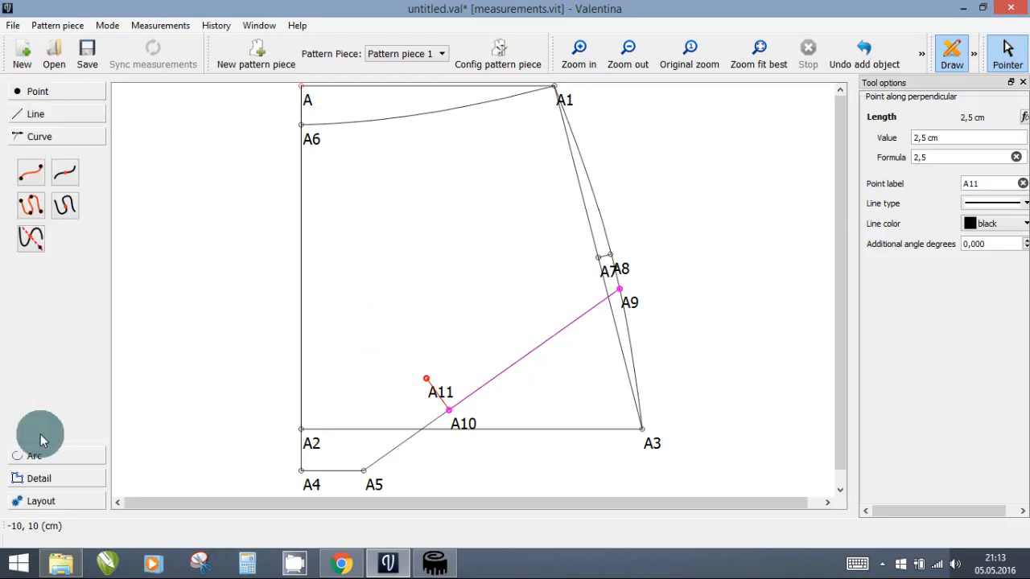
{"action": "left_click", "coordinate": [32, 174]}
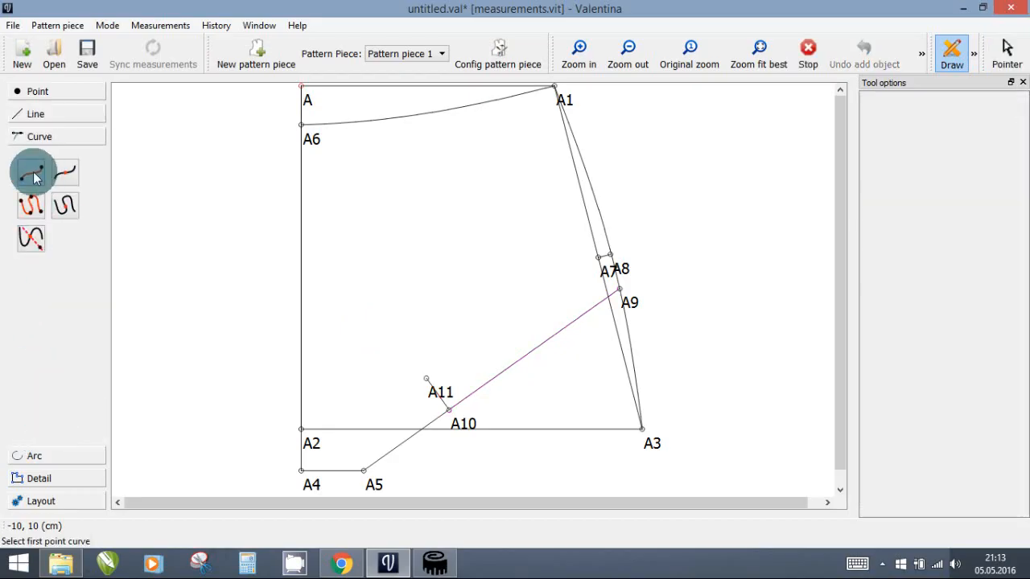
{"action": "left_click", "coordinate": [619, 290]}
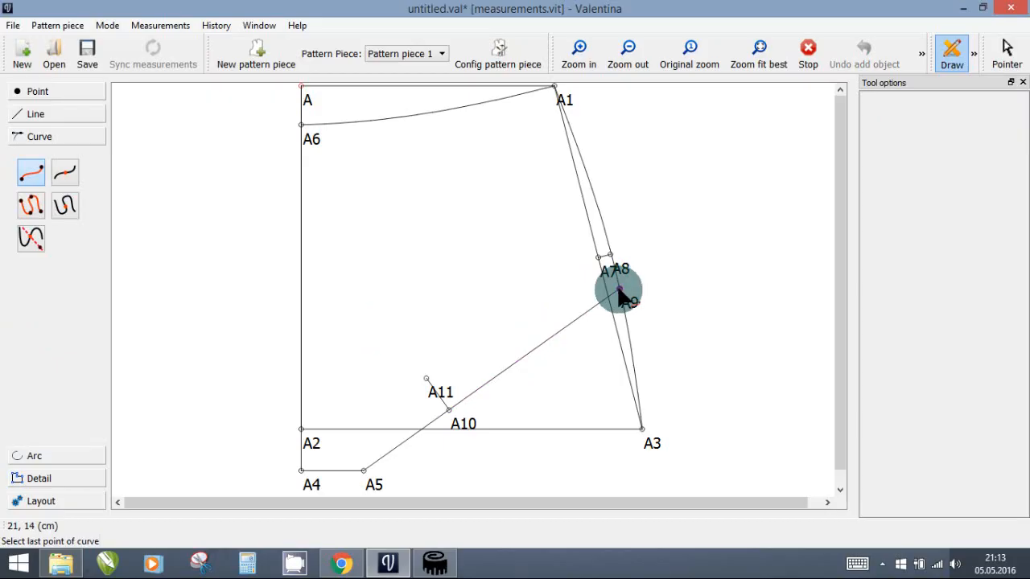
{"action": "left_click", "coordinate": [364, 471]}
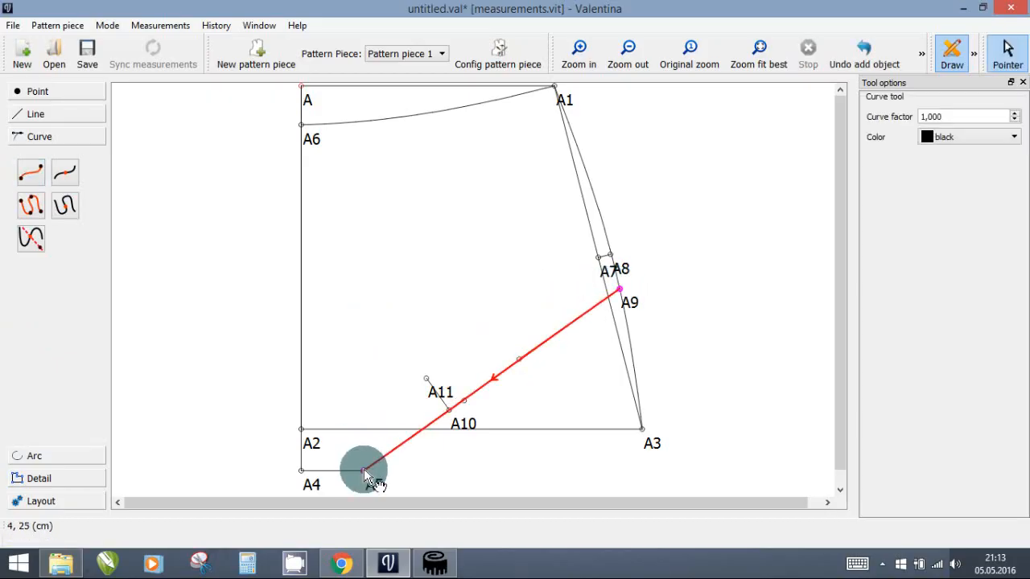
Bend the A9–A5 curve upward through point A11 and refine both control handles for a smooth arc.
{"action": "left_click", "coordinate": [456, 408]}
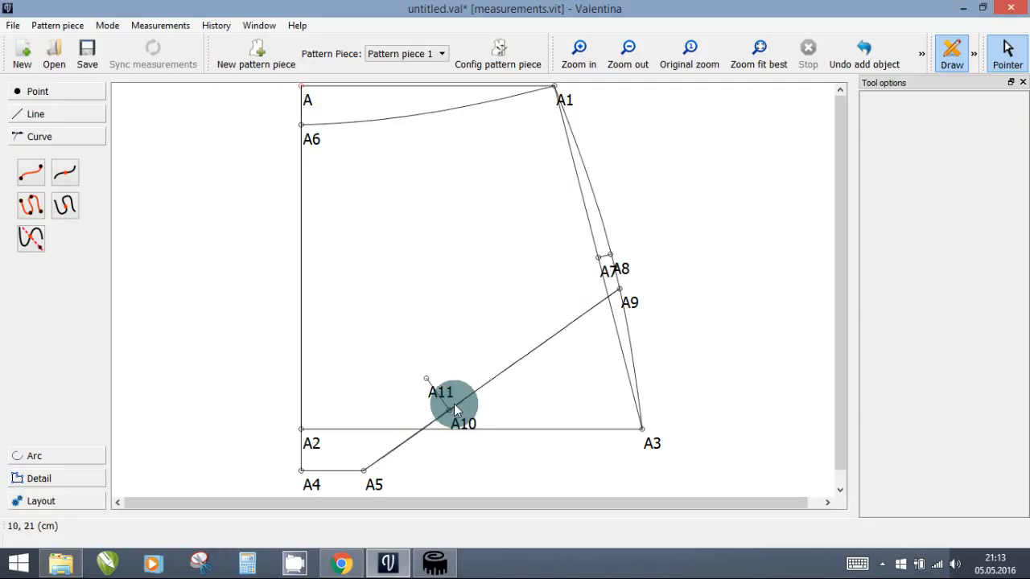
{"action": "left_click", "coordinate": [454, 408]}
{"action": "left_click_drag", "start_coordinate": [454, 409], "coordinate": [429, 378]}
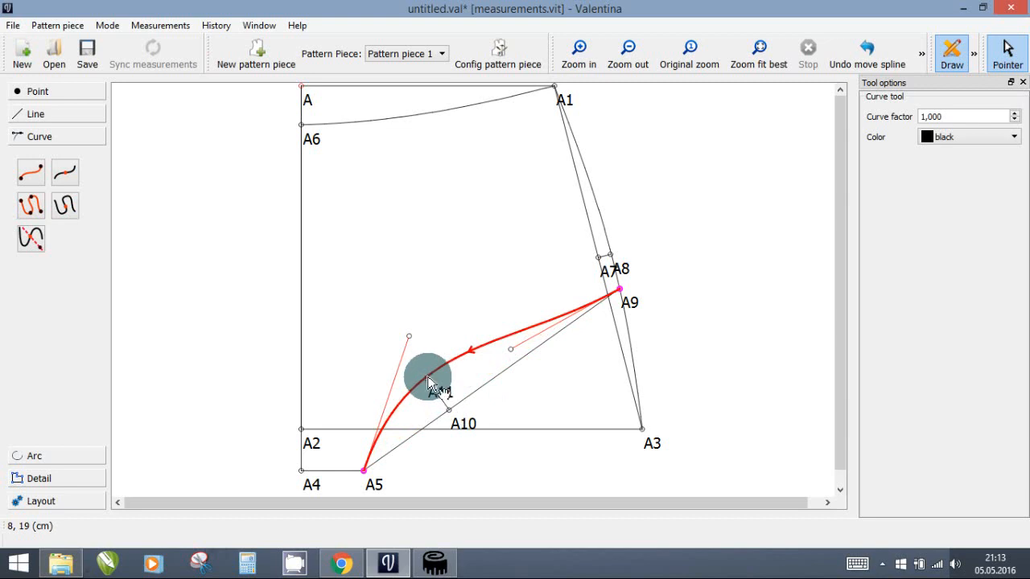
{"action": "left_click_drag", "start_coordinate": [516, 339], "coordinate": [516, 317]}
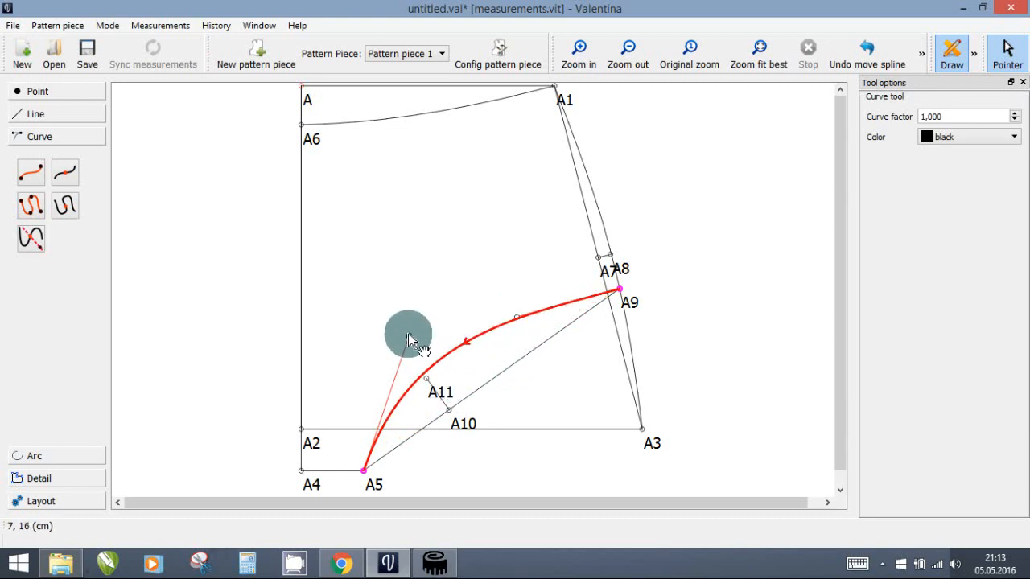
{"action": "left_click_drag", "start_coordinate": [408, 333], "coordinate": [372, 381]}
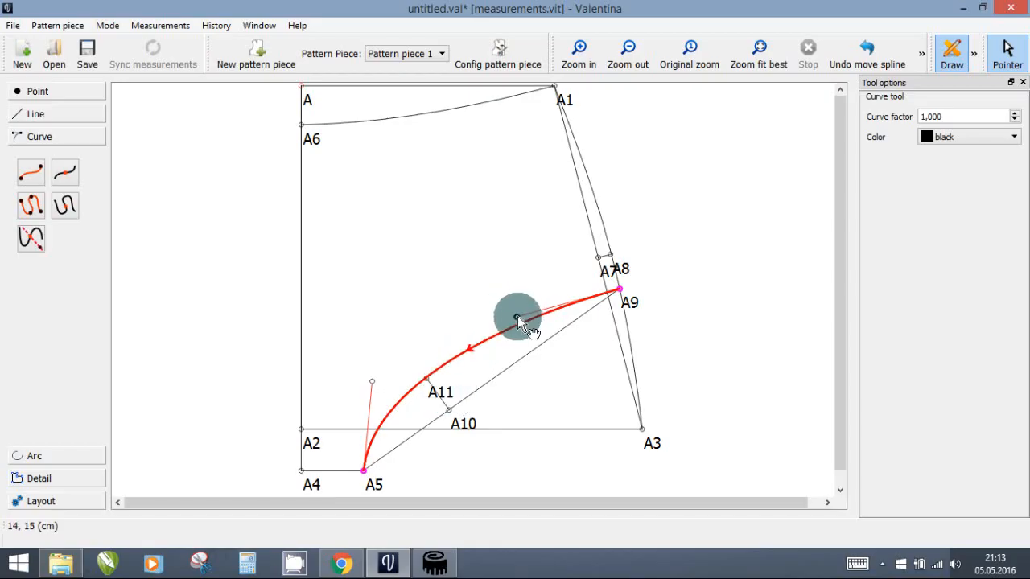
{"action": "mouse_move", "coordinate": [517, 317]}
{"action": "left_mouse_down"}
{"action": "mouse_move", "coordinate": [488, 332]}
{"action": "mouse_move", "coordinate": [510, 324]}
{"action": "left_mouse_up"}
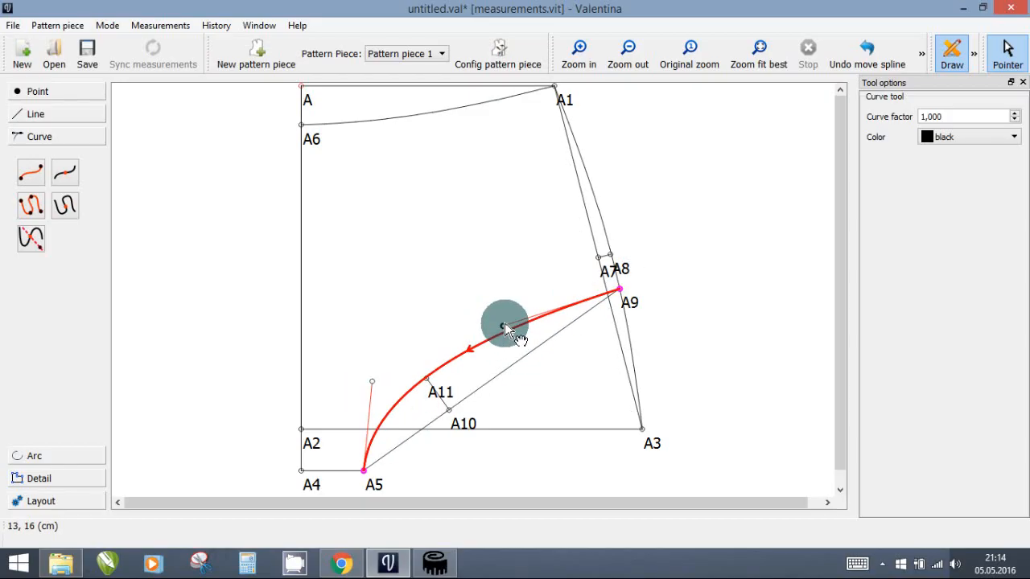
{"action": "left_click_drag", "start_coordinate": [504, 324], "coordinate": [510, 319]}
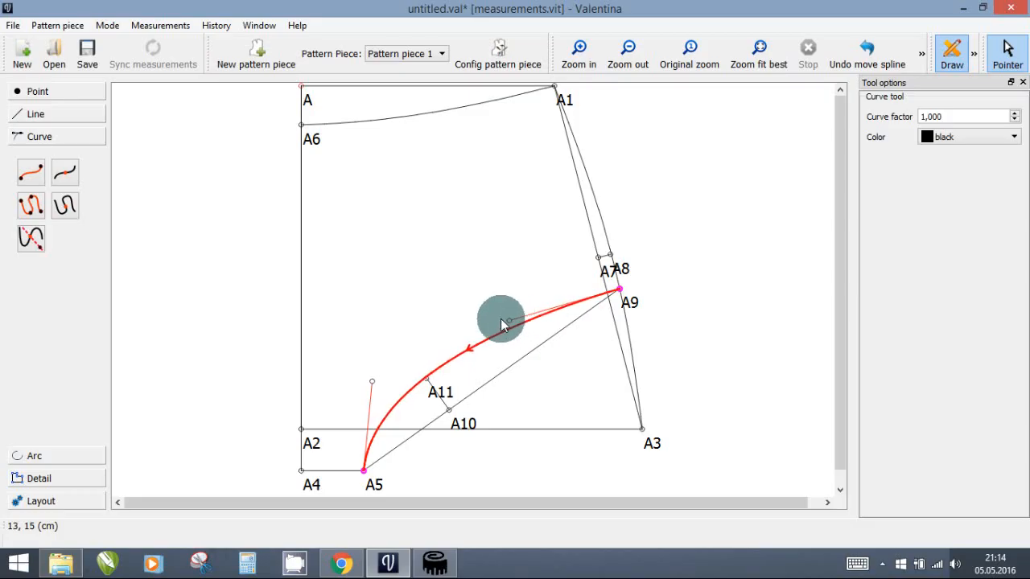
{"action": "key", "text": "Return"}
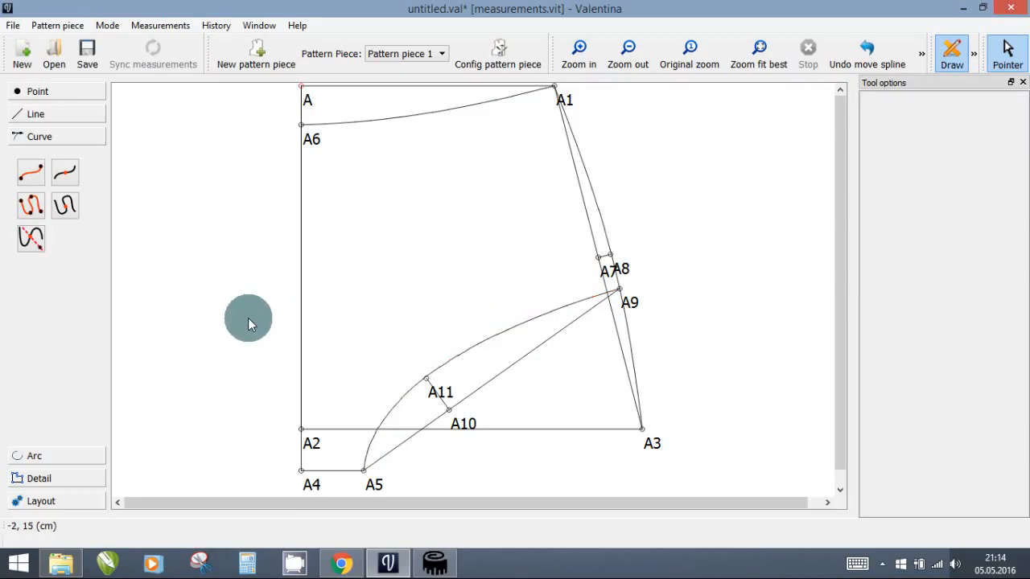
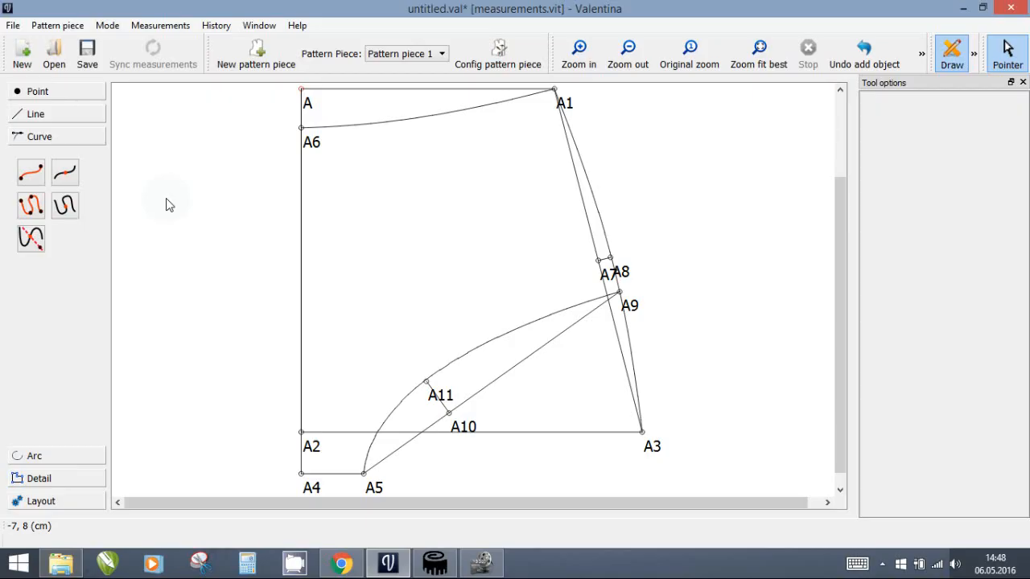
Add a point on the center line 1 cm from A6 in the direction of A.
{"action": "left_click", "coordinate": [55, 93]}
{"action": "left_click", "coordinate": [65, 128]}
{"action": "left_click", "coordinate": [301, 128]}
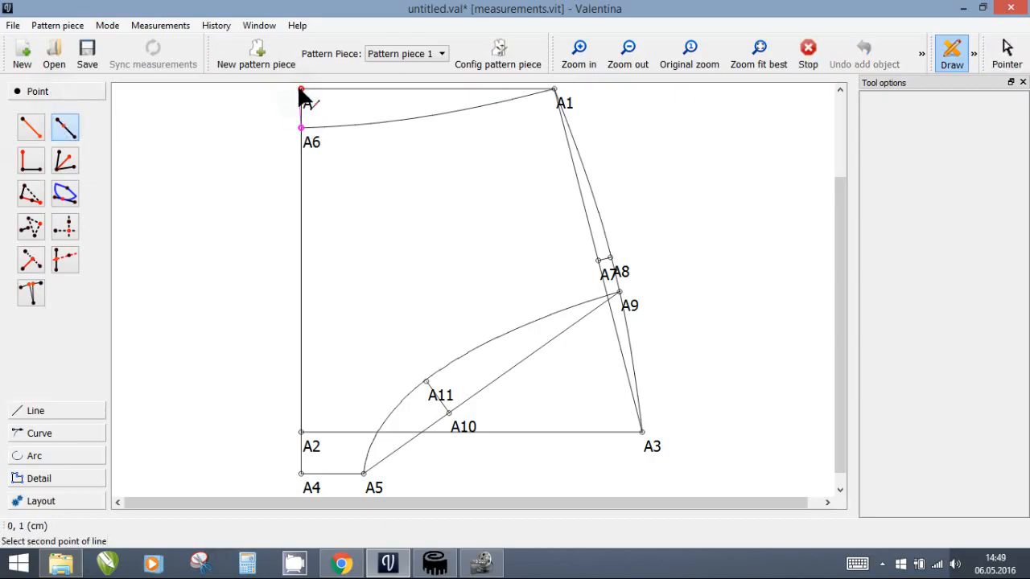
{"action": "left_click", "coordinate": [302, 90]}
{"action": "left_click", "coordinate": [548, 254]}
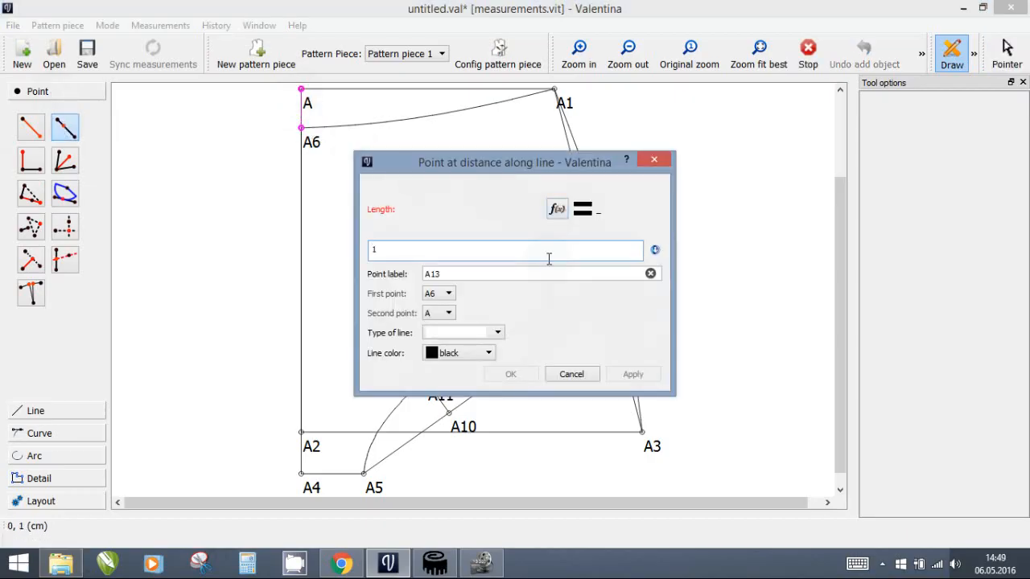
{"action": "type", "text": "1"}
{"action": "left_click", "coordinate": [521, 376]}
Draw a simple curve from A13 to A1 and bend it slightly downward, like the waist curve below it.
{"action": "left_click", "coordinate": [67, 435]}
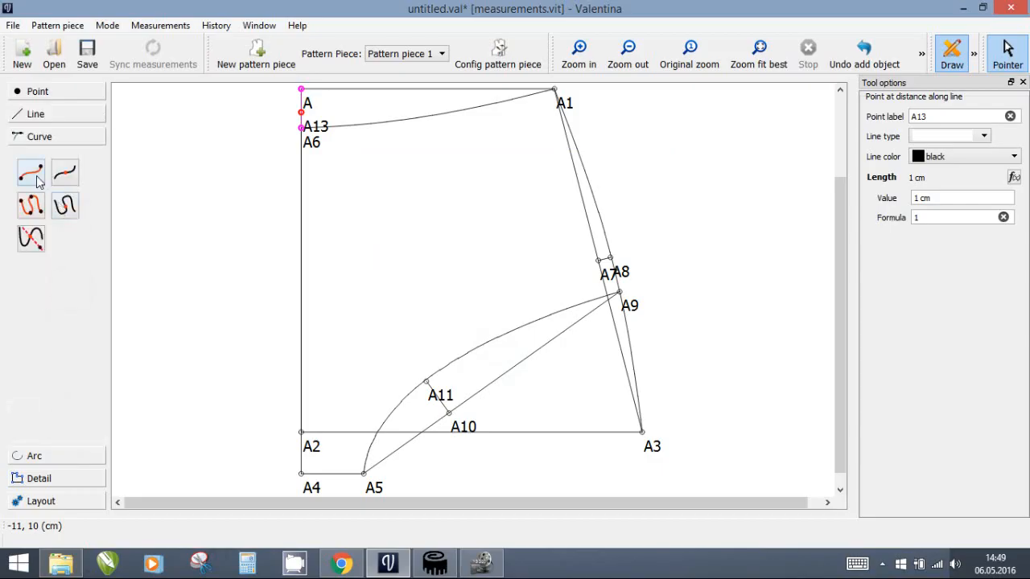
{"action": "left_click", "coordinate": [32, 175]}
{"action": "left_click", "coordinate": [302, 112]}
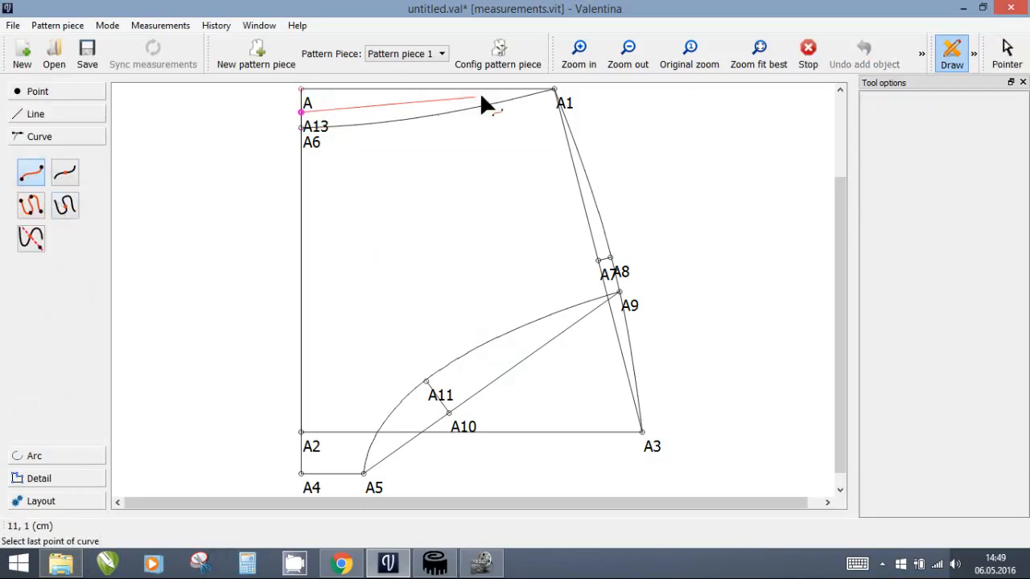
{"action": "left_click", "coordinate": [554, 90]}
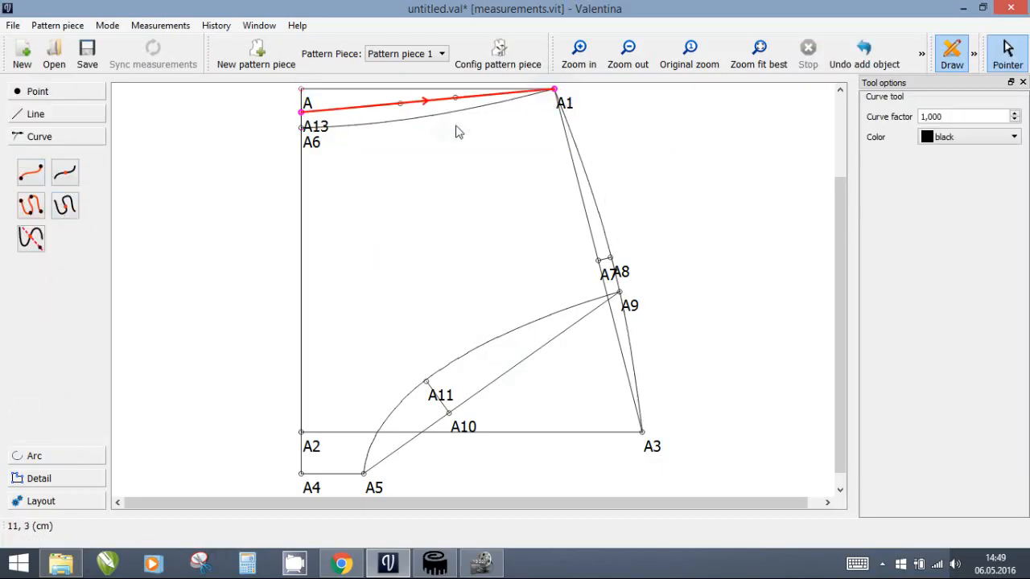
{"action": "left_click_drag", "start_coordinate": [408, 115], "coordinate": [409, 197]}
Start a point at distance and angle from A, setting its angle to 270°.
{"action": "scroll", "coordinate": [246, 194], "scroll_direction": "down", "scroll_amount": 2}
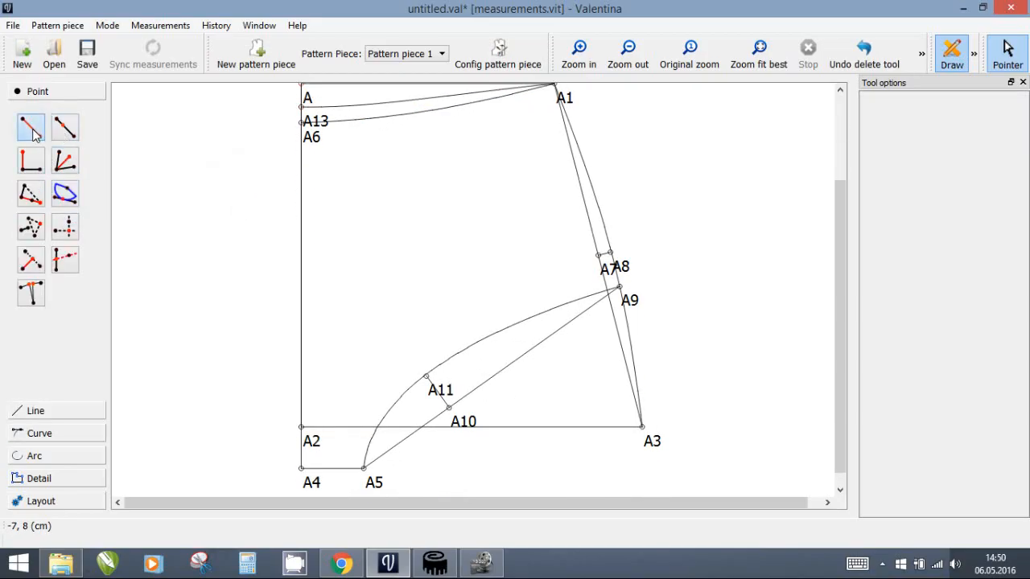
{"action": "left_click", "coordinate": [32, 129]}
{"action": "left_click", "coordinate": [301, 85]}
{"action": "left_click", "coordinate": [283, 315]}
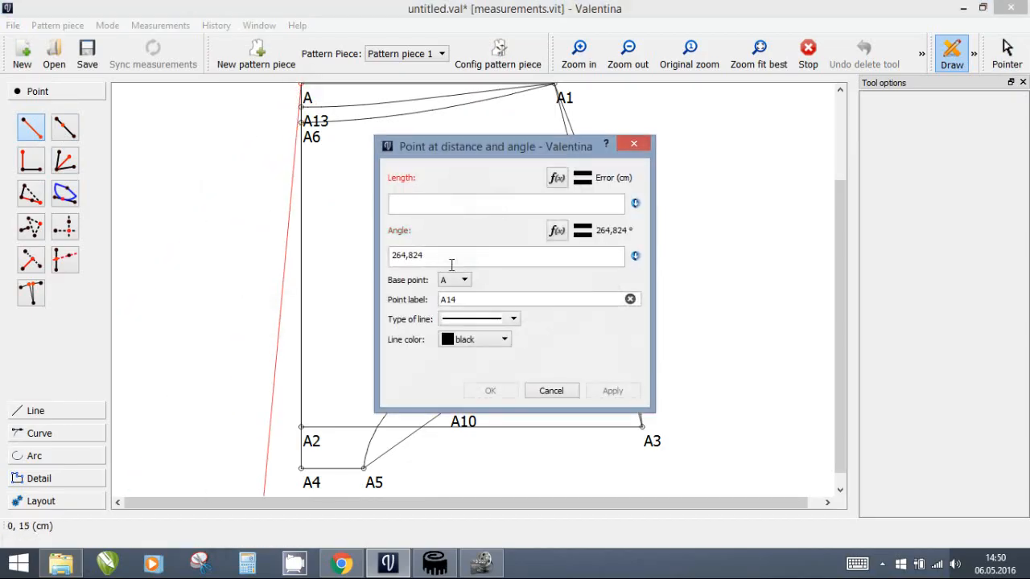
{"action": "left_click_drag", "start_coordinate": [451, 259], "coordinate": [372, 249]}
{"action": "type", "text": "270"}
{"action": "left_click", "coordinate": [557, 178]}
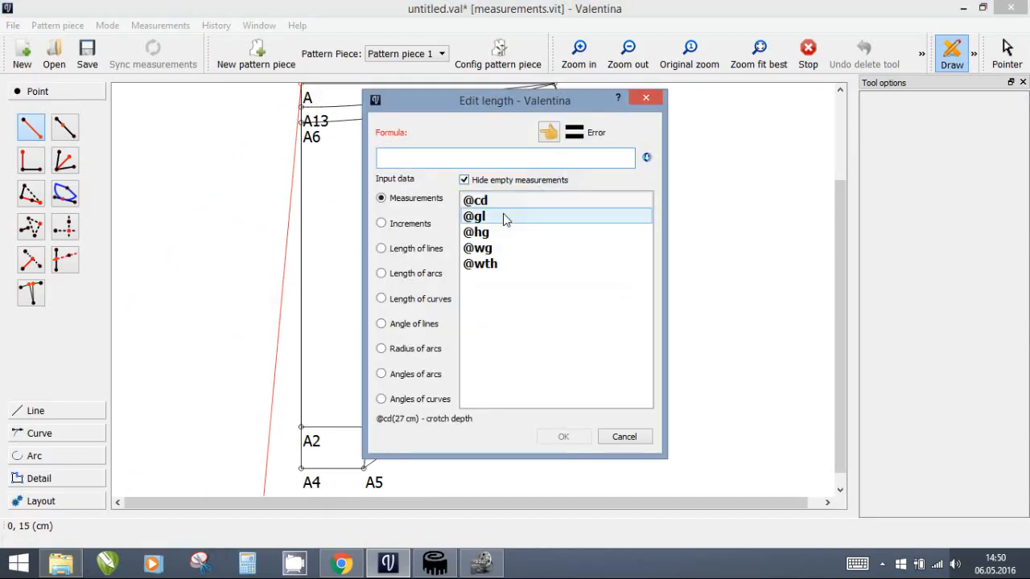
{"action": "left_click", "coordinate": [494, 201]}
{"action": "left_click", "coordinate": [548, 133]}
{"action": "type", "text": "+(1/4)*"}
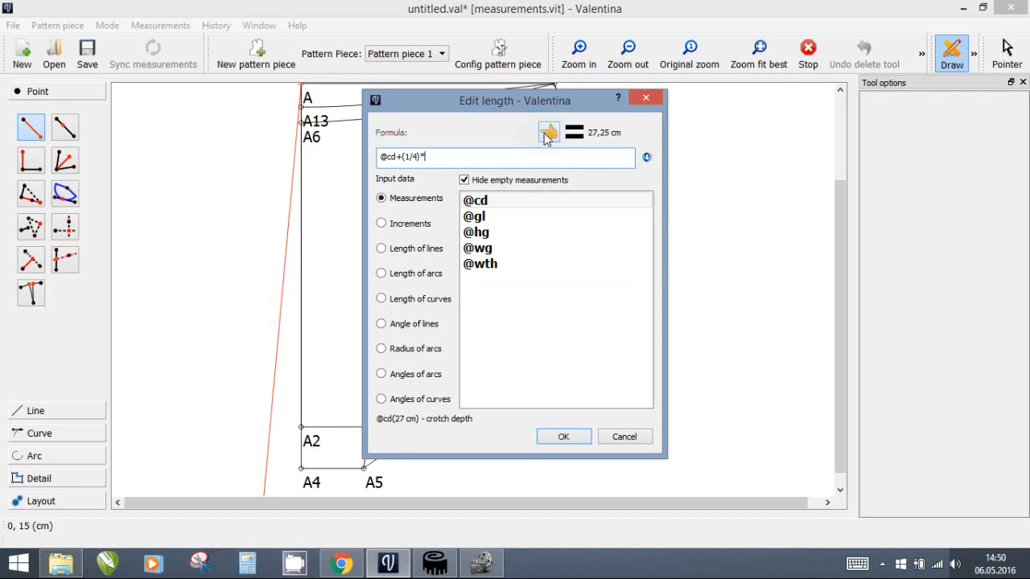
{"action": "left_click", "coordinate": [482, 217]}
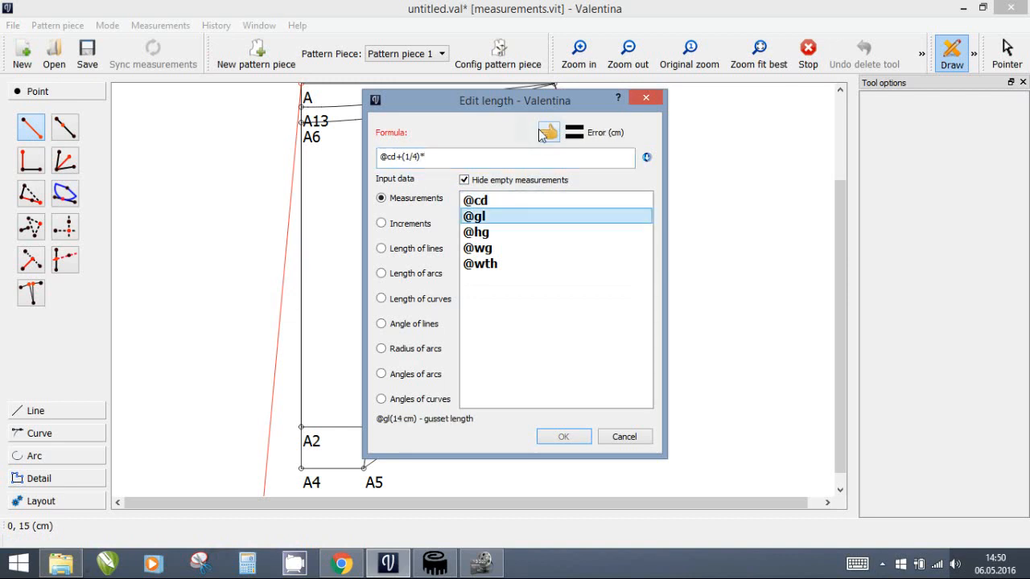
{"action": "left_click", "coordinate": [548, 134]}
{"action": "left_click", "coordinate": [563, 437]}
{"action": "left_click", "coordinate": [490, 390]}
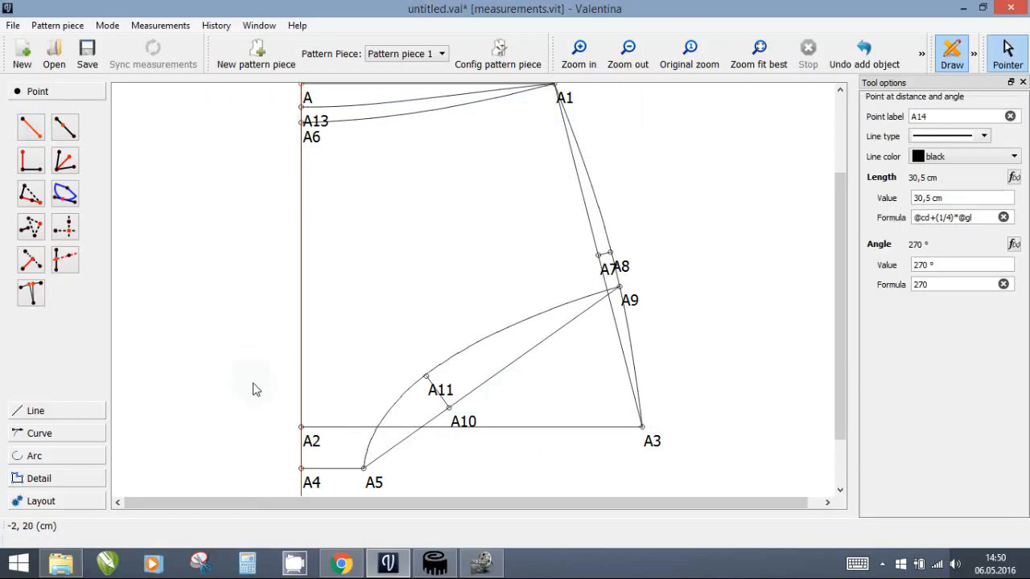
Add a point at distance and angle from A14 with an angle of 0° and a length of 55 cm.
{"action": "scroll", "coordinate": [249, 368], "scroll_direction": "down", "scroll_amount": 3}
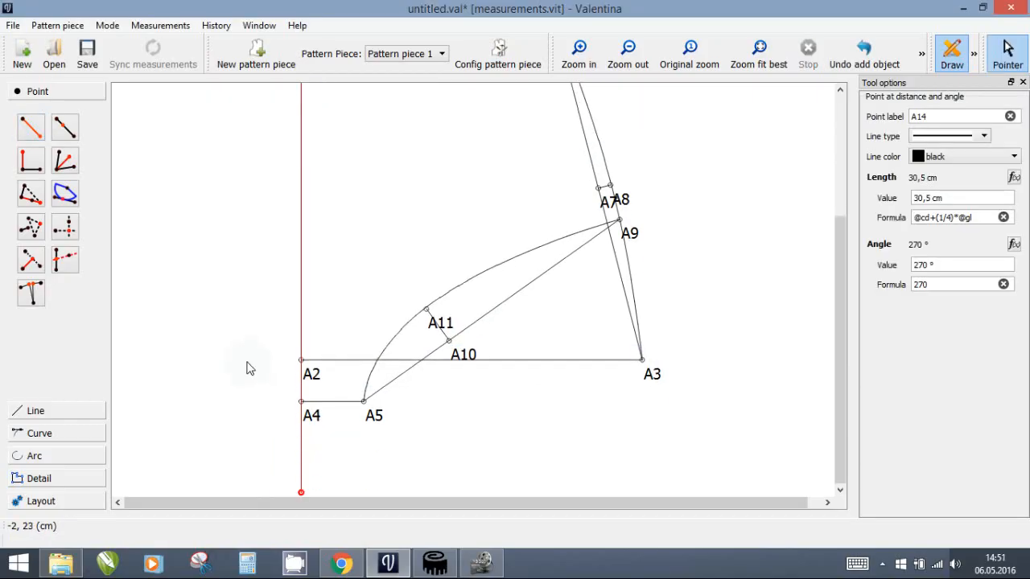
{"action": "left_click", "coordinate": [30, 128]}
{"action": "left_click", "coordinate": [301, 493]}
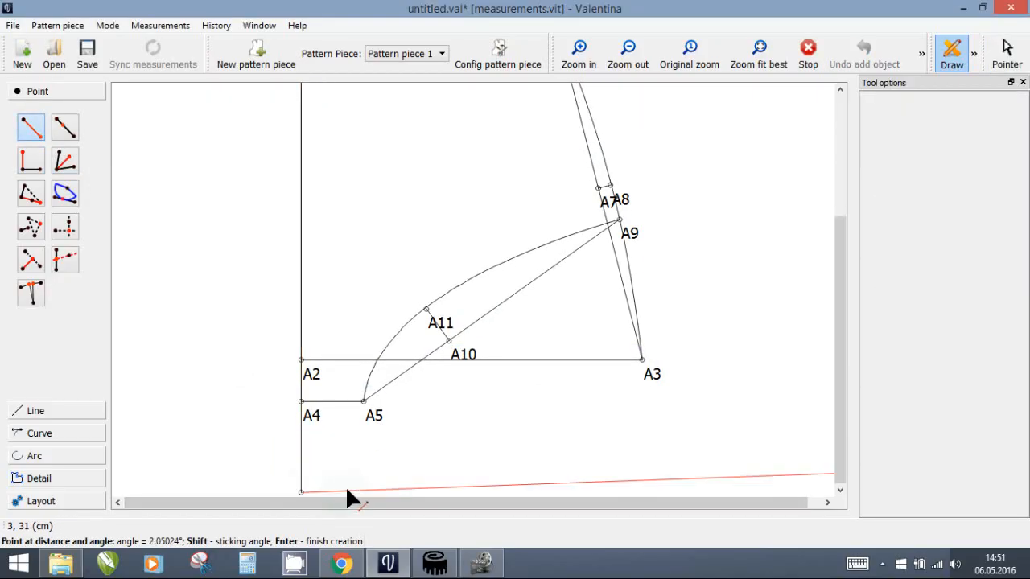
{"action": "left_click", "coordinate": [347, 494]}
{"action": "left_click_drag", "start_coordinate": [434, 256], "coordinate": [387, 261]}
{"action": "type", "text": "0"}
{"action": "left_click", "coordinate": [425, 205]}
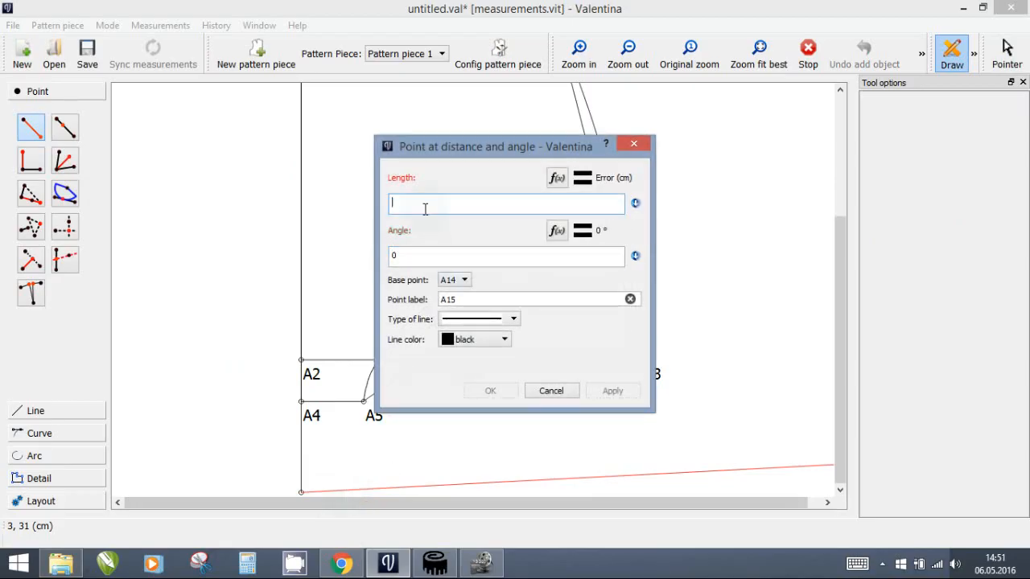
{"action": "type", "text": "55"}
{"action": "left_click", "coordinate": [502, 390]}
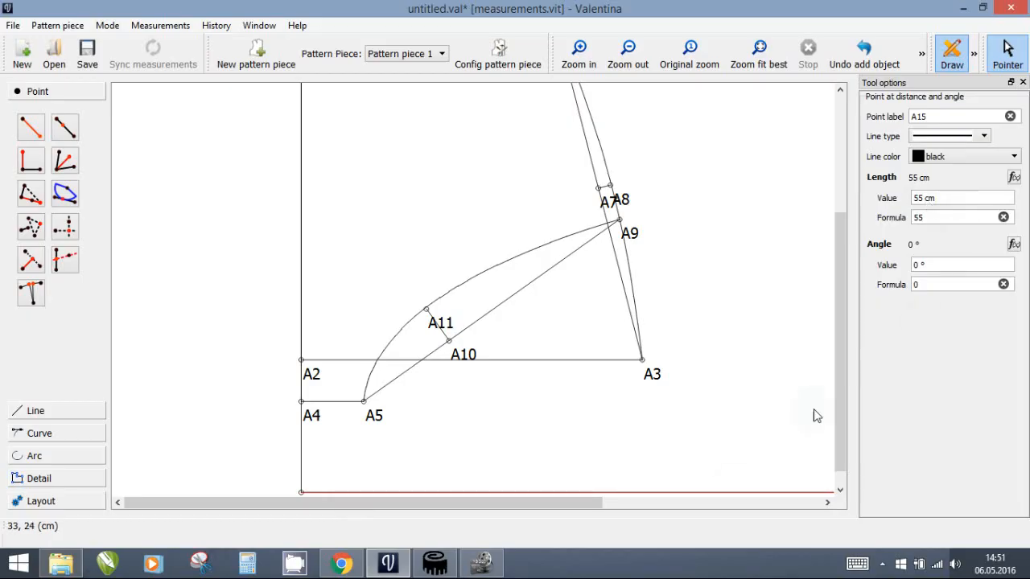
{"action": "scroll", "coordinate": [501, 414], "scroll_direction": "down", "scroll_amount": 1}
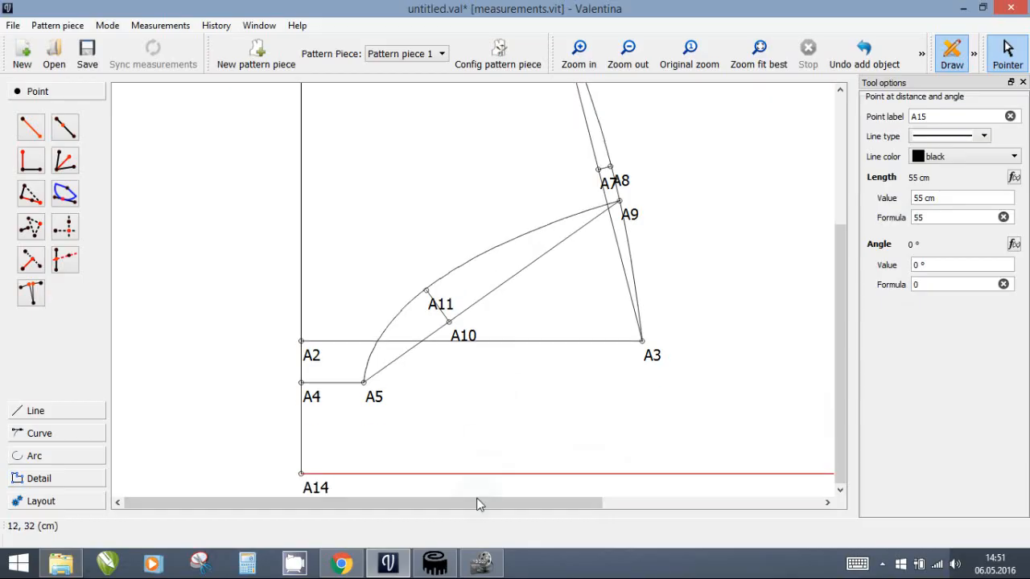
{"action": "left_click_drag", "start_coordinate": [476, 504], "coordinate": [441, 505]}
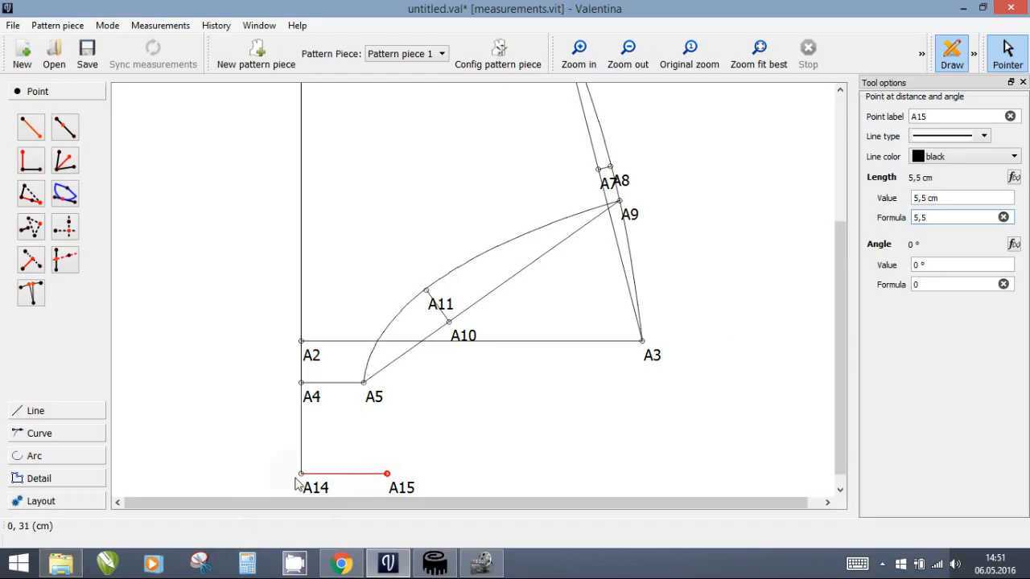
Add a point at distance and angle from A15 with a length of 1 cm and an angle of 270°.
{"action": "left_click", "coordinate": [31, 127]}
{"action": "left_click", "coordinate": [386, 474]}
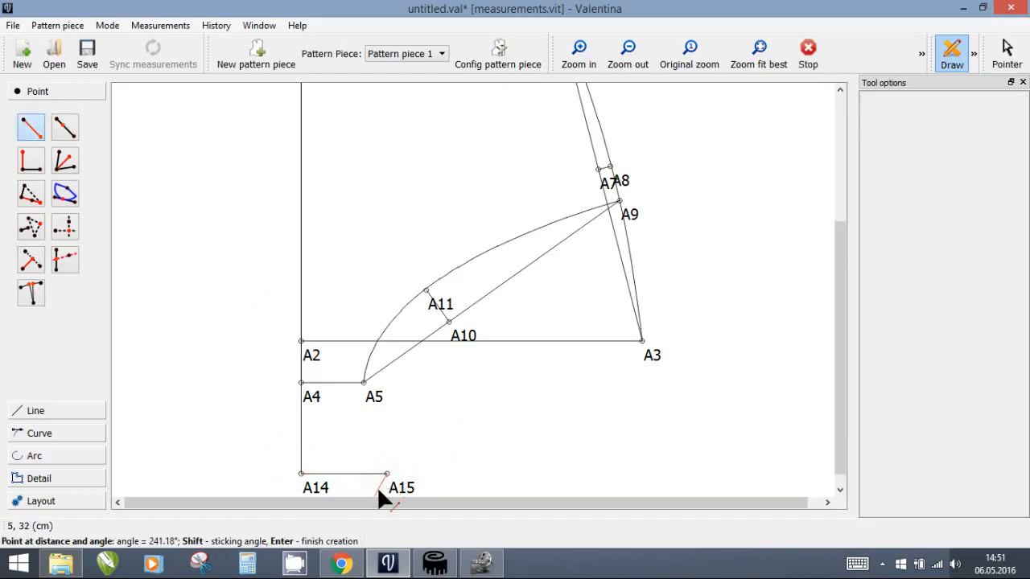
{"action": "left_click", "coordinate": [382, 491]}
{"action": "left_click", "coordinate": [429, 204]}
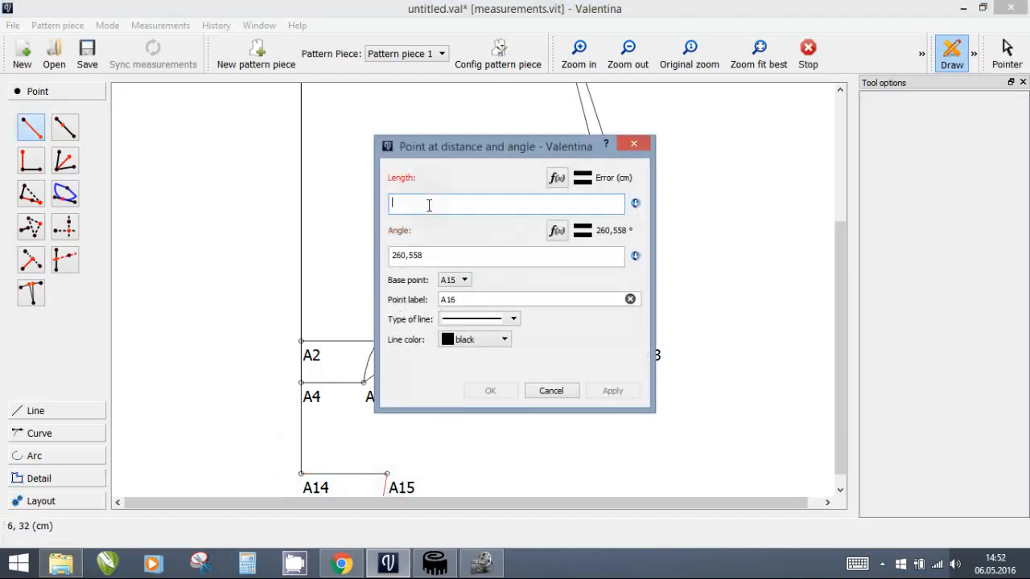
{"action": "type", "text": "1"}
{"action": "left_click", "coordinate": [419, 255]}
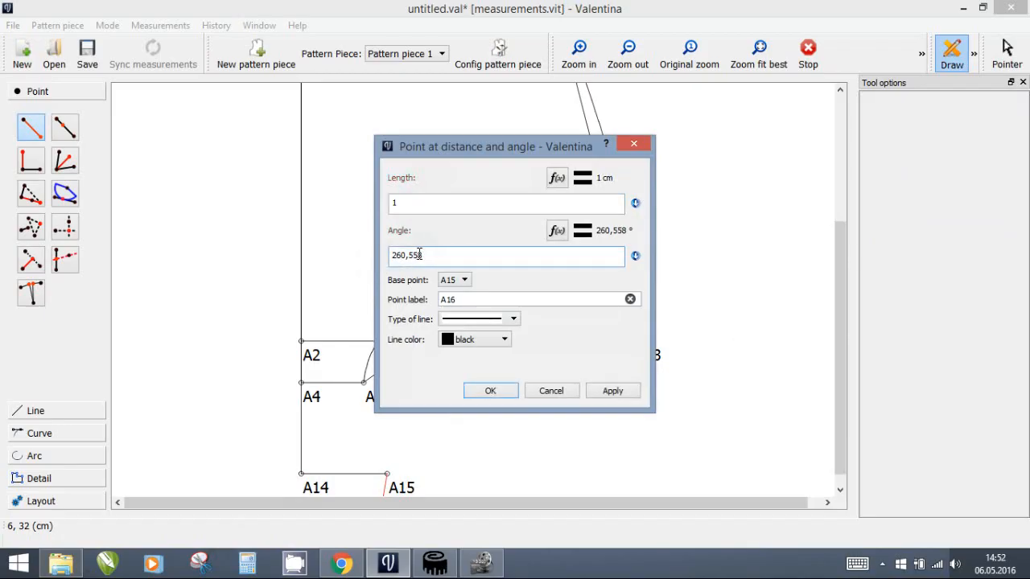
{"action": "left_click_drag", "start_coordinate": [419, 255], "coordinate": [383, 255]}
{"action": "type", "text": "270"}
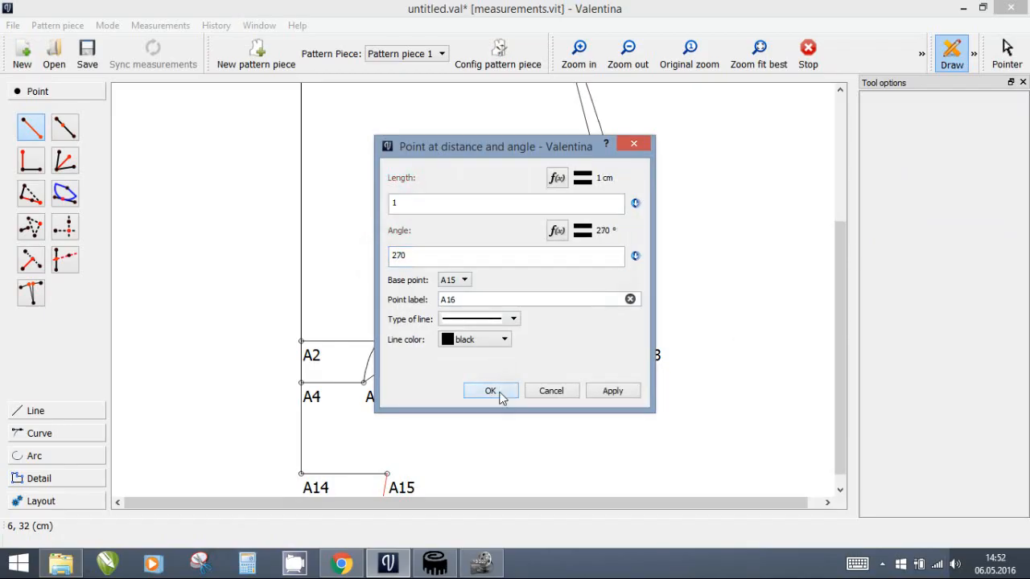
{"action": "left_click", "coordinate": [490, 391]}
Draw a simple curve from A16 to A14 and bow it slightly upward, leaving A14 almost horizontally.
{"action": "left_click", "coordinate": [39, 433]}
{"action": "left_click", "coordinate": [31, 172]}
{"action": "left_click", "coordinate": [388, 408]}
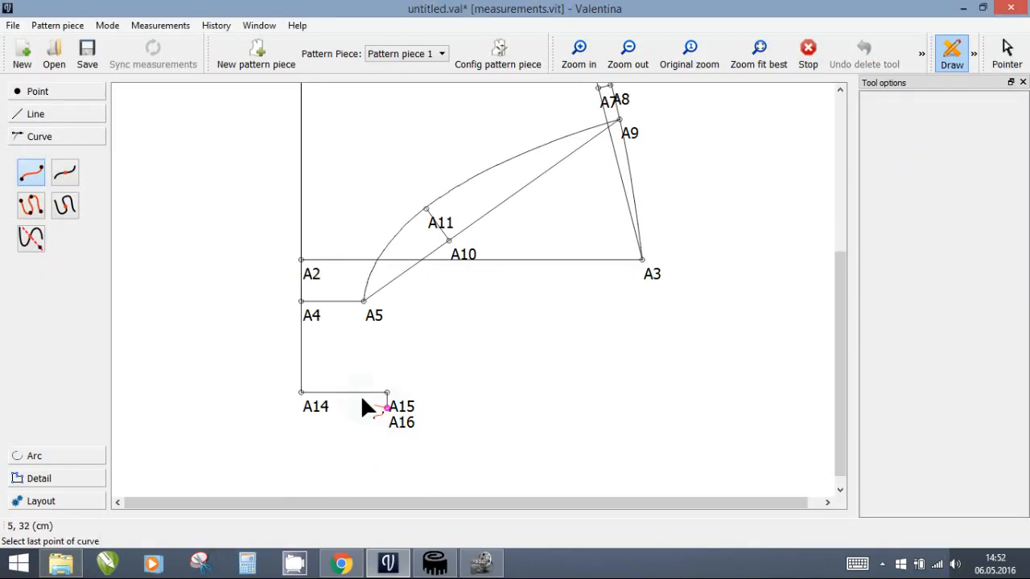
{"action": "left_click", "coordinate": [301, 394]}
{"action": "left_click_drag", "start_coordinate": [338, 402], "coordinate": [359, 405]}
{"action": "left_click", "coordinate": [429, 379]}
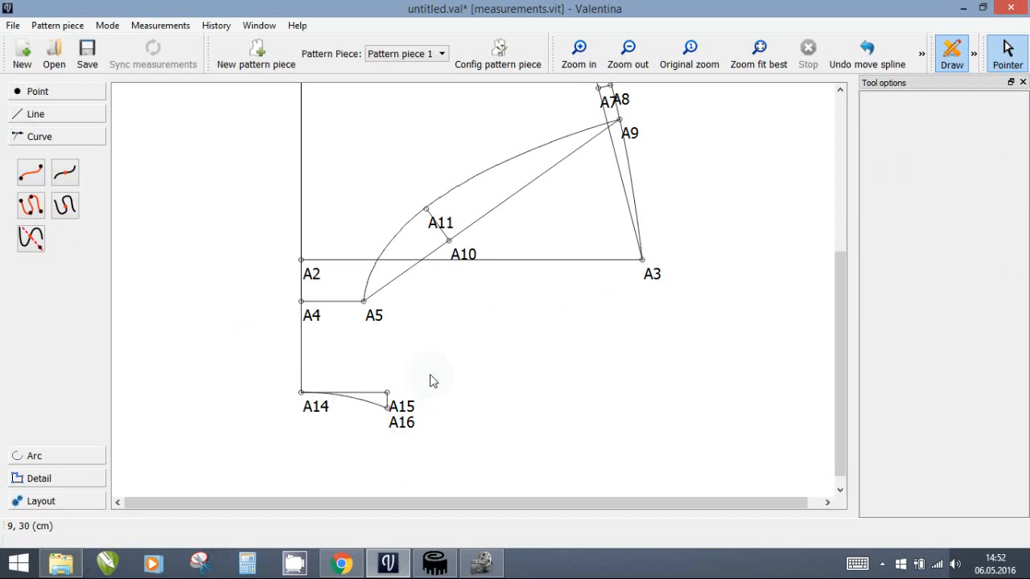
Segment the simple curve from A9 to A5 with a point at a length of 2 cm from A9.
{"action": "scroll", "coordinate": [444, 394], "scroll_direction": "up", "scroll_amount": 3}
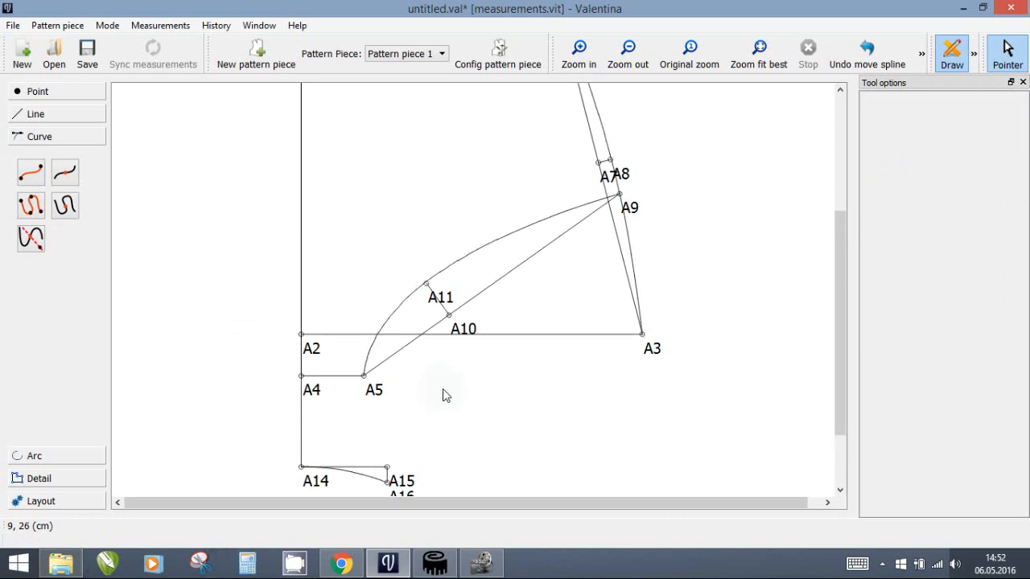
{"action": "left_click", "coordinate": [65, 171]}
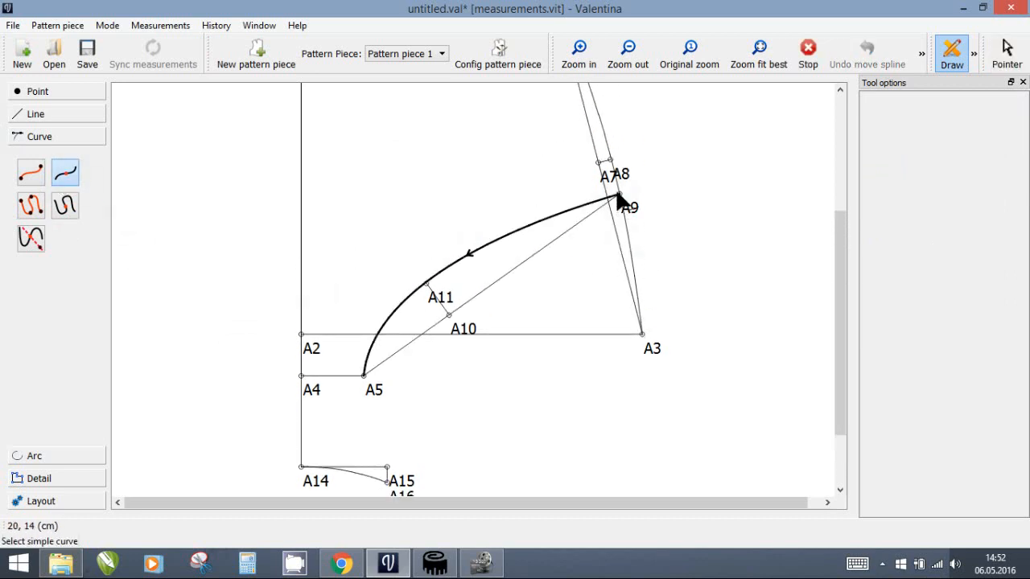
{"action": "left_click", "coordinate": [589, 203]}
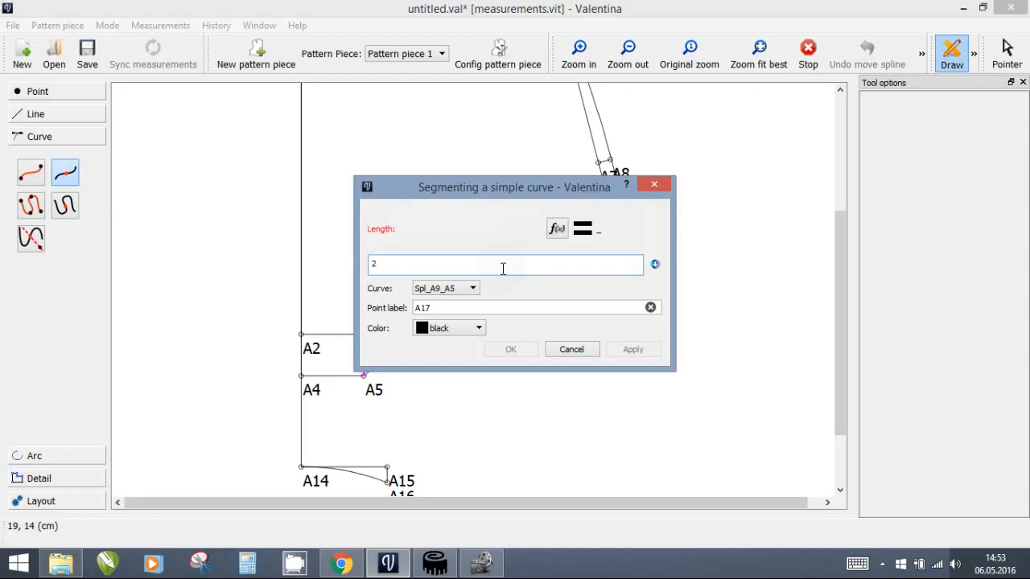
{"action": "left_click", "coordinate": [507, 348]}
Draw a straight line between points A17 and A16.
{"action": "left_click", "coordinate": [49, 95]}
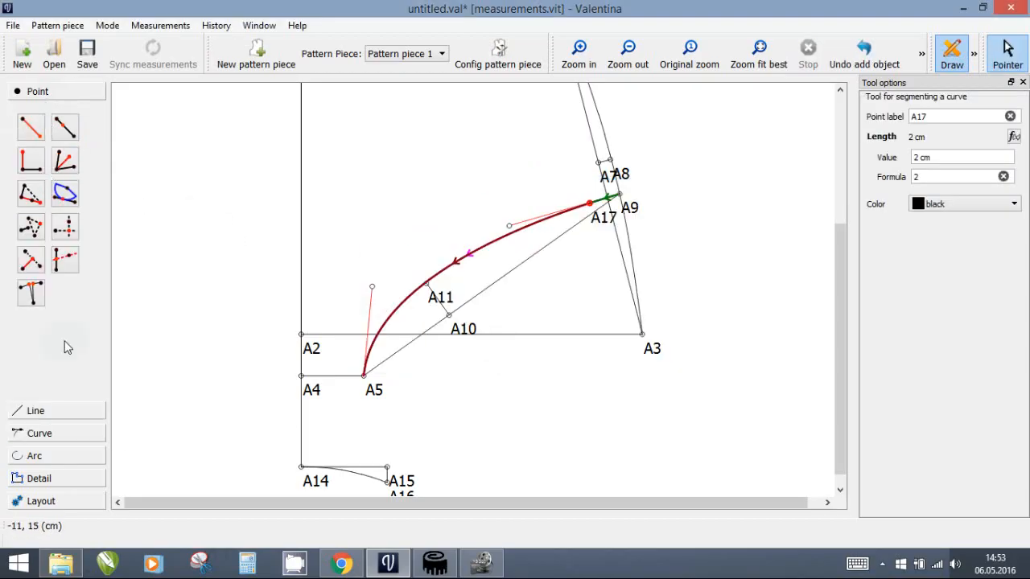
{"action": "left_click", "coordinate": [58, 411]}
{"action": "left_click", "coordinate": [31, 150]}
{"action": "left_click", "coordinate": [590, 203]}
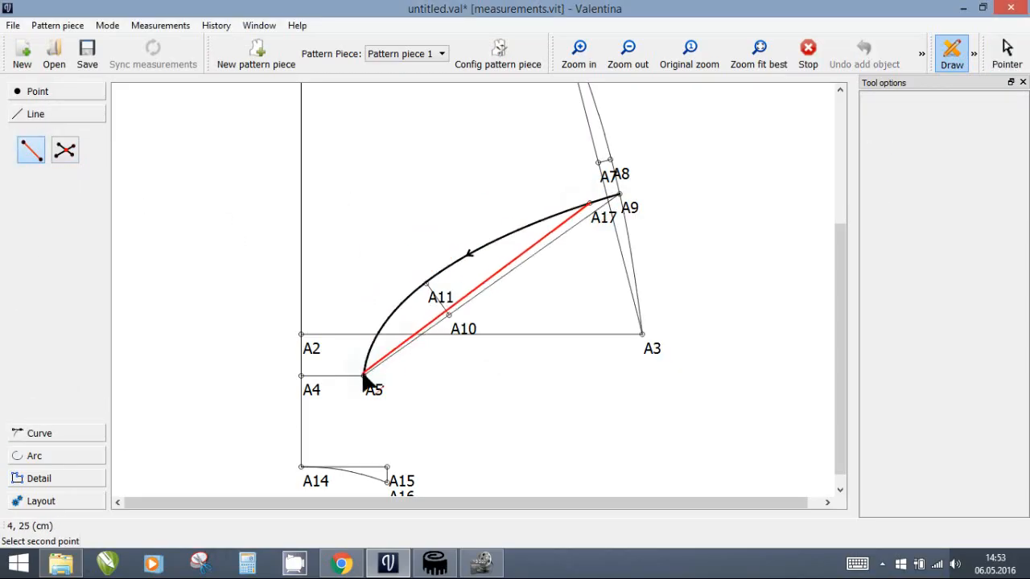
{"action": "left_click", "coordinate": [389, 484]}
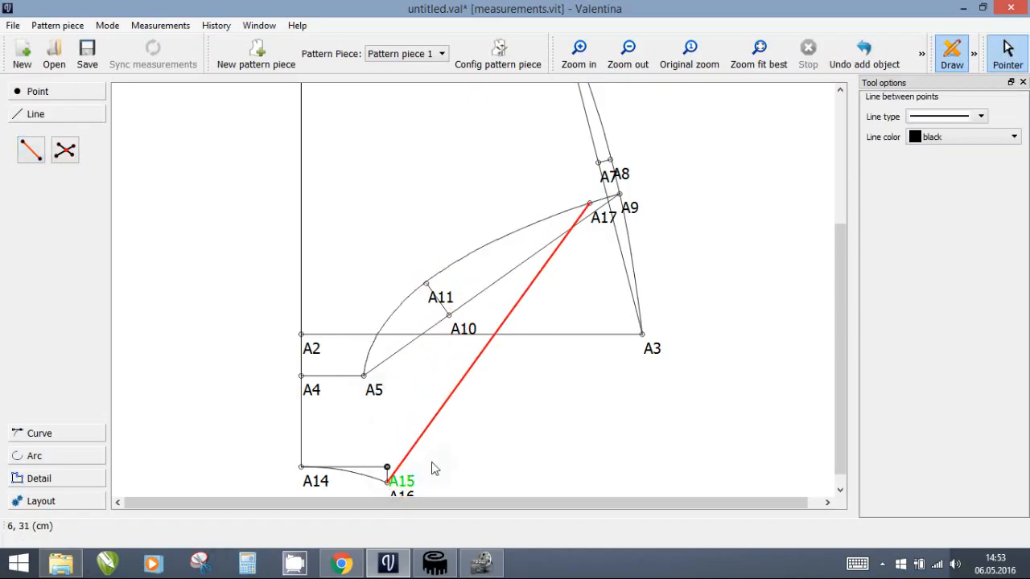
Add a point at distance along the line from A17 towards A16 with a length of 2 cm.
{"action": "left_click", "coordinate": [56, 92]}
{"action": "left_click", "coordinate": [64, 127]}
{"action": "left_click", "coordinate": [590, 203]}
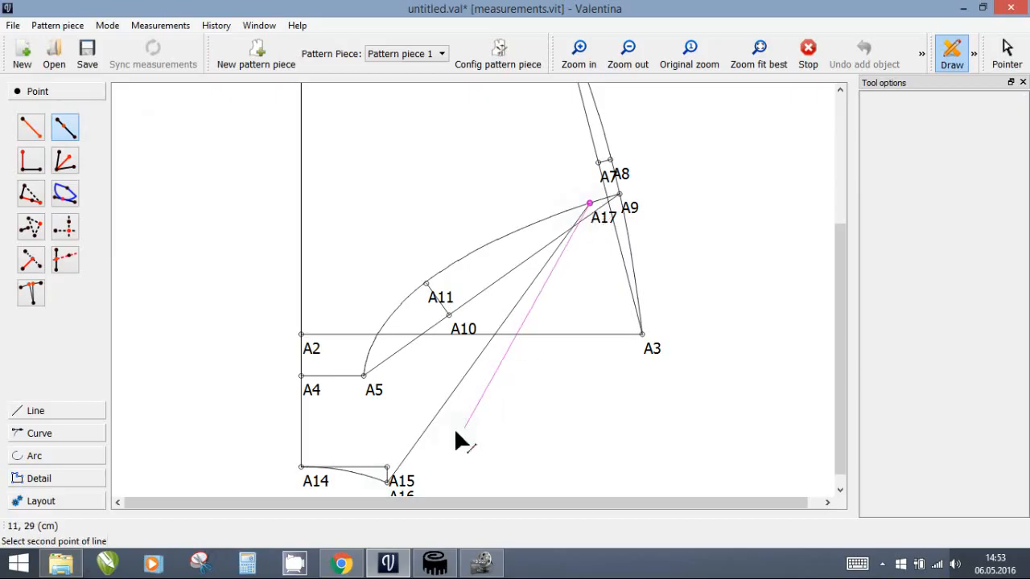
{"action": "left_click", "coordinate": [388, 484]}
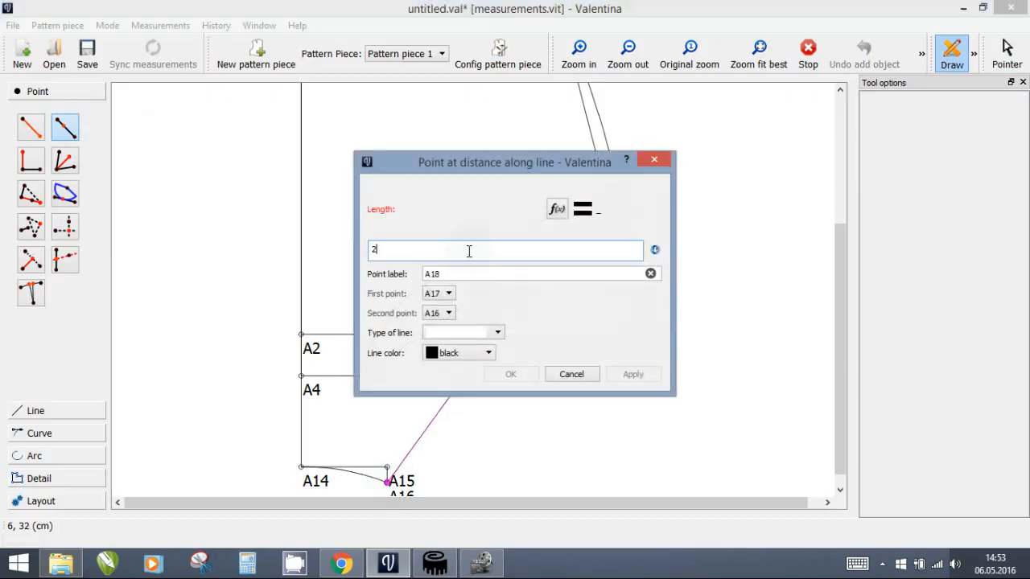
{"action": "type", "text": "2"}
{"action": "left_click", "coordinate": [511, 374]}
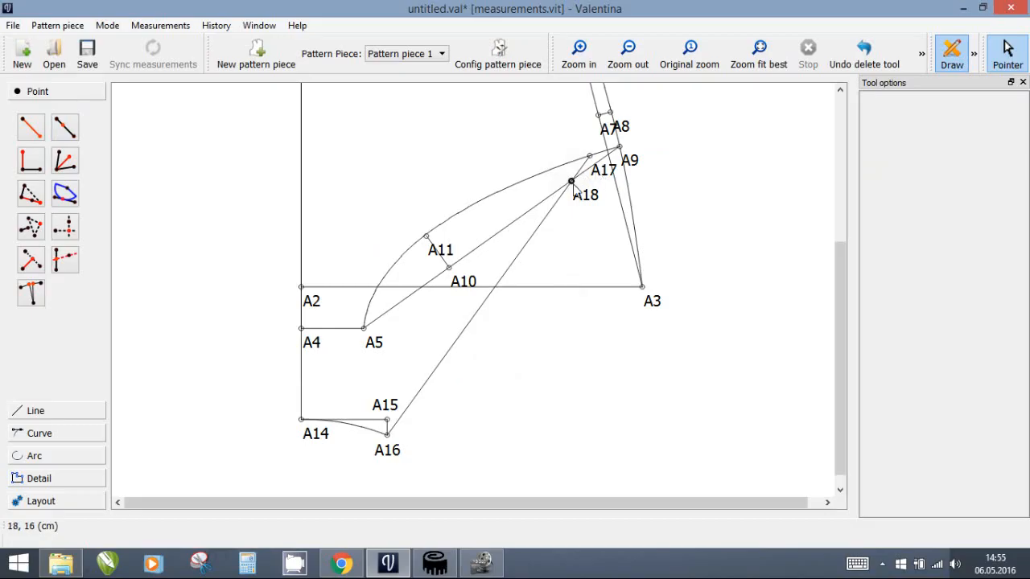
Draw a straight line between points A18 and A16.
{"action": "left_click", "coordinate": [473, 319]}
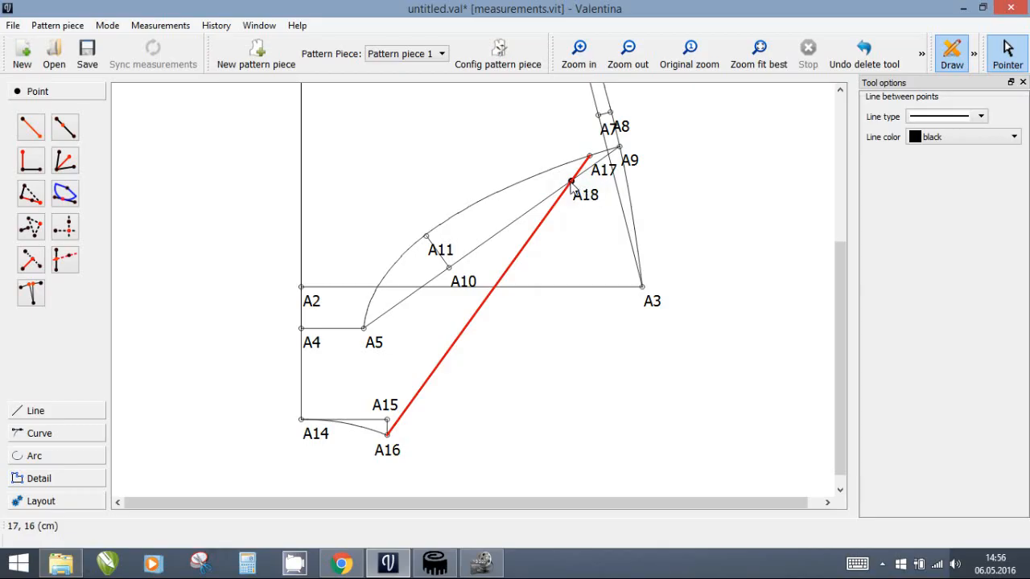
{"action": "left_click", "coordinate": [387, 435]}
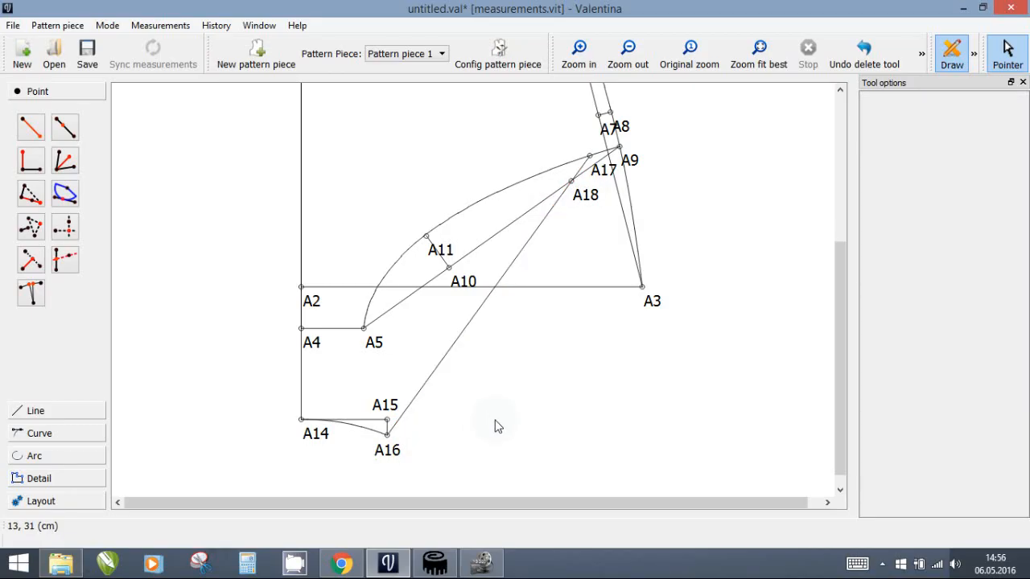
{"action": "left_click", "coordinate": [72, 413]}
{"action": "left_click", "coordinate": [30, 150]}
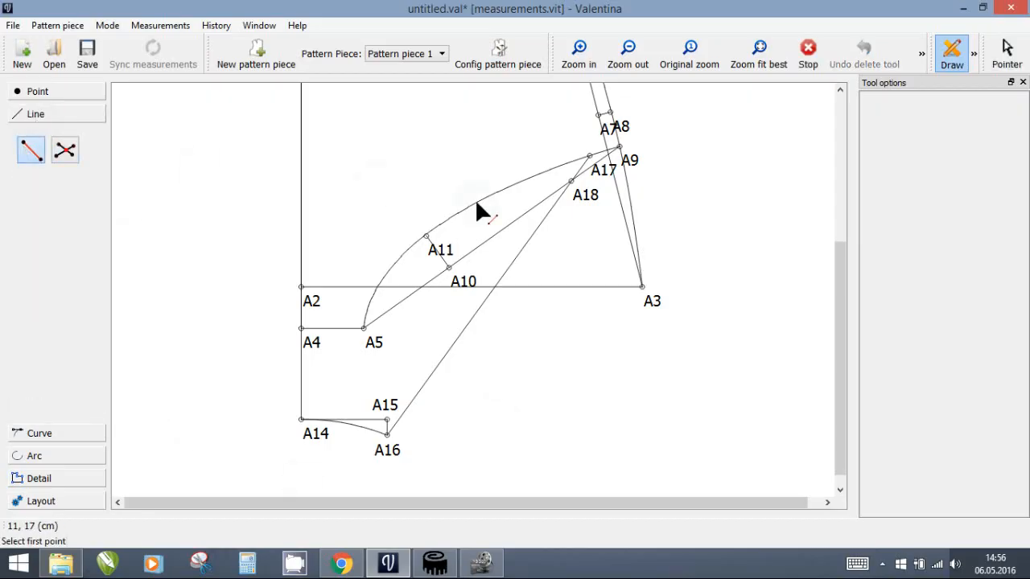
{"action": "left_click", "coordinate": [569, 184]}
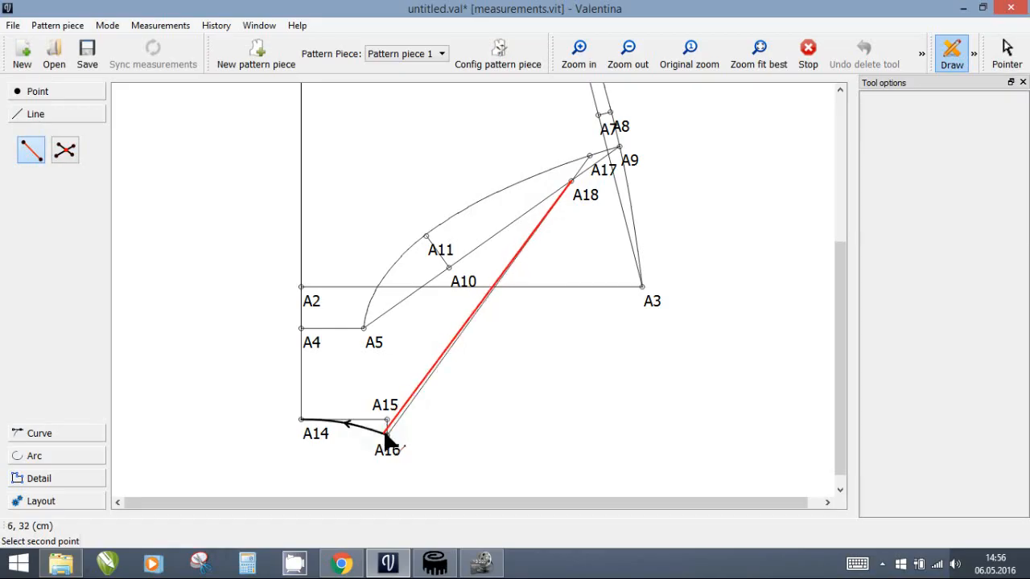
{"action": "left_click", "coordinate": [387, 435]}
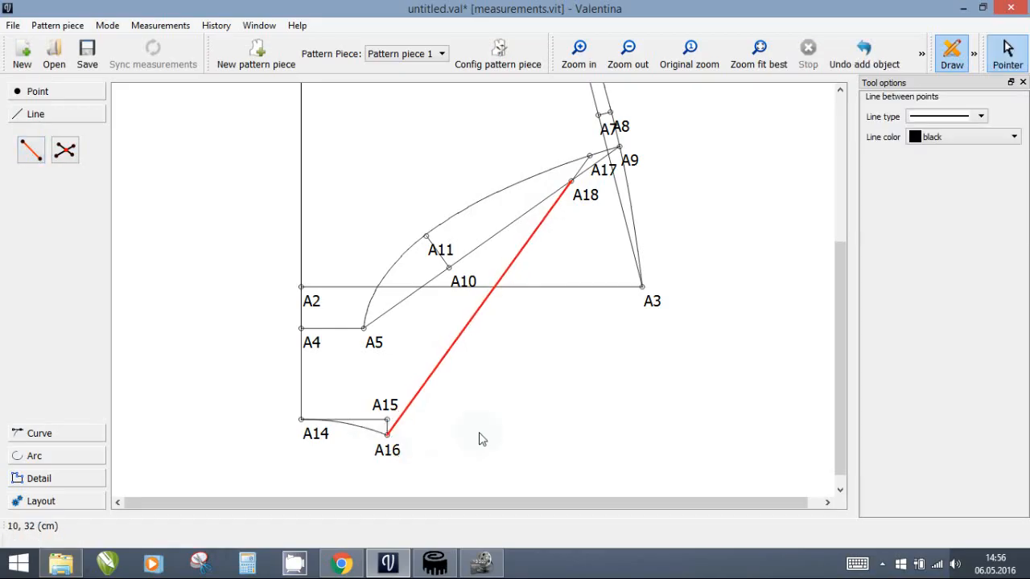
Add a point midway along the line from A18 to A16, using the length formula Line_A18_A16/2.
{"action": "left_click", "coordinate": [37, 91]}
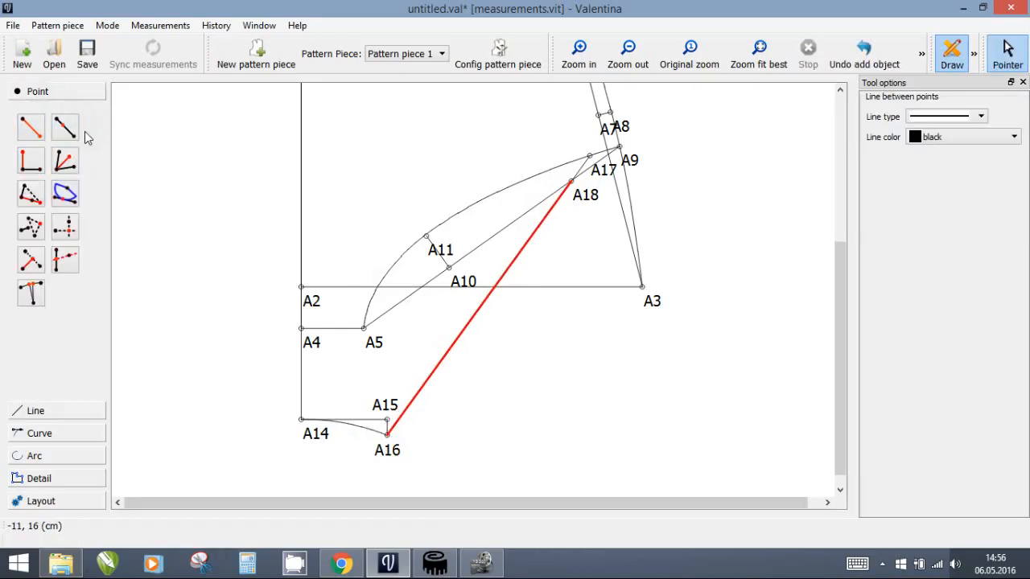
{"action": "left_click", "coordinate": [68, 133]}
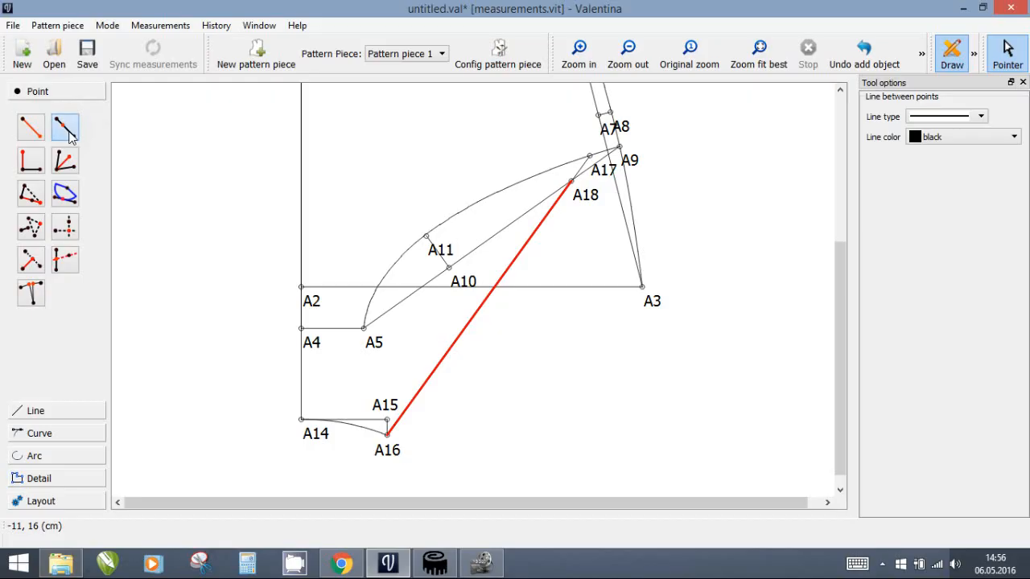
{"action": "left_click", "coordinate": [571, 184]}
{"action": "left_click", "coordinate": [387, 435]}
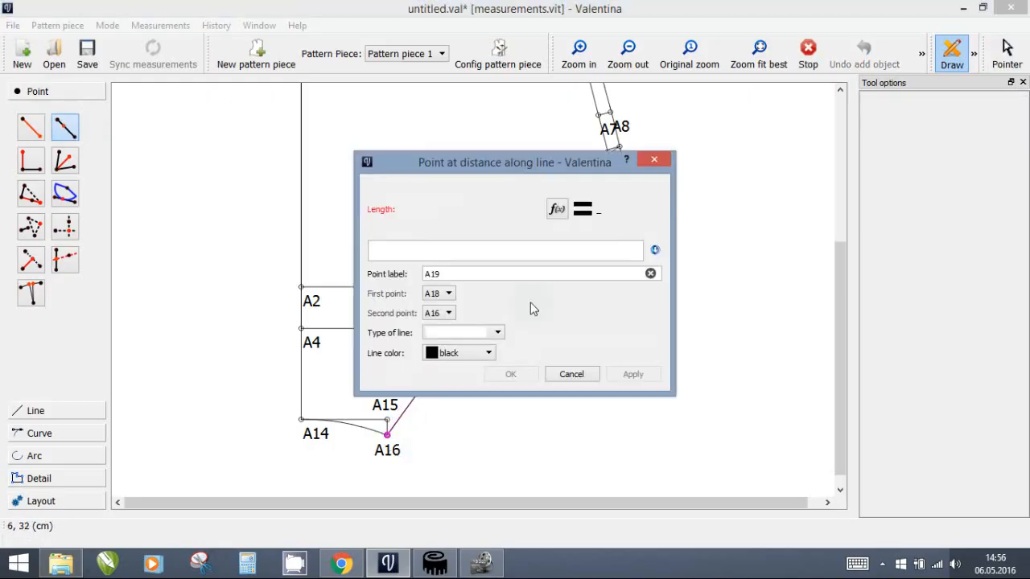
{"action": "left_click", "coordinate": [556, 209]}
{"action": "left_click", "coordinate": [383, 249]}
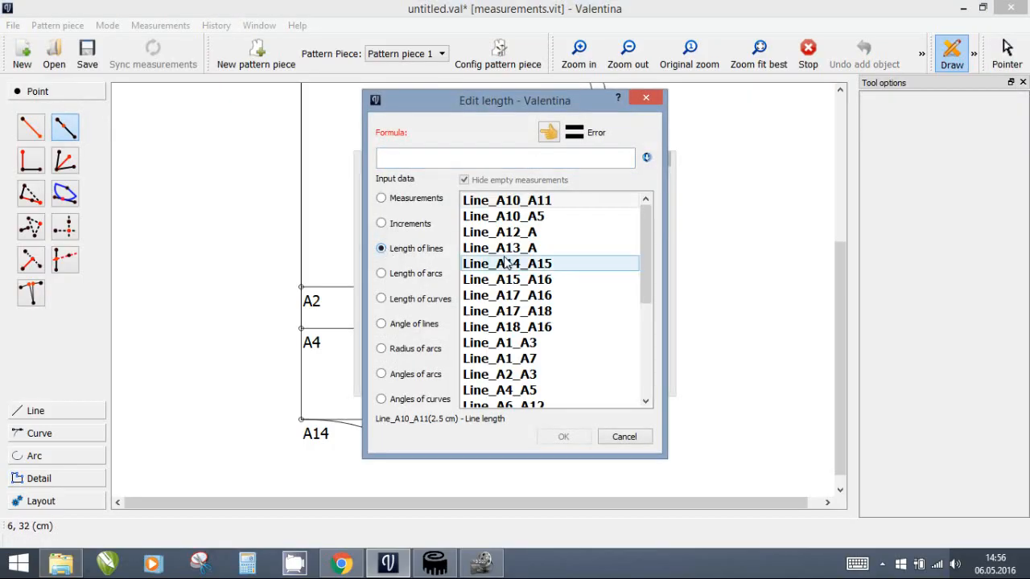
{"action": "double_click", "coordinate": [563, 327]}
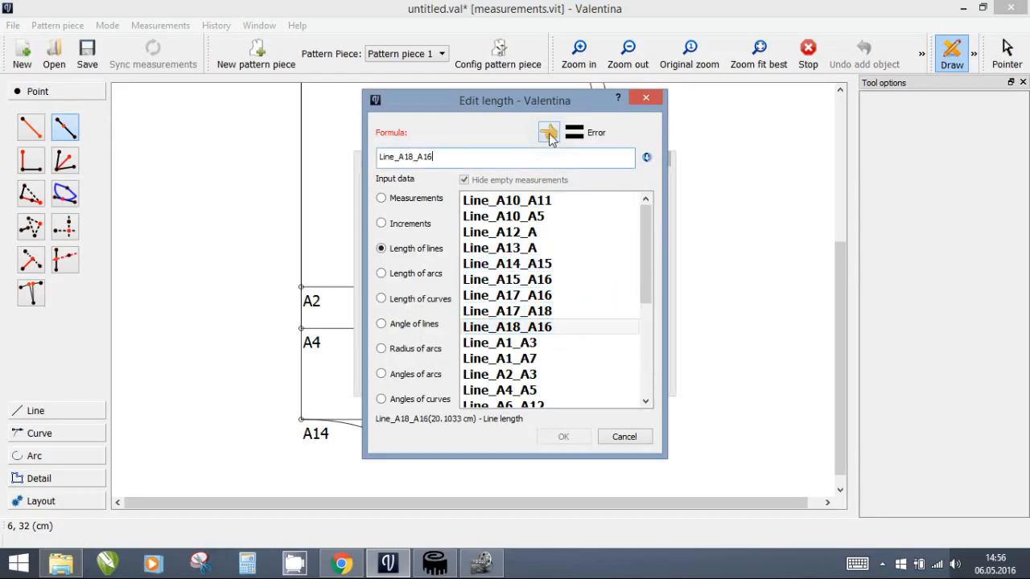
{"action": "type", "text": "/2"}
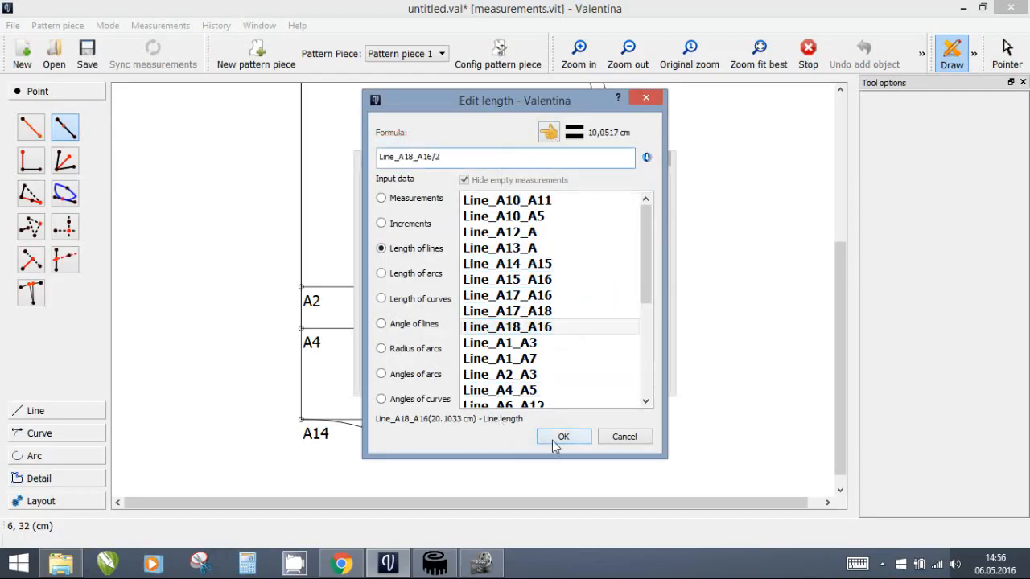
{"action": "left_click", "coordinate": [562, 436]}
{"action": "left_click", "coordinate": [507, 374]}
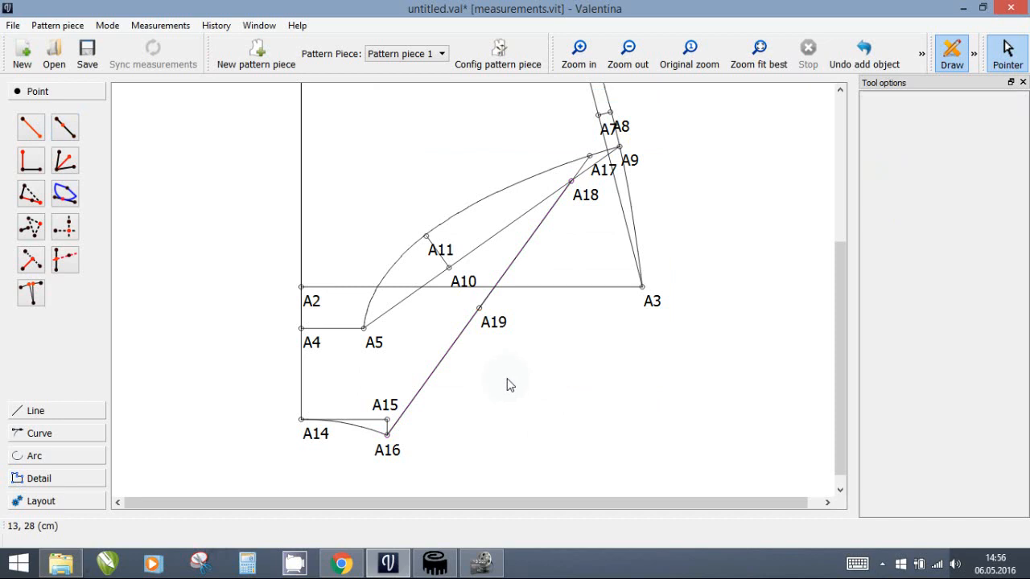
Add a point along the perpendicular at A19, with A16 as second point and a length of 1.5 cm.
{"action": "left_click", "coordinate": [32, 162]}
{"action": "left_click", "coordinate": [476, 310]}
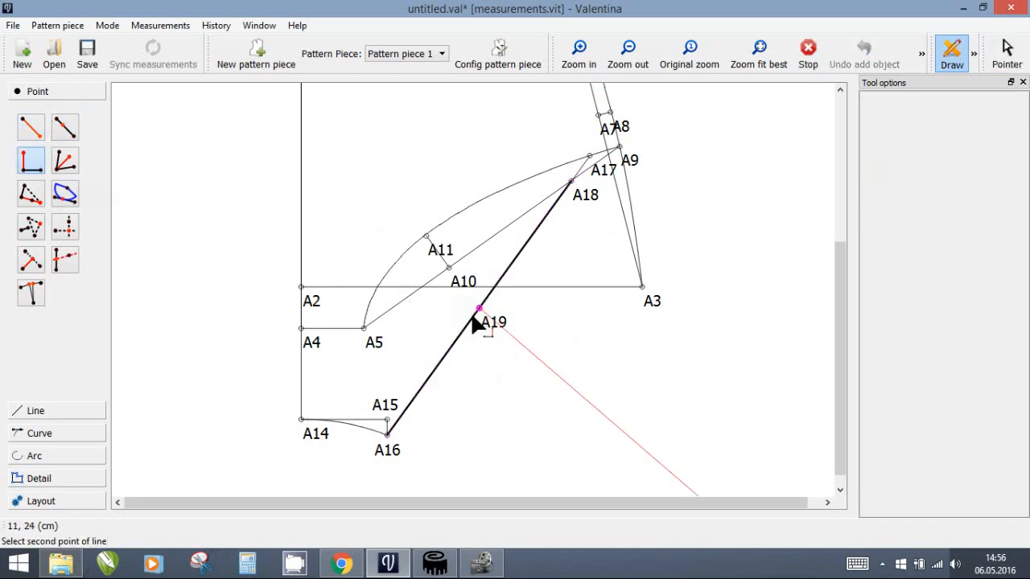
{"action": "left_click", "coordinate": [388, 435]}
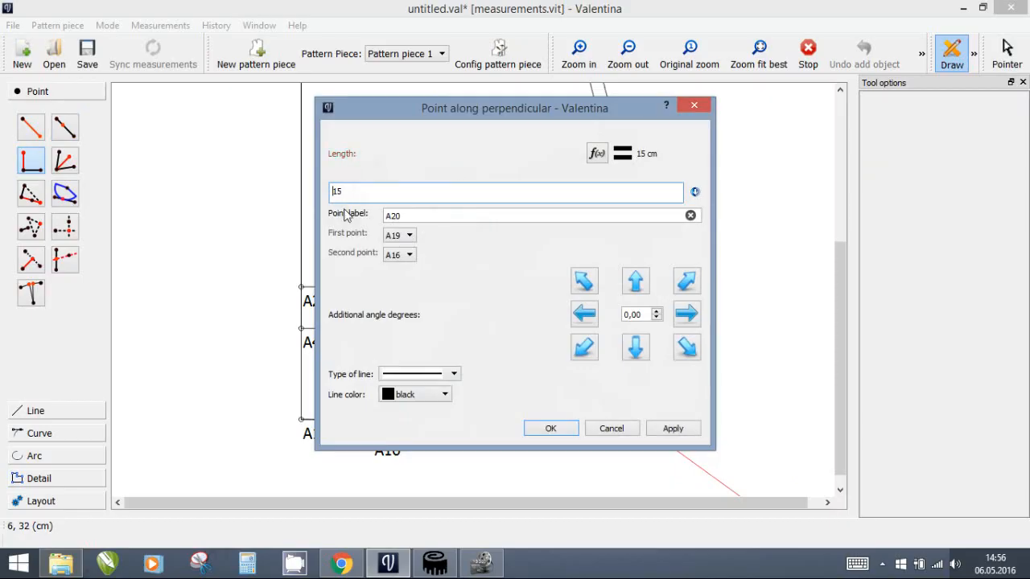
{"action": "left_click", "coordinate": [551, 428]}
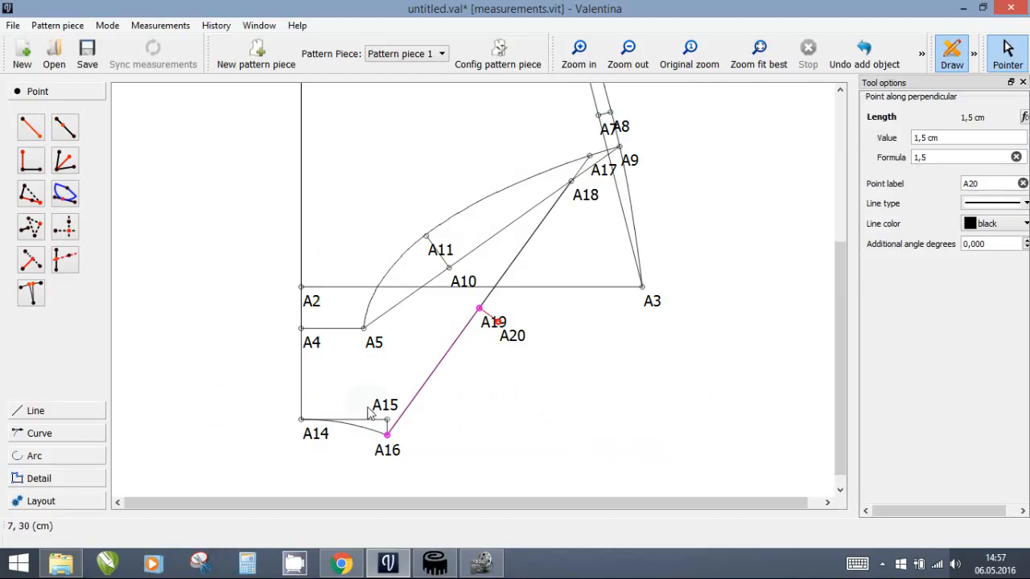
Draw a curved path from A9 through A17 to A16 for the back leg opening, bowing outward near A20.
{"action": "left_click", "coordinate": [40, 435]}
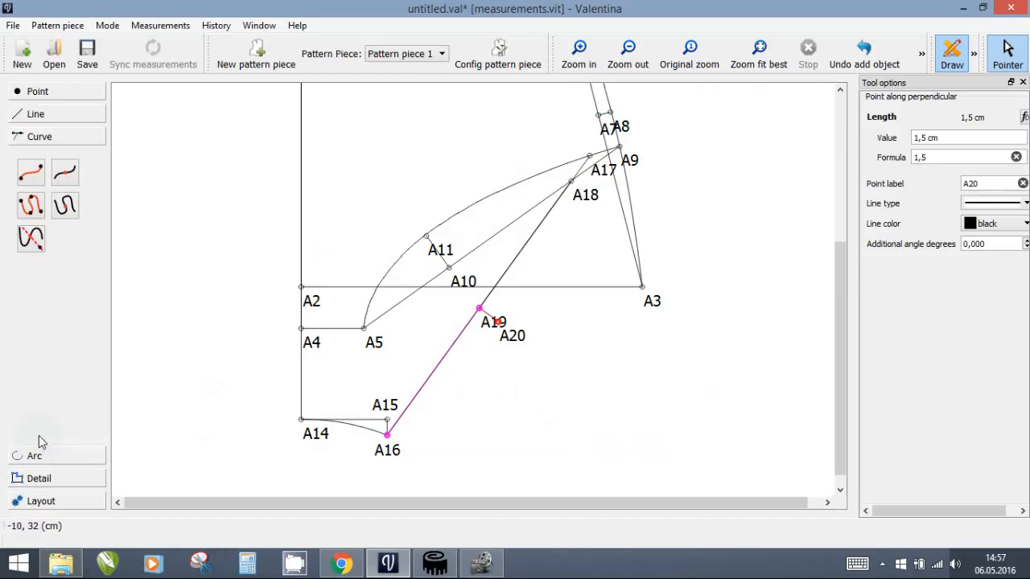
{"action": "left_click", "coordinate": [32, 206]}
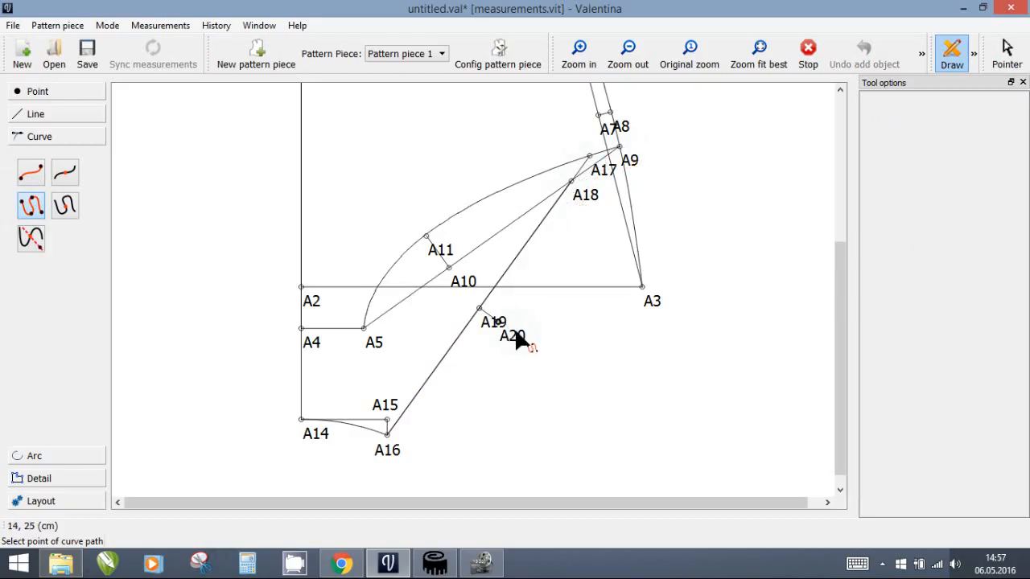
{"action": "left_click", "coordinate": [619, 148]}
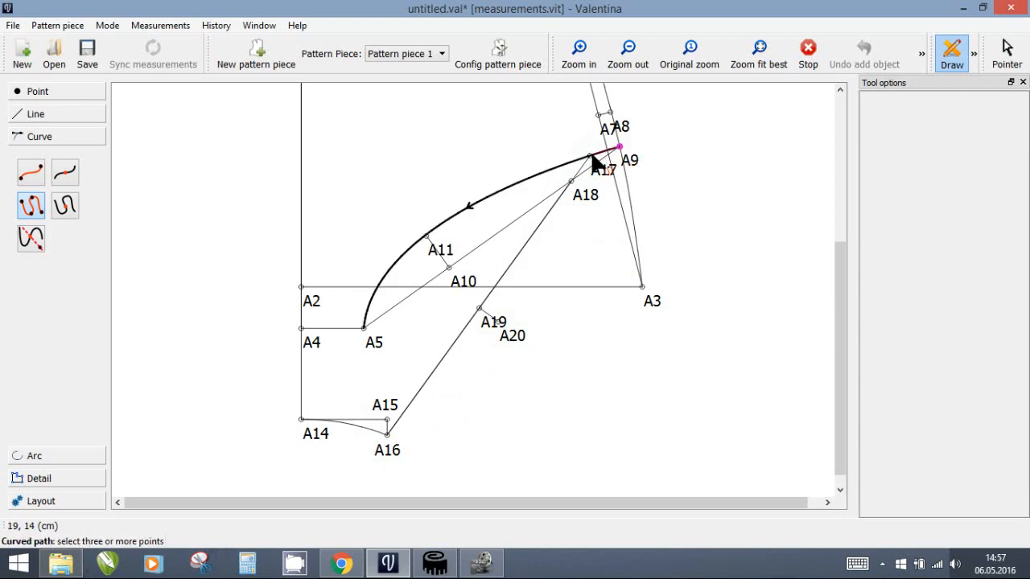
{"action": "left_click", "coordinate": [590, 155]}
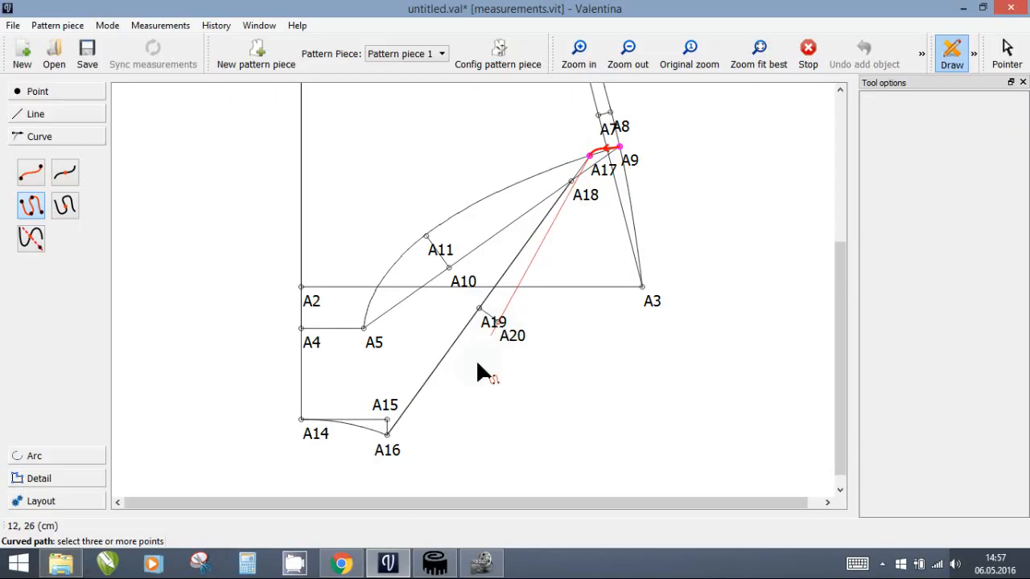
{"action": "left_click", "coordinate": [386, 436]}
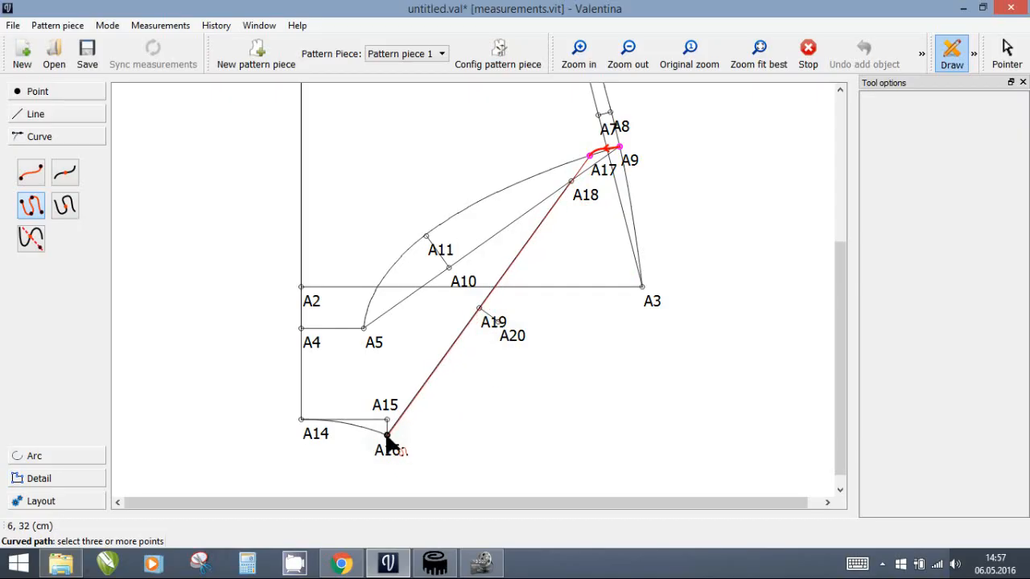
{"action": "key", "text": "Return"}
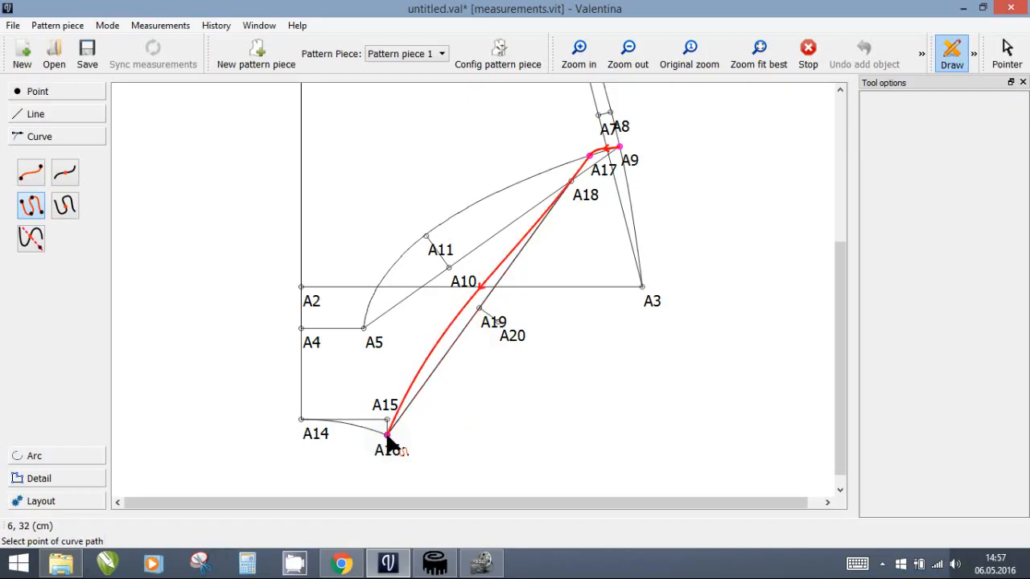
{"action": "mouse_move", "coordinate": [387, 436]}
{"action": "left_mouse_down"}
{"action": "mouse_move", "coordinate": [403, 440]}
{"action": "mouse_move", "coordinate": [381, 442]}
{"action": "left_mouse_up"}
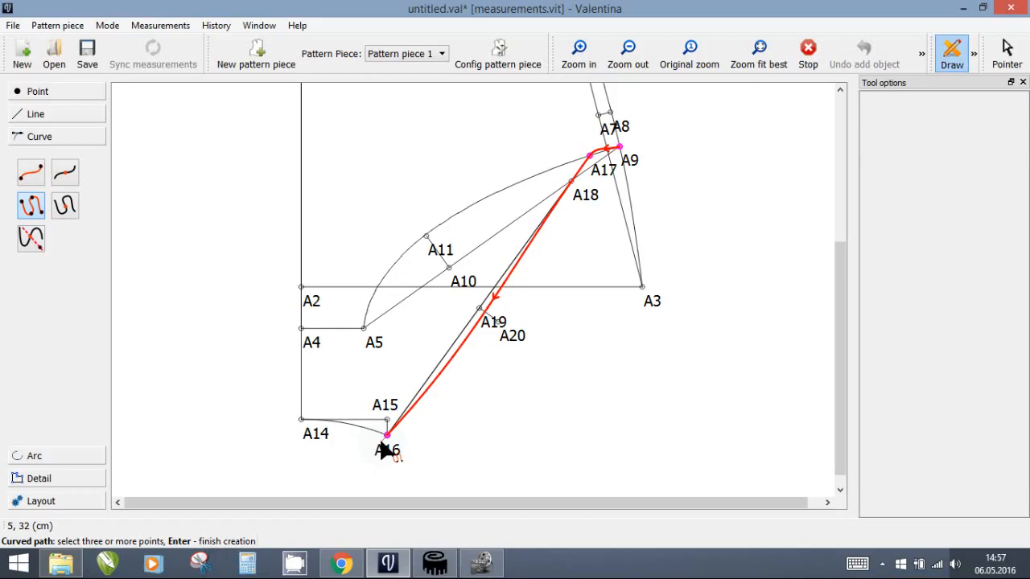
{"action": "left_click_drag", "start_coordinate": [381, 441], "coordinate": [373, 440]}
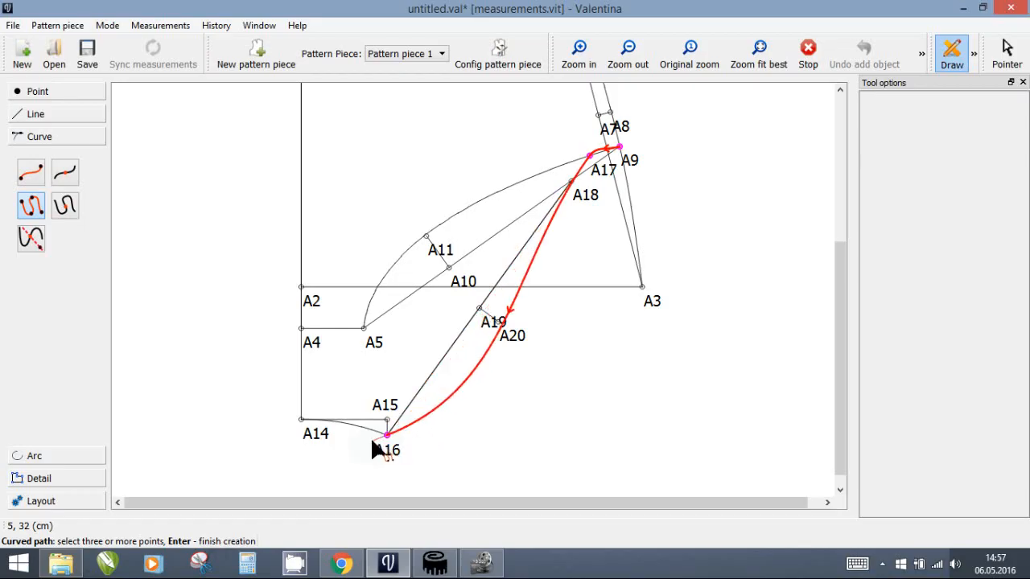
{"action": "key", "text": "Return"}
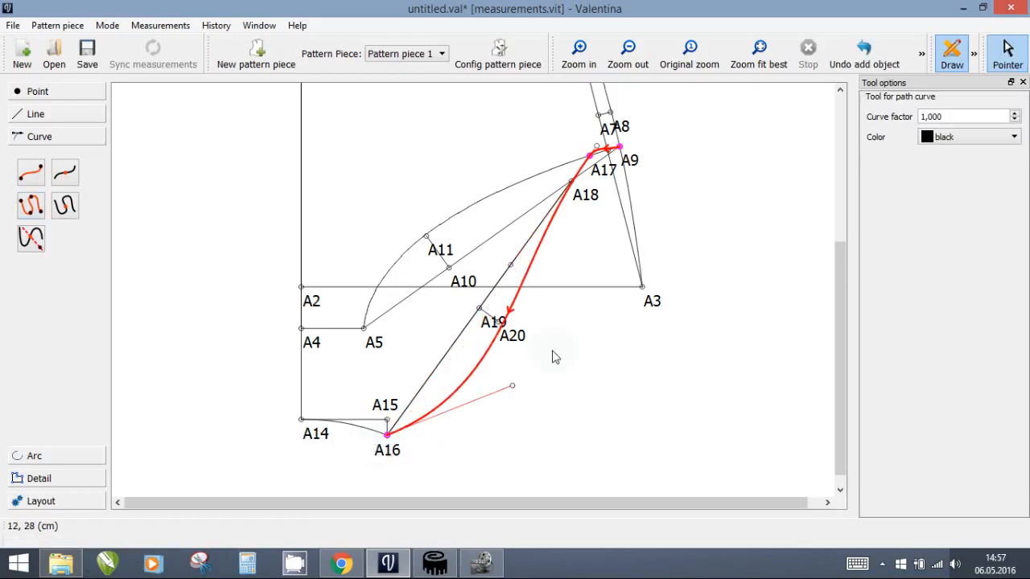
Adjust the back leg curve's control handles near A17 to smooth its bend between A9 and A18.
{"action": "left_click_drag", "start_coordinate": [494, 344], "coordinate": [526, 301]}
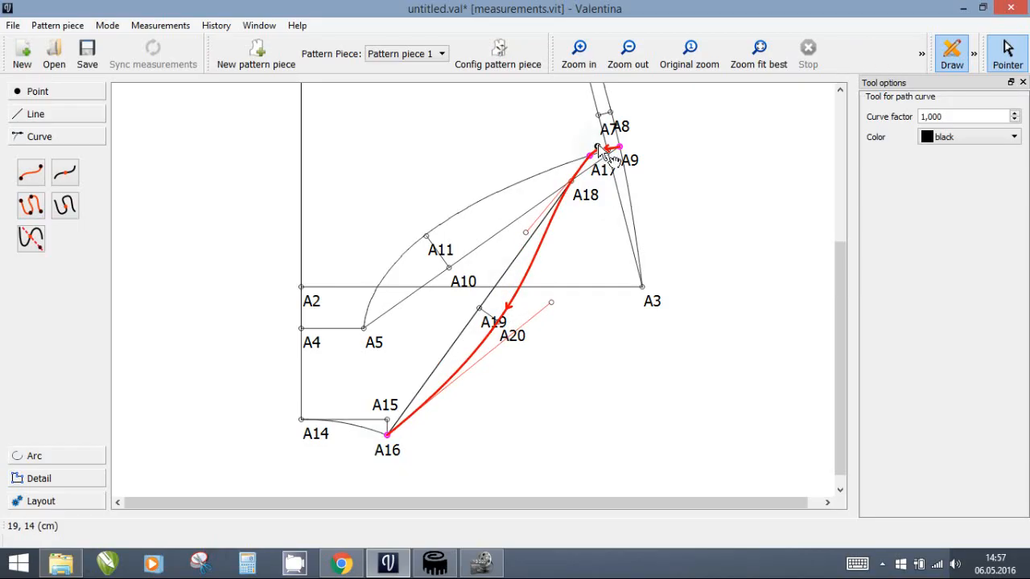
{"action": "scroll", "coordinate": [595, 129], "scroll_direction": "up", "scroll_amount": 2}
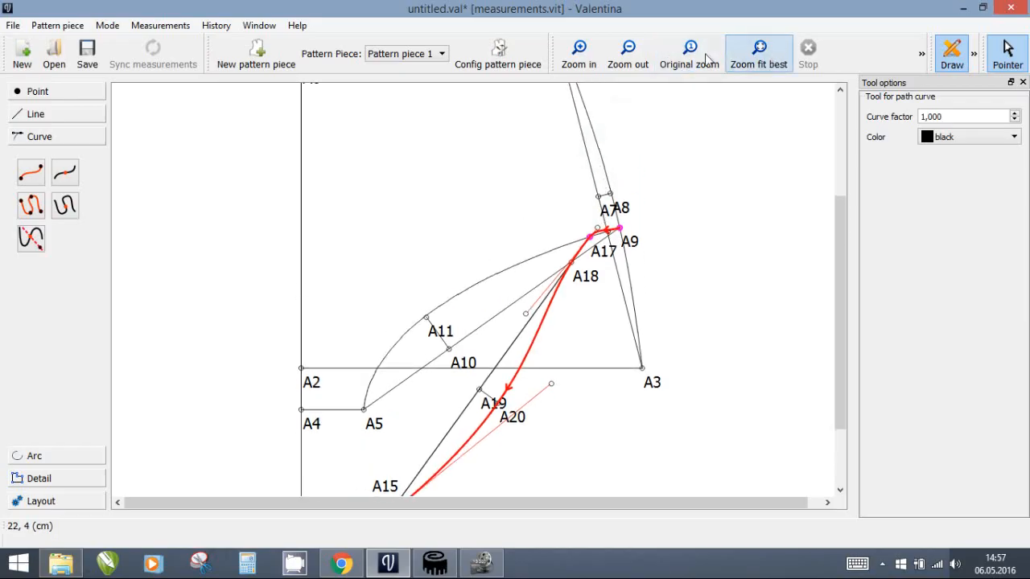
{"action": "left_click", "coordinate": [579, 53]}
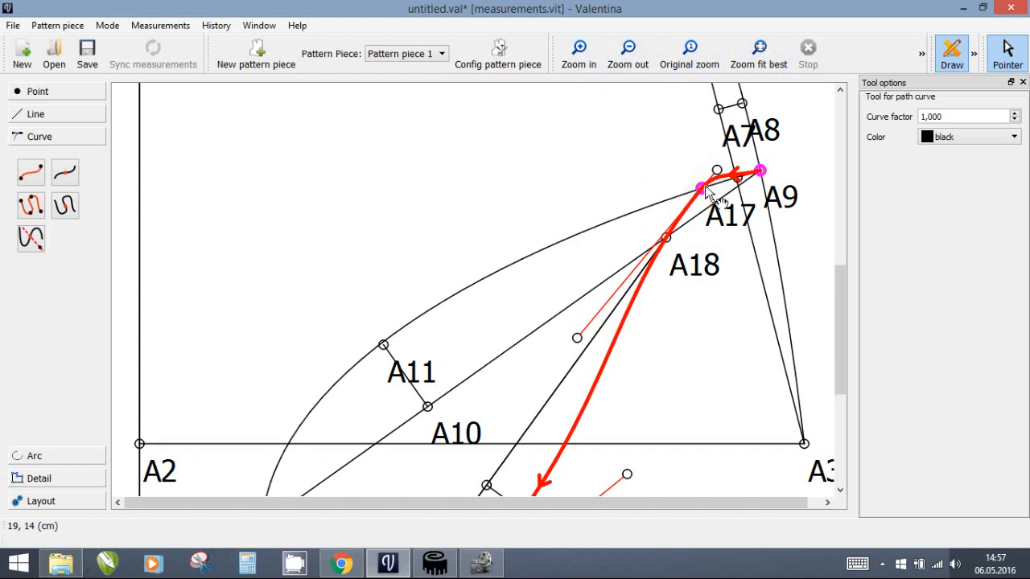
{"action": "left_click_drag", "start_coordinate": [721, 172], "coordinate": [718, 173]}
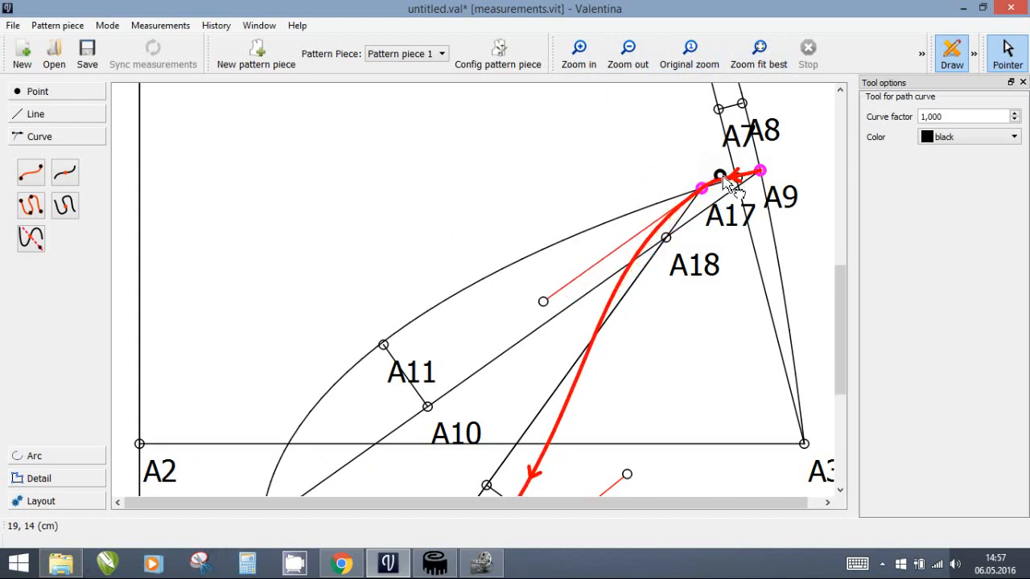
{"action": "scroll", "coordinate": [643, 237], "scroll_direction": "down", "scroll_amount": 3}
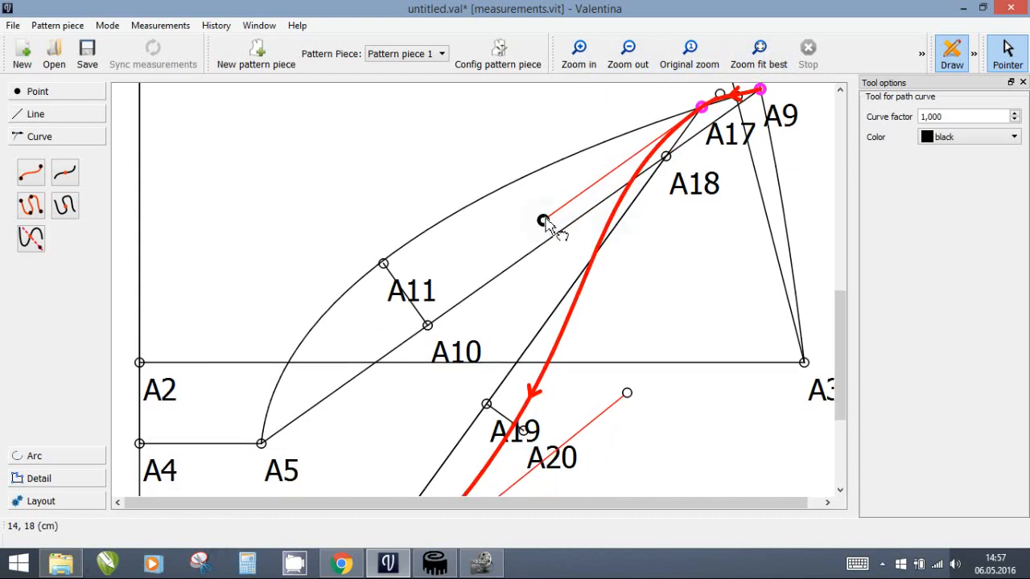
{"action": "left_click_drag", "start_coordinate": [610, 186], "coordinate": [659, 141]}
{"action": "left_click_drag", "start_coordinate": [728, 116], "coordinate": [729, 323]}
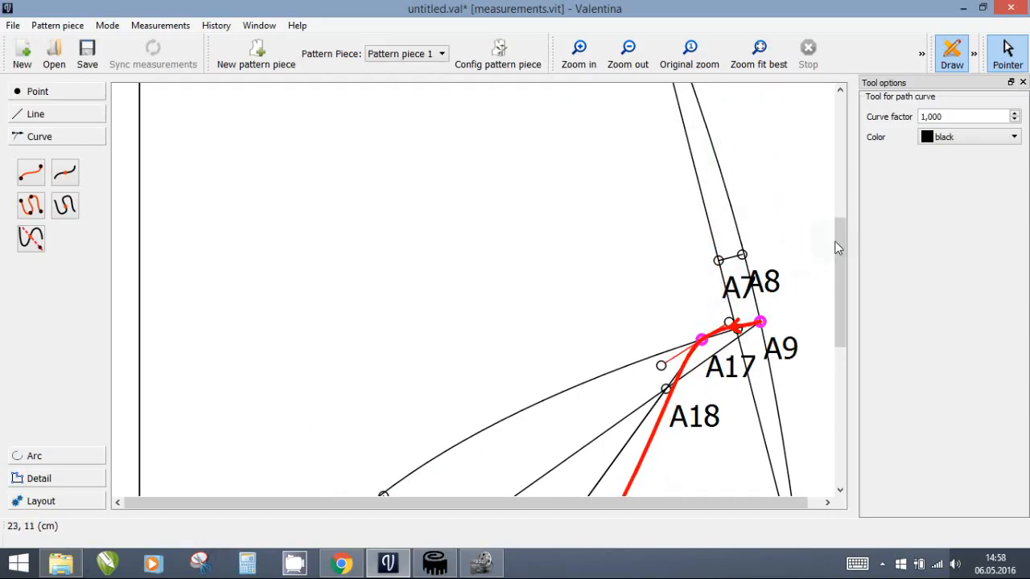
Adjust the control handle at A16 so the lower part of the back leg curve runs through A20.
{"action": "left_click_drag", "start_coordinate": [841, 240], "coordinate": [818, 349]}
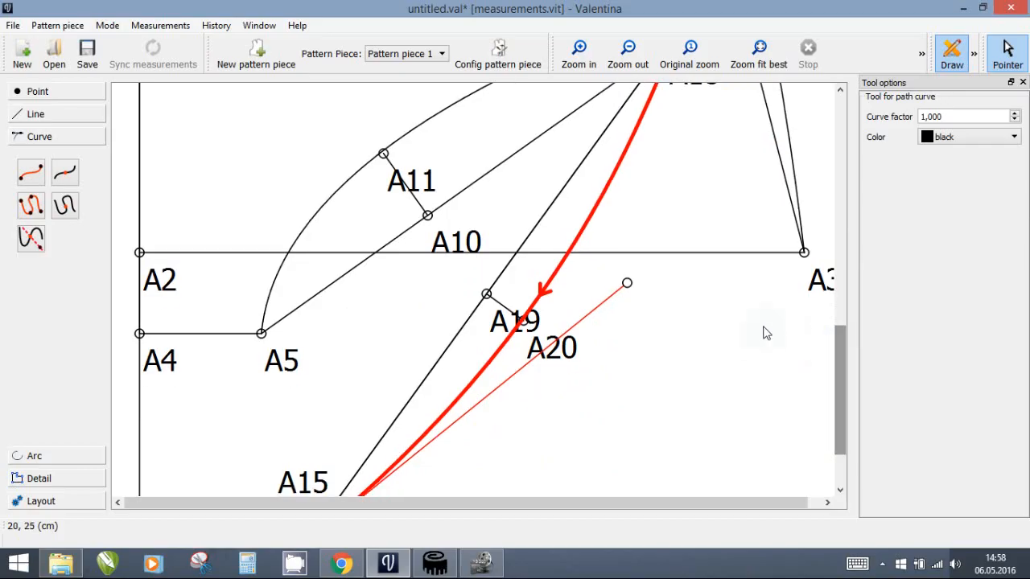
{"action": "scroll", "coordinate": [724, 325], "scroll_direction": "down", "scroll_amount": 2}
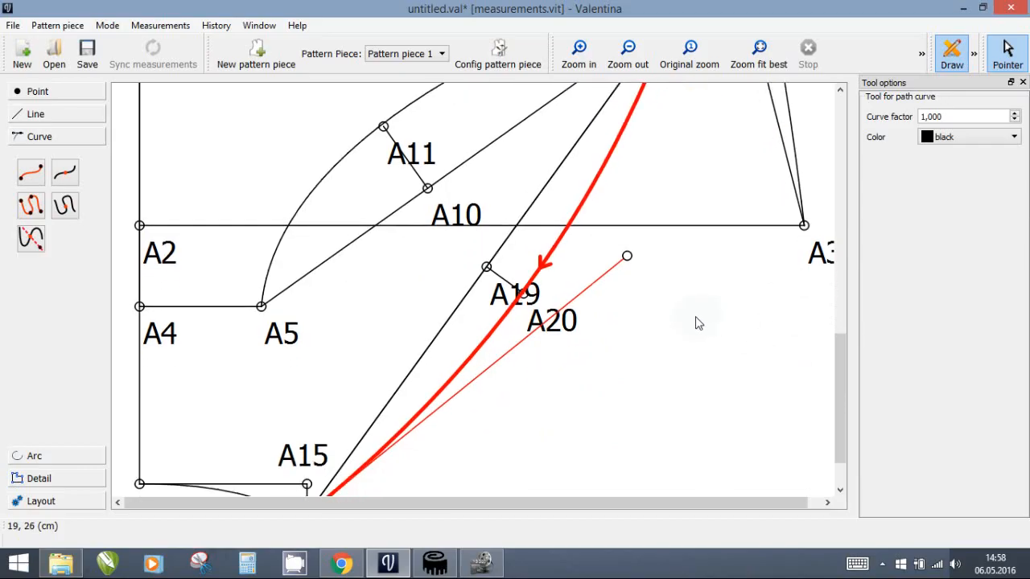
{"action": "left_click", "coordinate": [644, 63]}
{"action": "left_click", "coordinate": [644, 63]}
{"action": "left_click", "coordinate": [643, 63]}
{"action": "left_click", "coordinate": [645, 64]}
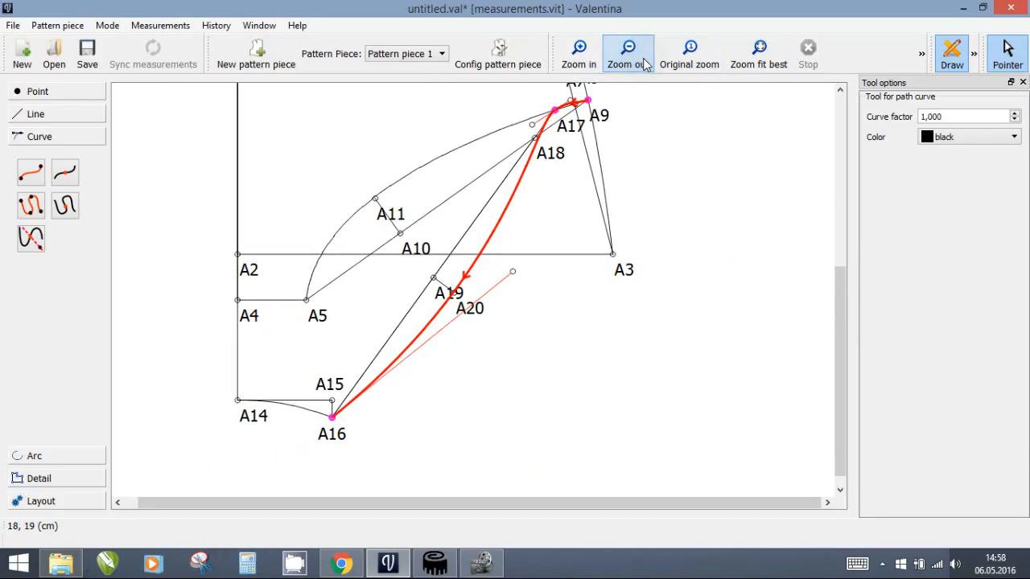
{"action": "left_click", "coordinate": [644, 65]}
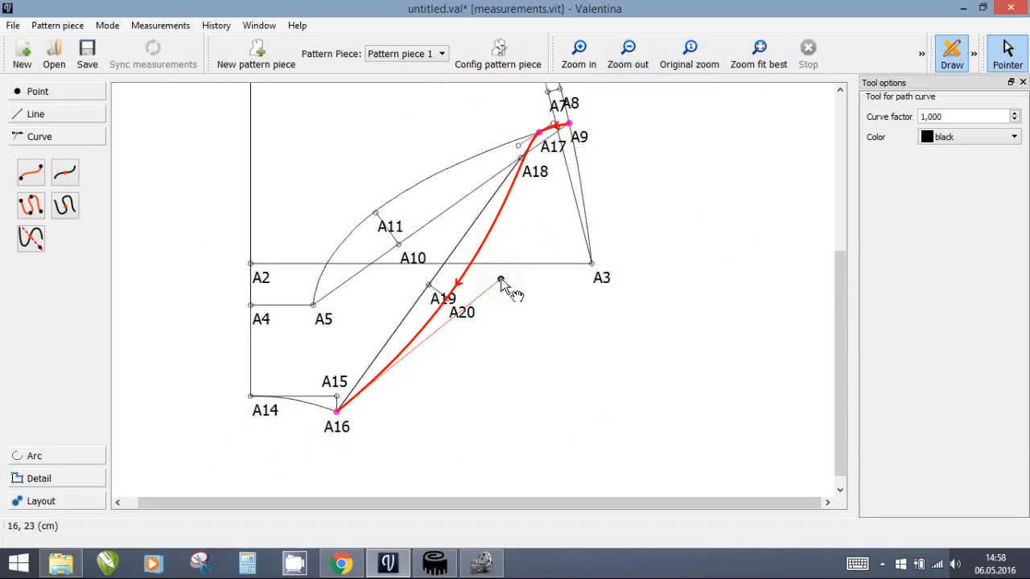
{"action": "left_click_drag", "start_coordinate": [501, 280], "coordinate": [481, 313]}
{"action": "key", "text": "Return"}
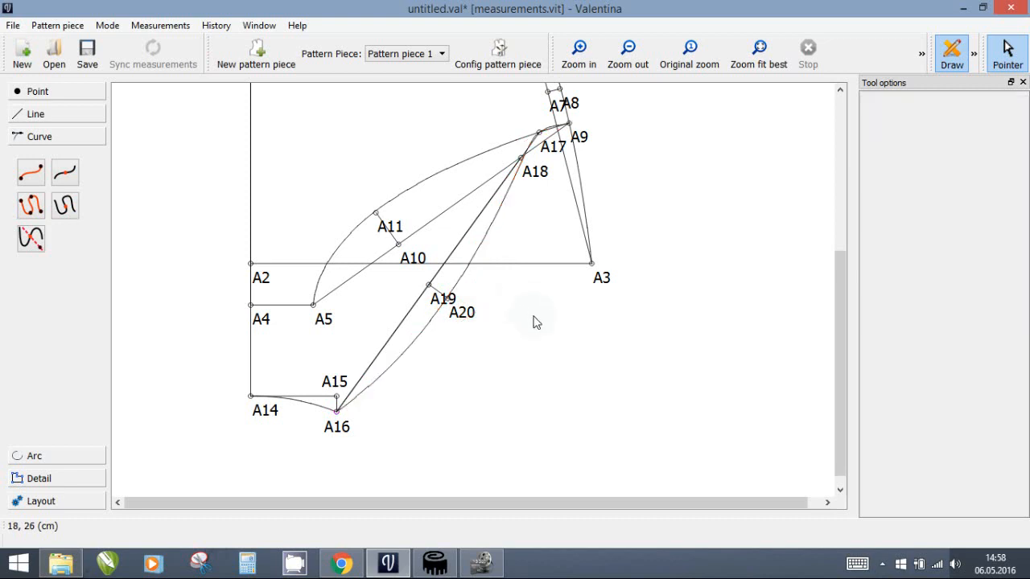
{"action": "scroll", "coordinate": [539, 350], "scroll_direction": "up", "scroll_amount": 3}
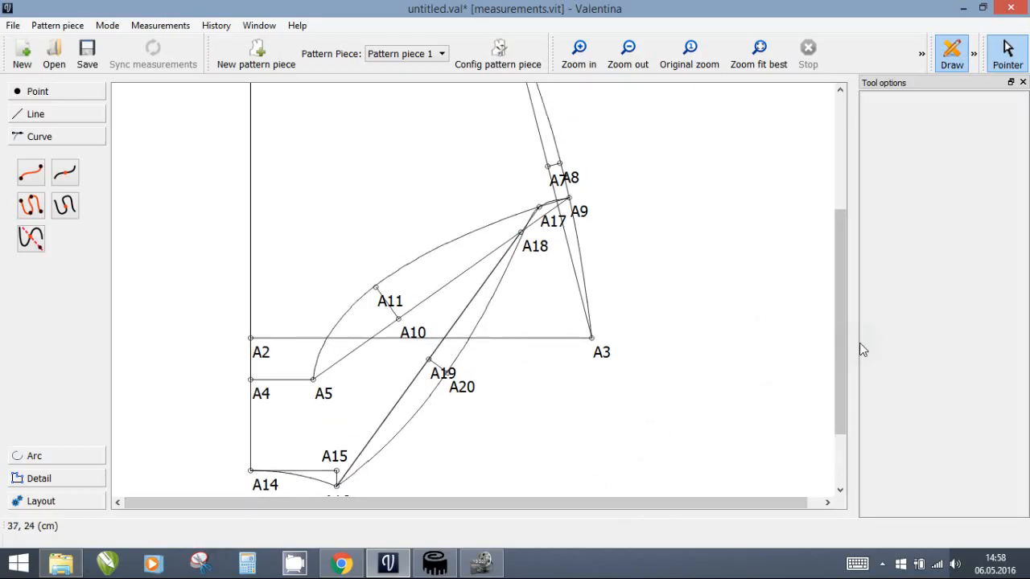
{"action": "left_click_drag", "start_coordinate": [842, 340], "coordinate": [836, 272]}
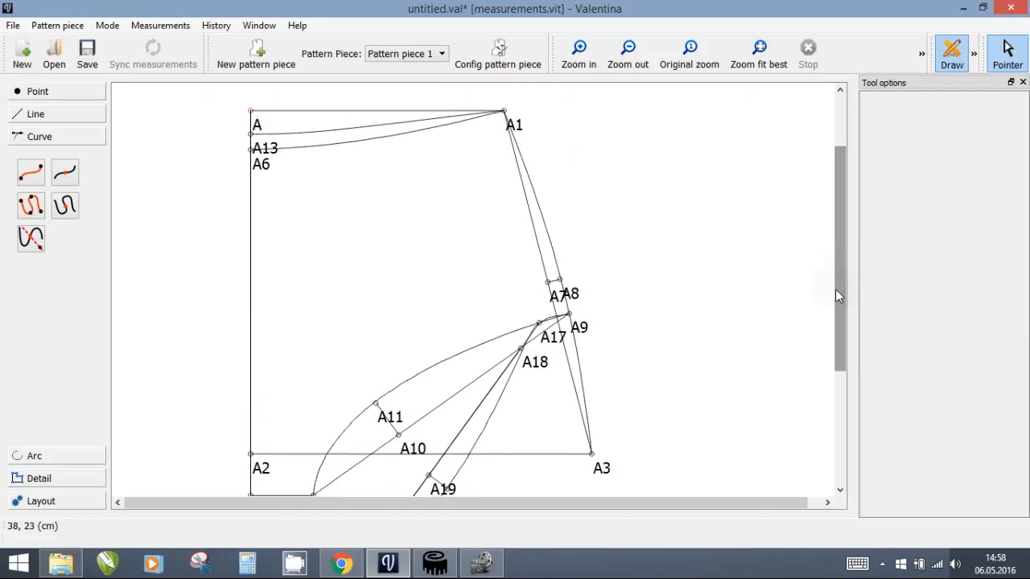
{"action": "left_click", "coordinate": [49, 91]}
{"action": "left_click", "coordinate": [29, 124]}
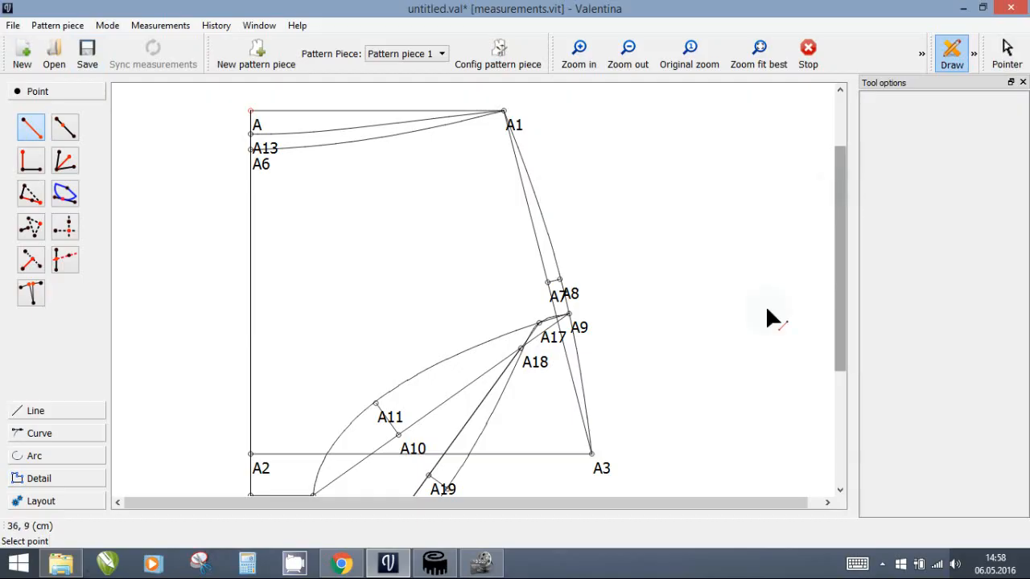
Switch to the browser to review the panty tutorial's gusset drawing and finishing steps, and return to Valentina.
{"action": "left_click", "coordinate": [340, 563]}
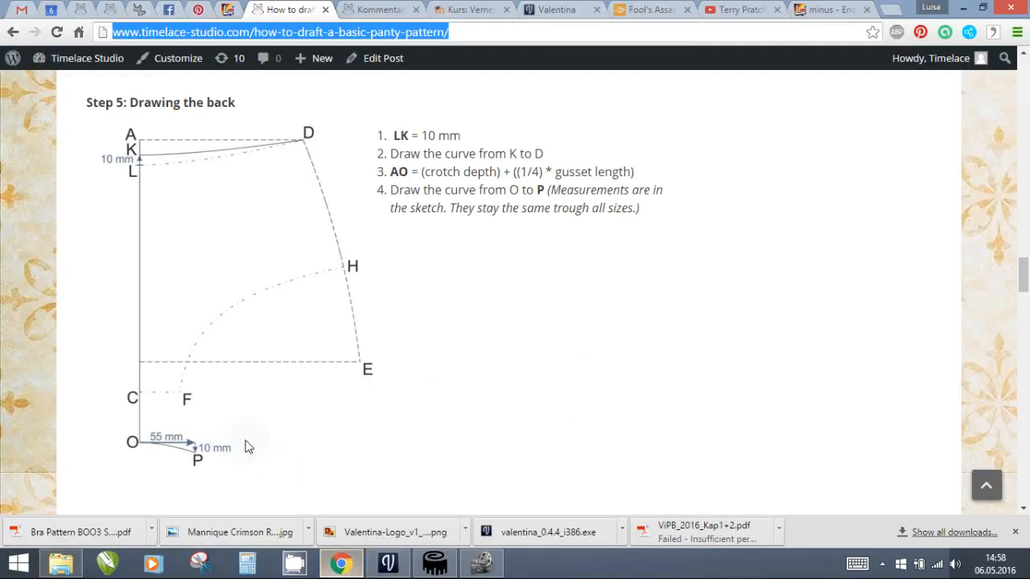
{"action": "scroll", "coordinate": [262, 408], "scroll_direction": "down", "scroll_amount": 15}
{"action": "scroll", "coordinate": [260, 408], "scroll_direction": "down", "scroll_amount": 4}
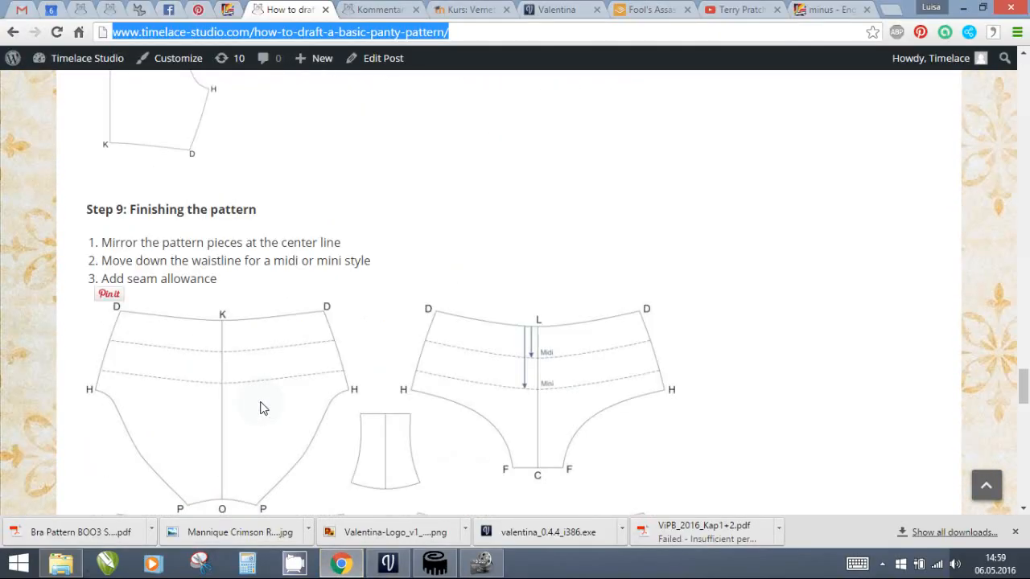
{"action": "scroll", "coordinate": [264, 407], "scroll_direction": "up", "scroll_amount": 3}
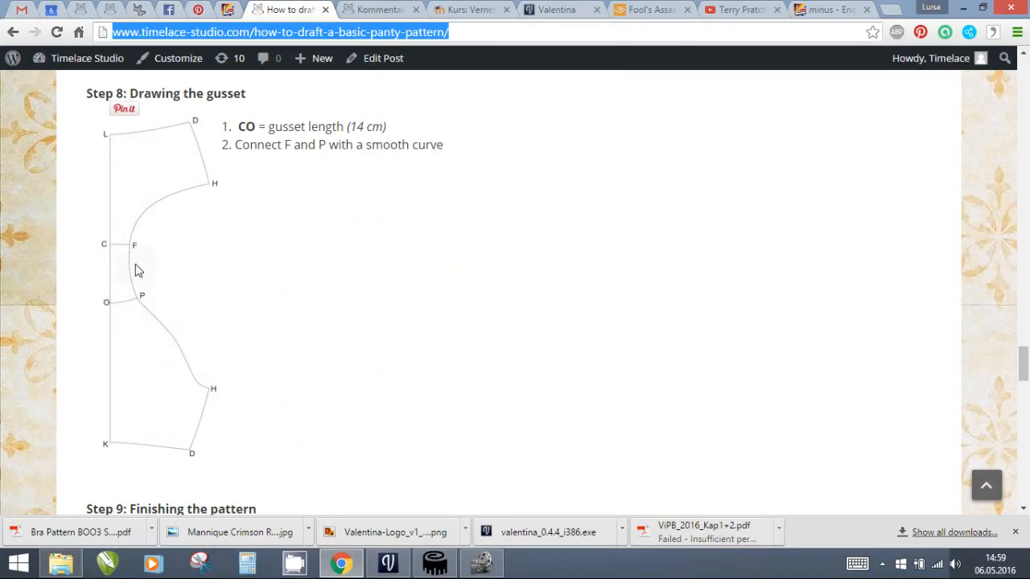
{"action": "left_click", "coordinate": [388, 566]}
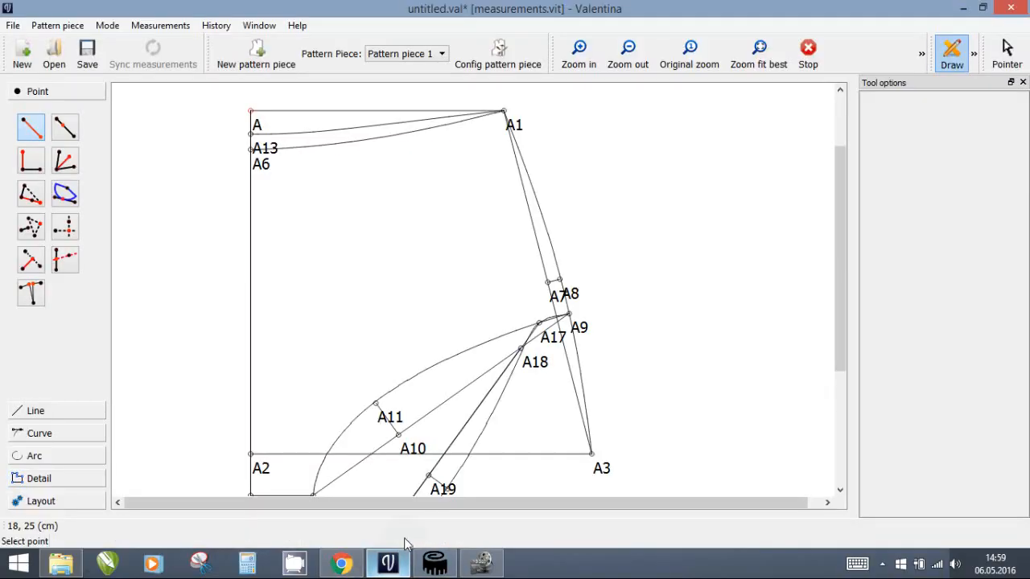
Create a new pattern piece labelled Pattern piece 2.
{"action": "mouse_move", "coordinate": [836, 256]}
{"action": "left_mouse_down"}
{"action": "mouse_move", "coordinate": [815, 322]}
{"action": "mouse_move", "coordinate": [459, 340]}
{"action": "left_mouse_up"}
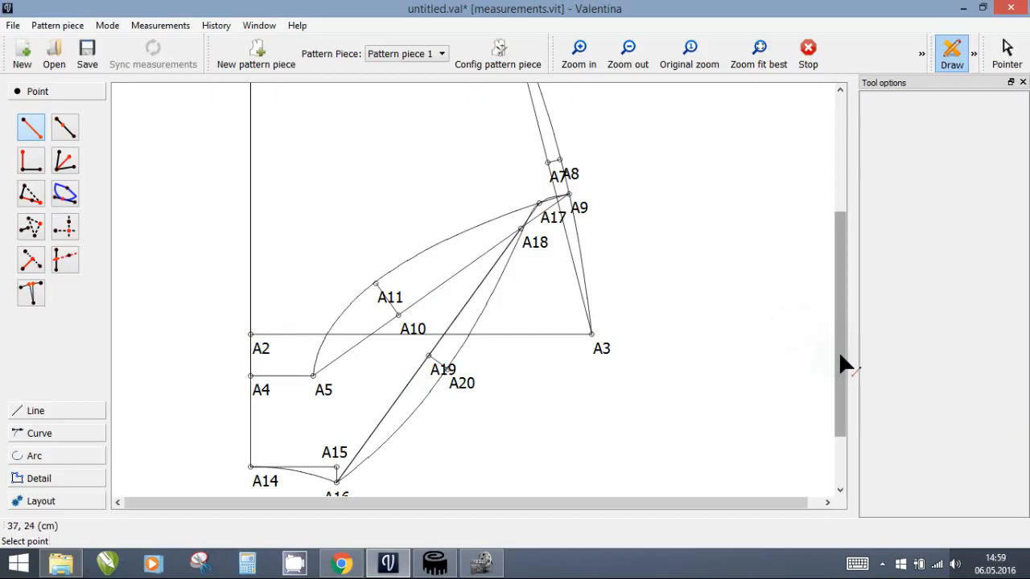
{"action": "left_click_drag", "start_coordinate": [840, 358], "coordinate": [844, 268]}
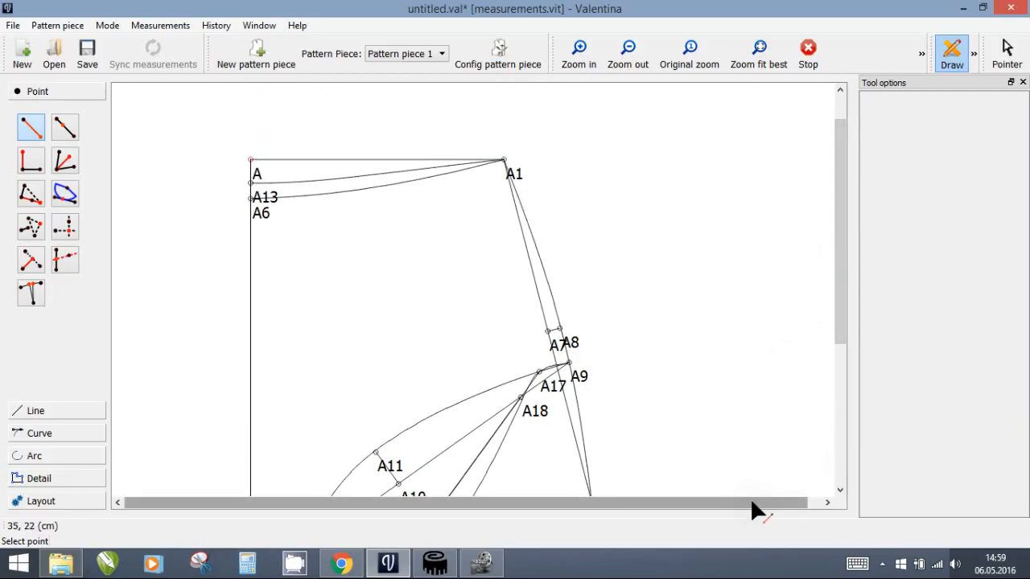
{"action": "left_click_drag", "start_coordinate": [751, 502], "coordinate": [786, 505]}
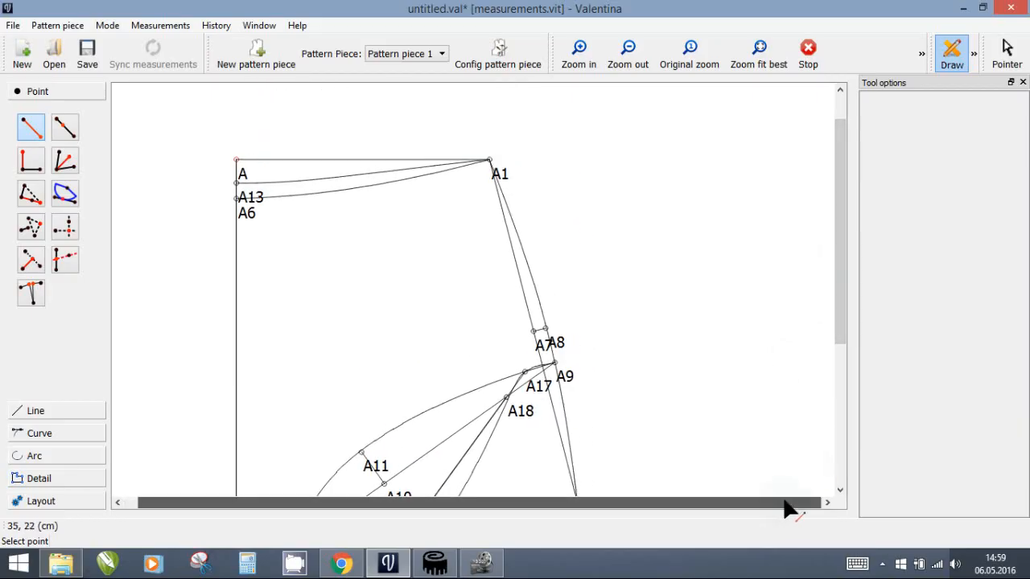
{"action": "left_click", "coordinate": [258, 57]}
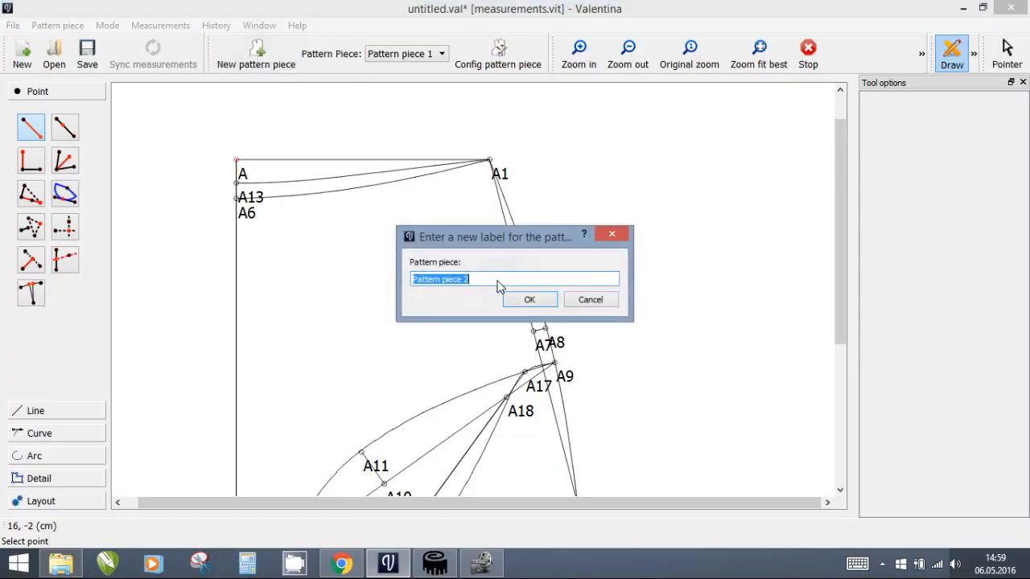
{"action": "left_click", "coordinate": [524, 300]}
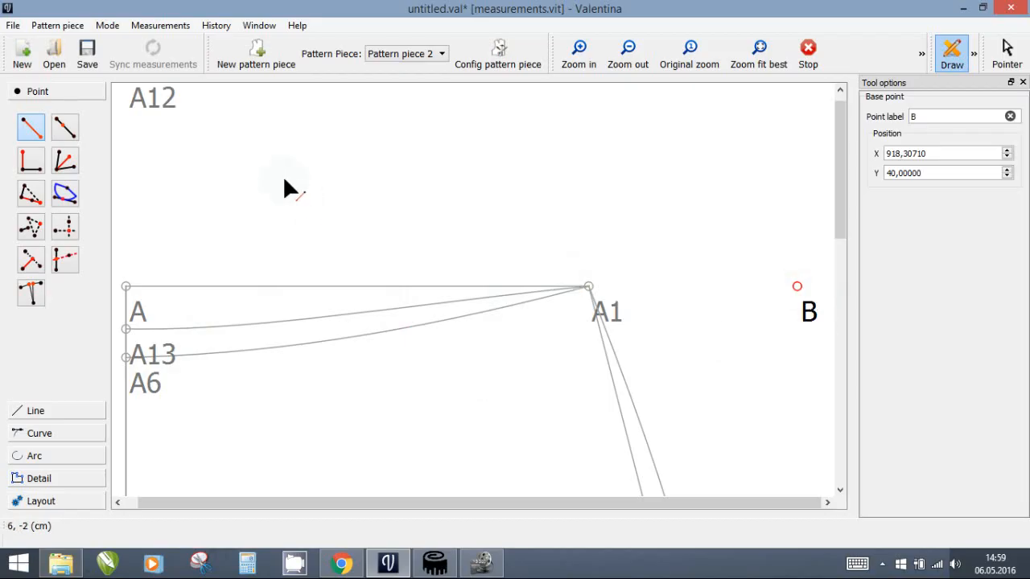
Place a point 14 cm from B at an angle of 270° with a solid black line.
{"action": "left_click", "coordinate": [741, 63]}
{"action": "left_click", "coordinate": [35, 132]}
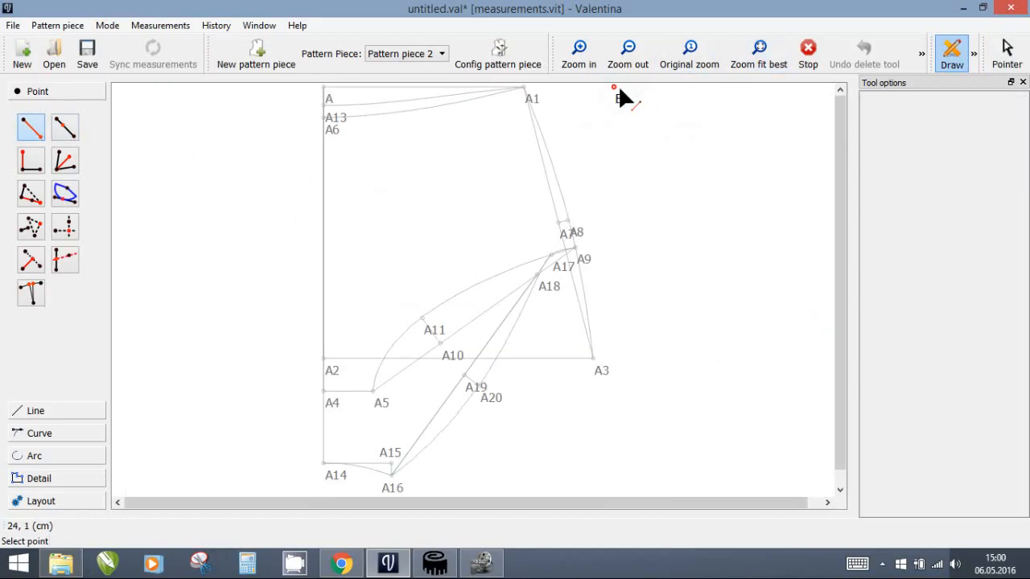
{"action": "left_click", "coordinate": [620, 97]}
{"action": "triple_click", "coordinate": [448, 255]}
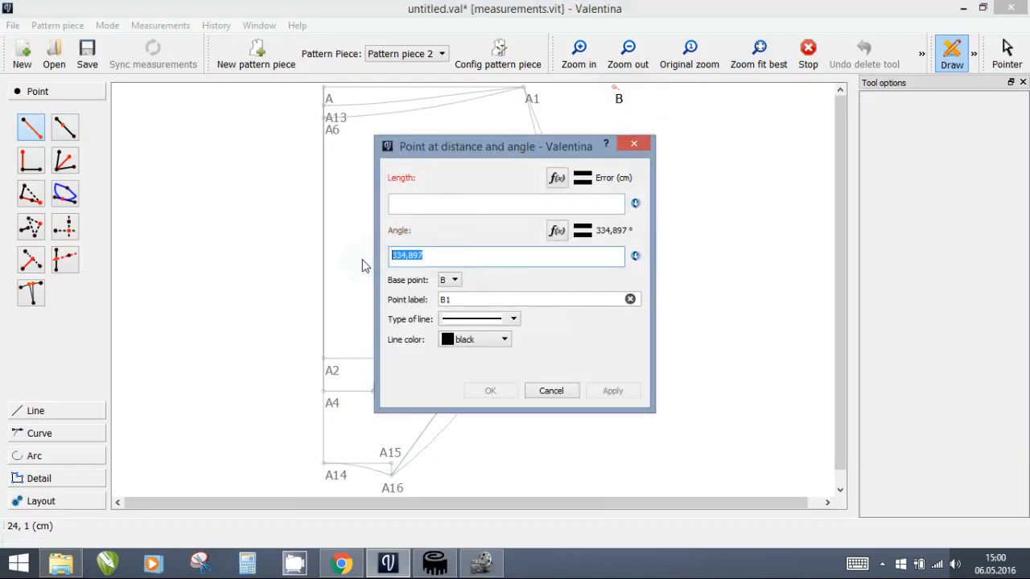
{"action": "type", "text": "270"}
{"action": "left_click", "coordinate": [430, 202]}
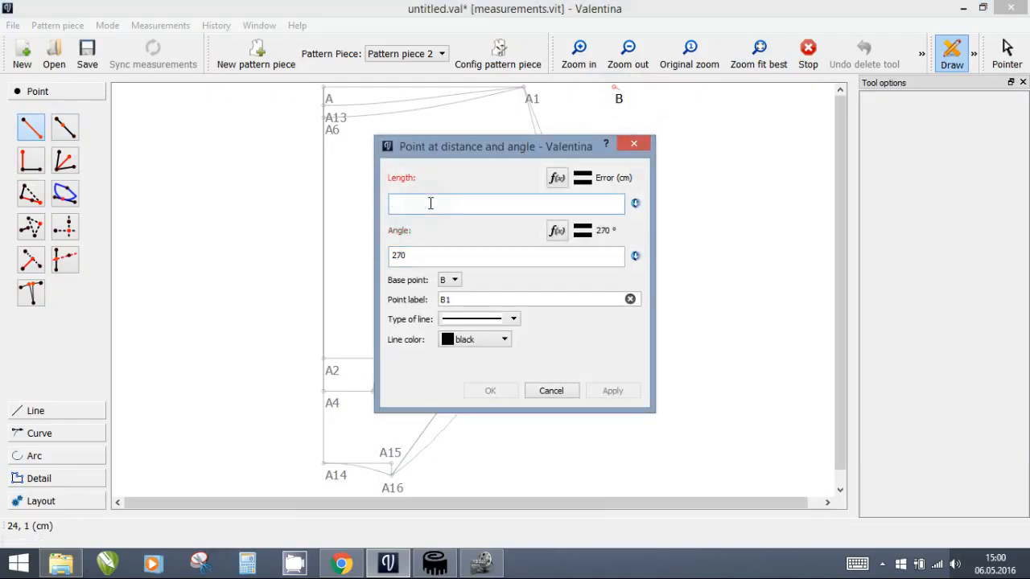
{"action": "type", "text": "14"}
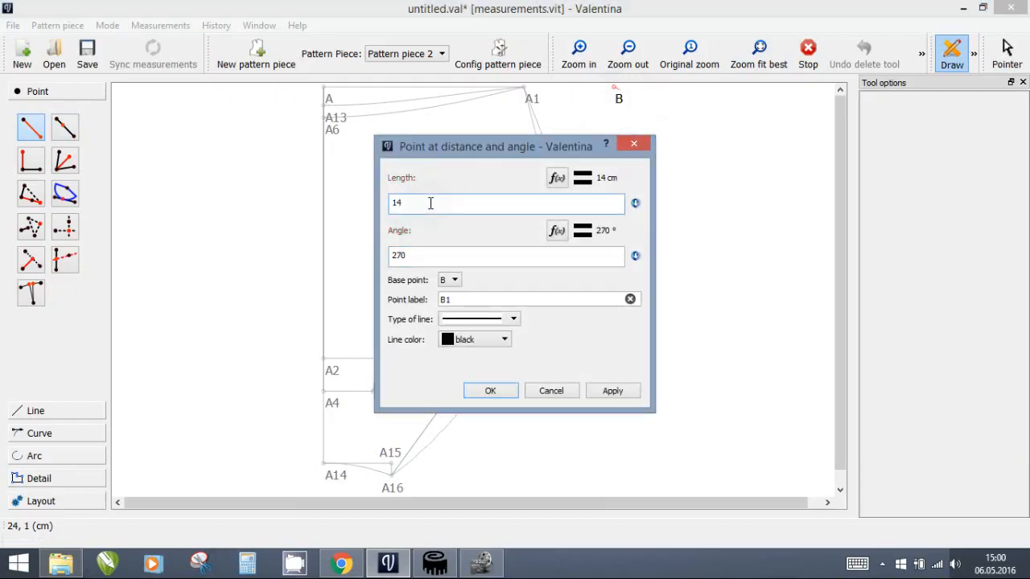
{"action": "left_click", "coordinate": [490, 390]}
Place a point 4 cm from B at an angle of 0° to form the gusset's upper edge.
{"action": "left_click", "coordinate": [31, 128]}
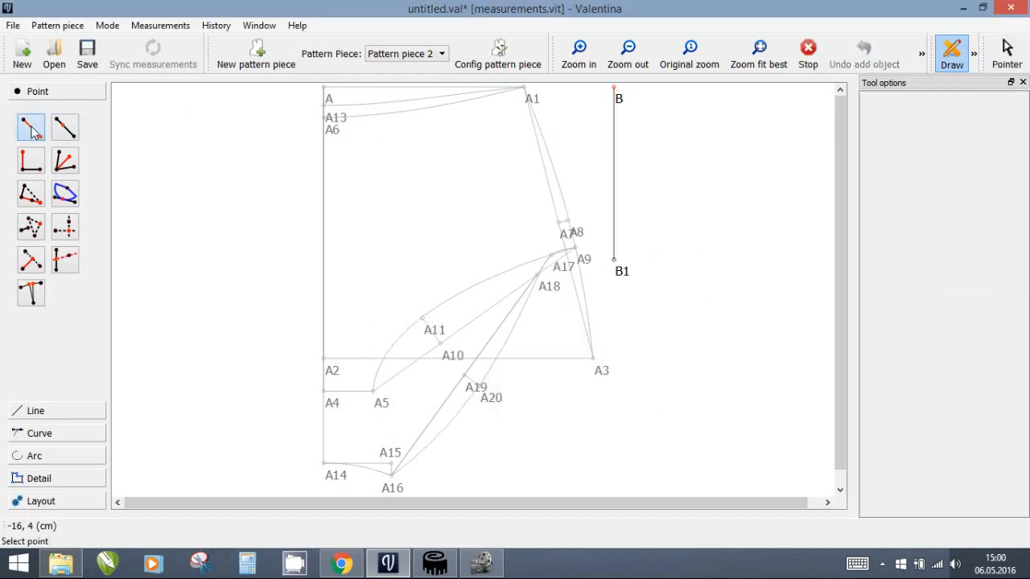
{"action": "left_click", "coordinate": [614, 89]}
{"action": "left_click", "coordinate": [661, 86]}
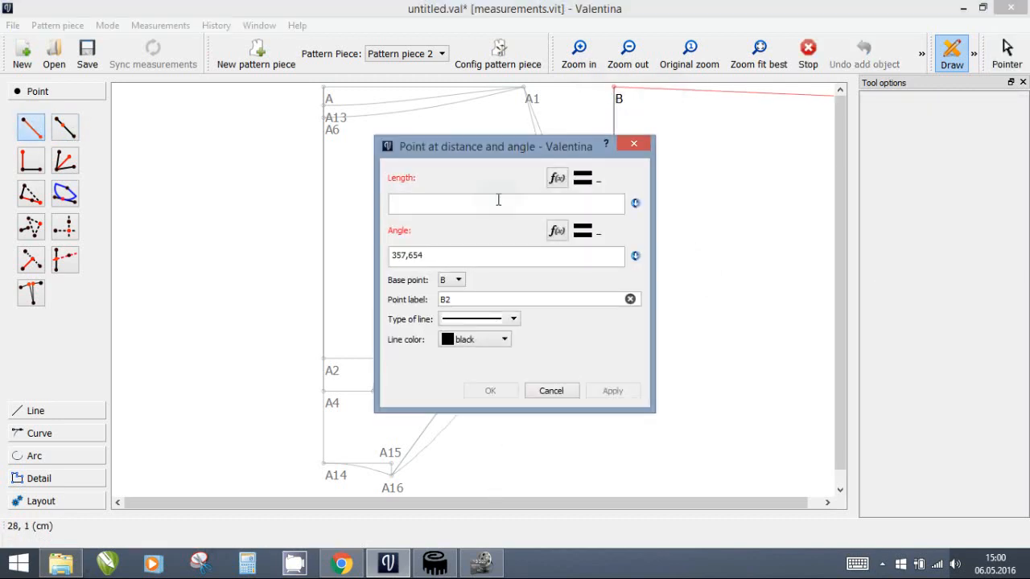
{"action": "left_click", "coordinate": [491, 205]}
{"action": "type", "text": "4"}
{"action": "left_click_drag", "start_coordinate": [426, 255], "coordinate": [367, 257]}
{"action": "type", "text": "0"}
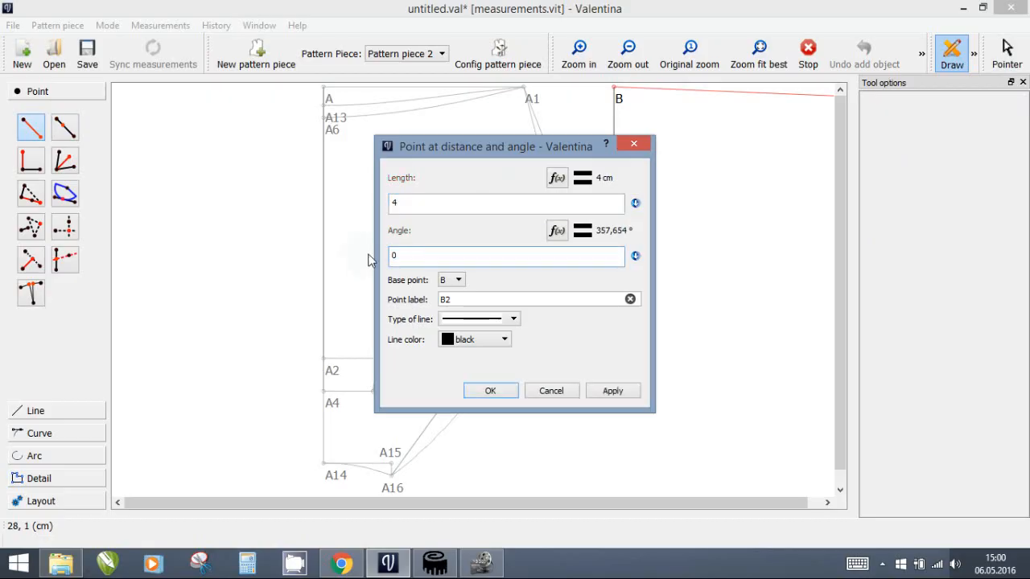
{"action": "left_click", "coordinate": [512, 396]}
Place a point 5,5 cm from B1 at an angle of 0° for the gusset's lower edge.
{"action": "left_click", "coordinate": [34, 129]}
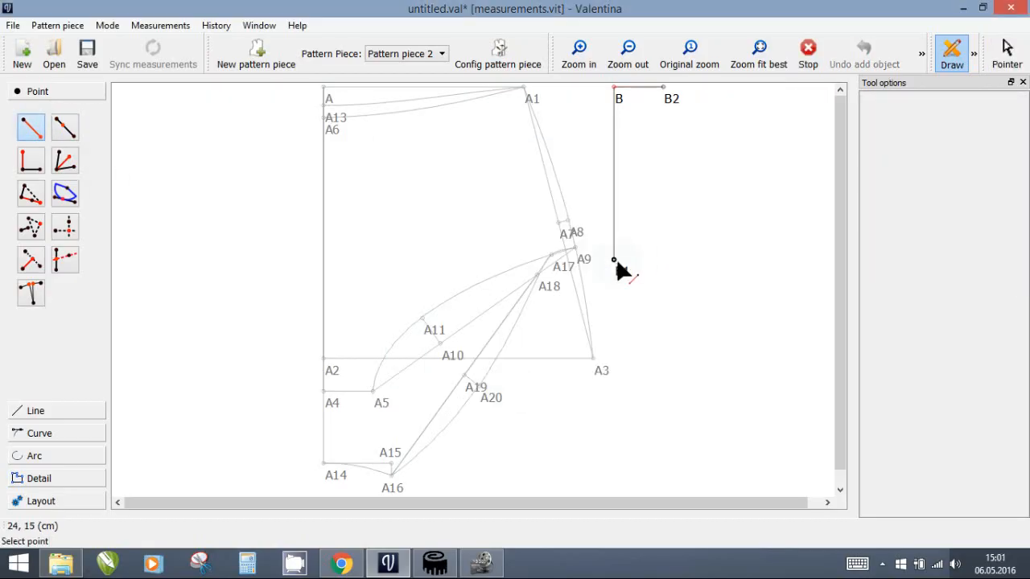
{"action": "left_click", "coordinate": [614, 261]}
{"action": "left_click", "coordinate": [656, 255]}
{"action": "left_click", "coordinate": [515, 202]}
{"action": "type", "text": "5,5"}
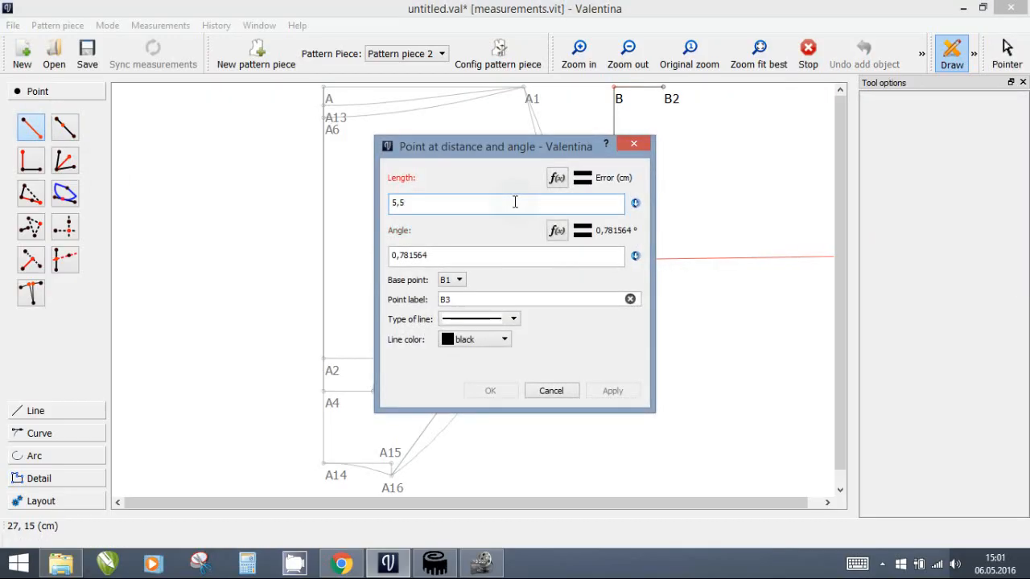
{"action": "left_click_drag", "start_coordinate": [434, 255], "coordinate": [374, 258]}
{"action": "type", "text": "0"}
{"action": "left_click", "coordinate": [491, 396]}
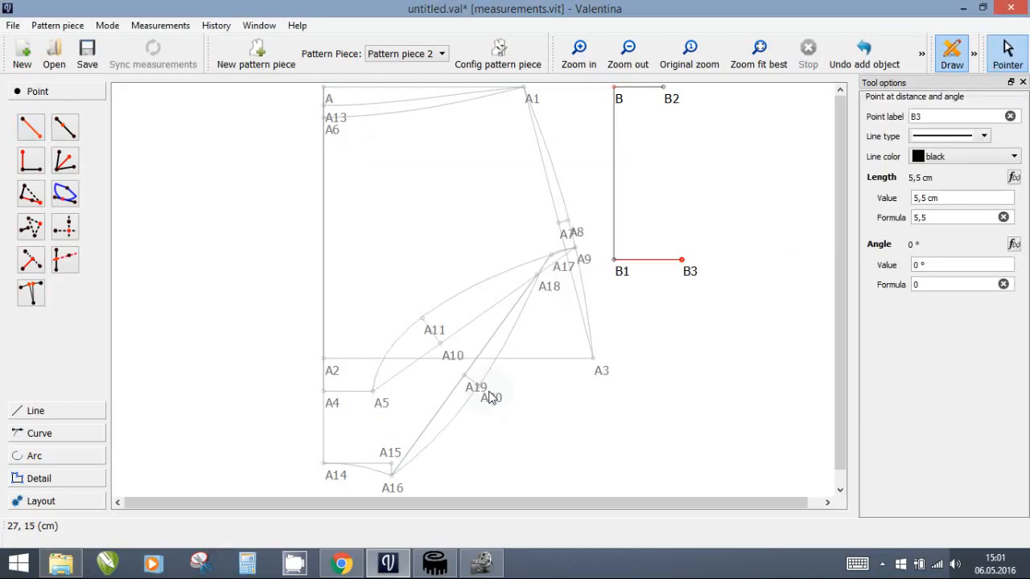
Place a point 1 cm from B3 at an angle of 90°.
{"action": "left_click", "coordinate": [32, 138]}
{"action": "left_click", "coordinate": [682, 259]}
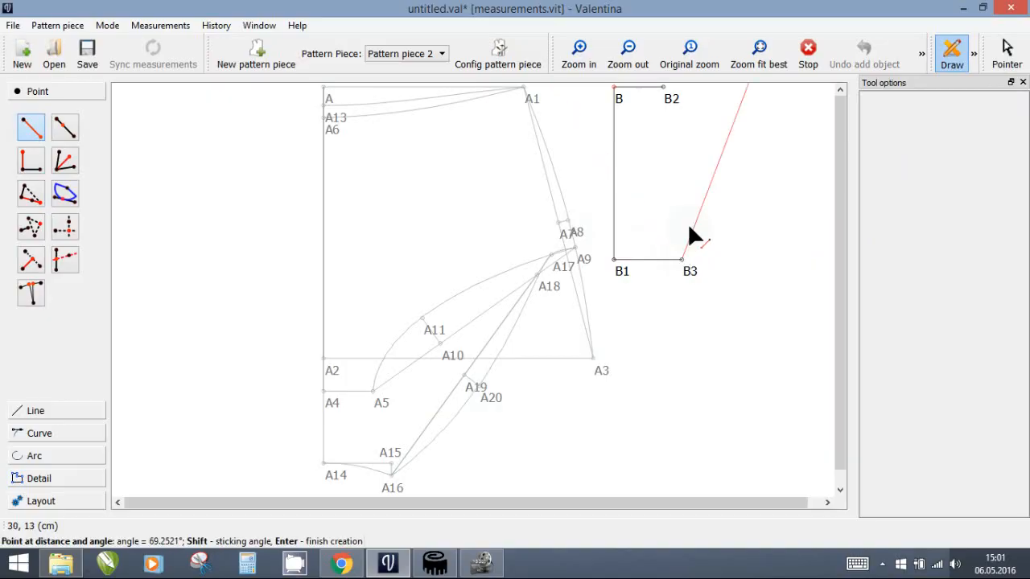
{"action": "left_click", "coordinate": [683, 233]}
{"action": "left_click_drag", "start_coordinate": [452, 254], "coordinate": [378, 256]}
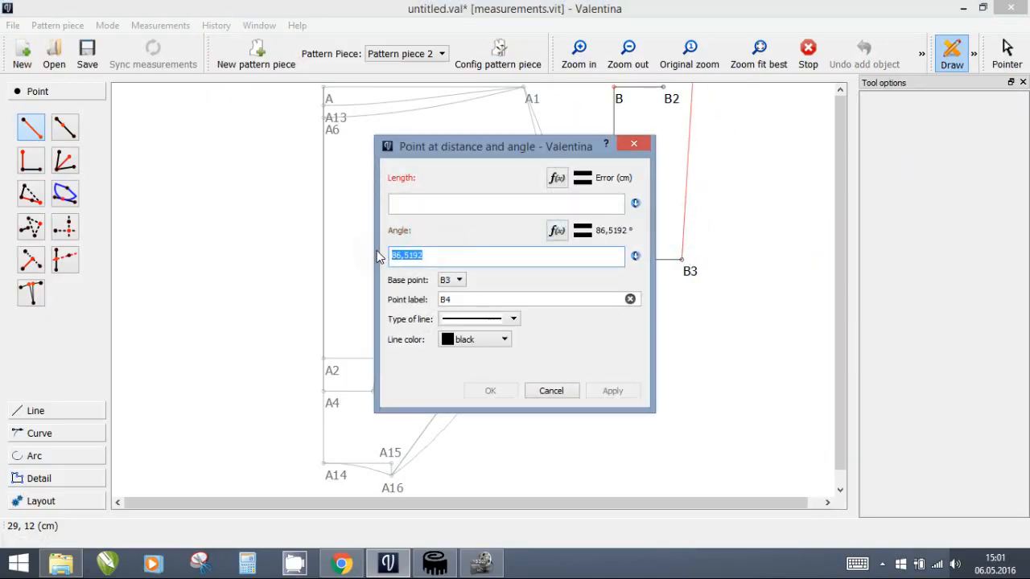
{"action": "type", "text": "90"}
{"action": "left_click", "coordinate": [413, 207]}
{"action": "left_click", "coordinate": [492, 391]}
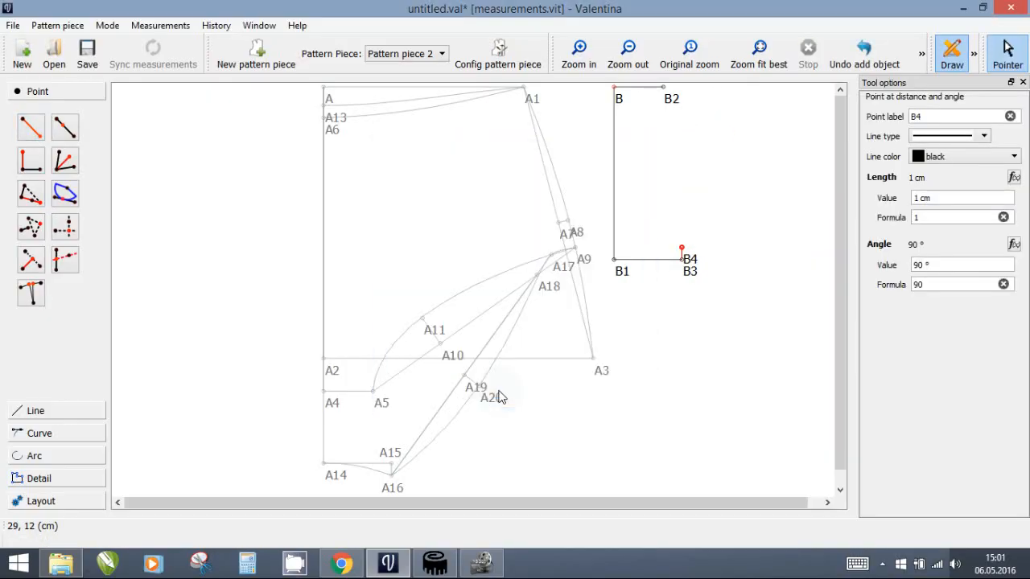
Draw a curve from B4 to B1 and adjust its handles so it leaves B1 along the B1–B3 line.
{"action": "left_click", "coordinate": [61, 437]}
{"action": "left_click", "coordinate": [31, 173]}
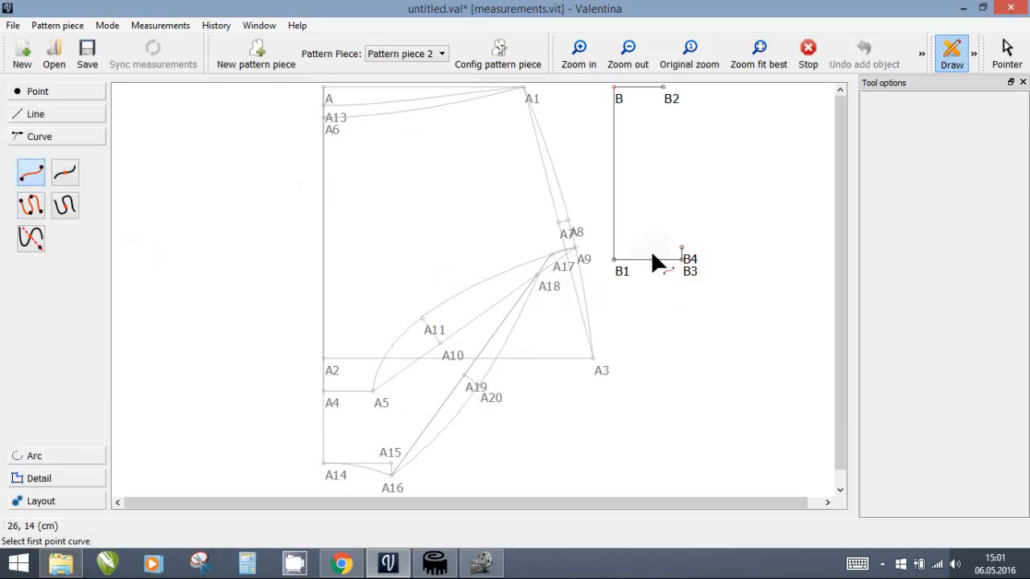
{"action": "left_click", "coordinate": [681, 251]}
{"action": "left_click", "coordinate": [615, 259]}
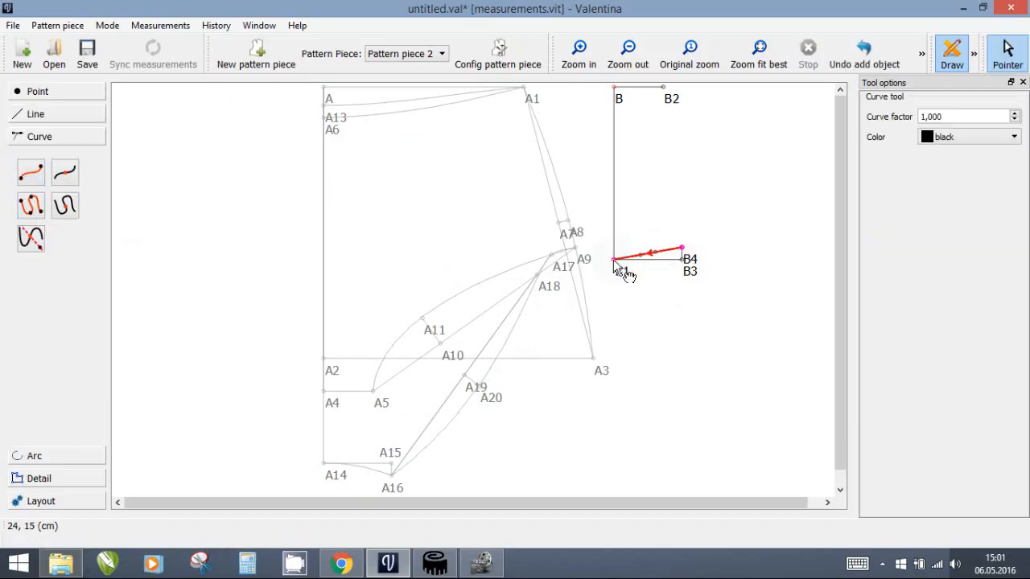
{"action": "left_click_drag", "start_coordinate": [639, 259], "coordinate": [658, 259]}
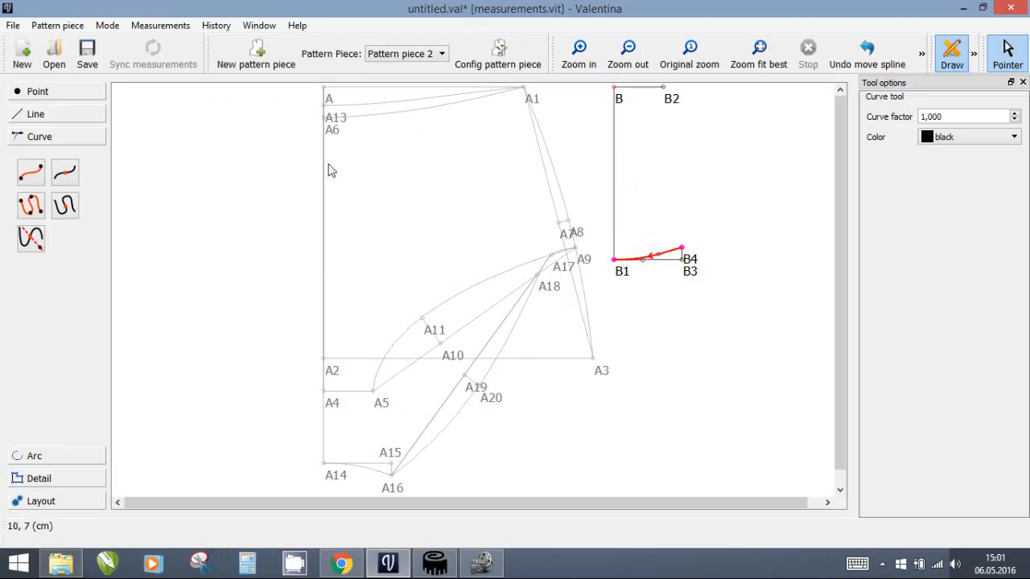
Draw a curve from B2 to B4 and bend it inward to shape the gusset's side edge.
{"action": "left_click", "coordinate": [31, 174]}
{"action": "left_click", "coordinate": [663, 87]}
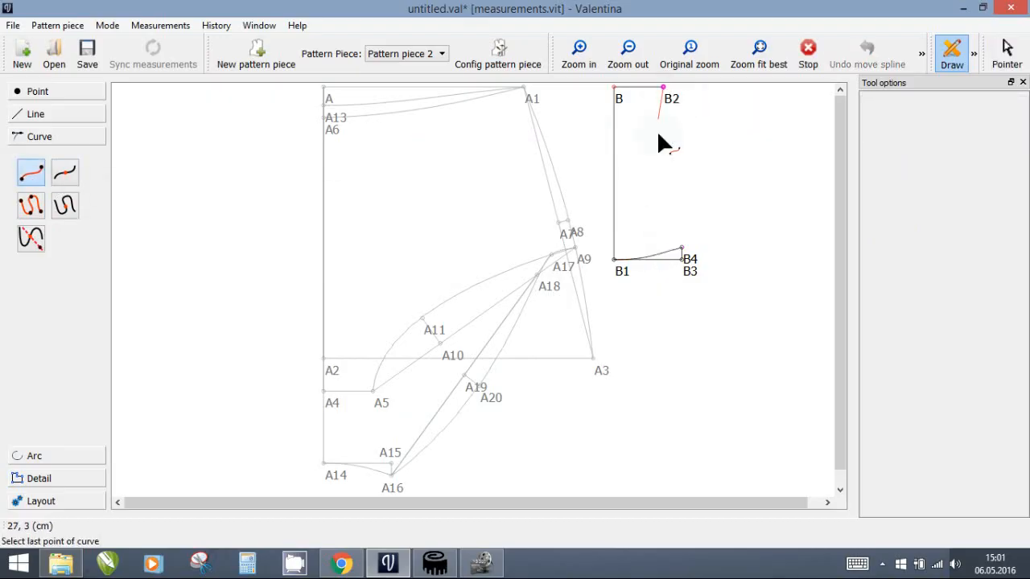
{"action": "left_click", "coordinate": [681, 251]}
{"action": "mouse_move", "coordinate": [682, 172]}
{"action": "left_mouse_down"}
{"action": "mouse_move", "coordinate": [671, 169]}
{"action": "mouse_move", "coordinate": [669, 185]}
{"action": "mouse_move", "coordinate": [665, 171]}
{"action": "left_mouse_up"}
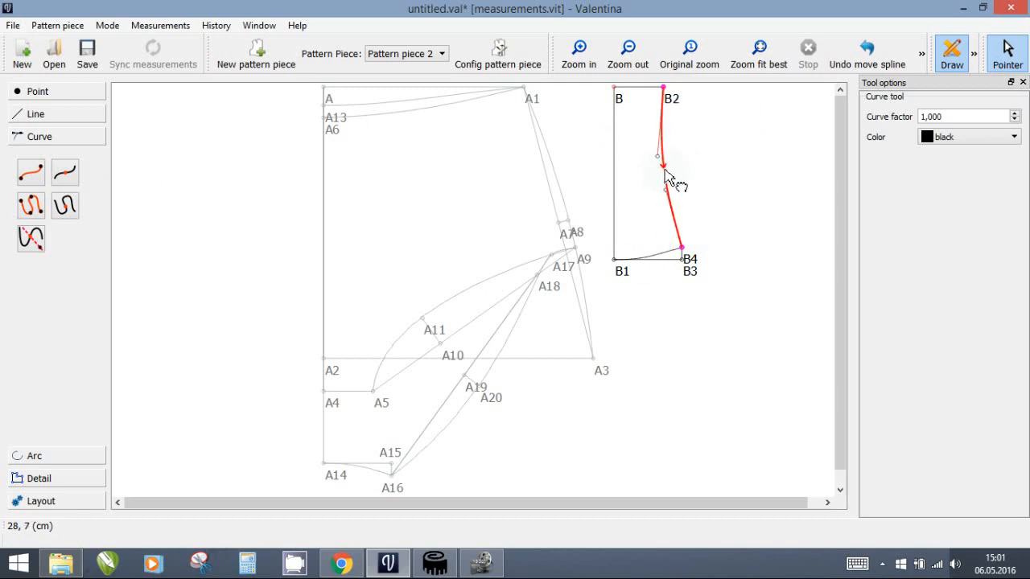
{"action": "left_click", "coordinate": [691, 172]}
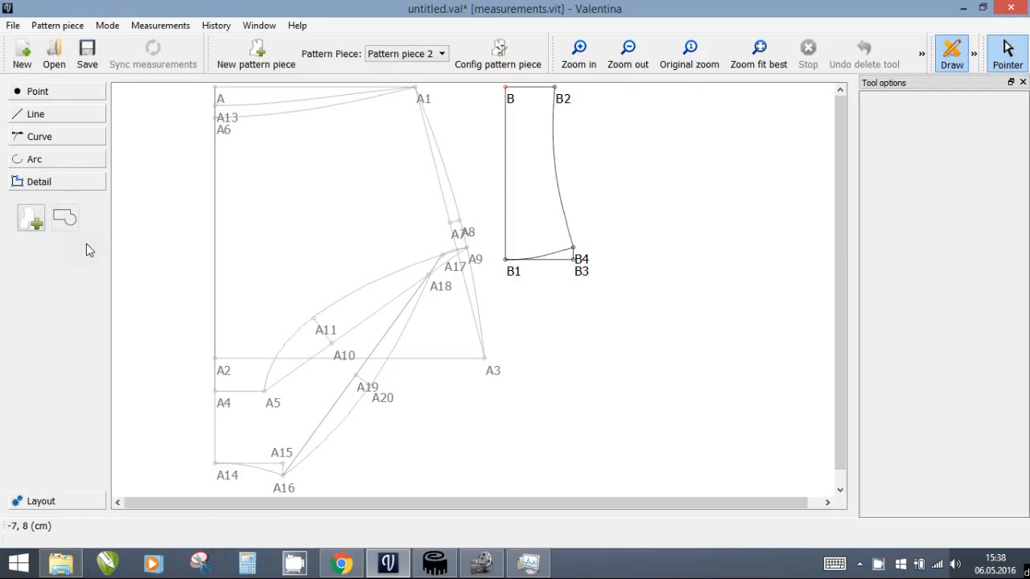
Make Pattern piece 1 active and start a seam allowance detail at point A6, moving its dialog clear of the draft.
{"action": "left_click", "coordinate": [28, 228]}
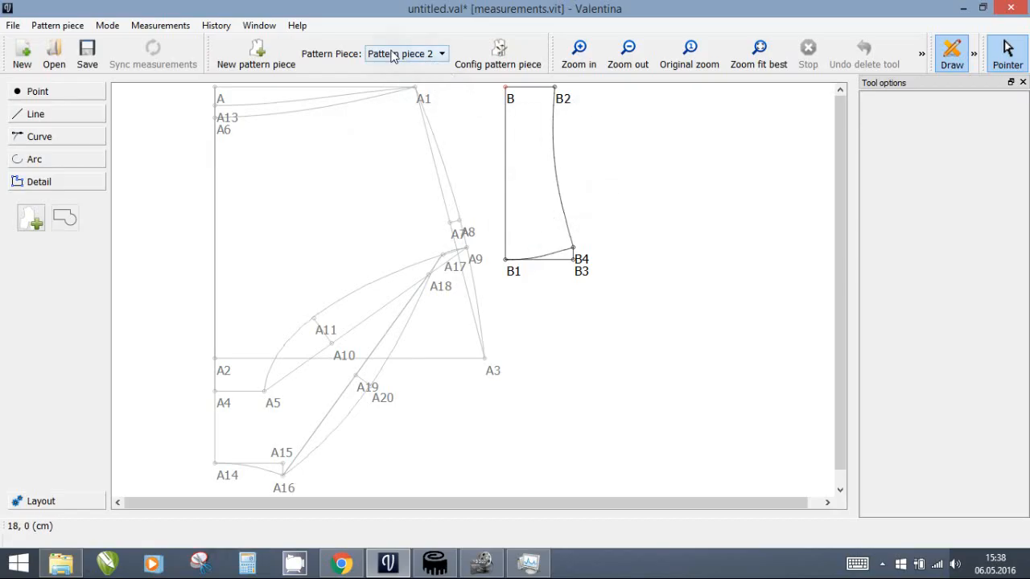
{"action": "left_click", "coordinate": [425, 56]}
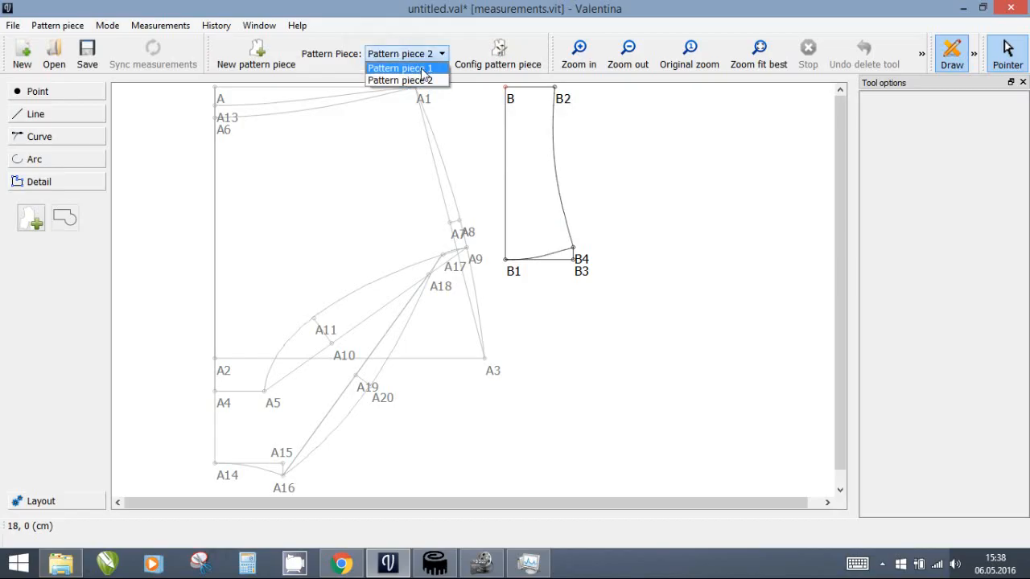
{"action": "left_click", "coordinate": [424, 69]}
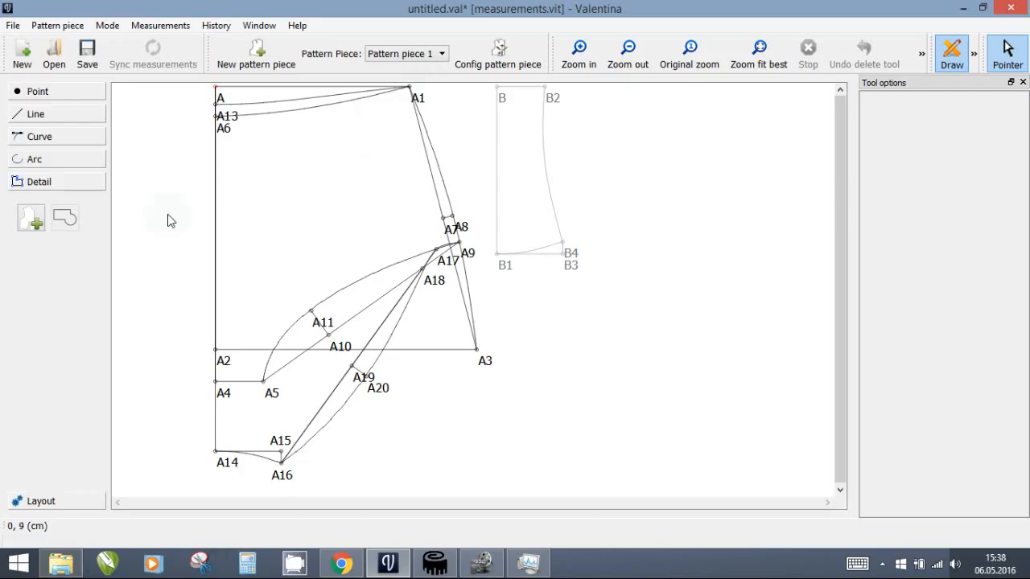
{"action": "left_click", "coordinate": [30, 218]}
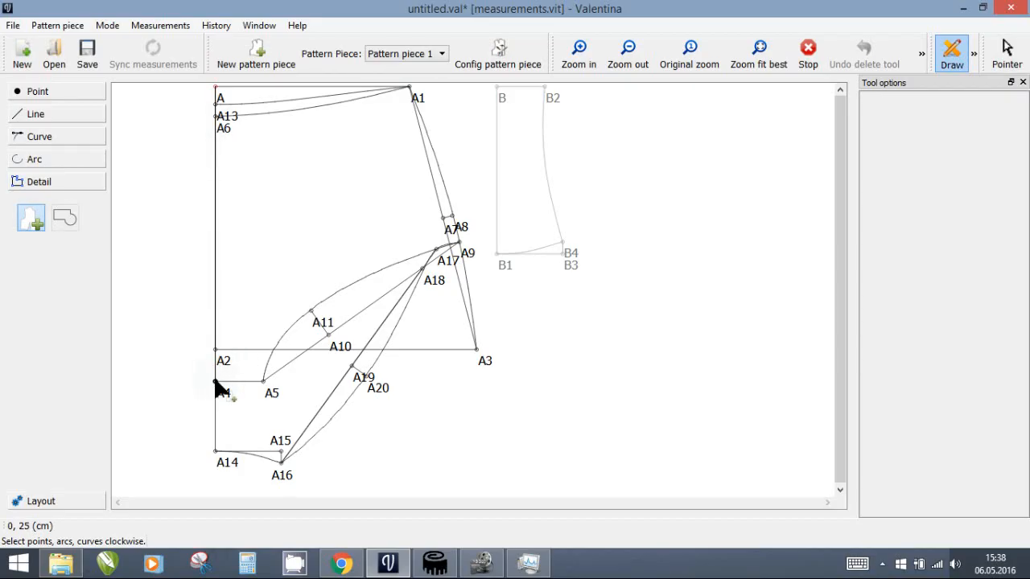
{"action": "left_click", "coordinate": [218, 120]}
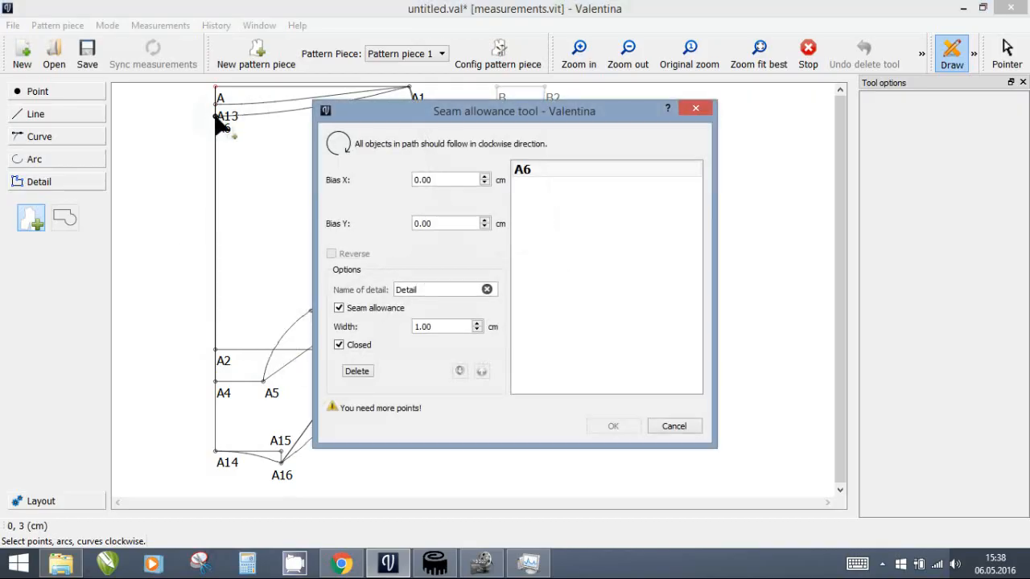
{"action": "left_click_drag", "start_coordinate": [458, 111], "coordinate": [714, 97]}
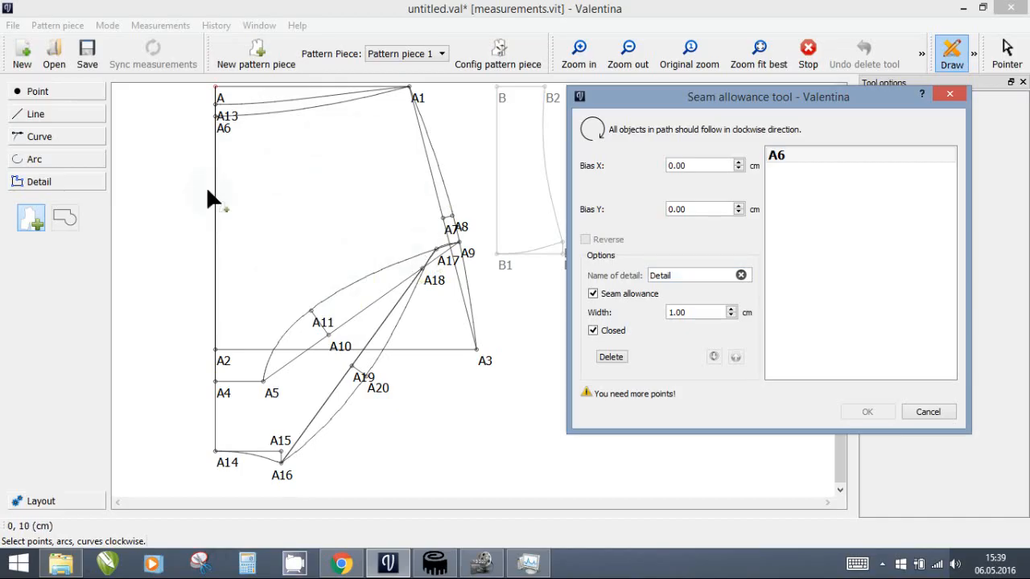
Add curve A6–A1, point A1, curve A1–A3, point A9, curve A9–A5 and point A4 clockwise to the detail's path.
{"action": "left_click", "coordinate": [269, 113]}
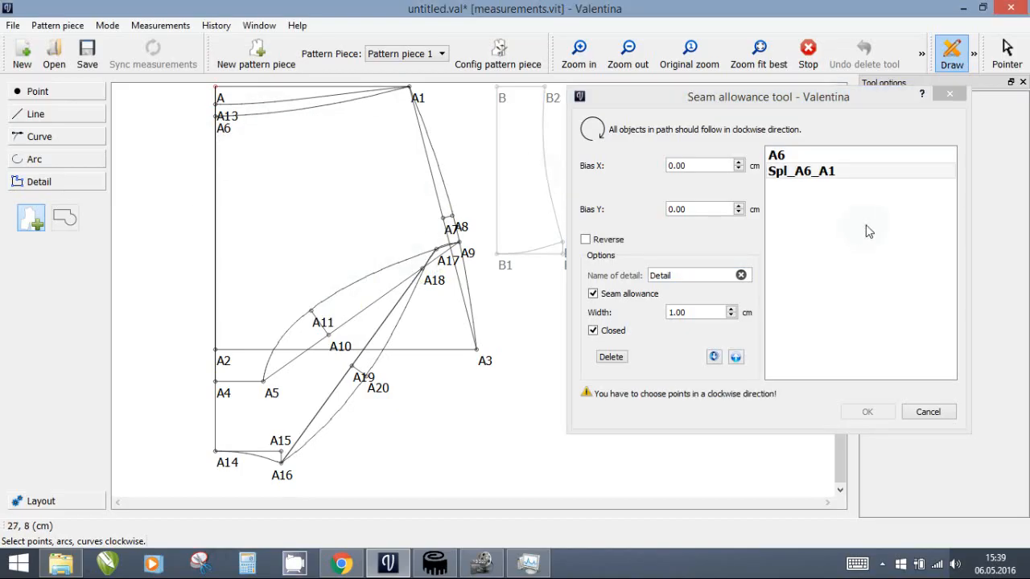
{"action": "left_click", "coordinate": [812, 172]}
{"action": "left_click", "coordinate": [410, 89]}
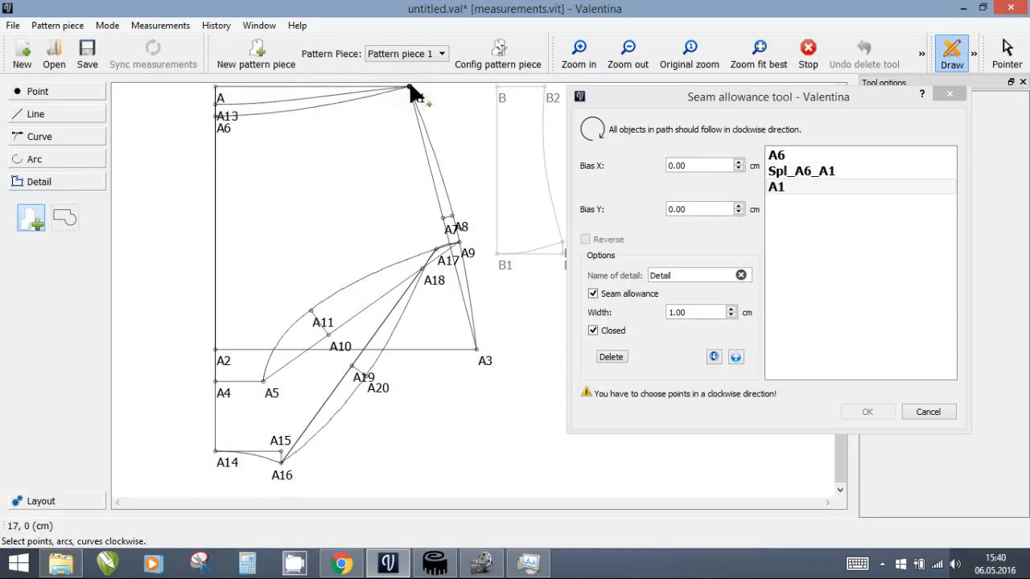
{"action": "left_click", "coordinate": [442, 173]}
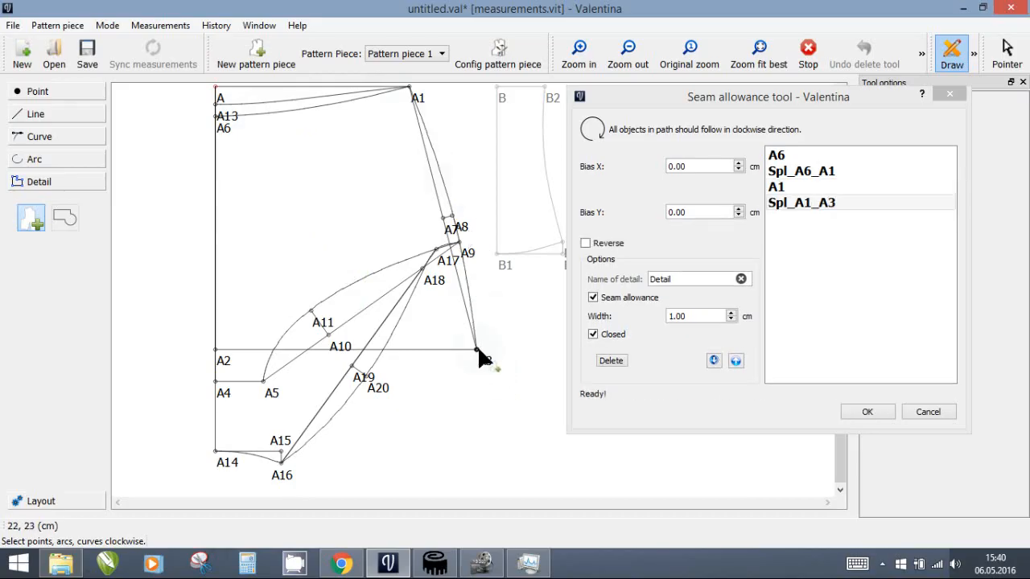
{"action": "left_click", "coordinate": [459, 244]}
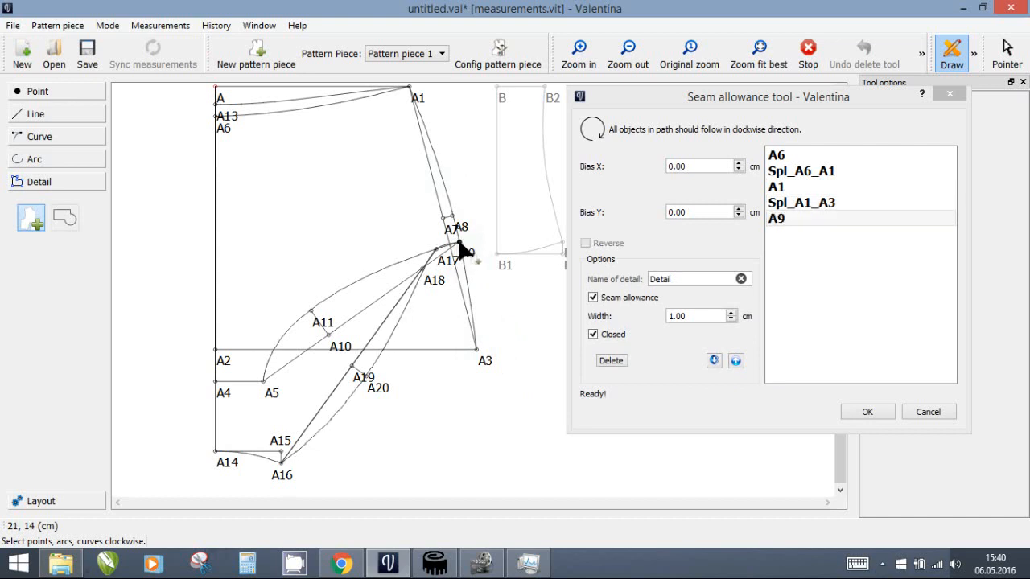
{"action": "left_click", "coordinate": [350, 289]}
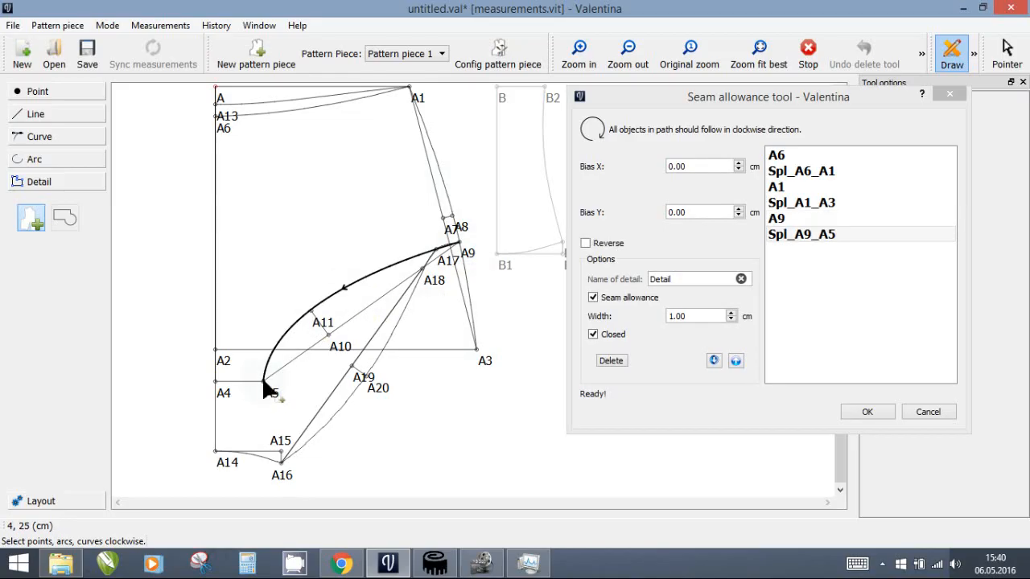
{"action": "left_click", "coordinate": [217, 384]}
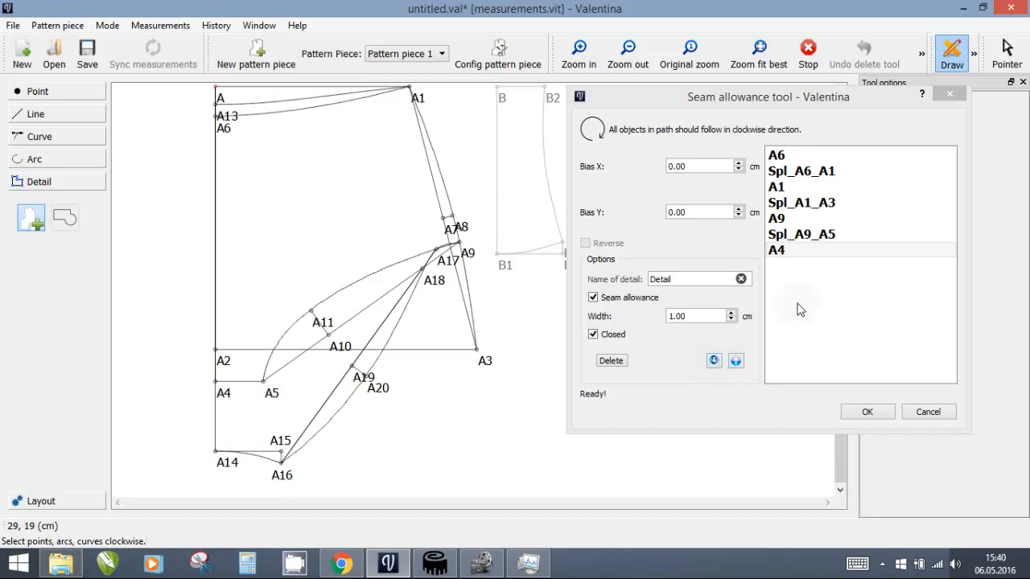
{"action": "left_click", "coordinate": [806, 252]}
Set the seam allowance width to 0, disable the detail's seam allowance and create the detail.
{"action": "left_click_drag", "start_coordinate": [720, 317], "coordinate": [655, 316]}
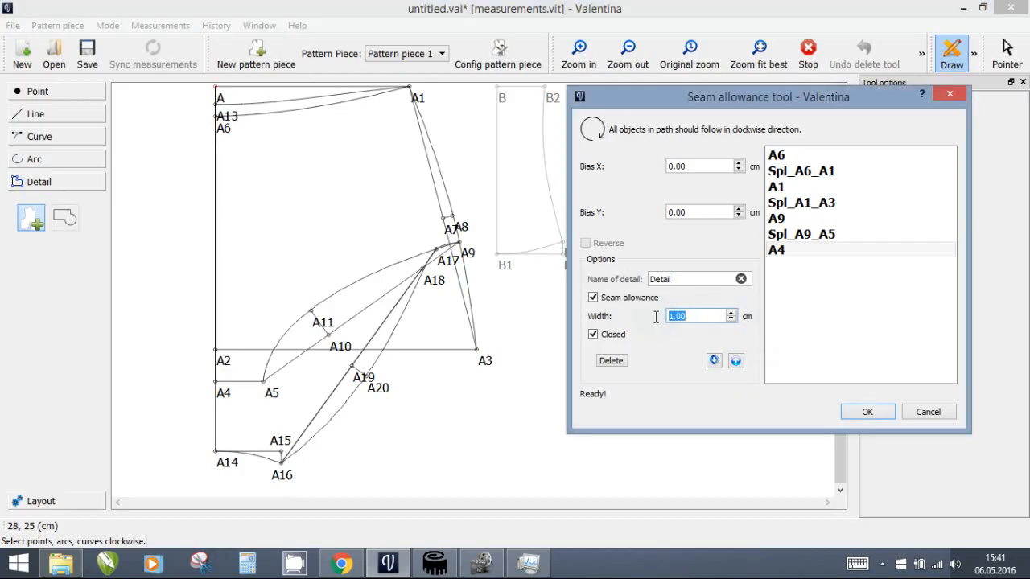
{"action": "type", "text": "0"}
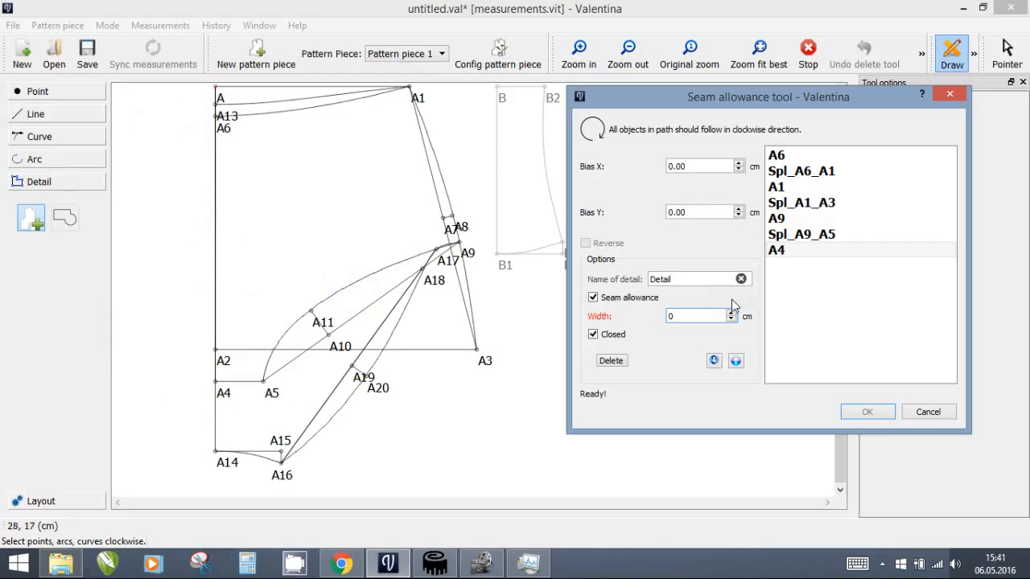
{"action": "left_click", "coordinate": [785, 295]}
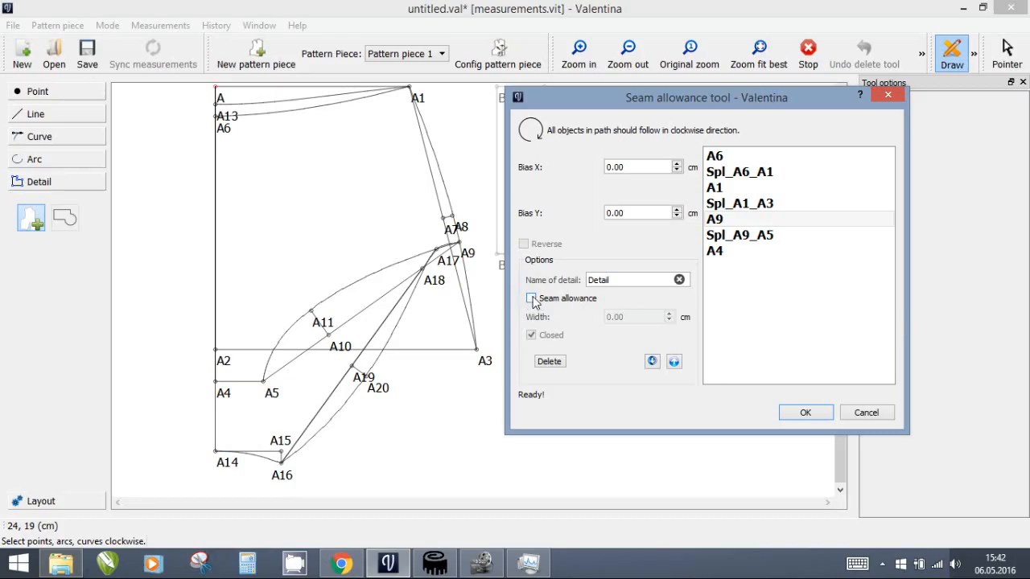
{"action": "left_click", "coordinate": [804, 414]}
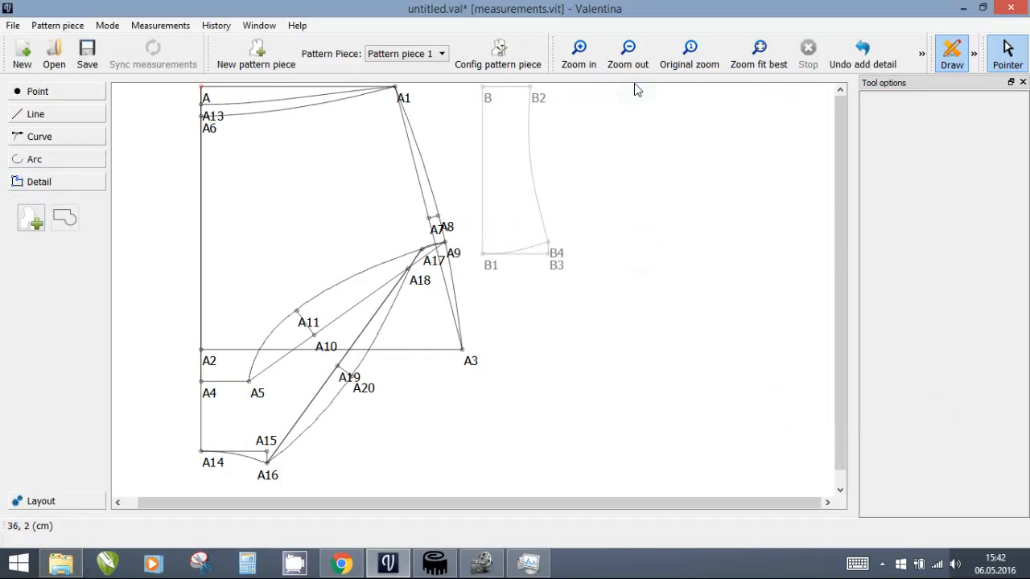
Check the front piece in Details mode, return to the draft, and start a seam allowance detail at point A13 with its dialog moved clear.
{"action": "left_click", "coordinate": [973, 63]}
{"action": "left_click", "coordinate": [938, 102]}
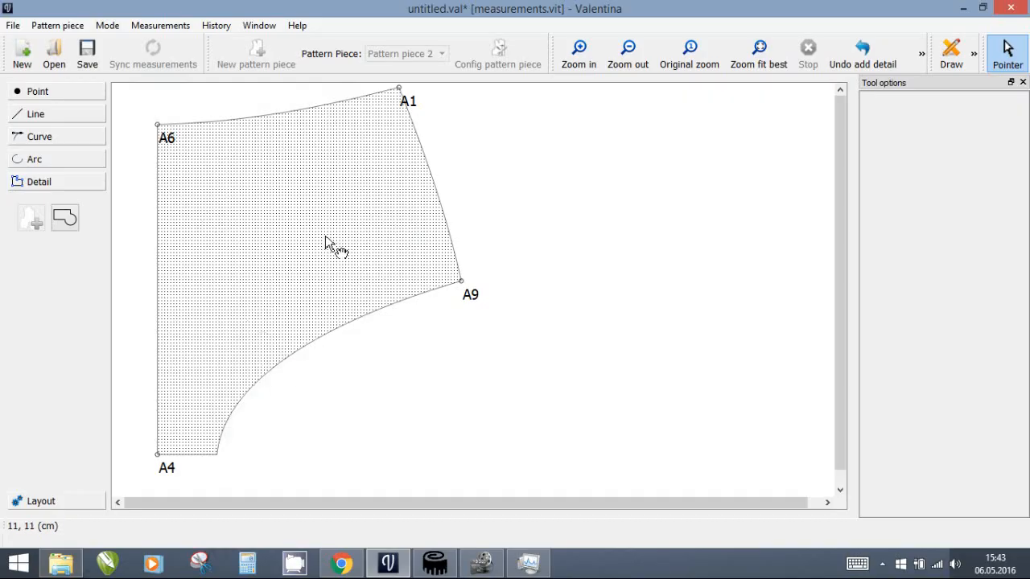
{"action": "left_click", "coordinate": [954, 62]}
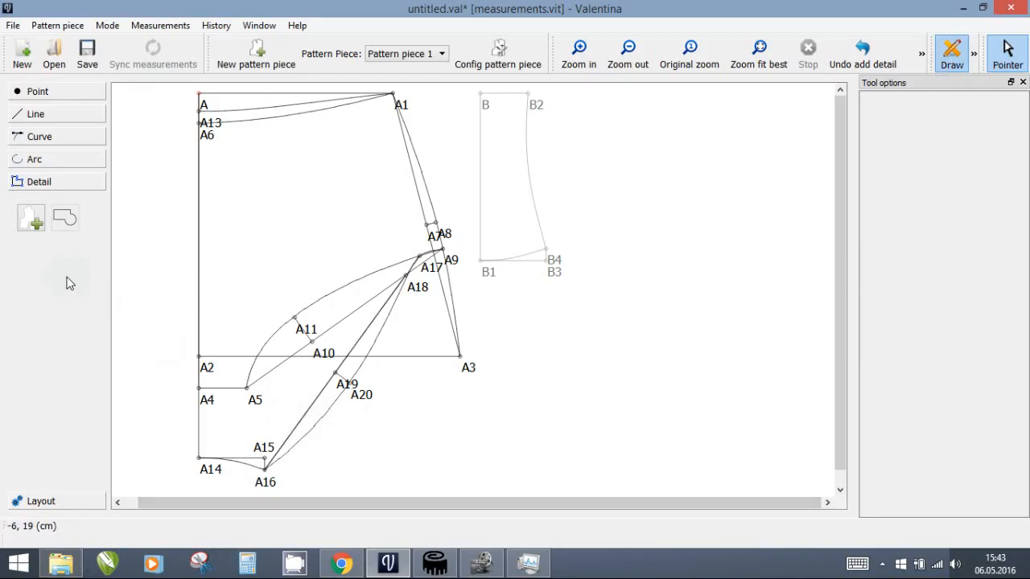
{"action": "left_click", "coordinate": [30, 221]}
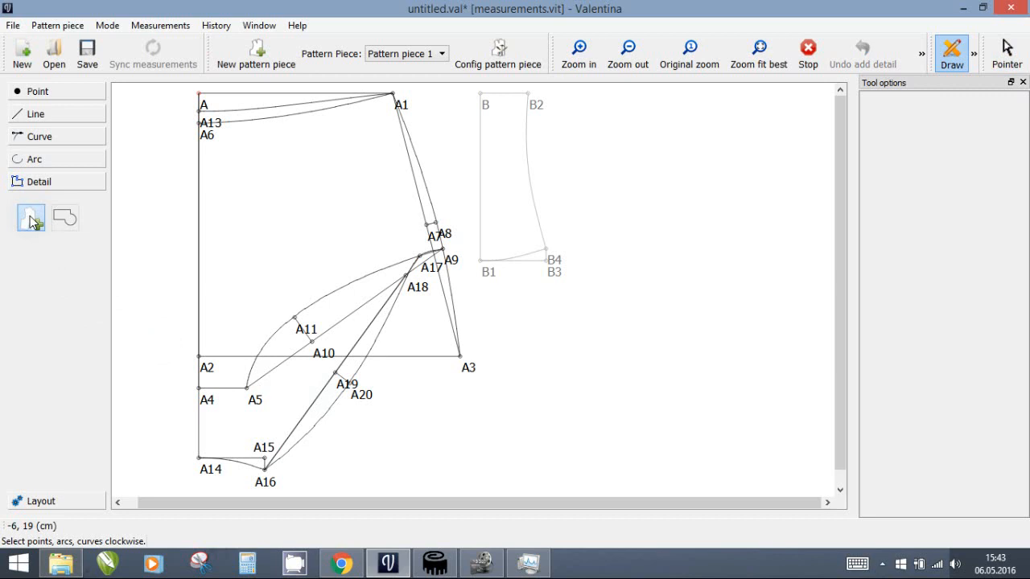
{"action": "left_click", "coordinate": [198, 114]}
{"action": "left_click_drag", "start_coordinate": [381, 115], "coordinate": [625, 122]}
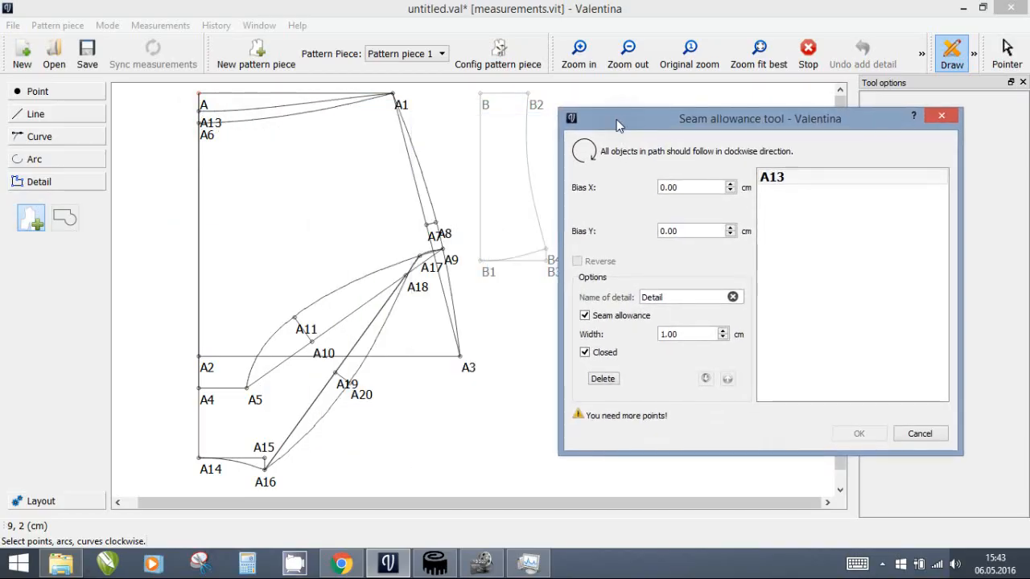
Add curve A13–A1, curve A1–A3, point A9, curve path A9–A16, curve A16–A14 and point A14 clockwise and create the back detail.
{"action": "left_click", "coordinate": [259, 109]}
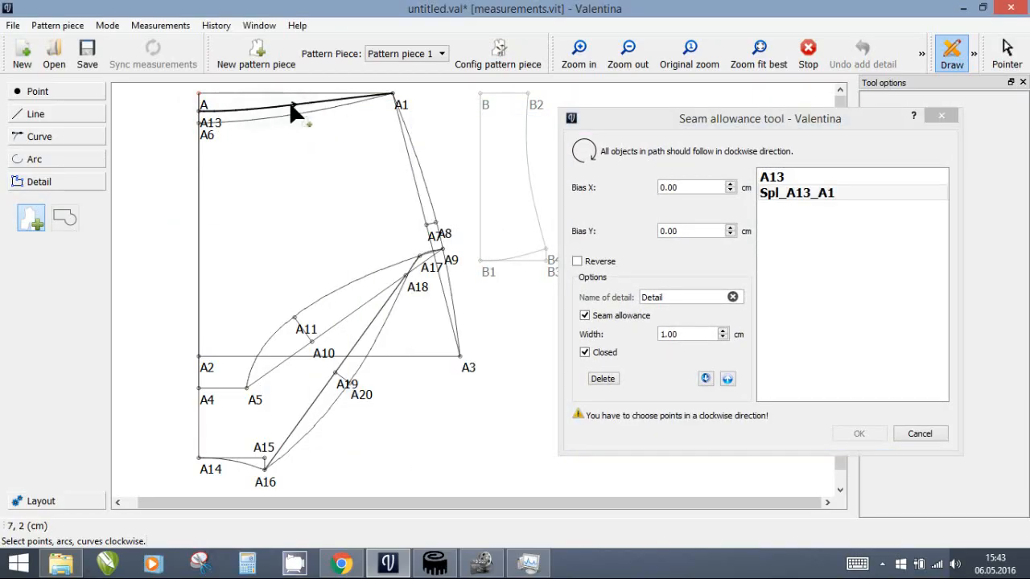
{"action": "left_click", "coordinate": [413, 148]}
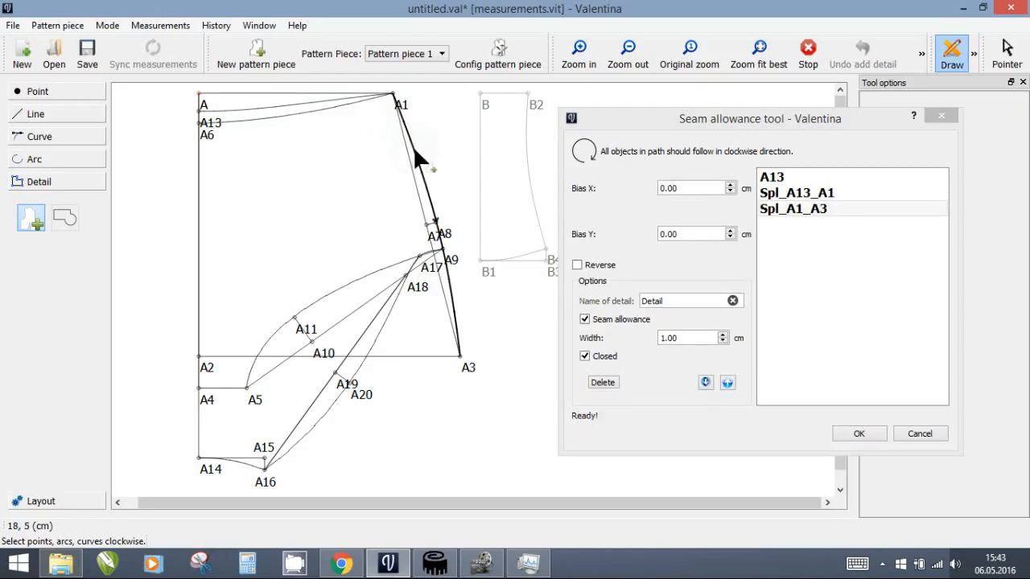
{"action": "left_click", "coordinate": [448, 259]}
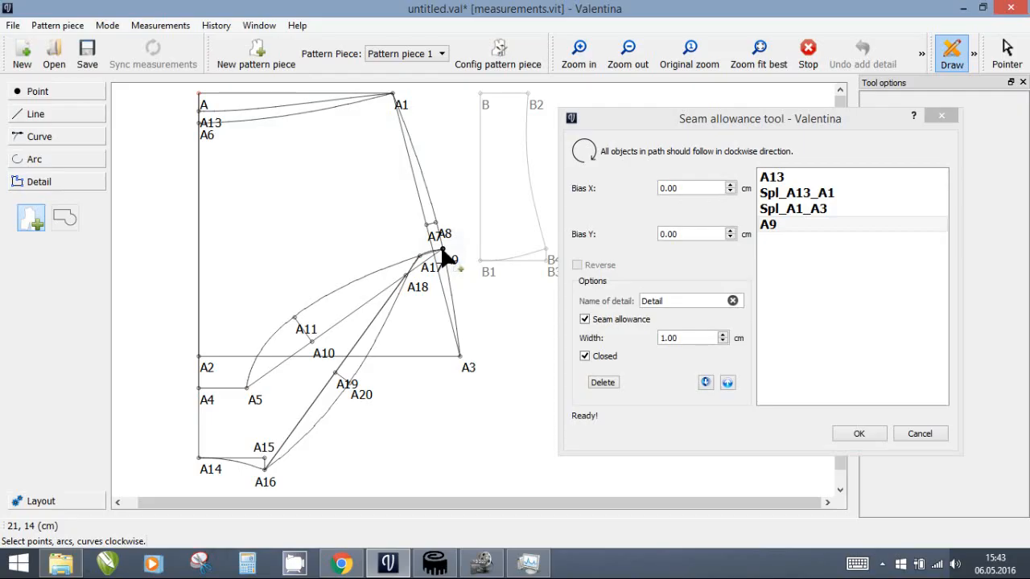
{"action": "left_click", "coordinate": [375, 342]}
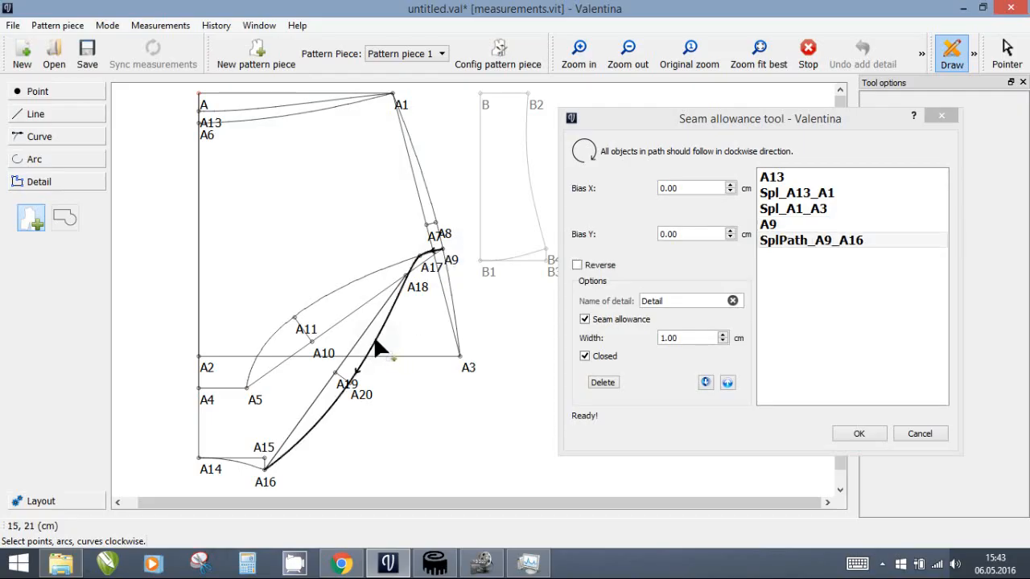
{"action": "left_click", "coordinate": [245, 464]}
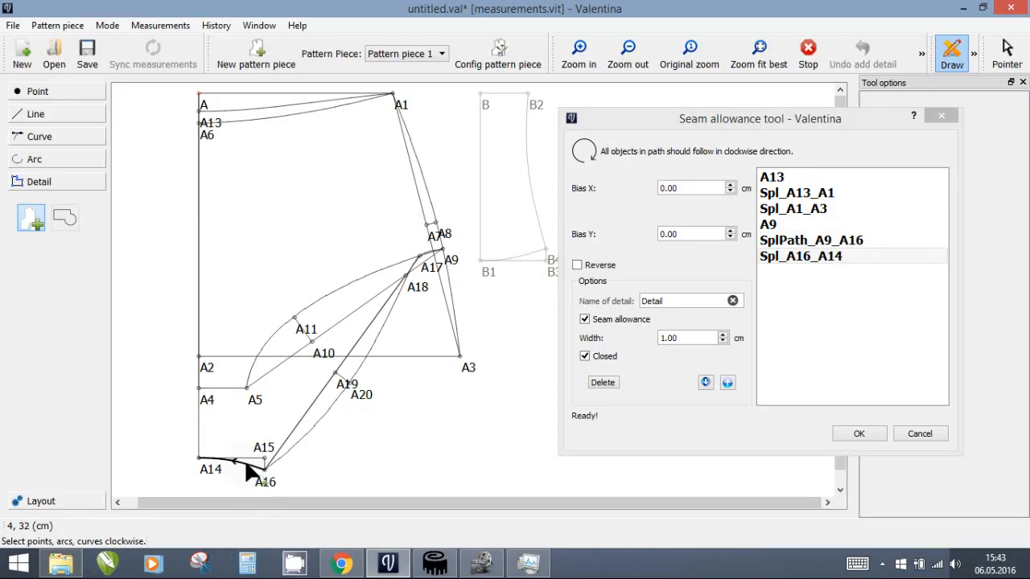
{"action": "left_click", "coordinate": [199, 459]}
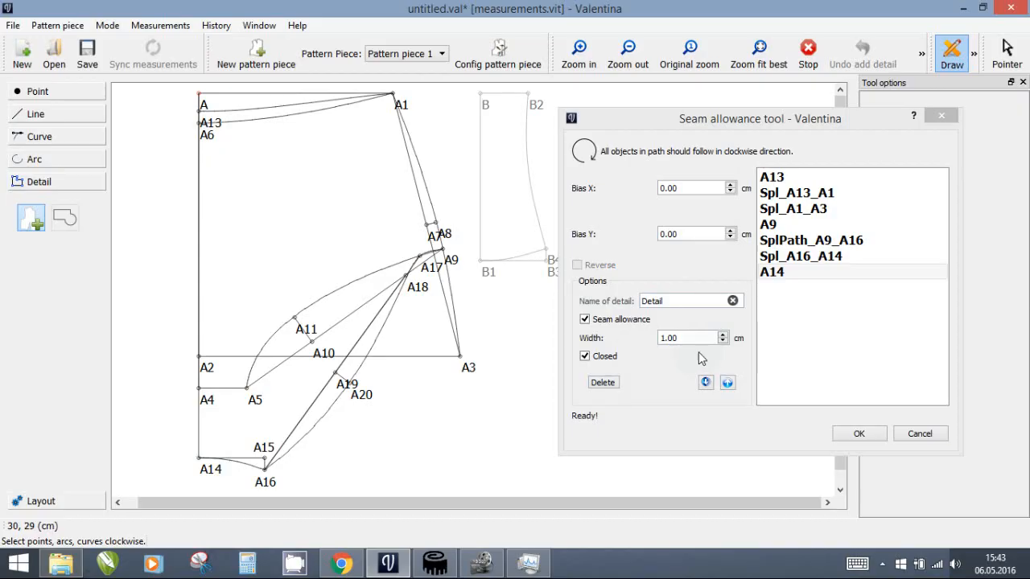
{"action": "left_click", "coordinate": [859, 435]}
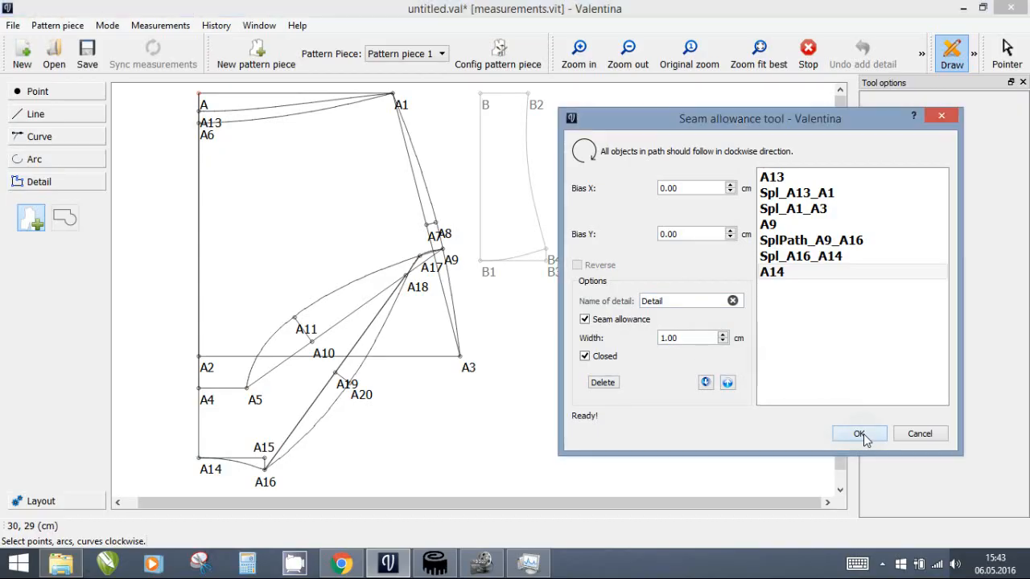
Switch to Details mode and move the back detail off the front detail so both lie side by side.
{"action": "left_click", "coordinate": [973, 56]}
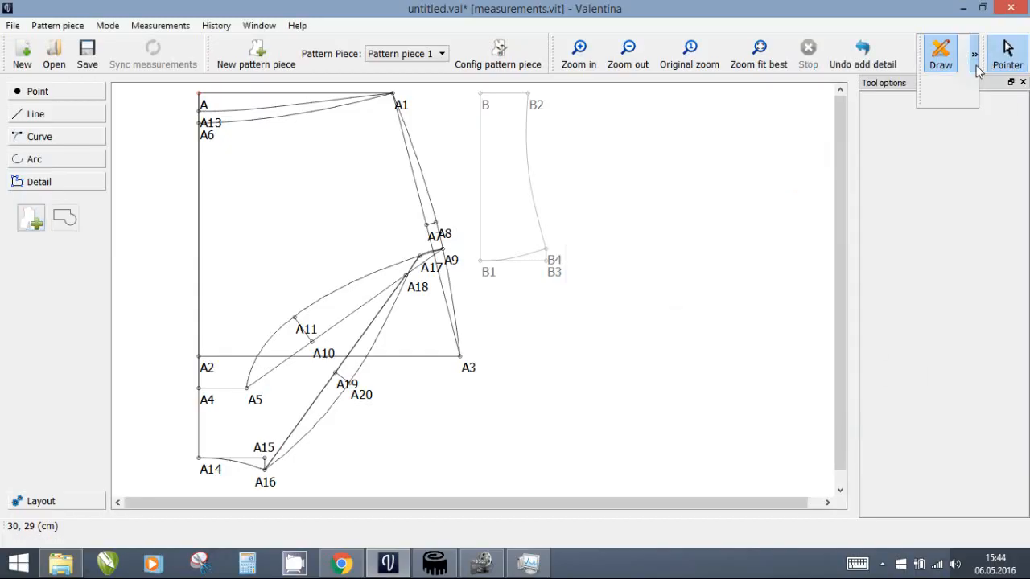
{"action": "left_click", "coordinate": [933, 101]}
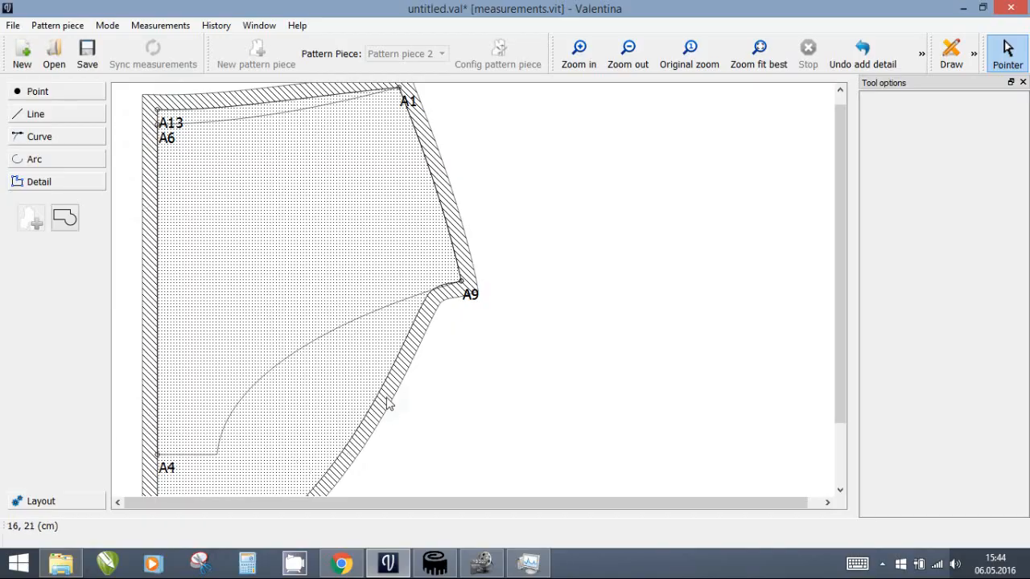
{"action": "scroll", "coordinate": [370, 398], "scroll_direction": "down", "scroll_amount": 2}
{"action": "left_click_drag", "start_coordinate": [349, 383], "coordinate": [683, 338]}
{"action": "scroll", "coordinate": [559, 459], "scroll_direction": "up", "scroll_amount": 2}
{"action": "scroll", "coordinate": [561, 462], "scroll_direction": "up", "scroll_amount": 1}
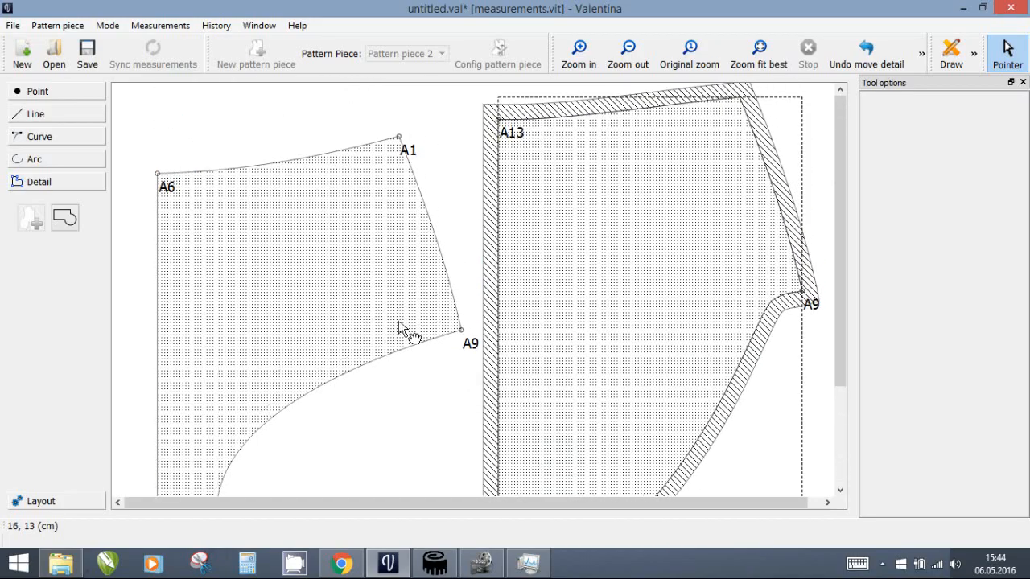
{"action": "left_click_drag", "start_coordinate": [526, 285], "coordinate": [543, 290]}
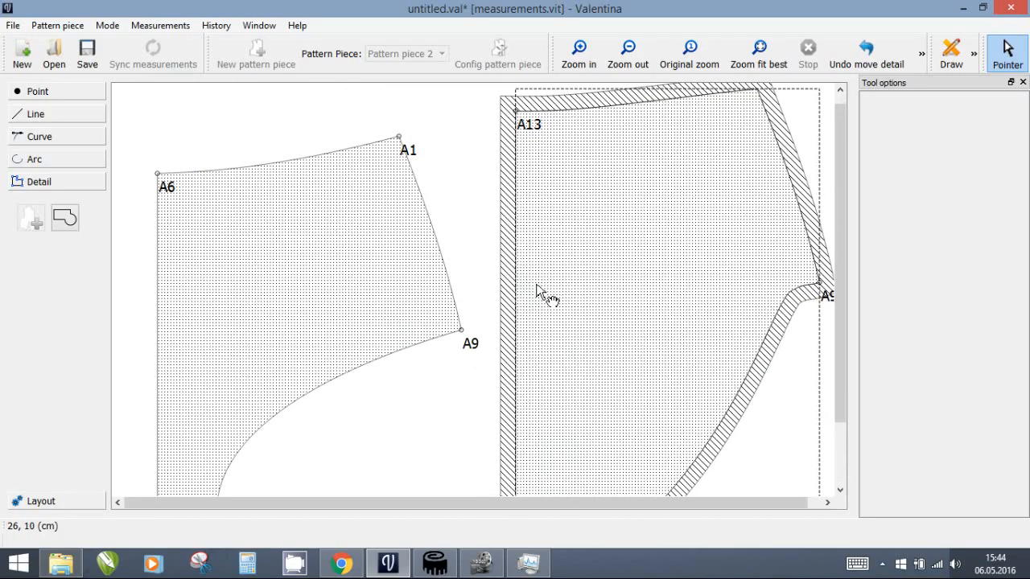
{"action": "scroll", "coordinate": [535, 293], "scroll_direction": "down", "scroll_amount": 2}
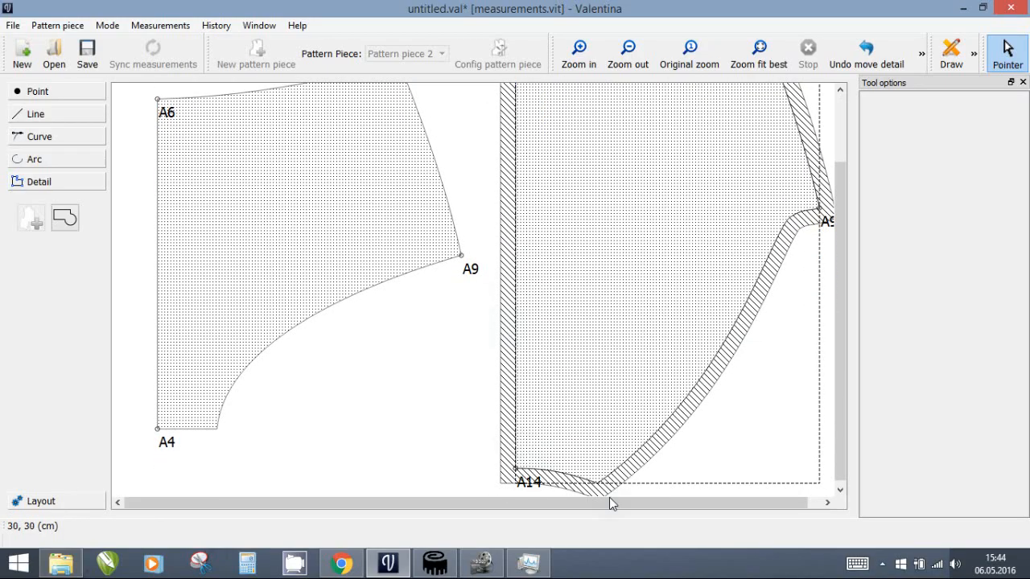
{"action": "scroll", "coordinate": [670, 429], "scroll_direction": "up", "scroll_amount": 2}
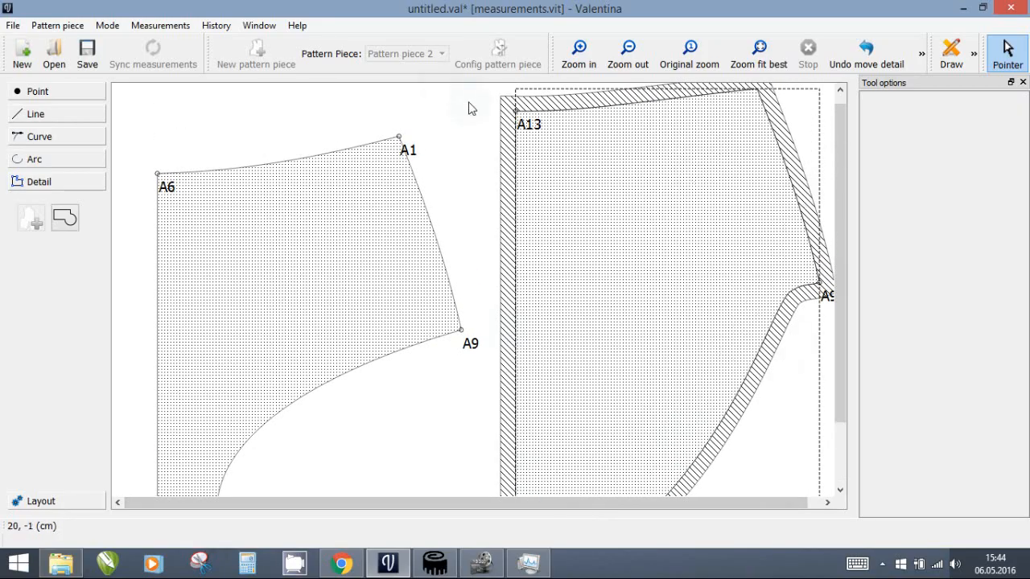
Disable the seam allowance in the back detail's options and apply the change.
{"action": "right_click", "coordinate": [617, 330]}
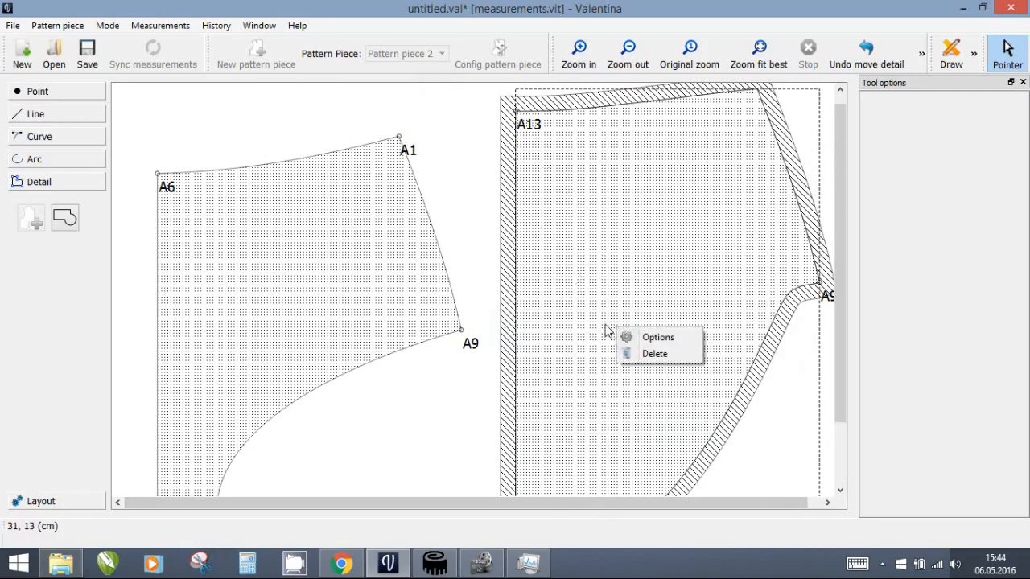
{"action": "left_click", "coordinate": [655, 338]}
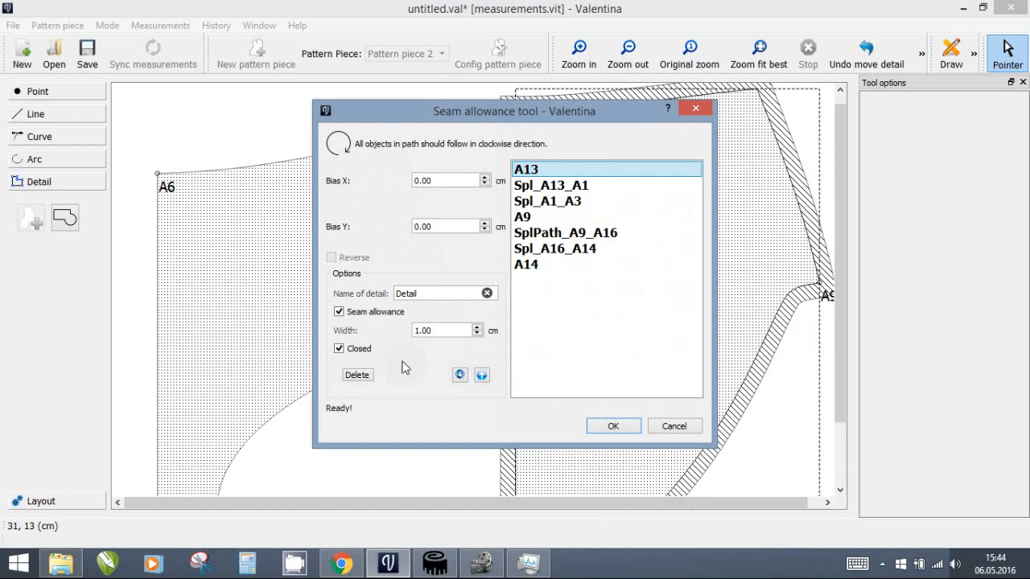
{"action": "left_click", "coordinate": [339, 312]}
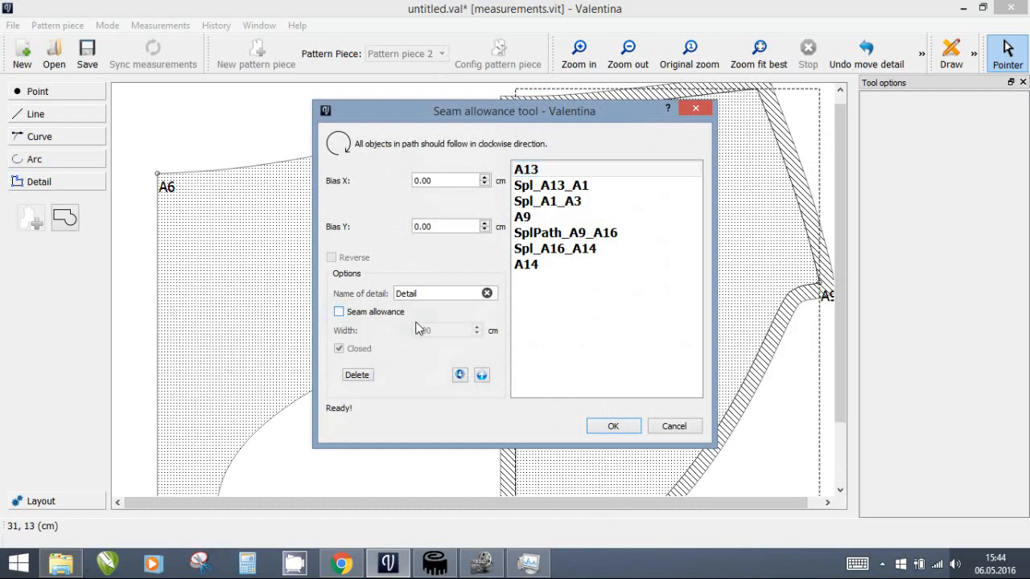
{"action": "left_click", "coordinate": [614, 426]}
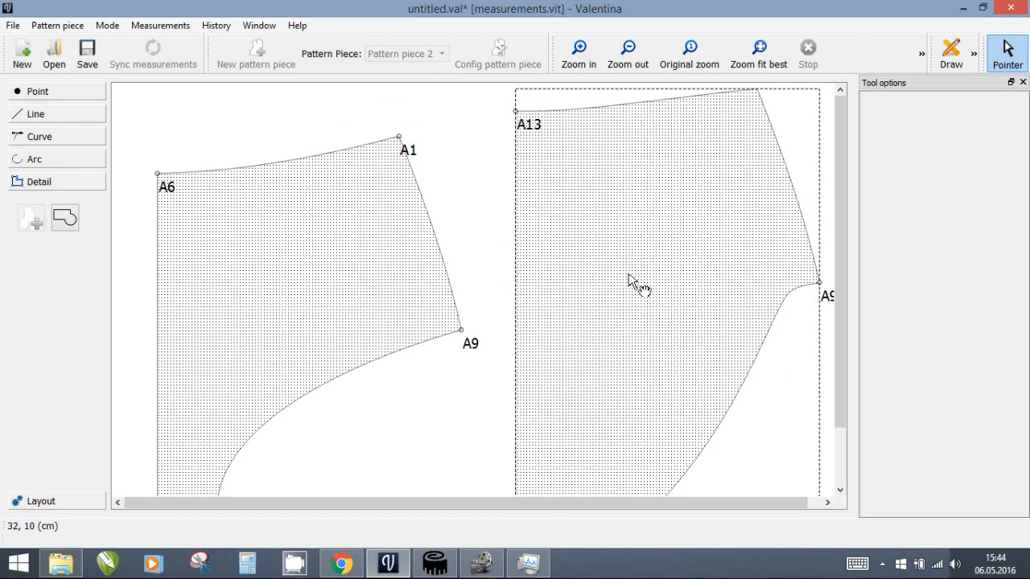
{"action": "scroll", "coordinate": [632, 281], "scroll_direction": "down", "scroll_amount": 2}
{"action": "scroll", "coordinate": [588, 361], "scroll_direction": "up", "scroll_amount": 2}
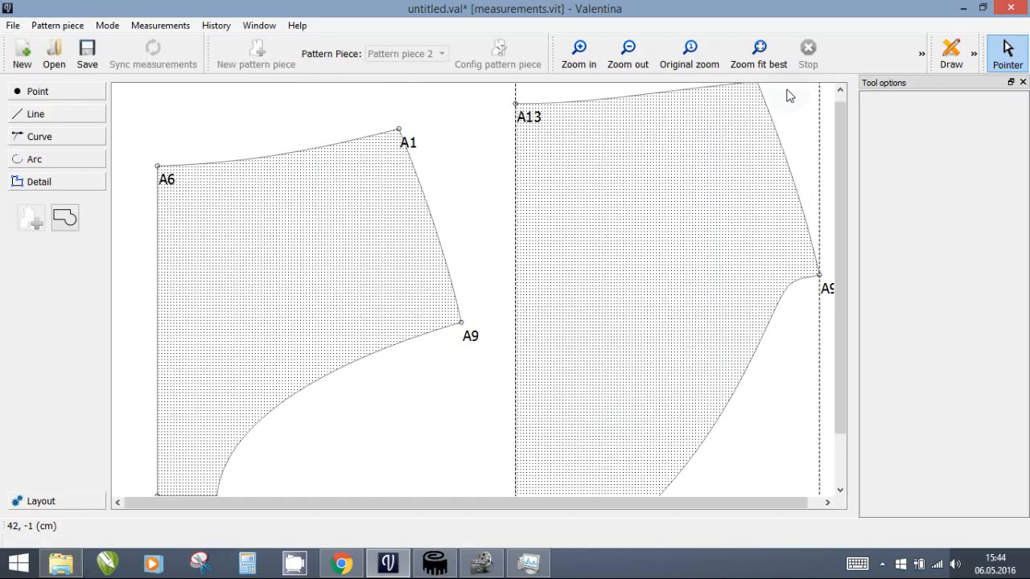
Return to the draft, make Pattern piece 2 active and start a seam allowance detail at point B, moving its dialog clear of the gusset.
{"action": "left_click", "coordinate": [951, 55]}
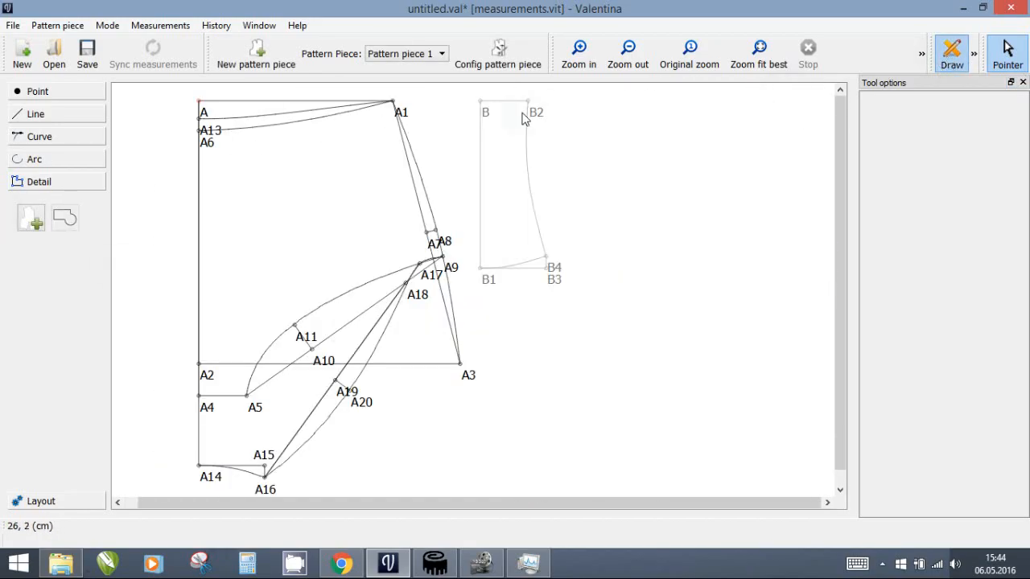
{"action": "left_click", "coordinate": [426, 62]}
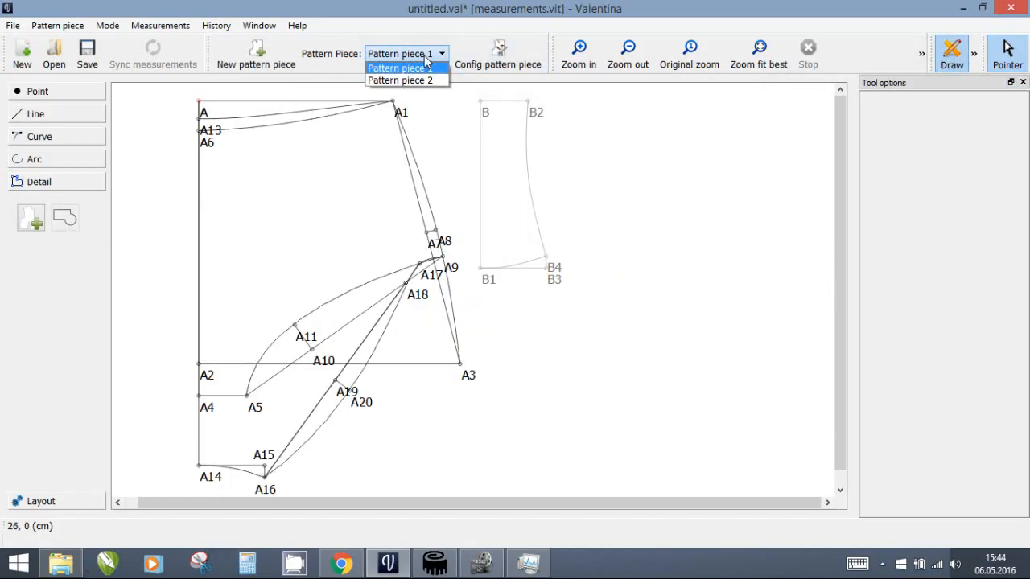
{"action": "left_click", "coordinate": [422, 79]}
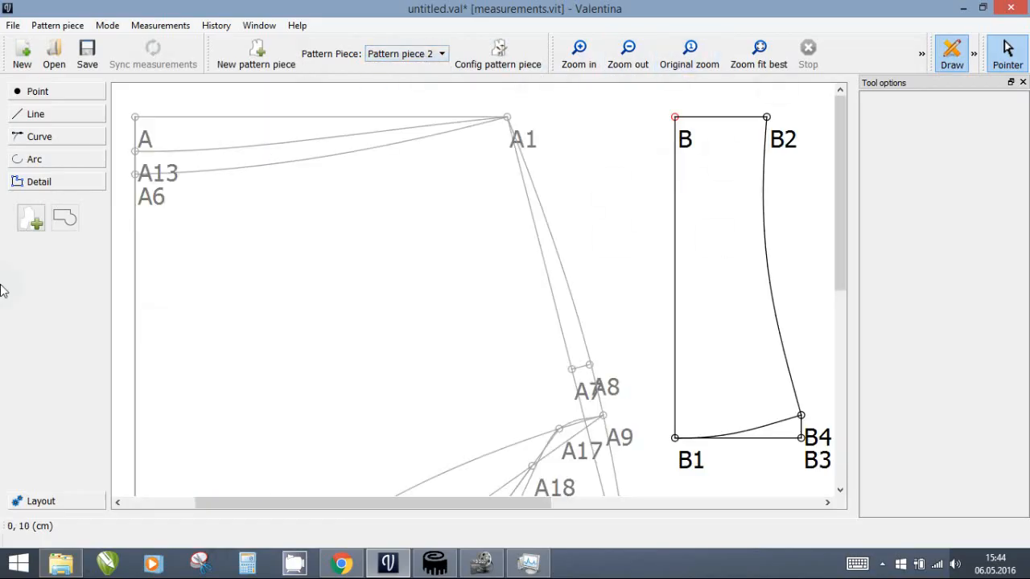
{"action": "left_click", "coordinate": [30, 217]}
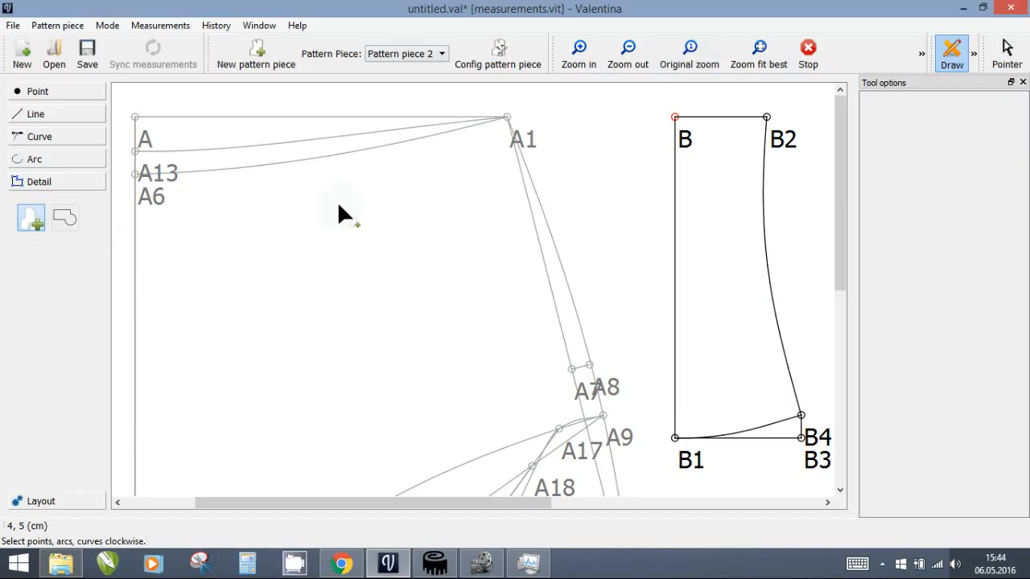
{"action": "left_click", "coordinate": [674, 118]}
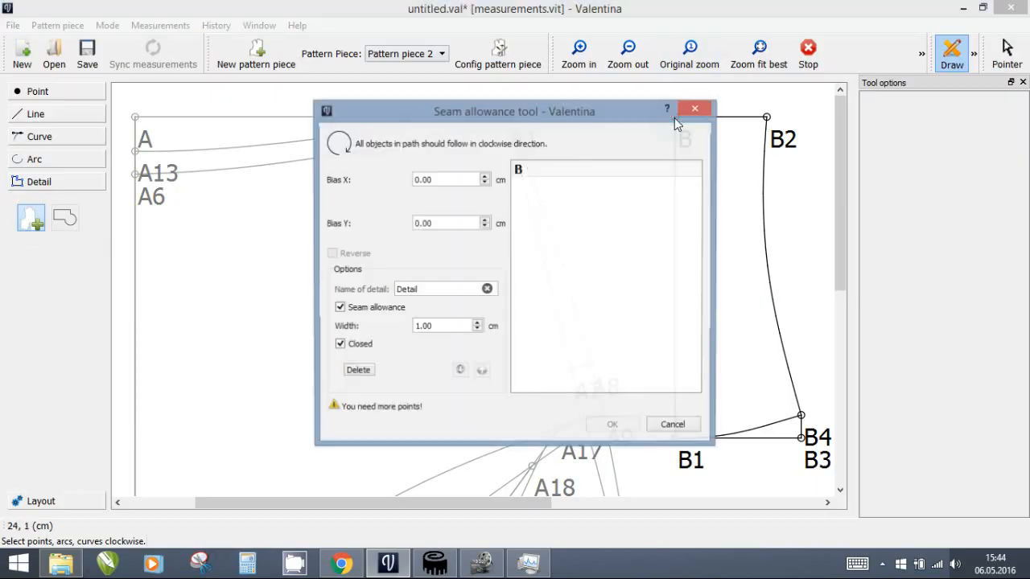
{"action": "left_click_drag", "start_coordinate": [547, 119], "coordinate": [250, 109]}
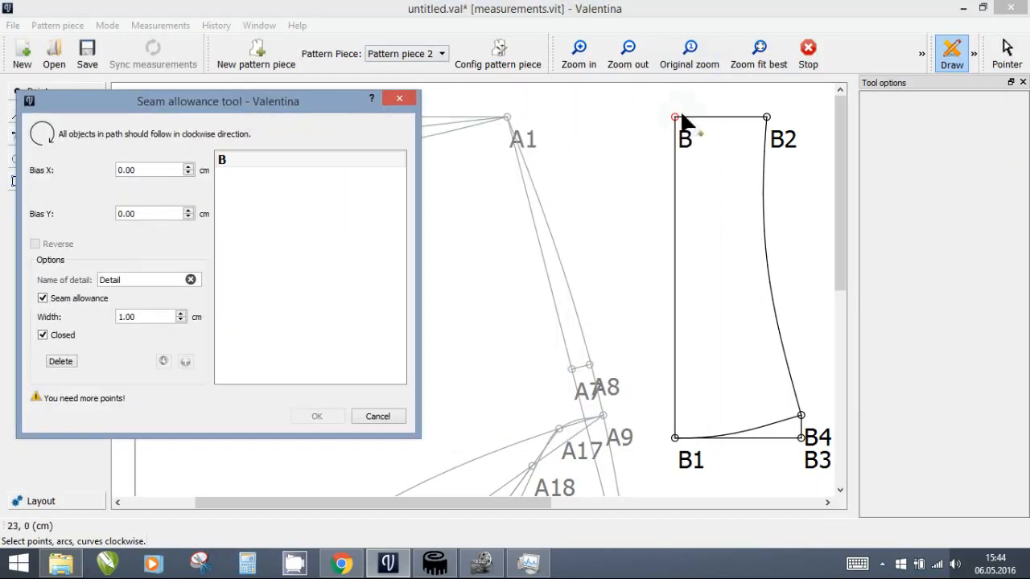
Add curve B2–B4, curve B4–B1 and point B1 clockwise to the gusset detail's path.
{"action": "left_click", "coordinate": [771, 138]}
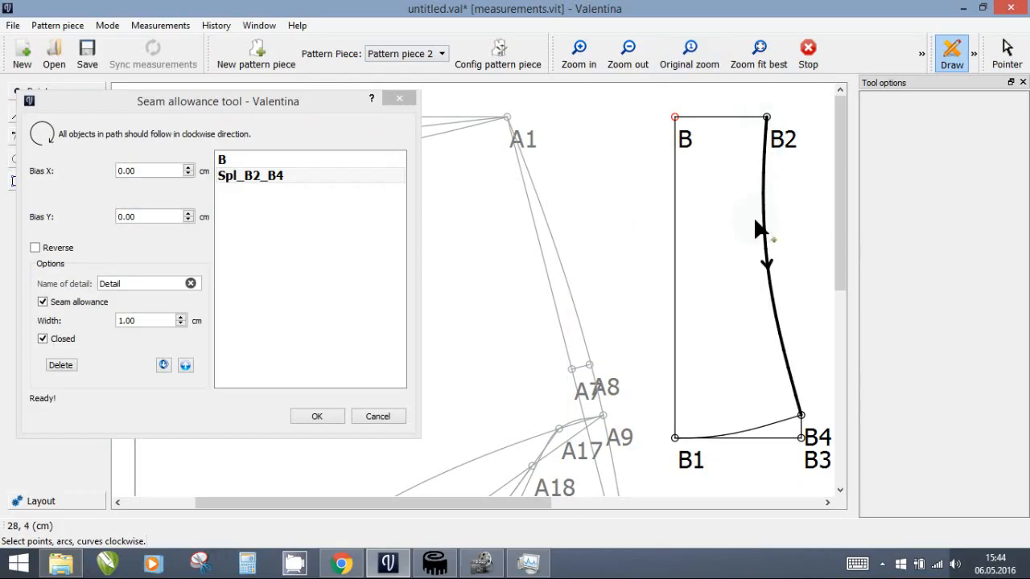
{"action": "left_click", "coordinate": [786, 422]}
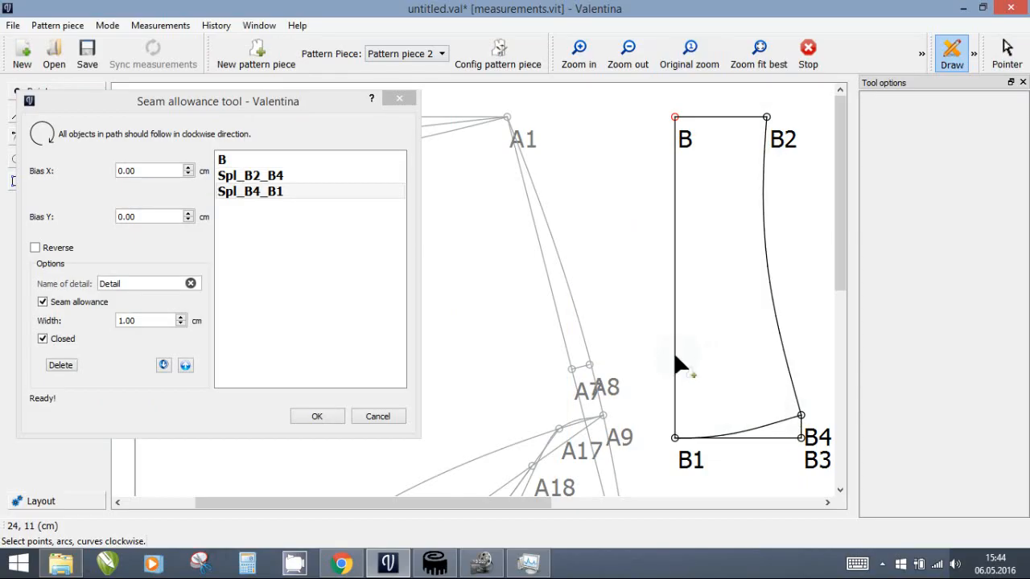
{"action": "left_click", "coordinate": [674, 438]}
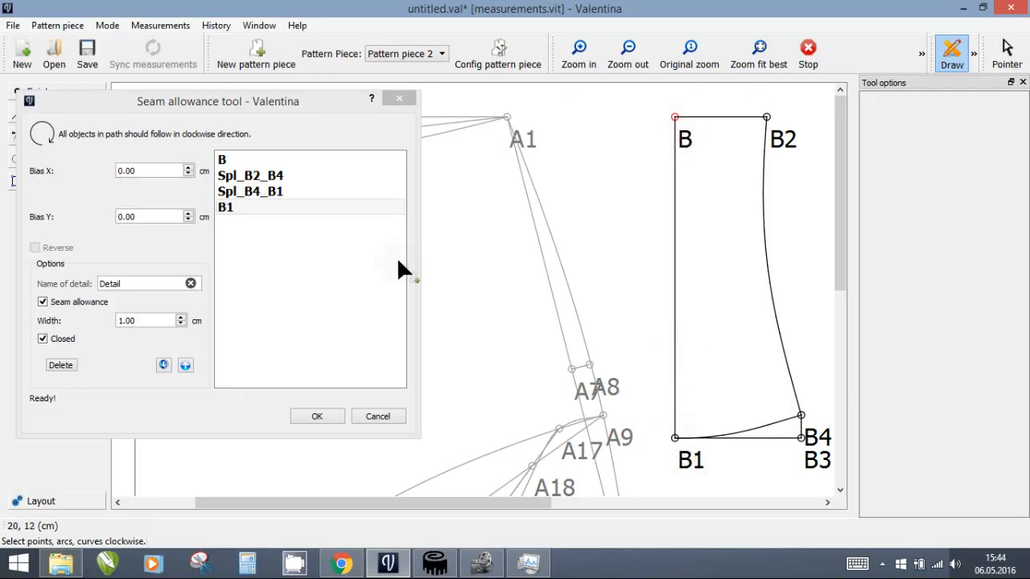
Disable the gusset detail's seam allowance, create the detail and display it in Details mode.
{"action": "left_click_drag", "start_coordinate": [159, 108], "coordinate": [233, 110]}
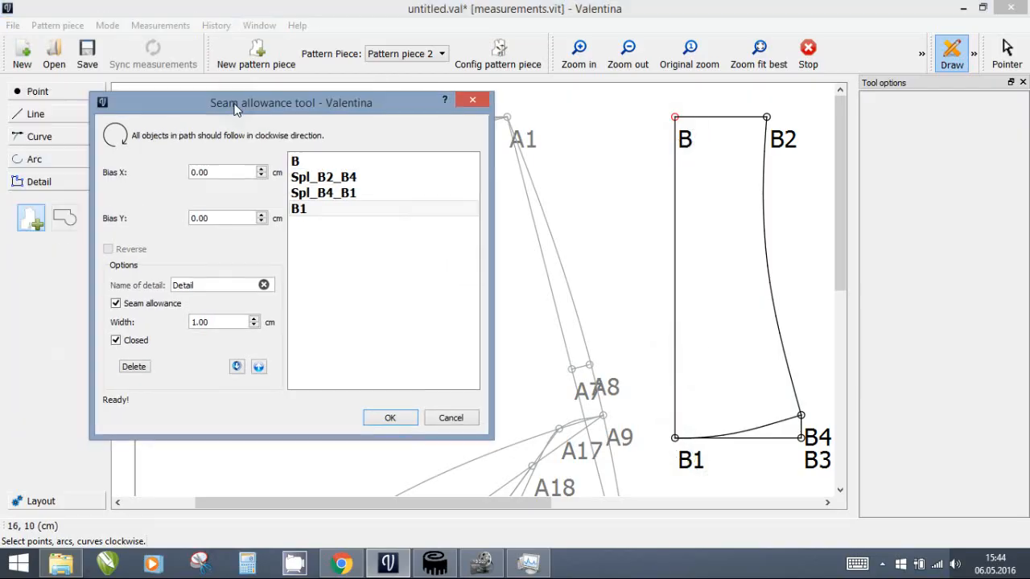
{"action": "left_click", "coordinate": [115, 304]}
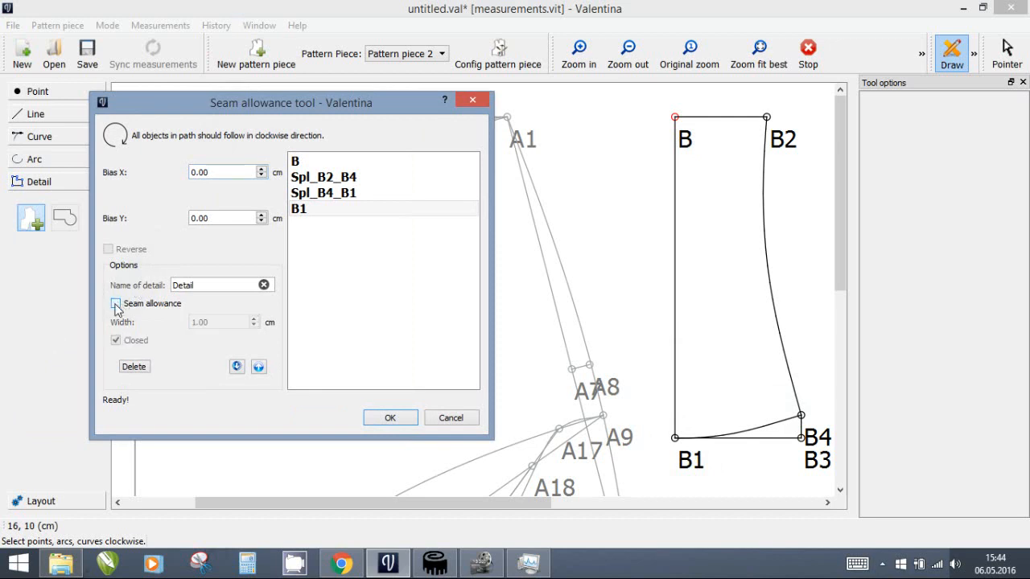
{"action": "left_click", "coordinate": [384, 420]}
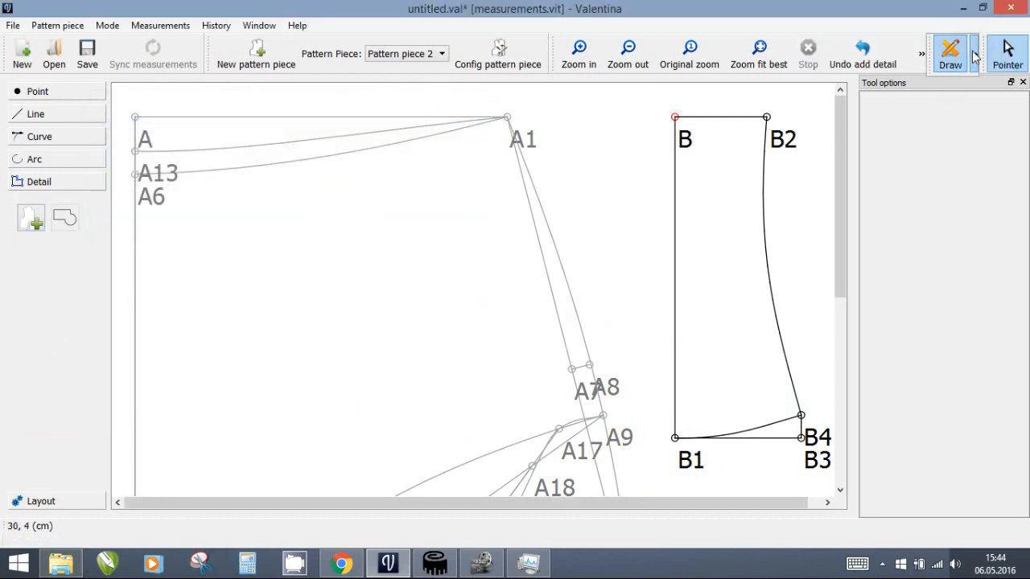
{"action": "left_click", "coordinate": [973, 54]}
{"action": "left_click", "coordinate": [942, 93]}
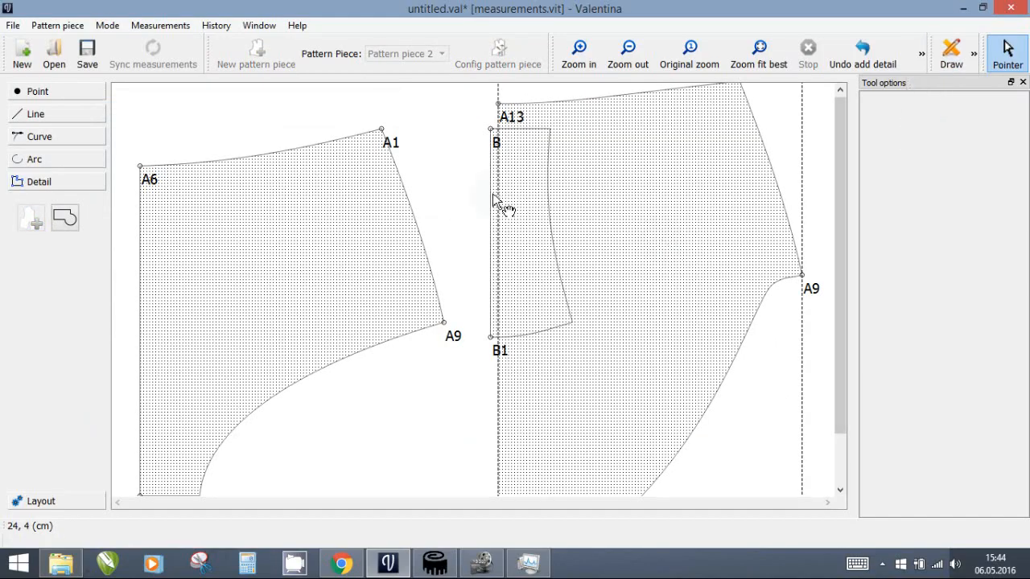
Move the gusset detail off the back piece into the free space between the lower front and back details.
{"action": "left_click_drag", "start_coordinate": [488, 203], "coordinate": [408, 394]}
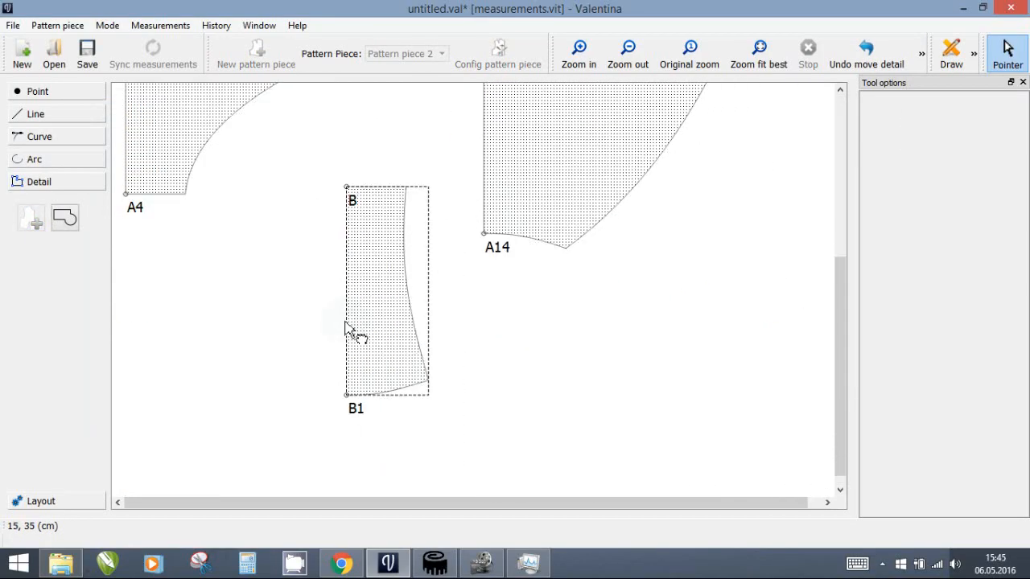
{"action": "left_click_drag", "start_coordinate": [352, 333], "coordinate": [333, 276]}
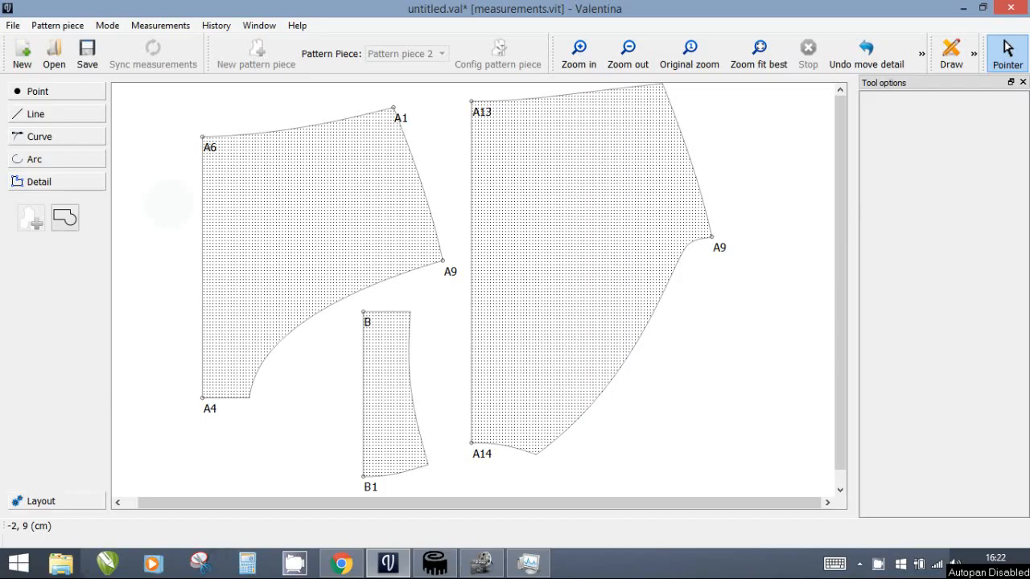
Switch to Layout mode and create a layout of the details on the A2 paper template.
{"action": "left_click", "coordinate": [974, 57]}
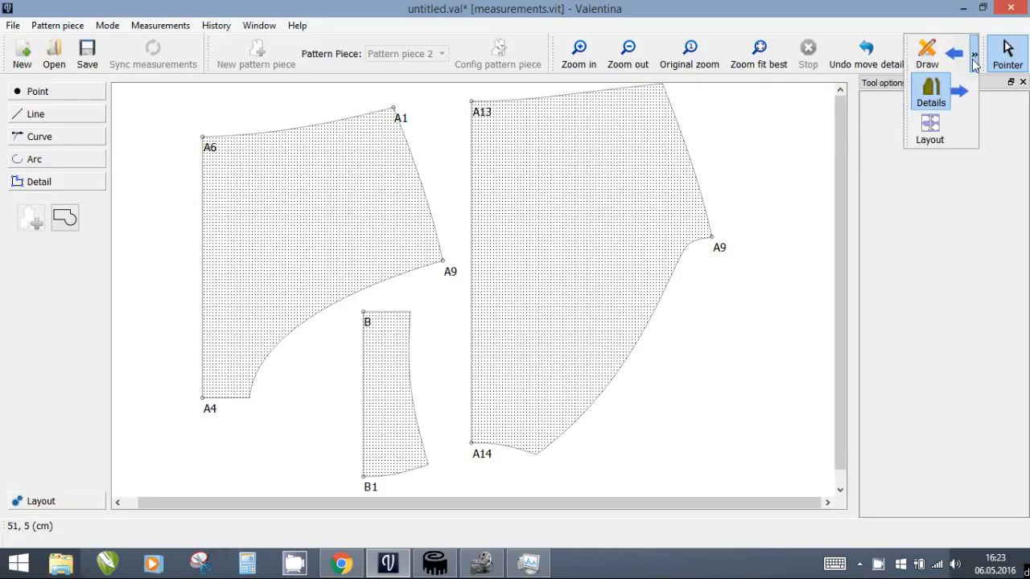
{"action": "left_click", "coordinate": [931, 133]}
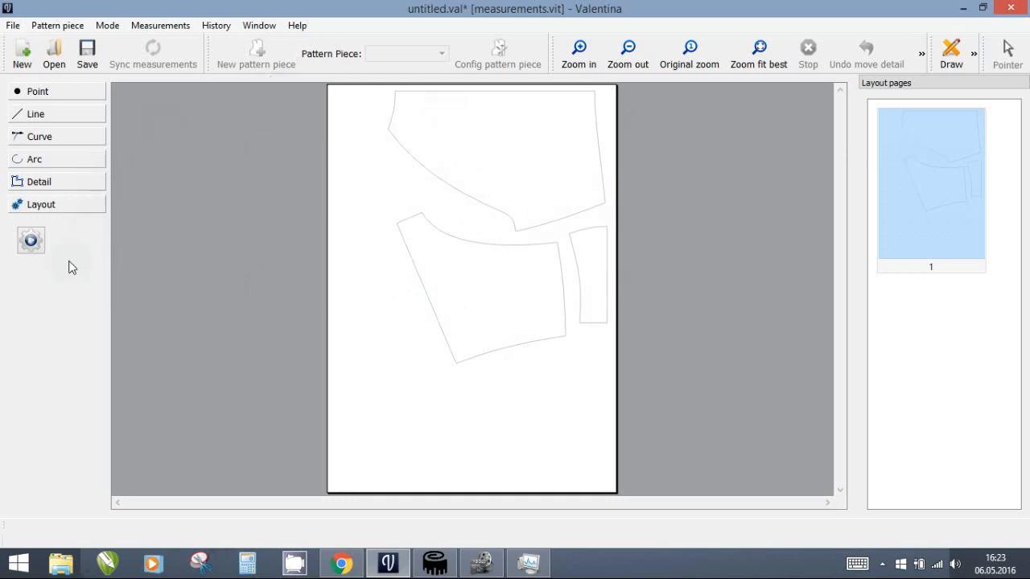
{"action": "left_click", "coordinate": [31, 241]}
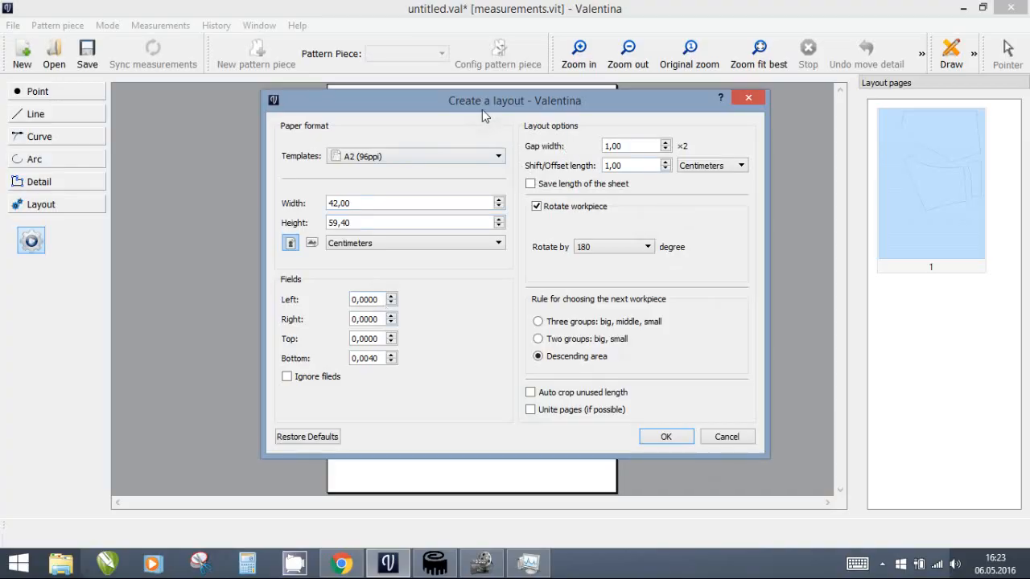
{"action": "left_click_drag", "start_coordinate": [475, 107], "coordinate": [471, 91]}
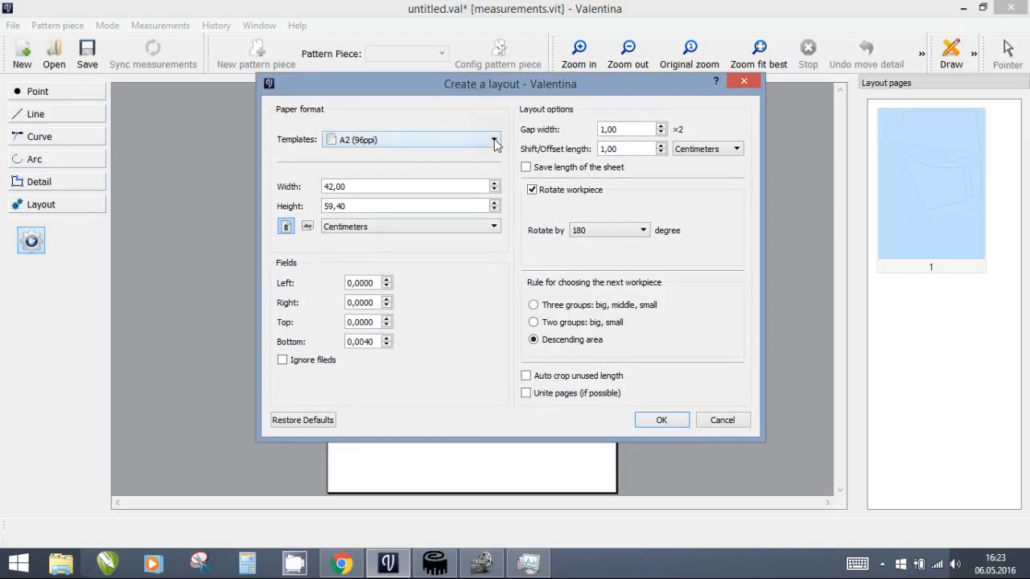
{"action": "left_click", "coordinate": [494, 142]}
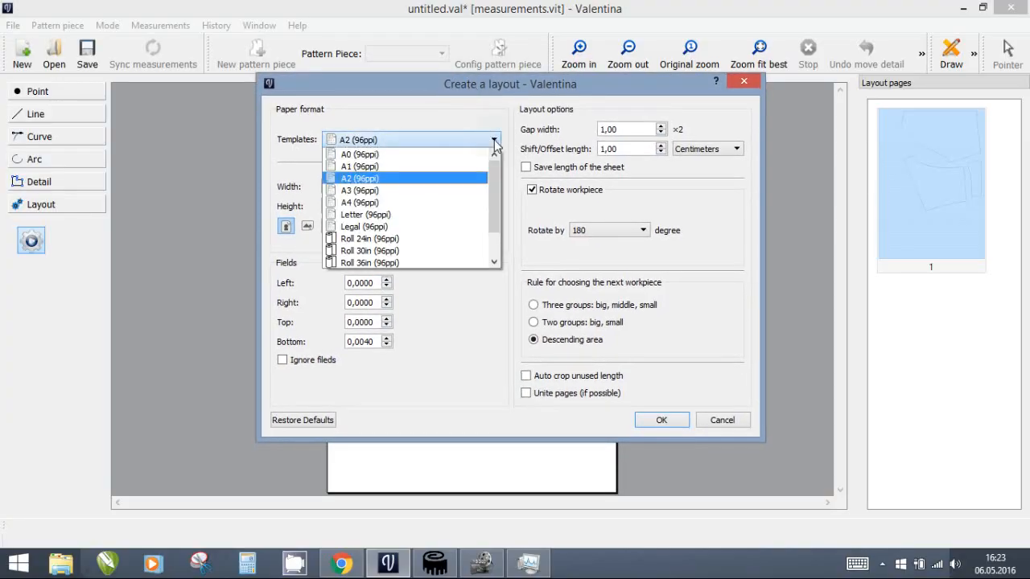
{"action": "left_click", "coordinate": [347, 178]}
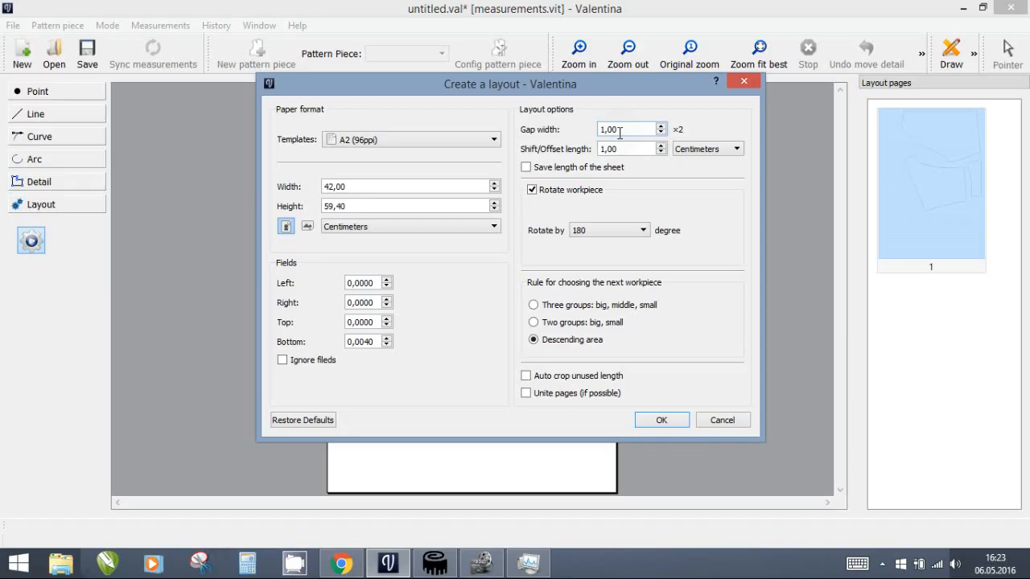
{"action": "left_click", "coordinate": [660, 420]}
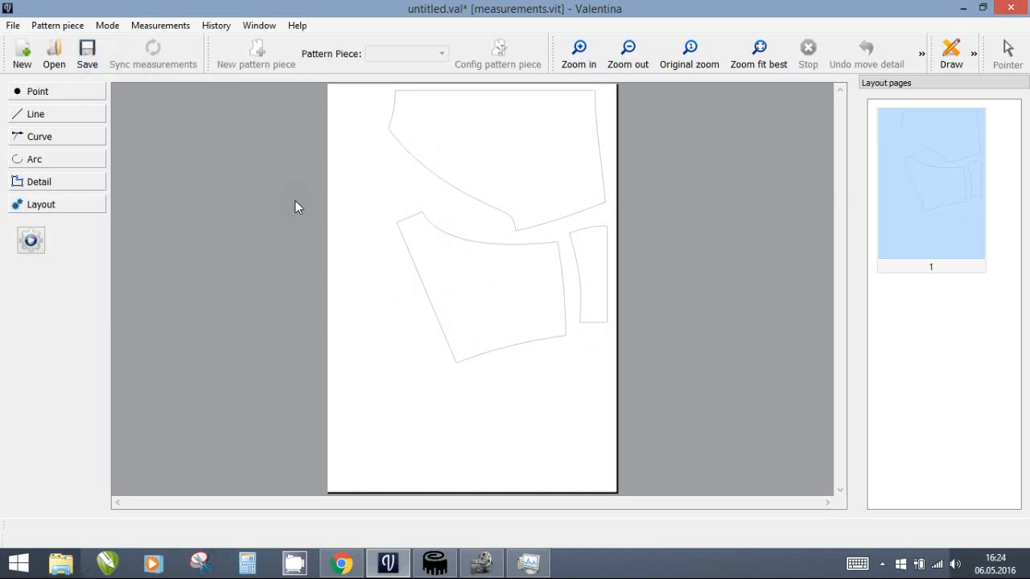
Save the layout as a PDF file named pantypattern on the Desktop.
{"action": "left_click", "coordinate": [16, 26]}
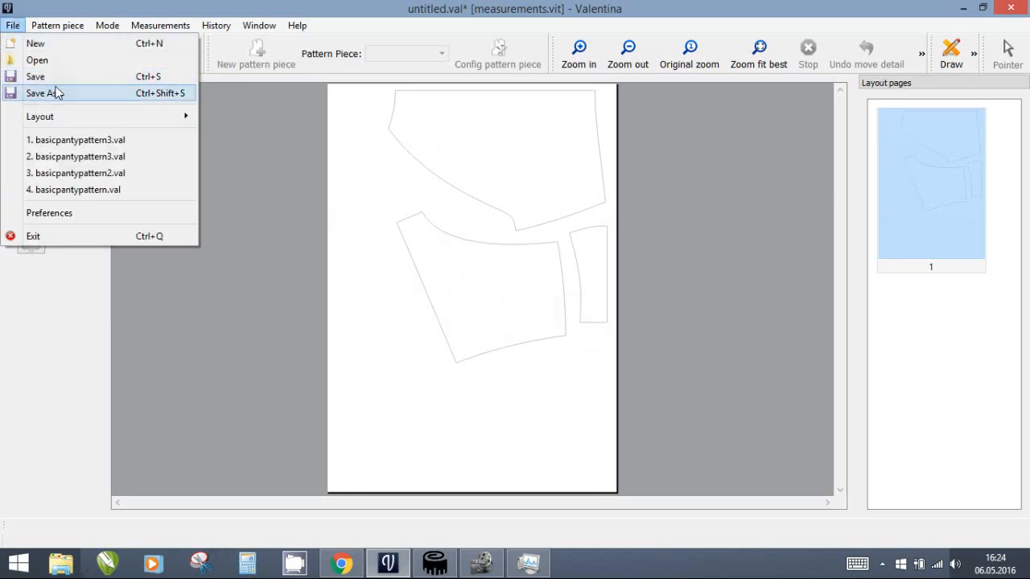
{"action": "mouse_move", "coordinate": [50, 121]}
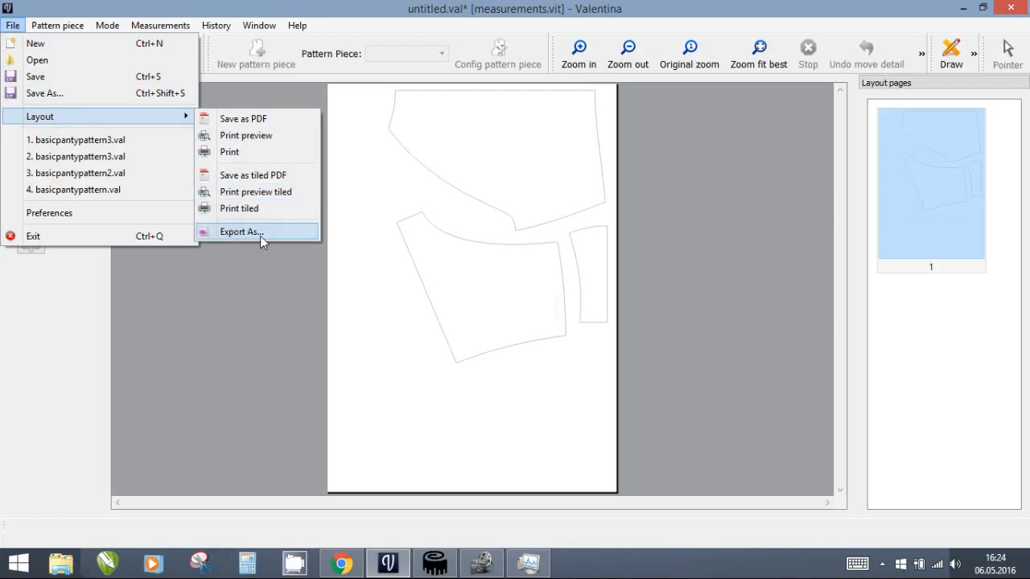
{"action": "left_click", "coordinate": [236, 127]}
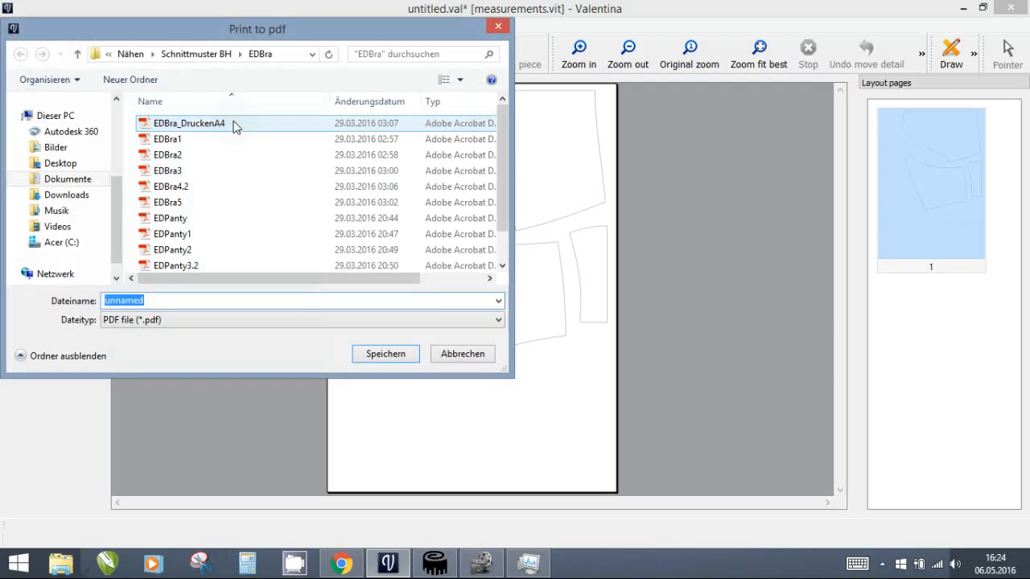
{"action": "scroll", "coordinate": [64, 161], "scroll_direction": "up", "scroll_amount": 3}
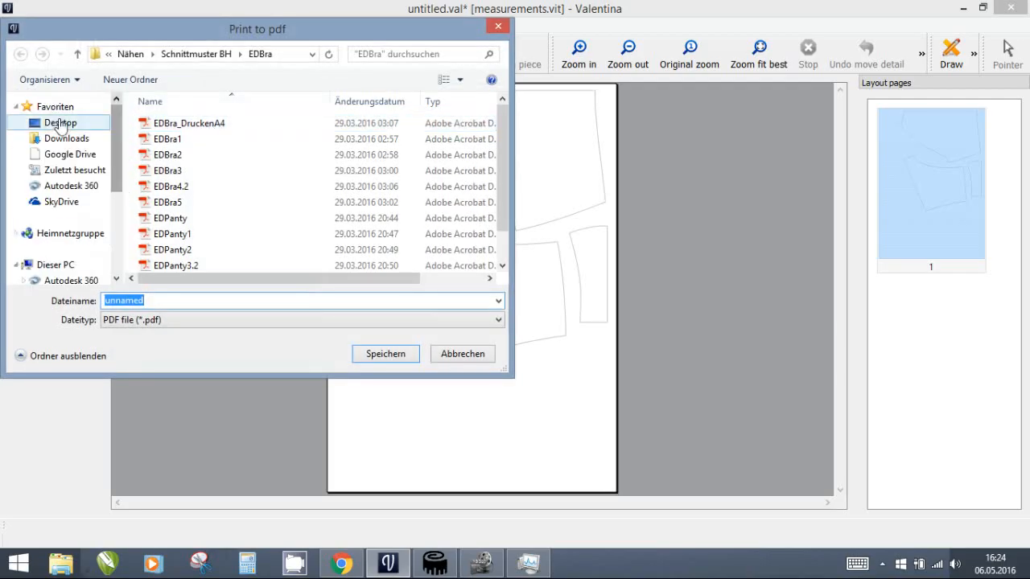
{"action": "left_click", "coordinate": [62, 127]}
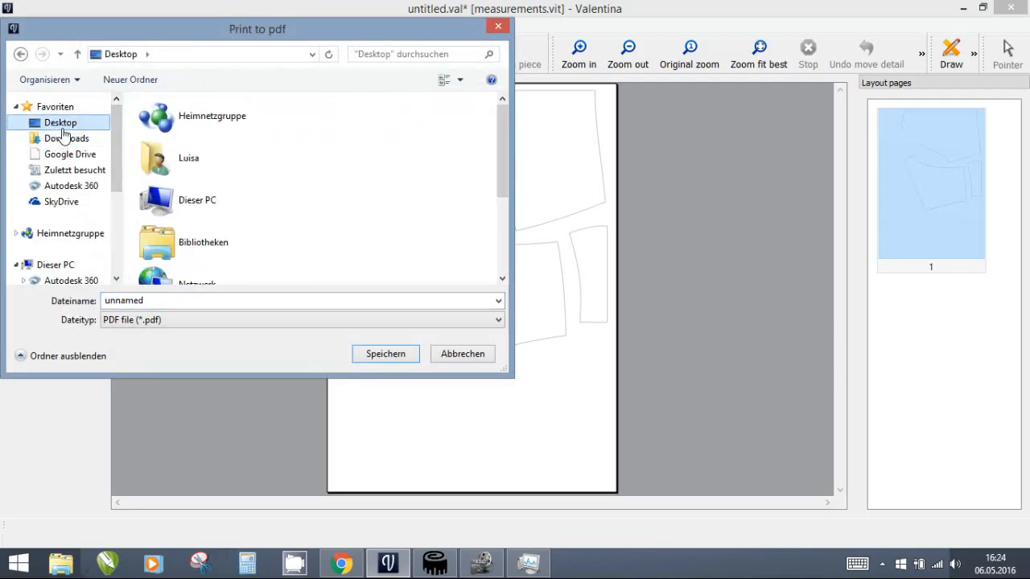
{"action": "double_click", "coordinate": [157, 301]}
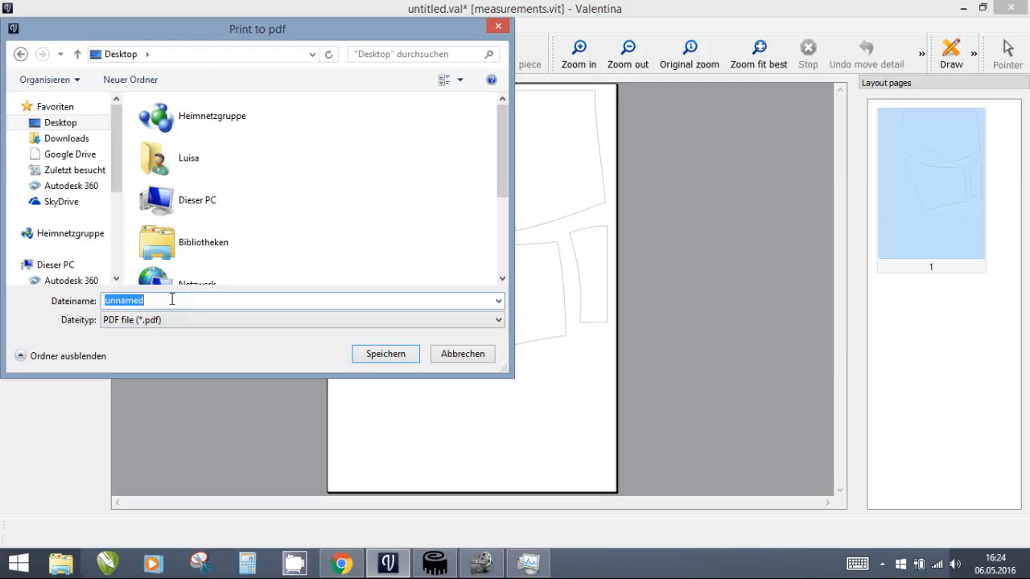
{"action": "type", "text": "pantypattern"}
{"action": "left_click", "coordinate": [383, 356]}
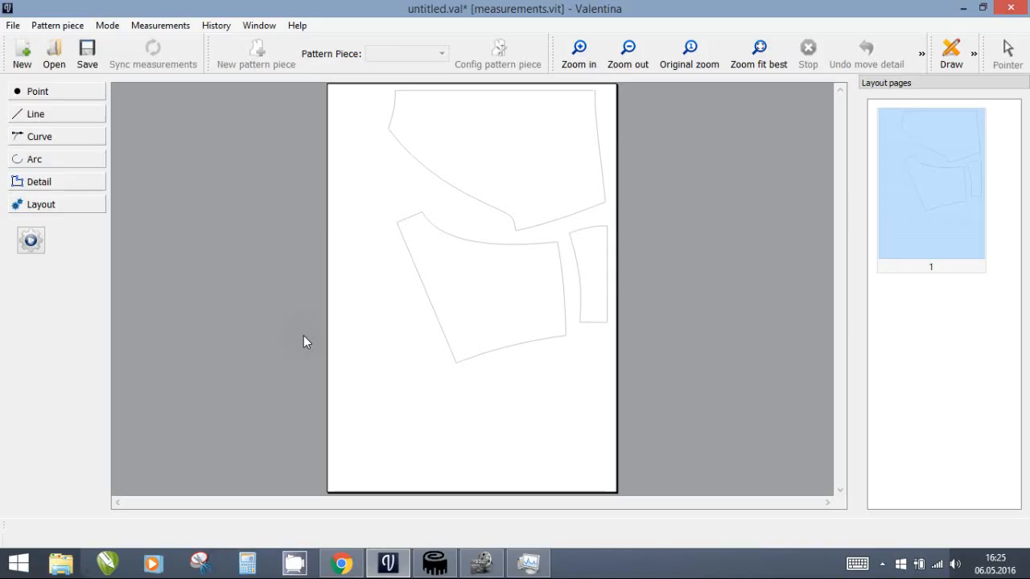
Export the layout to the Desktop in SVG format with the file name unnamed_pantypattern.
{"action": "left_click", "coordinate": [13, 27]}
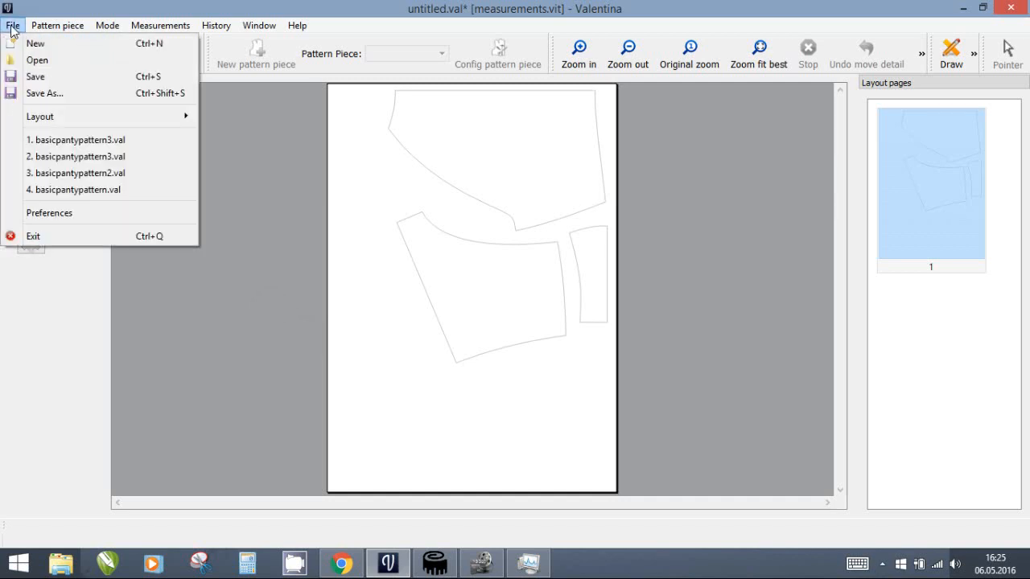
{"action": "mouse_move", "coordinate": [75, 118]}
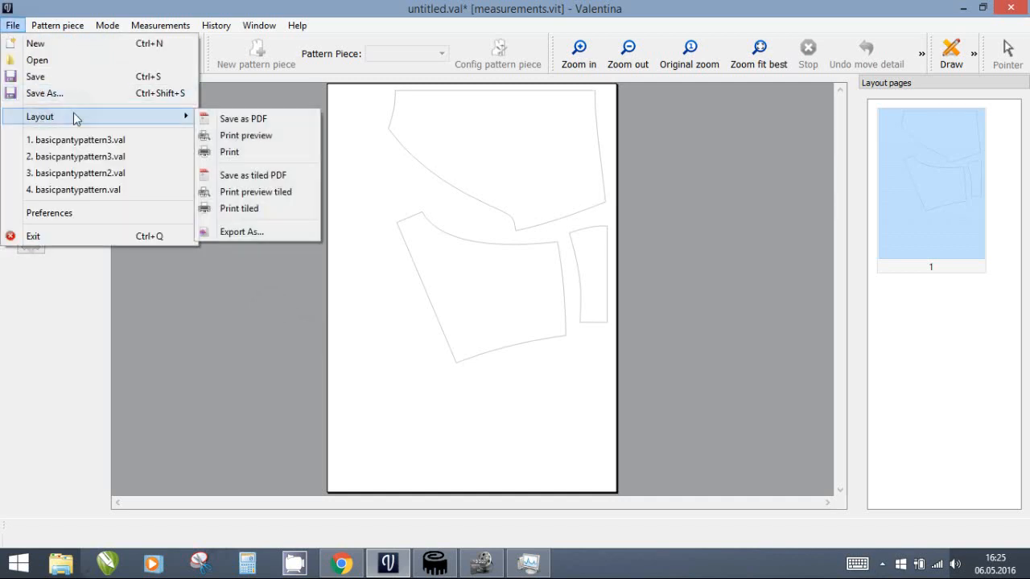
{"action": "left_click", "coordinate": [242, 233]}
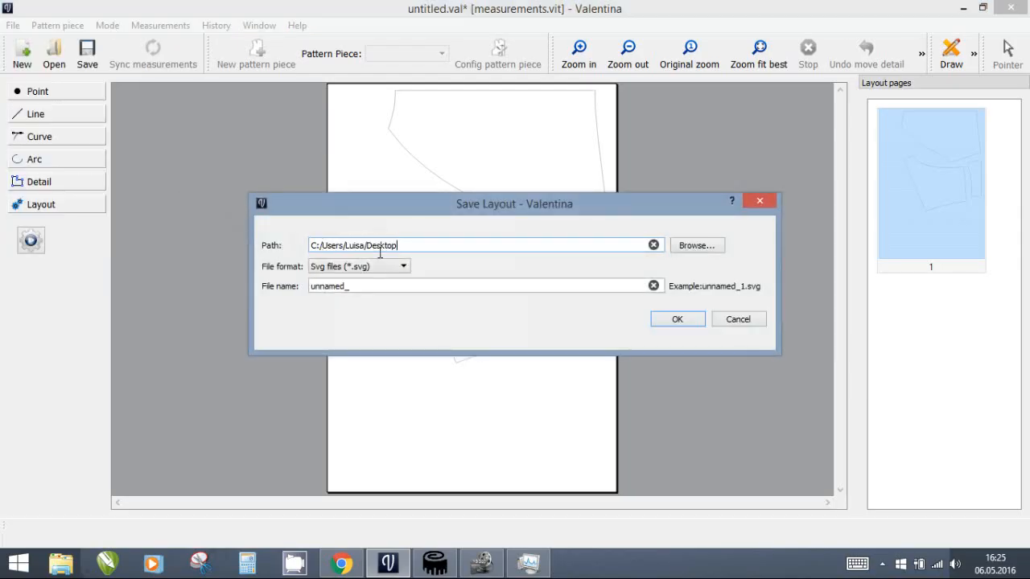
{"action": "left_click", "coordinate": [358, 290]}
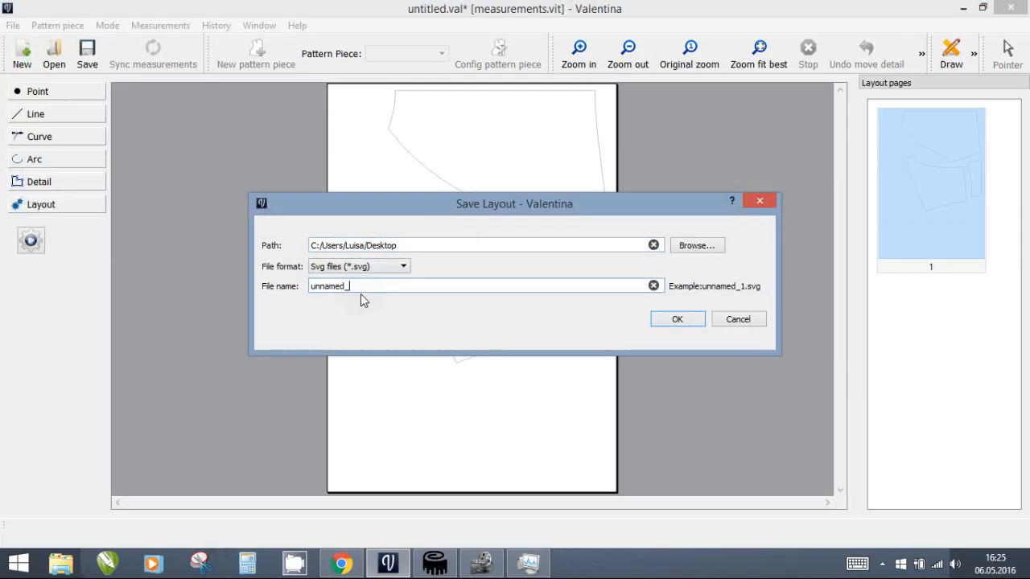
{"action": "type", "text": "panty"}
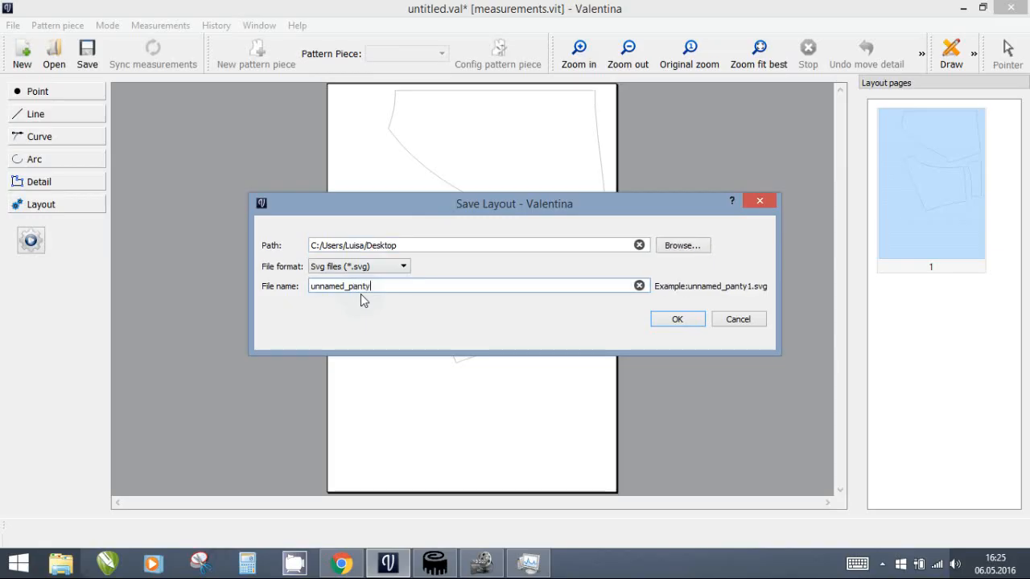
{"action": "type", "text": "pattern"}
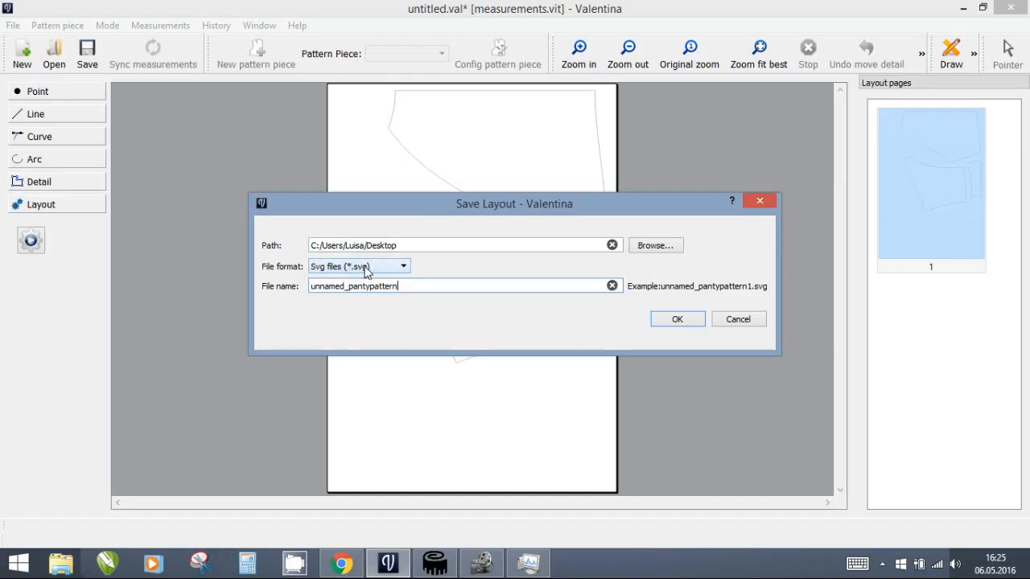
{"action": "left_click", "coordinate": [369, 267]}
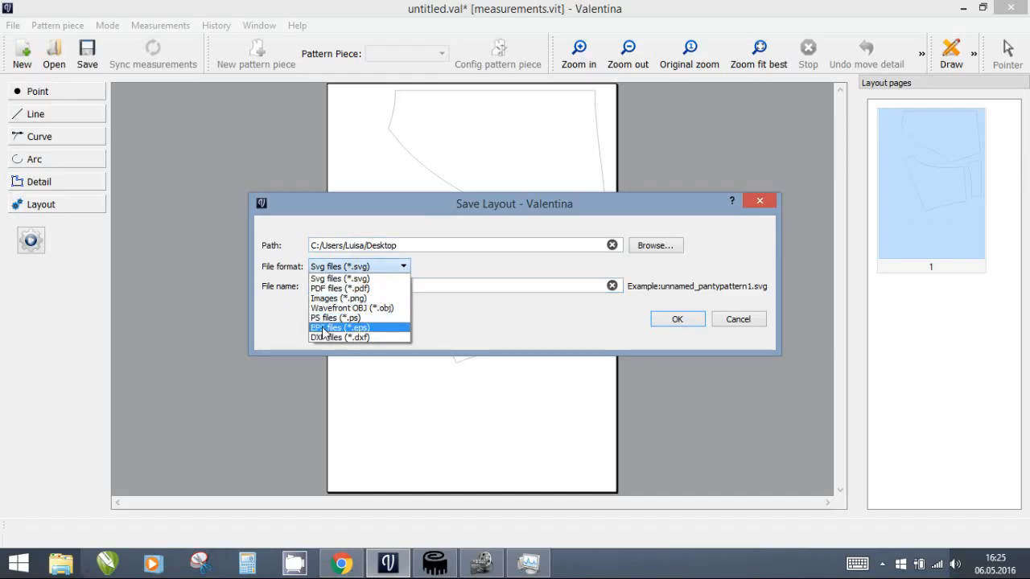
{"action": "left_click", "coordinate": [339, 282]}
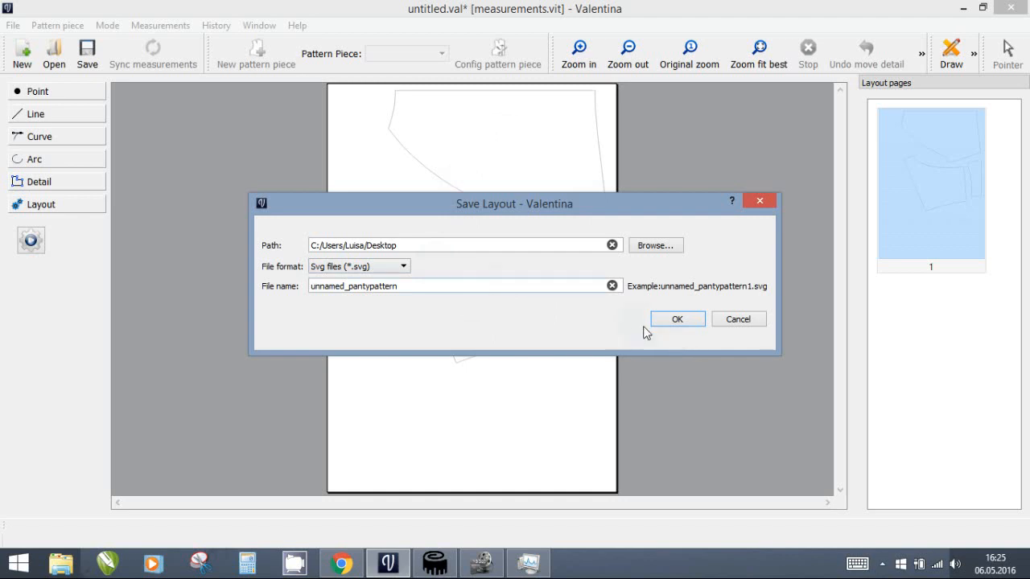
{"action": "left_click", "coordinate": [674, 320]}
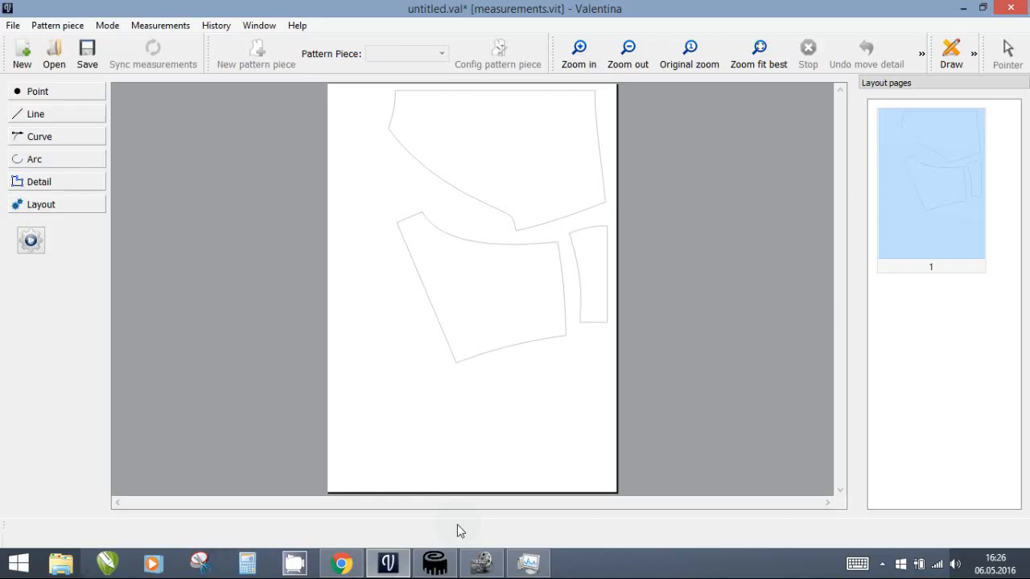
Return to the draft, switch to Tape and set the waist girth to 80 cm and the hip girth to 107 cm.
{"action": "left_click", "coordinate": [952, 55]}
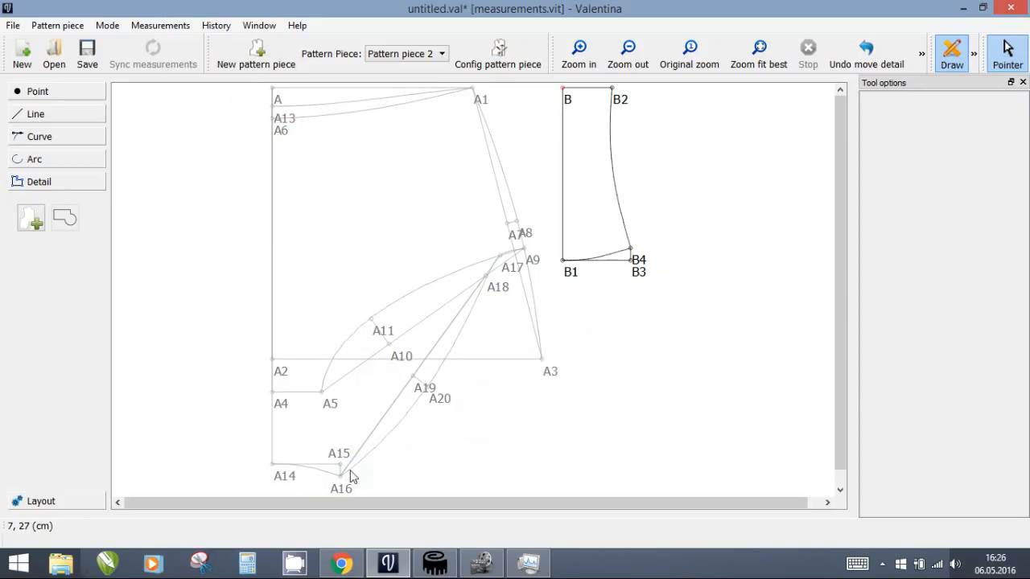
{"action": "left_click", "coordinate": [435, 567]}
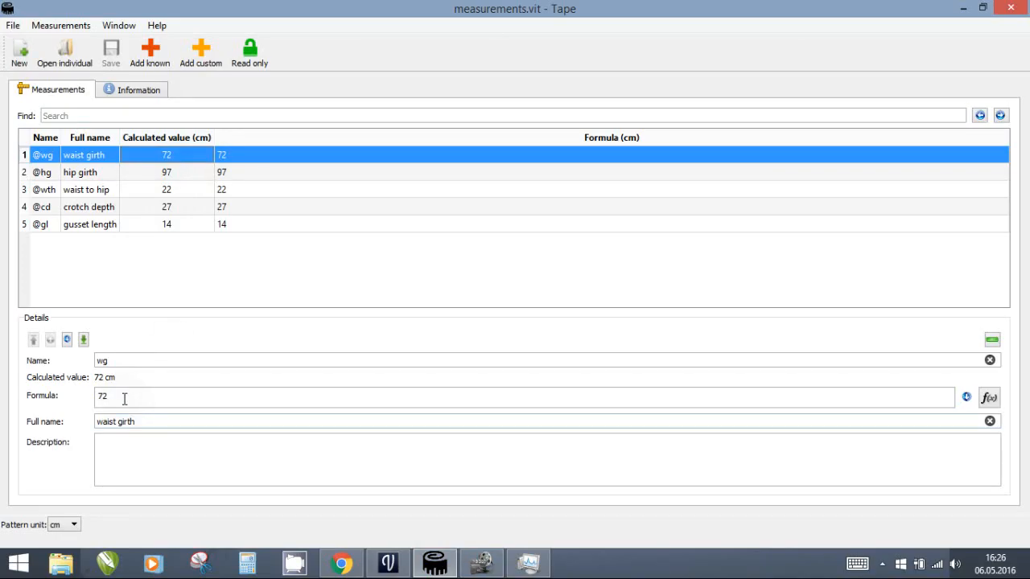
{"action": "left_click_drag", "start_coordinate": [124, 397], "coordinate": [99, 395]}
{"action": "type", "text": "80"}
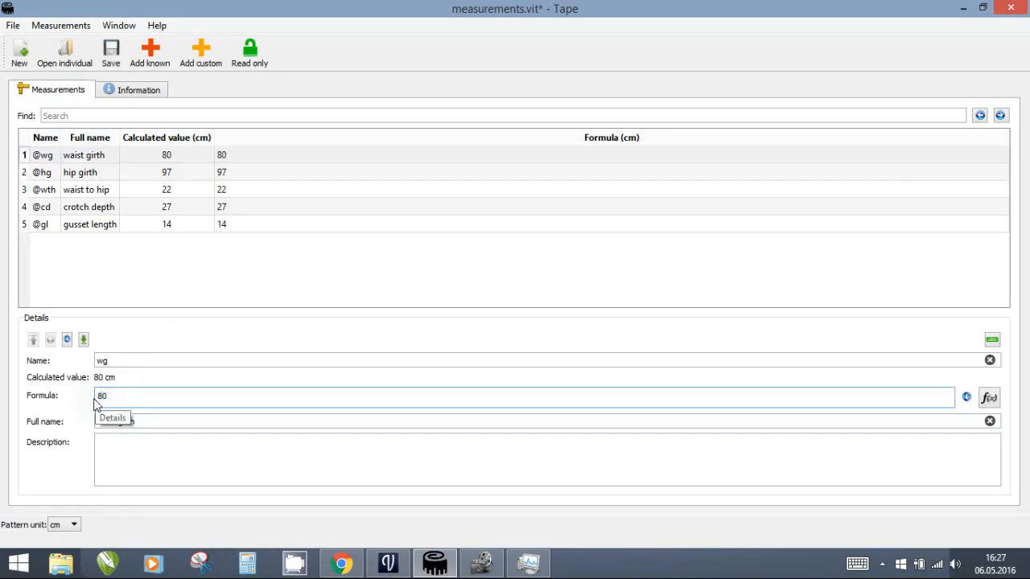
{"action": "left_click", "coordinate": [170, 176]}
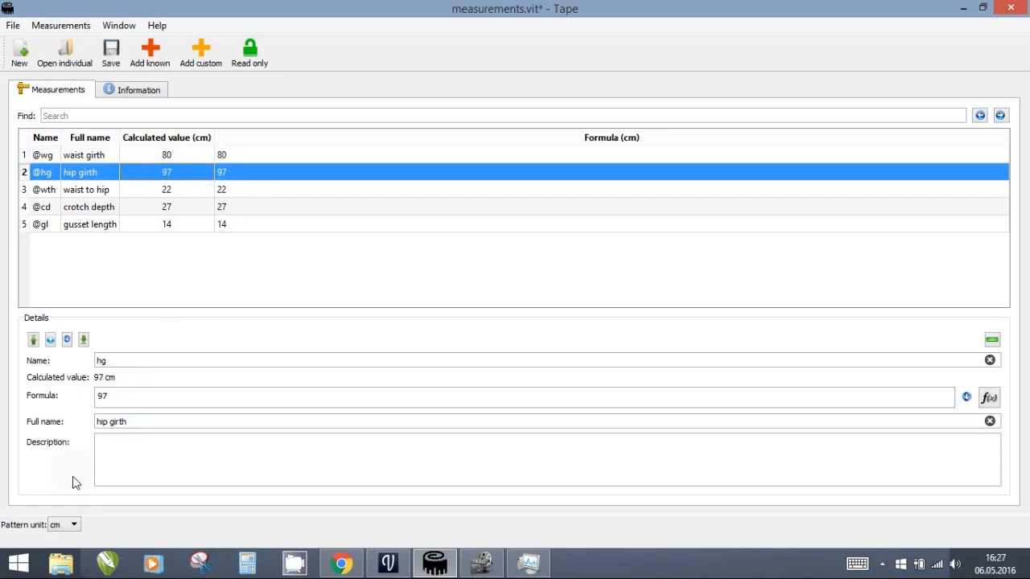
{"action": "left_click", "coordinate": [113, 398]}
{"action": "left_click_drag", "start_coordinate": [113, 400], "coordinate": [96, 396]}
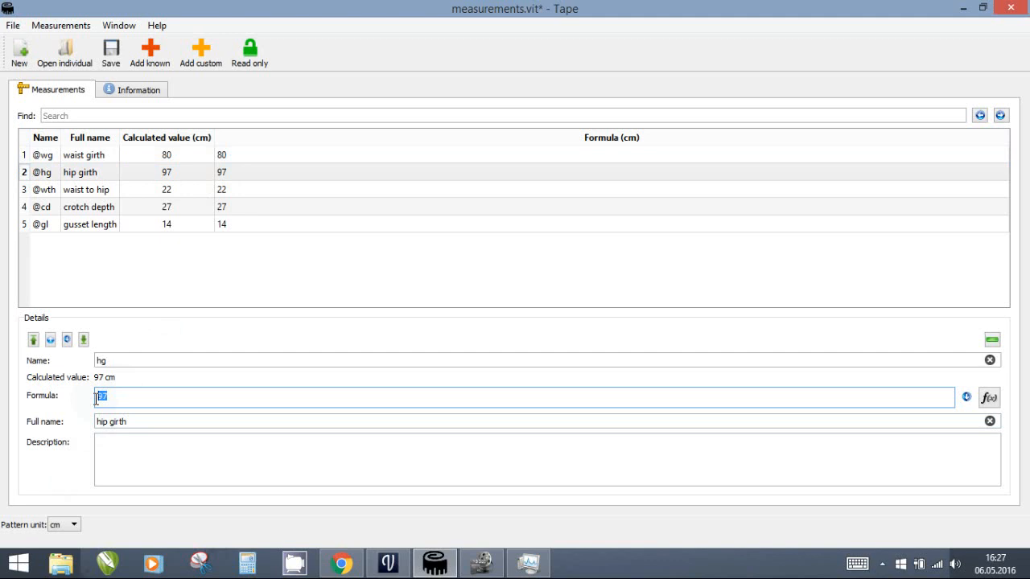
{"action": "type", "text": "107"}
Set the waist to hip measurement to 25 cm and the crotch depth to 28 cm.
{"action": "left_click", "coordinate": [150, 191]}
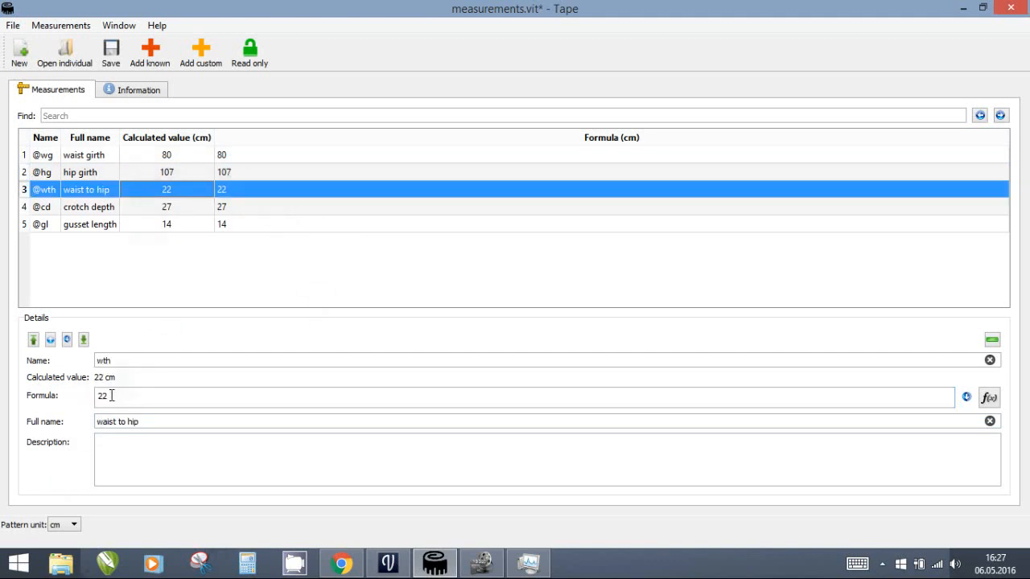
{"action": "left_click_drag", "start_coordinate": [111, 395], "coordinate": [96, 396]}
{"action": "type", "text": "25"}
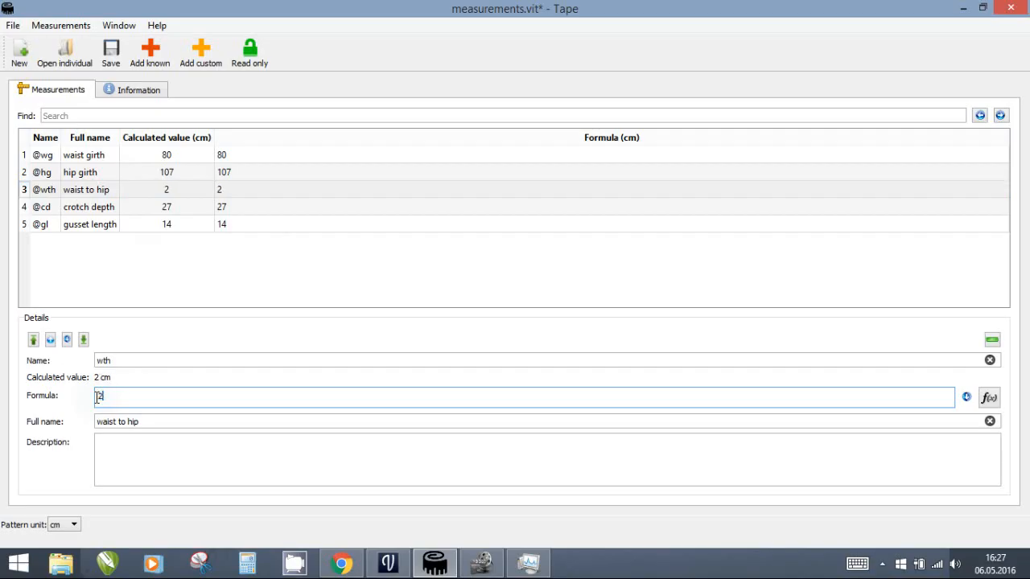
{"action": "left_click", "coordinate": [175, 211]}
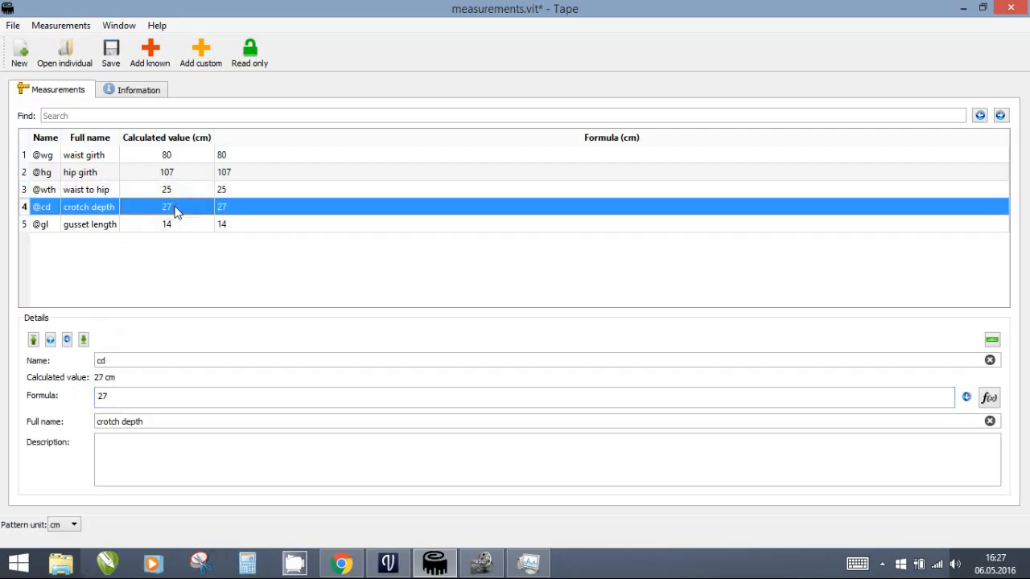
{"action": "left_click_drag", "start_coordinate": [117, 396], "coordinate": [99, 397]}
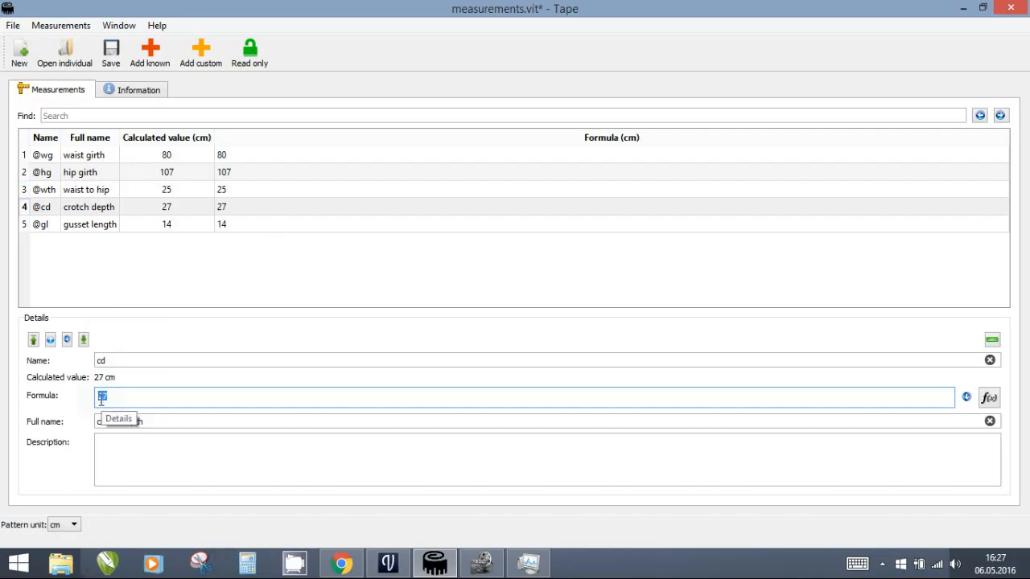
{"action": "type", "text": "28"}
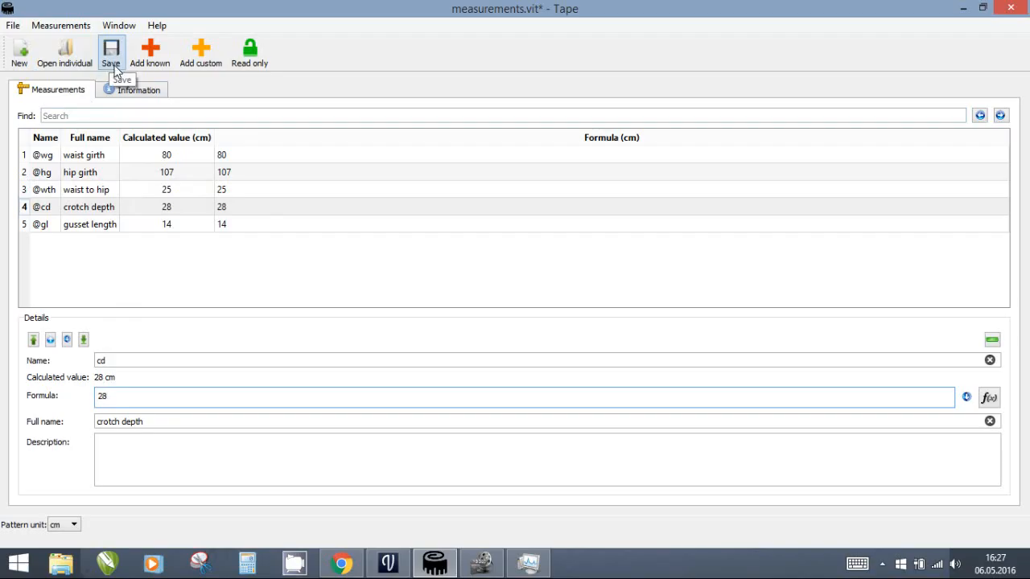
Save the edited measurements file in Tape, switch to Valentina and sync the pattern with the new measurements.
{"action": "left_click", "coordinate": [21, 29]}
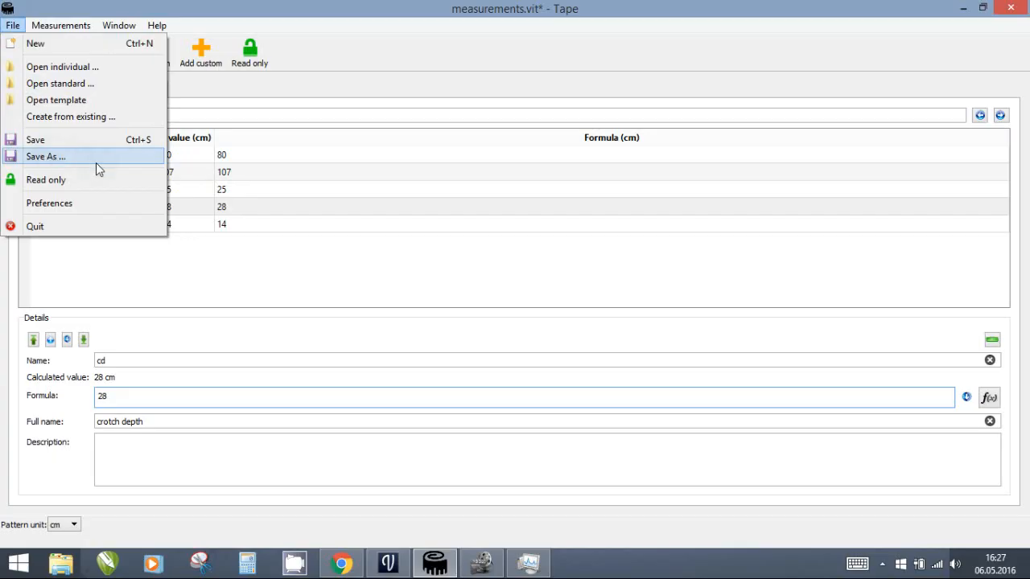
{"action": "left_click", "coordinate": [205, 293]}
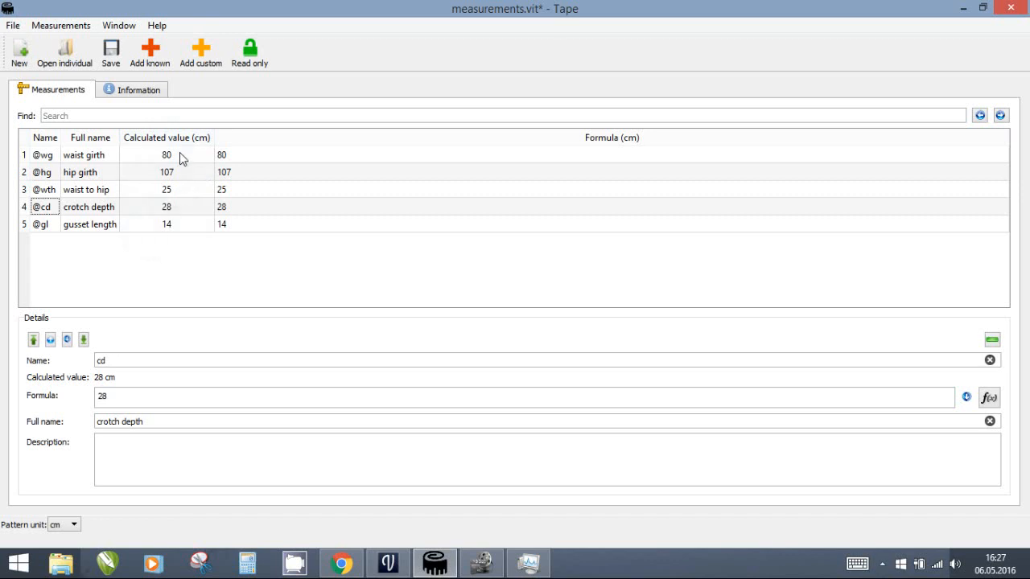
{"action": "left_click", "coordinate": [113, 54]}
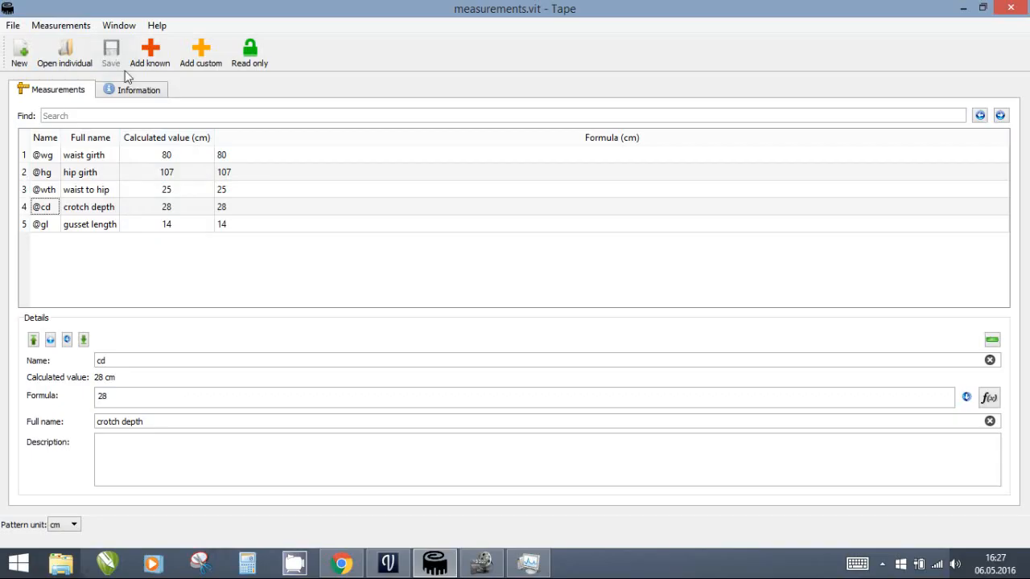
{"action": "left_click", "coordinate": [393, 571]}
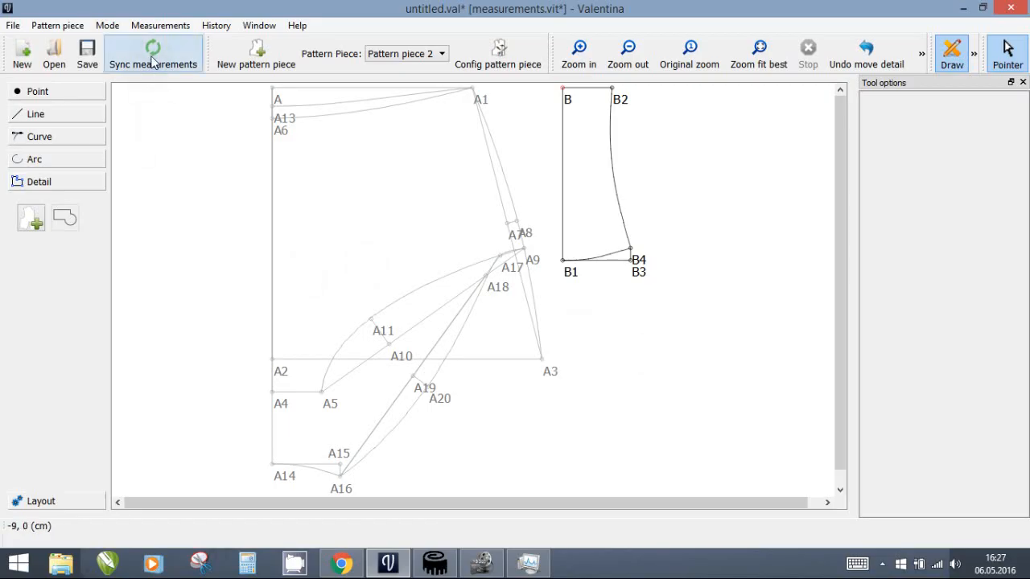
{"action": "left_click", "coordinate": [153, 60]}
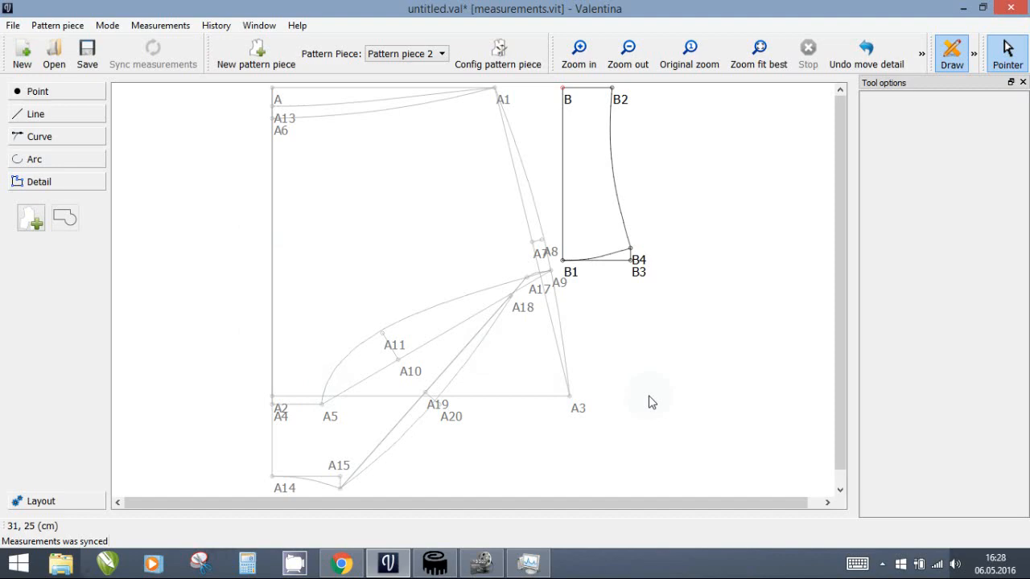
Examine the resized pattern pieces in Details mode and on the page in Layout mode.
{"action": "left_click", "coordinate": [974, 63]}
{"action": "left_click", "coordinate": [923, 98]}
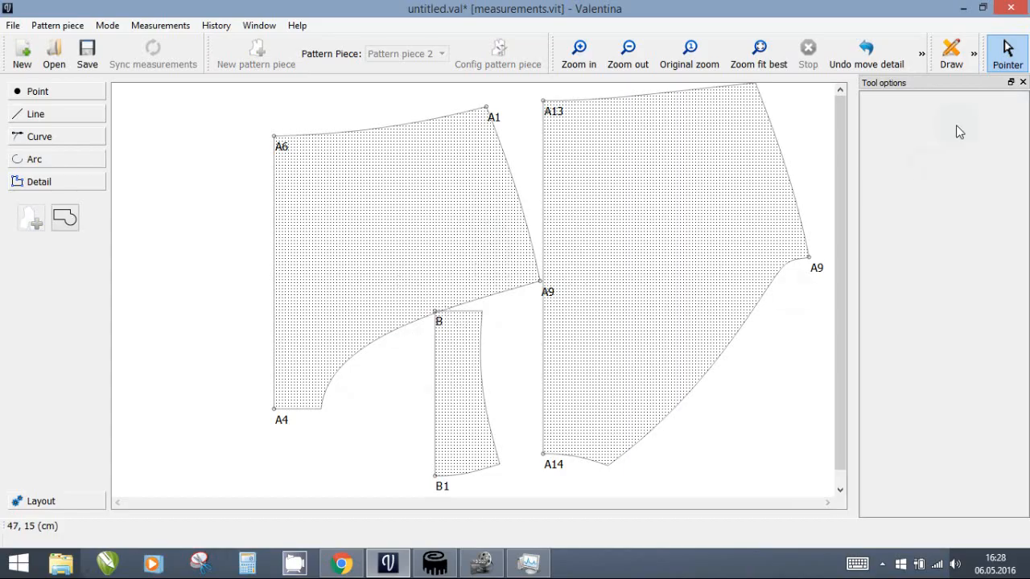
{"action": "left_click", "coordinate": [974, 53]}
{"action": "left_click", "coordinate": [930, 127]}
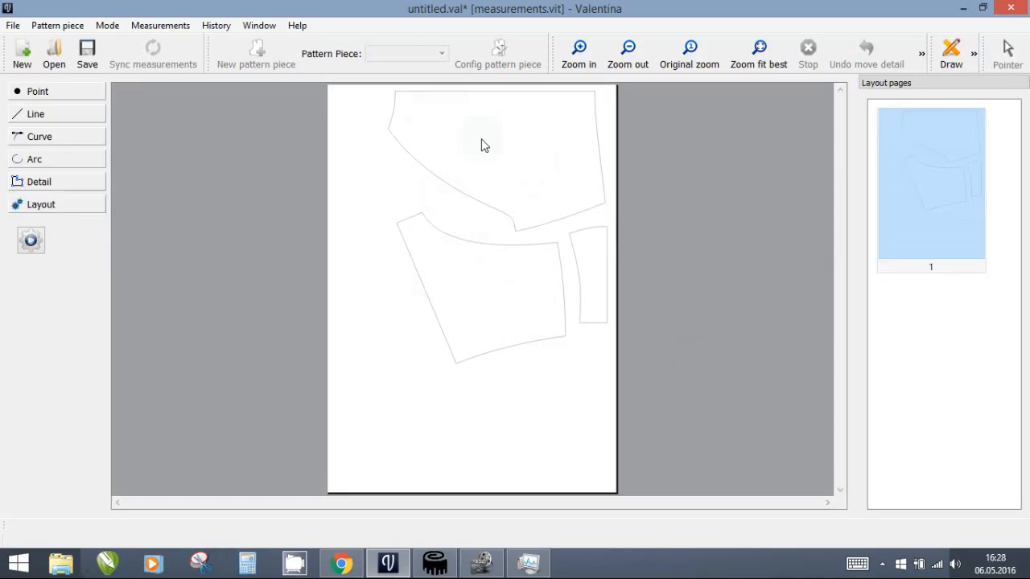
Return to the draft in Draw mode, review the measurement table in Tape and switch back to Valentina.
{"action": "left_click", "coordinate": [974, 57]}
{"action": "left_click", "coordinate": [929, 55]}
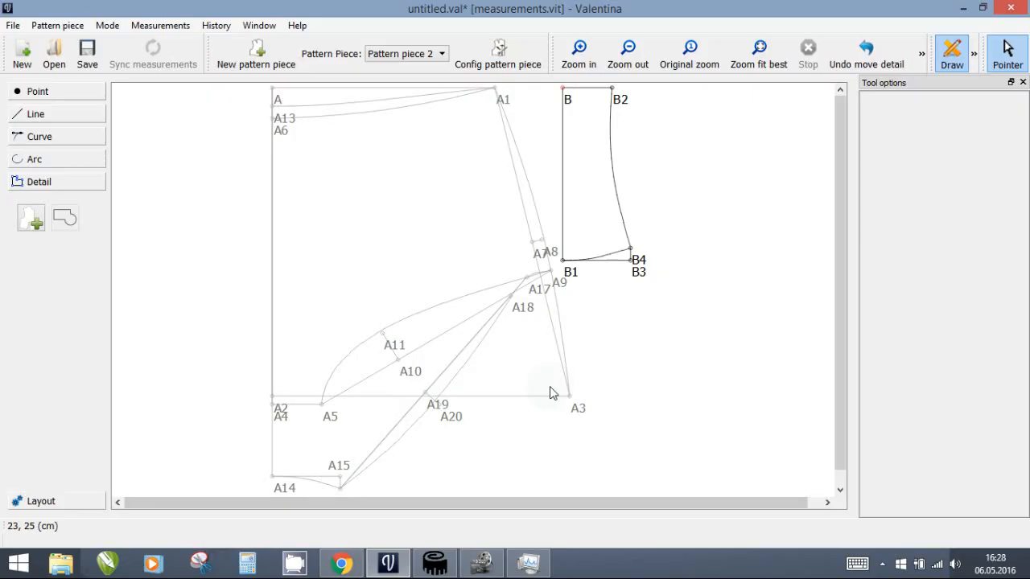
{"action": "left_click", "coordinate": [434, 563]}
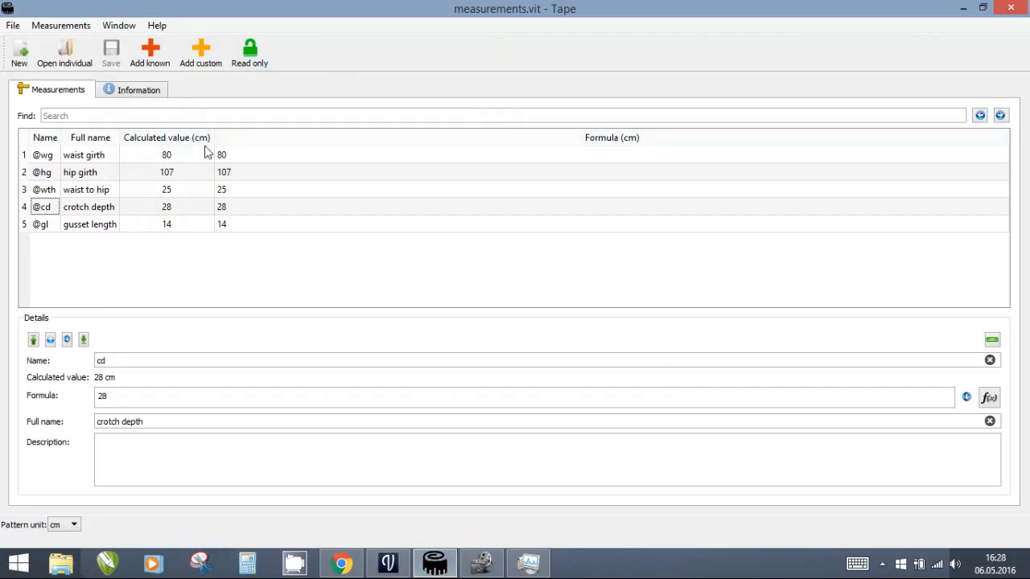
{"action": "left_click", "coordinate": [388, 563]}
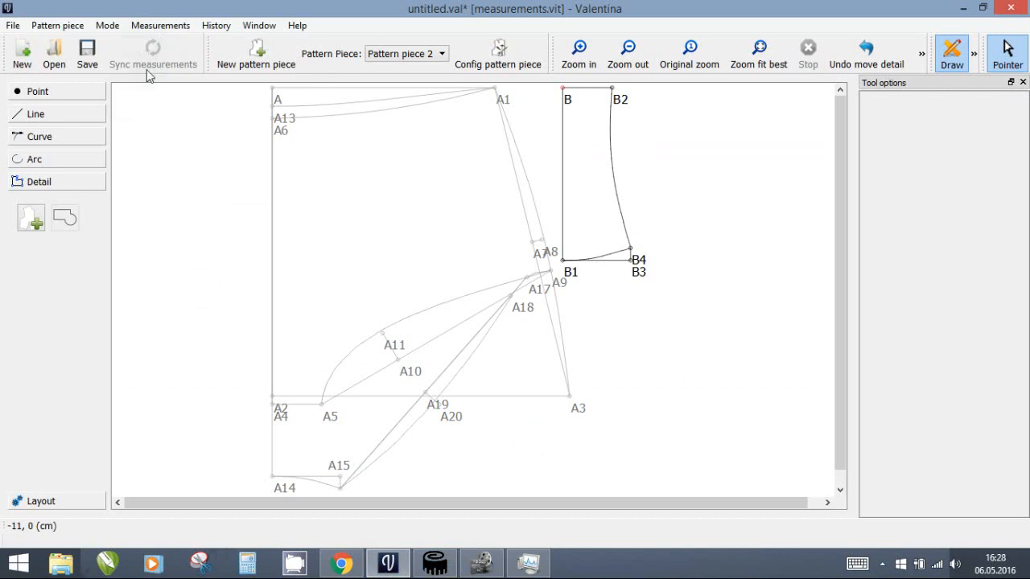